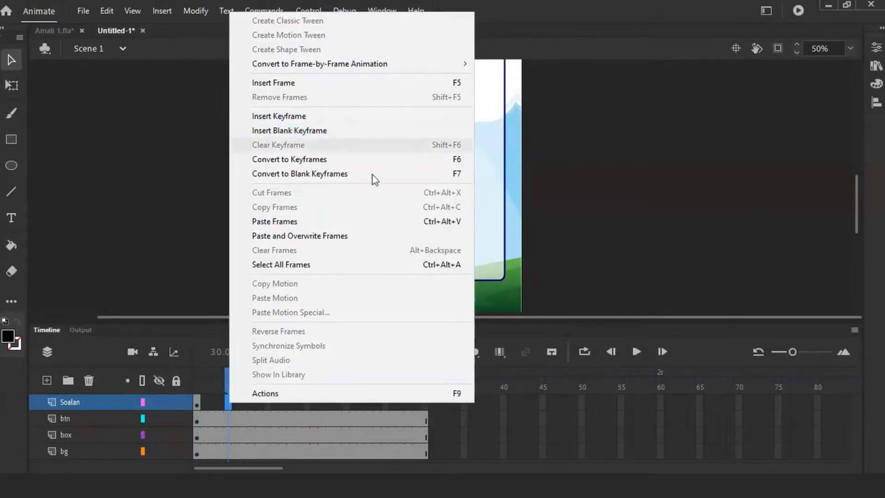
Insert a keyframe at frame 5 of the Soalan layer and deselect its contents.
click(609, 269)
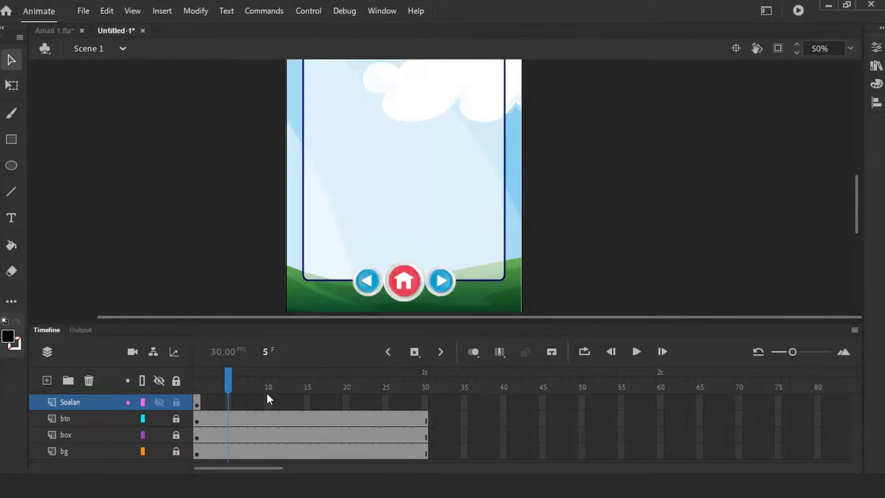
right_click(228, 402)
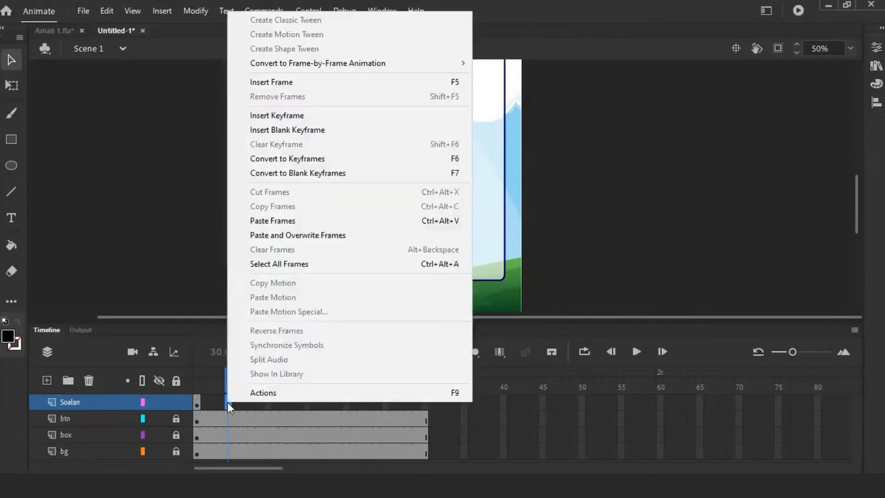
click(306, 116)
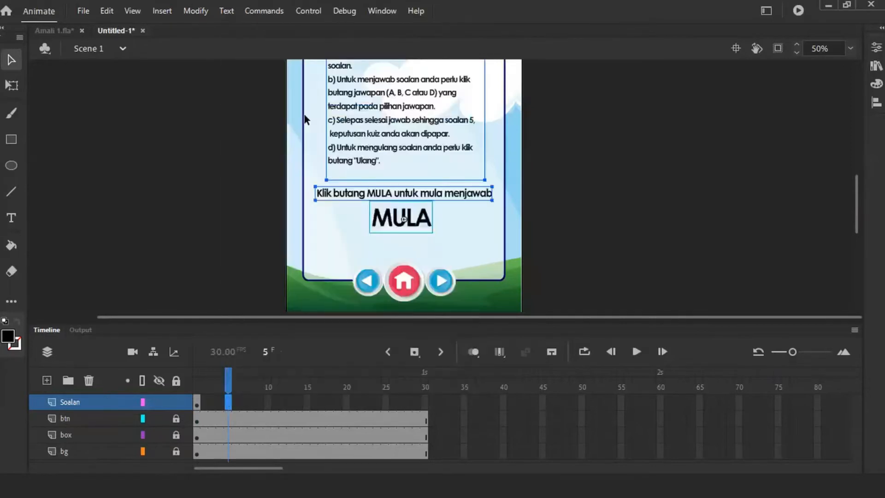
click(579, 258)
Delete the MULA button and the "Klik butang MULA untuk mula menjawab" line from frame 5.
click(397, 225)
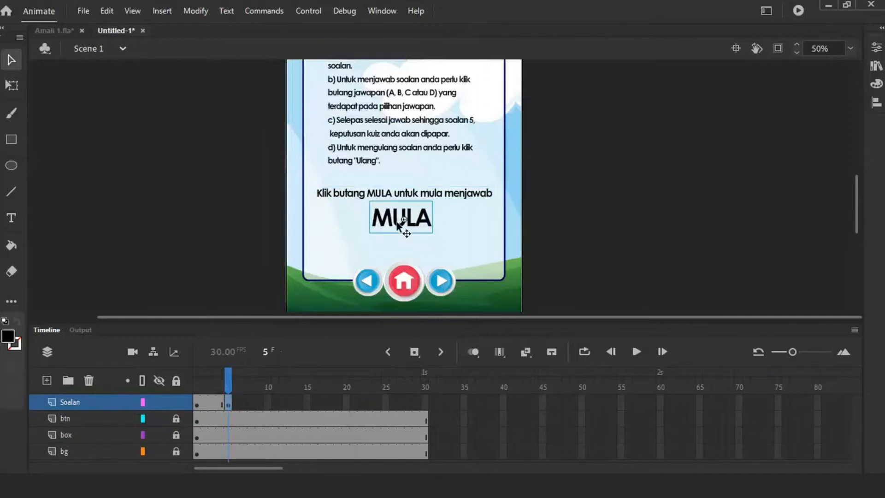
key(Delete)
click(384, 197)
key(Delete)
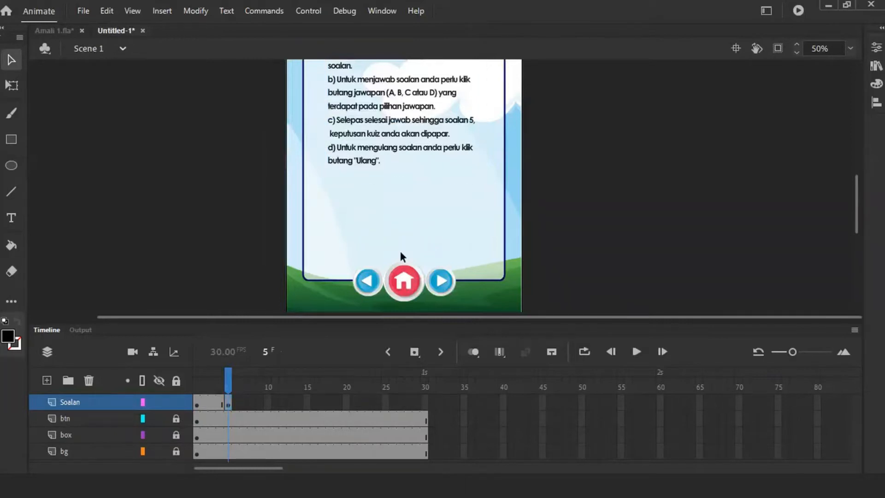
Open the "Arahan untuk menjawab:" instruction text block for editing.
scroll(400, 249, up, 5)
click(379, 259)
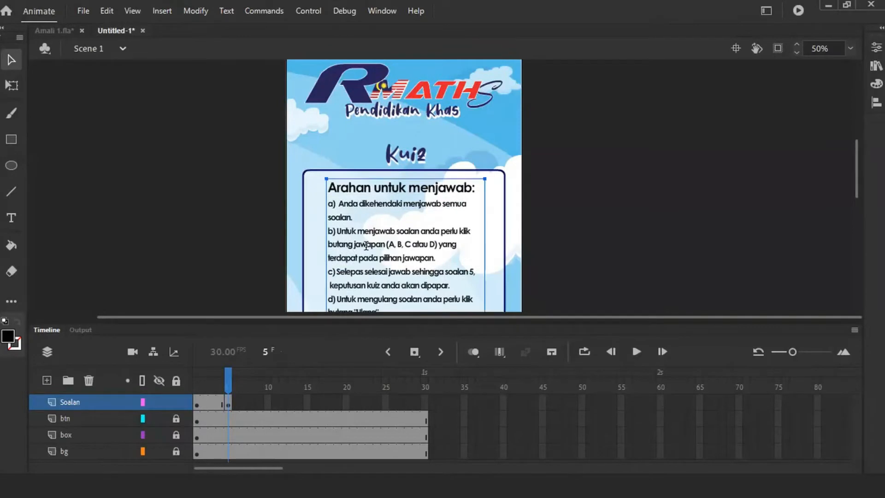
double_click(379, 259)
drag(500, 186, 499, 188)
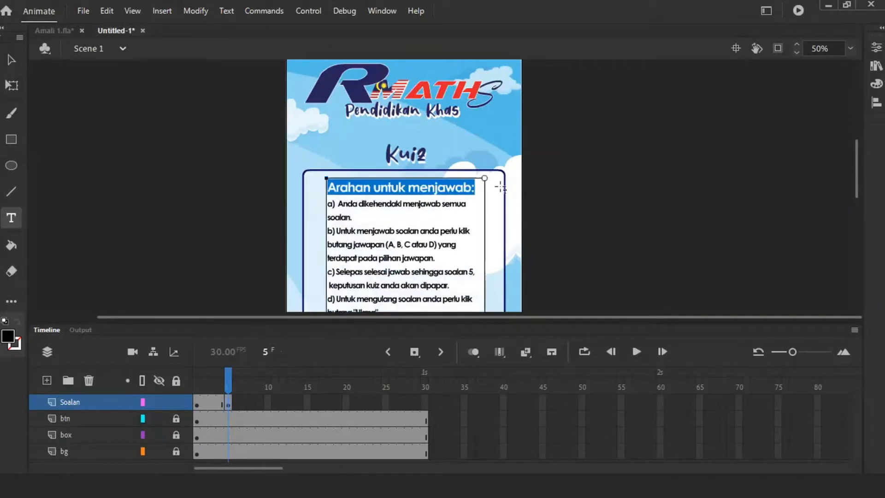
key(BackSpace)
text(Soal)
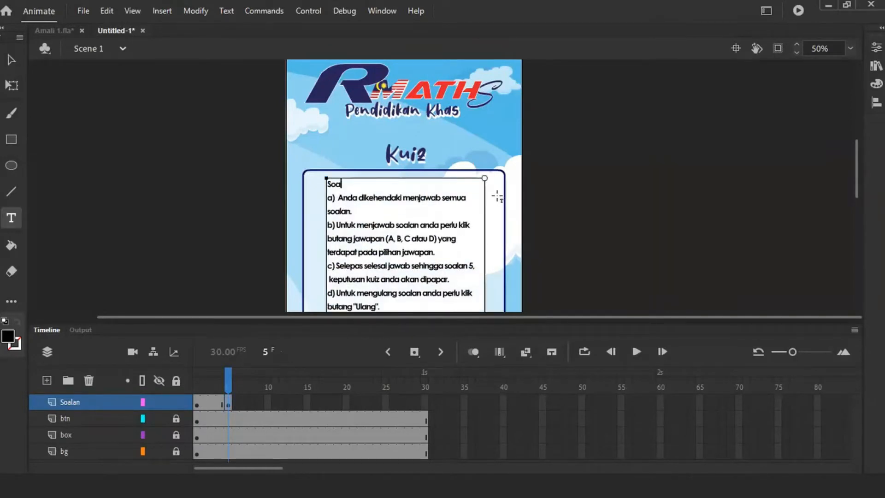
key(ctrl+z)
Change the heading of the instruction text block to "Soalan 1:".
drag(475, 187, 308, 190)
text(S)
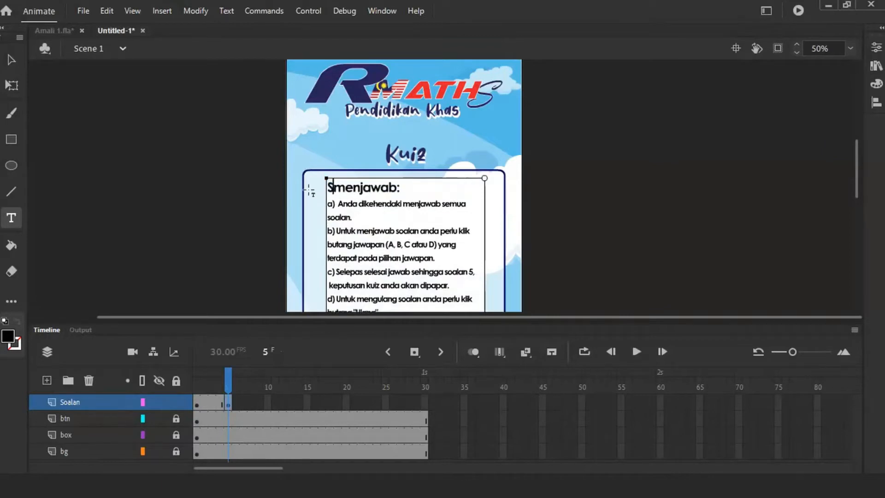
text(oalan )
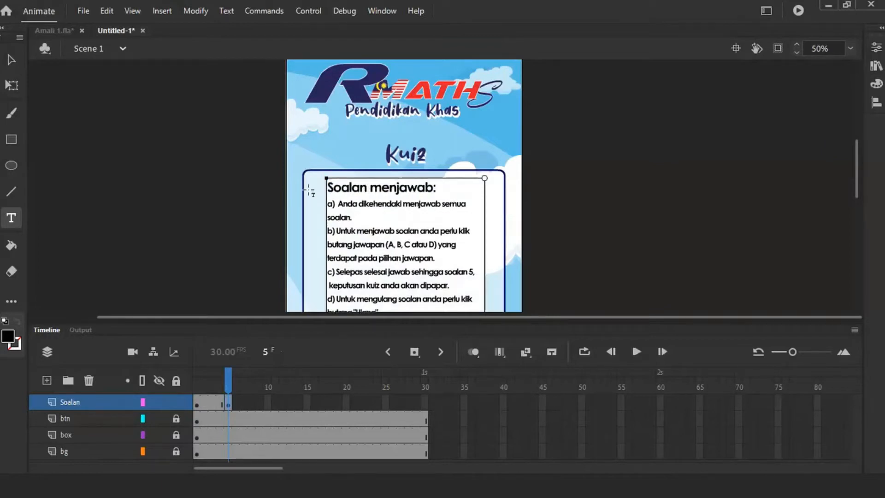
text(1)
key(Delete)
key(Delete)
key(Delete)
key(Delete)
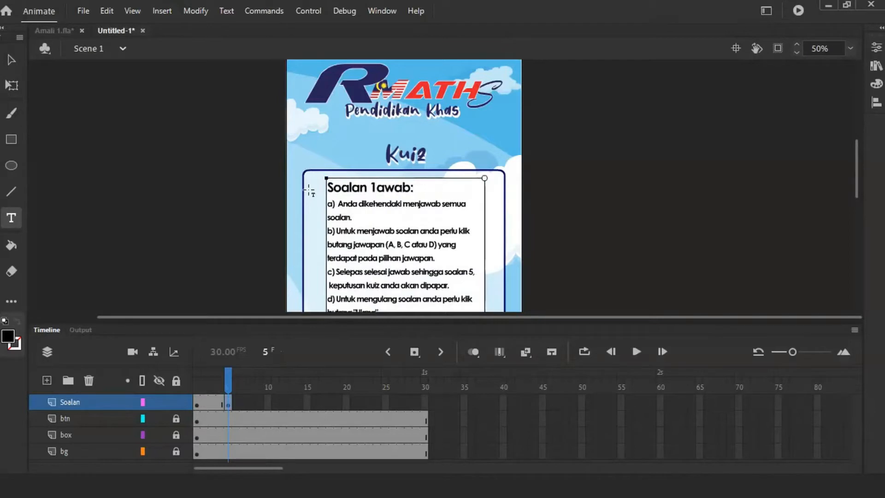
key(Delete)
key(Delete)
key(Delete)
key(Delete)
Delete instruction lines a) to d) below the "Soalan 1:" heading.
drag(327, 204, 439, 298)
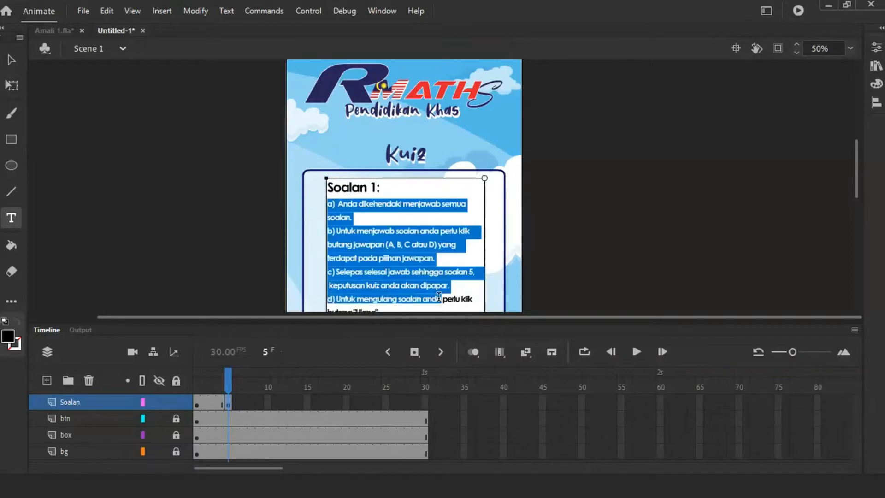
scroll(438, 295, down, 3)
click(380, 237)
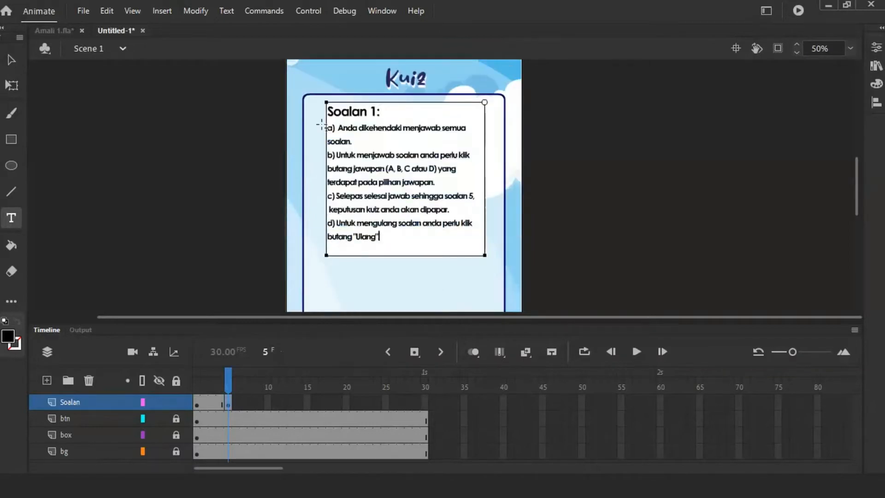
mouse_move(321, 124)
mouse_down()
mouse_move(326, 139)
mouse_move(324, 128)
mouse_up()
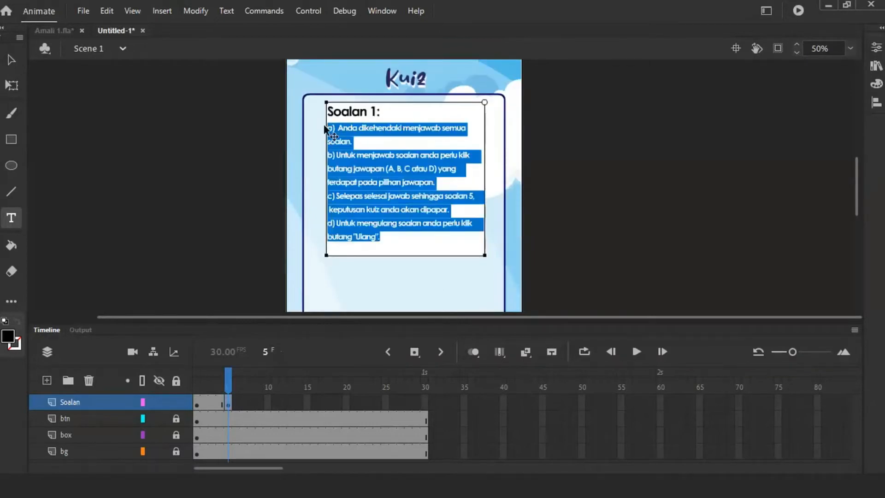
key(Delete)
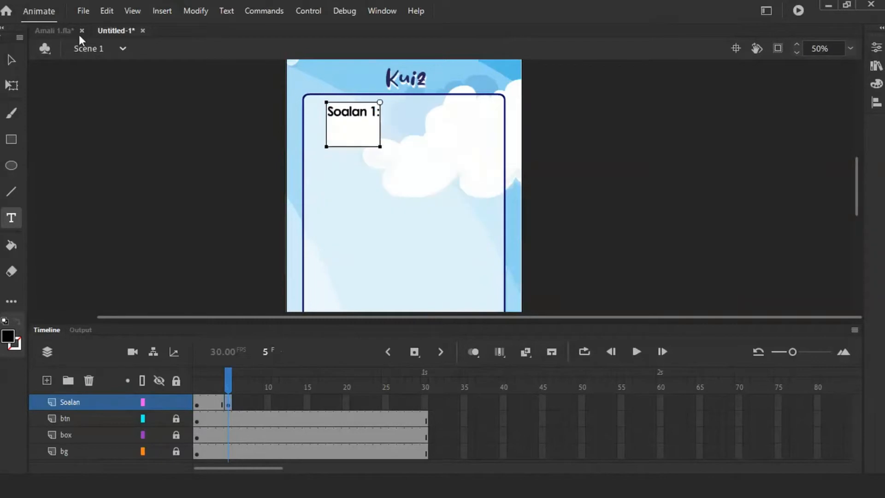
Using frame 5 of Amali 1.fla as reference, add the question "Kereta ini berwarna apa?" below the heading in Untitled-1.
click(57, 29)
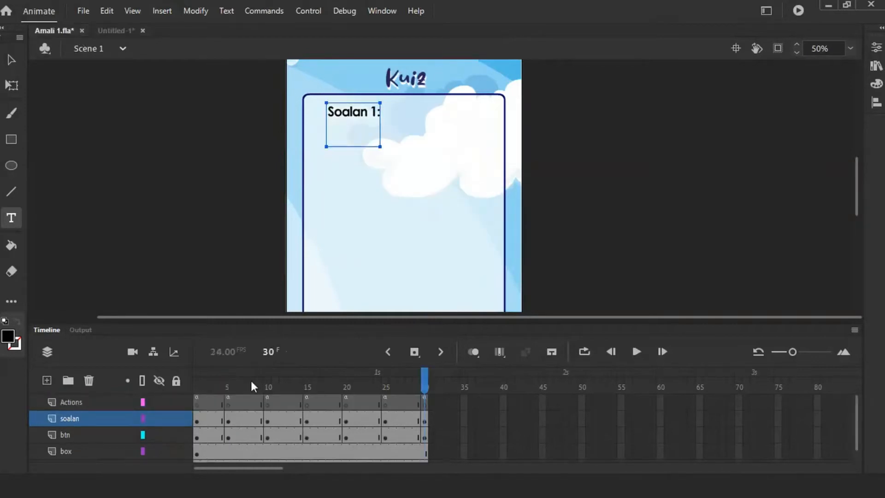
click(229, 383)
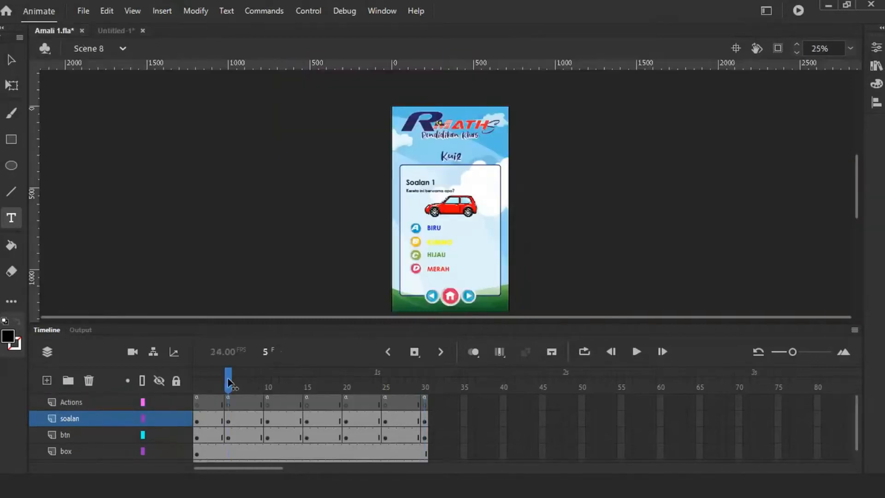
click(109, 33)
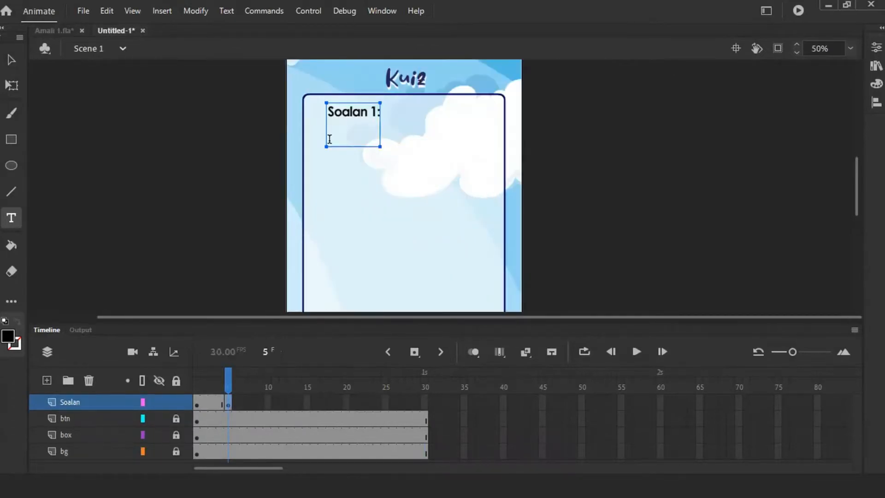
click(330, 139)
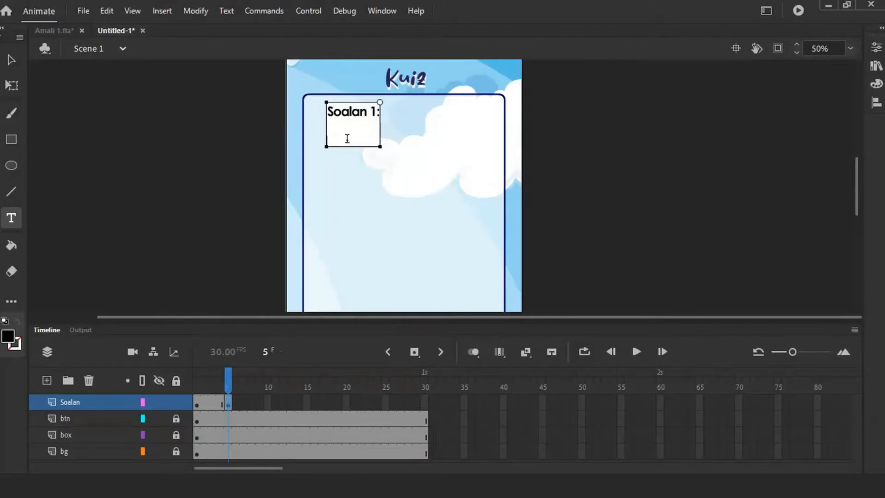
text(Kereta ini berwa)
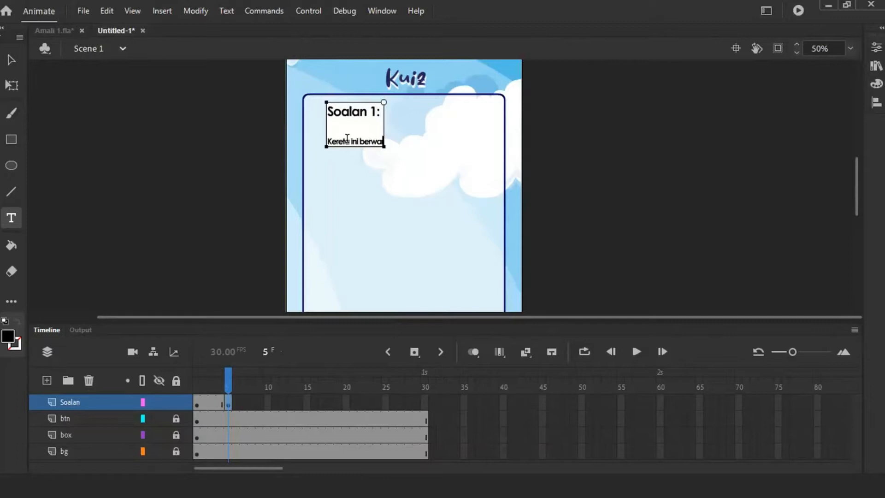
text(rna apa)
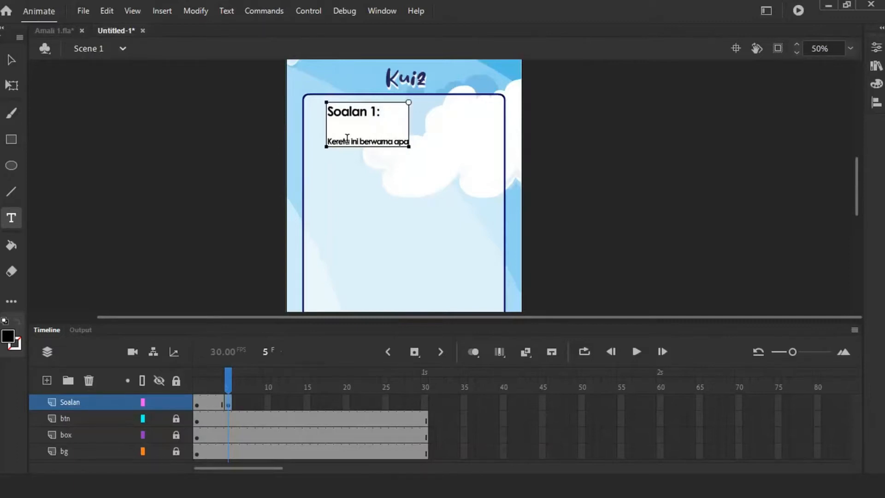
text(?)
click(12, 59)
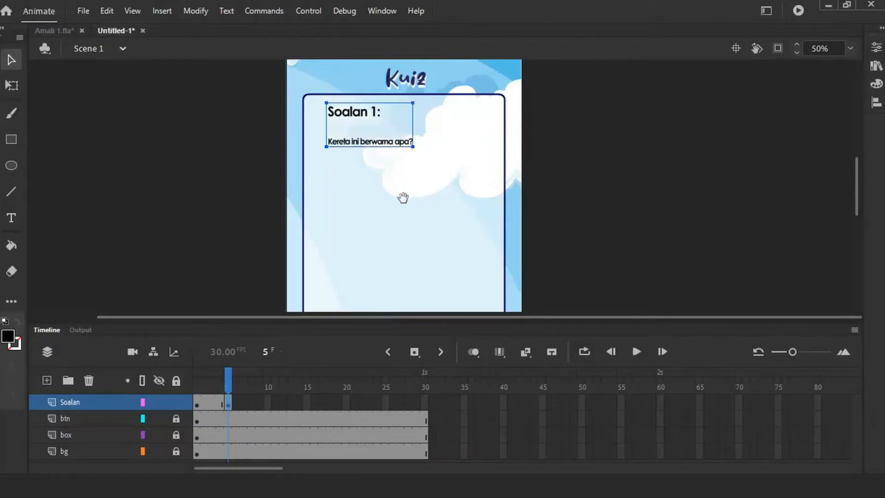
Copy the red car picture from Amali 1.fla into Untitled-1 and place it below the question text.
scroll(401, 195, down, 1)
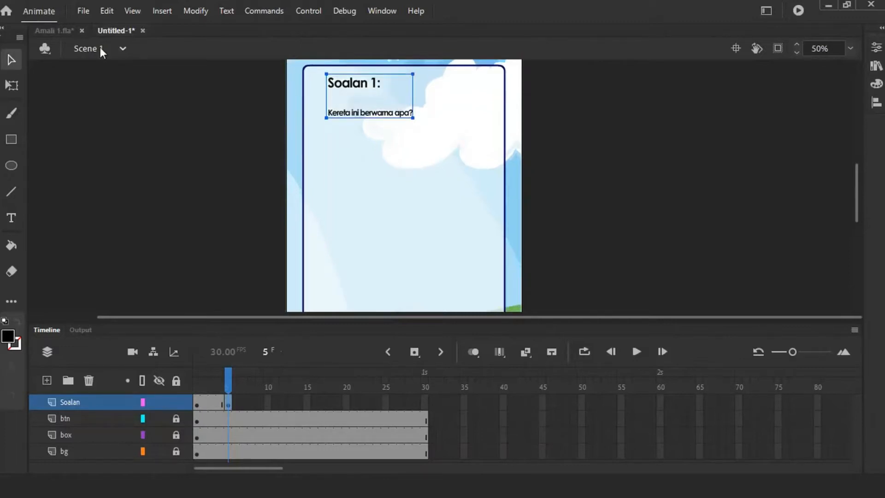
click(63, 29)
click(454, 213)
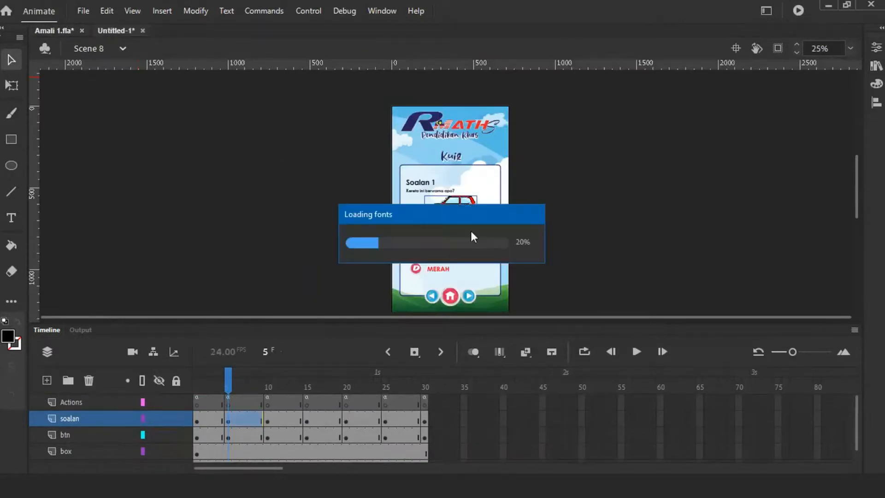
key(ctrl+v)
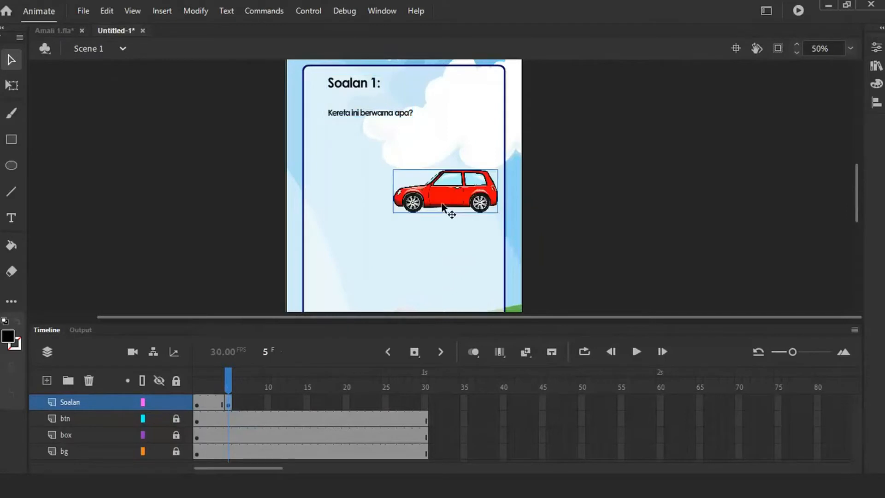
drag(457, 199, 429, 163)
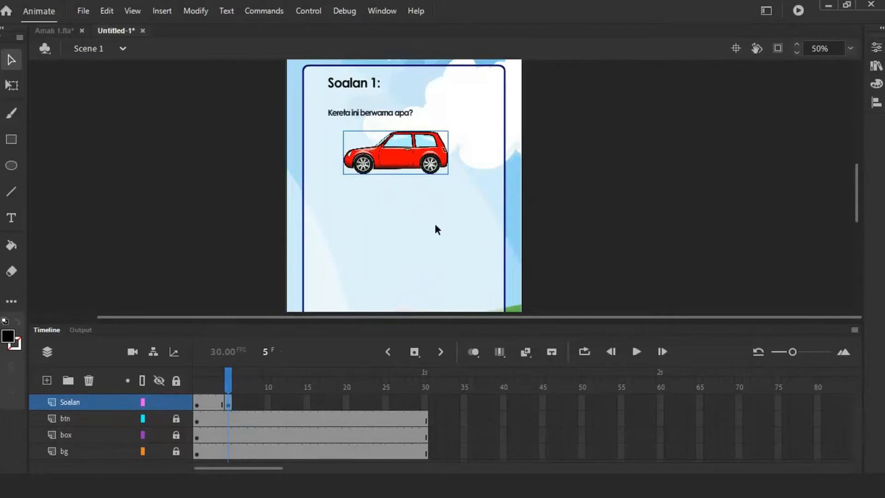
Copy the A, B, C and D answer buttons from Amali 1.fla and place them in a column below the car in Untitled-1.
scroll(436, 223, down, 3)
scroll(433, 226, up, 3)
click(61, 35)
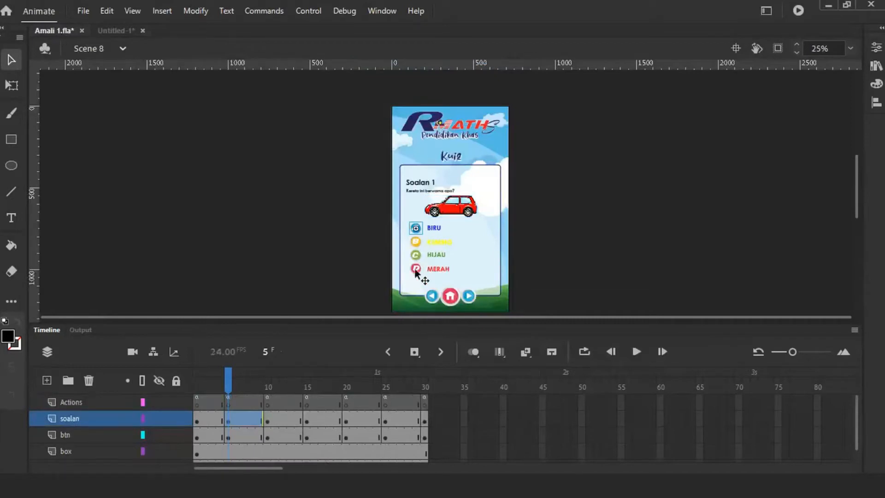
click(113, 31)
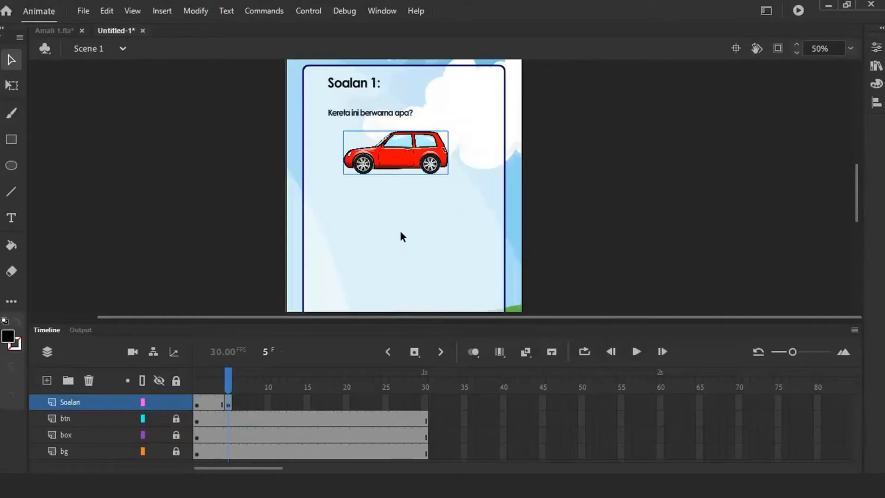
key(ctrl+v)
drag(446, 206, 338, 239)
drag(475, 258, 510, 218)
drag(381, 169, 379, 161)
key(Escape)
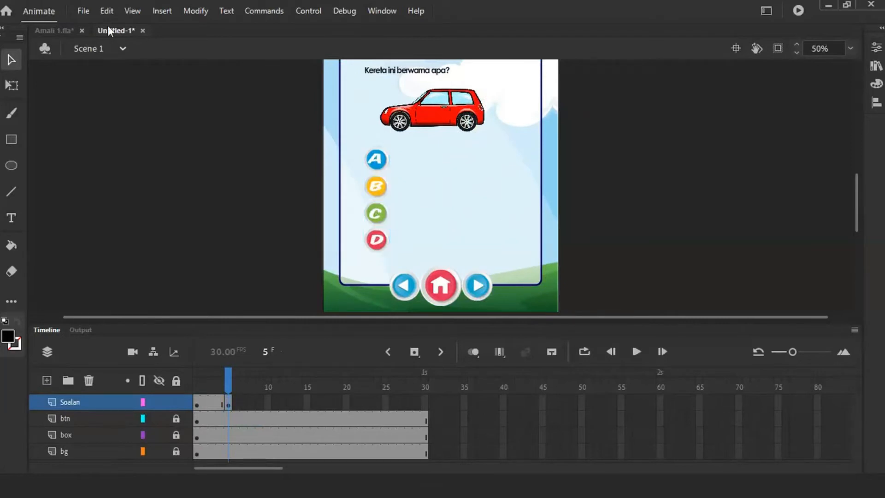
Open the A answer button's symbol and examine its Up and Over states at 100% zoom.
click(107, 10)
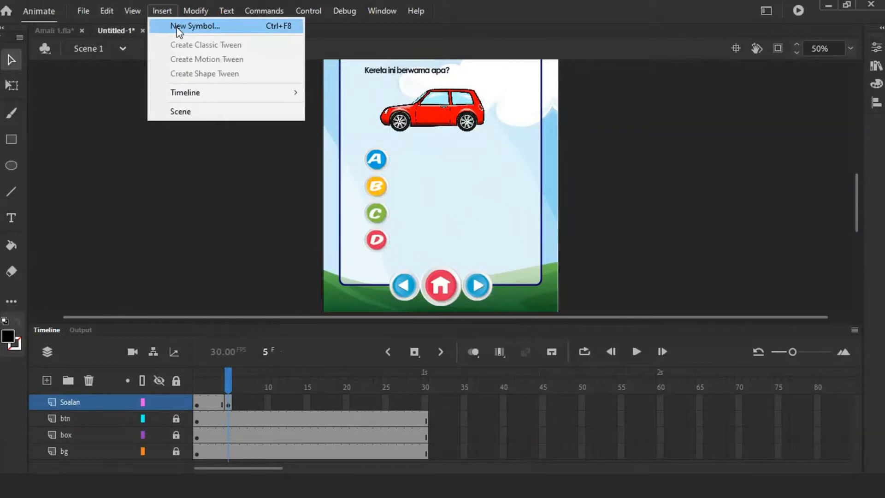
click(381, 165)
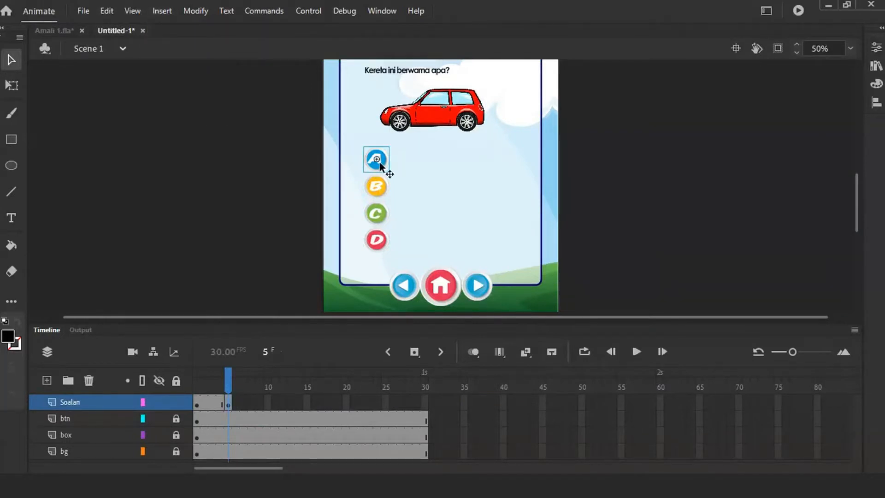
double_click(380, 165)
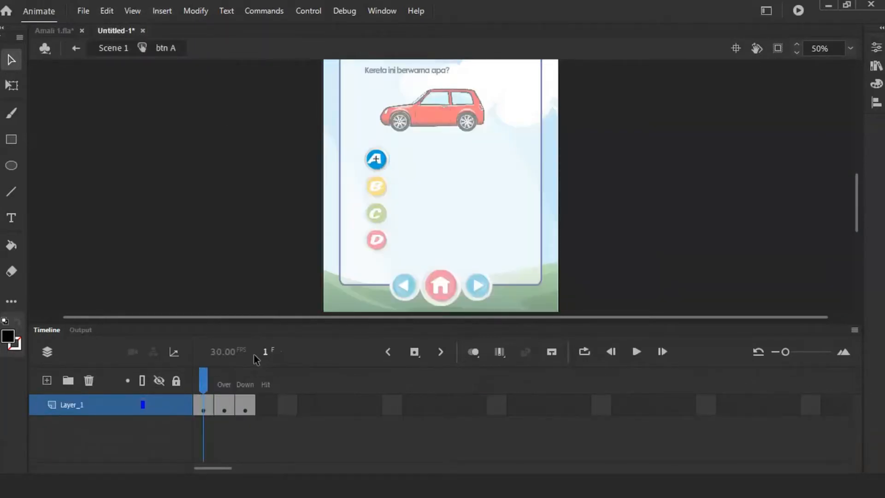
key(ctrl+=)
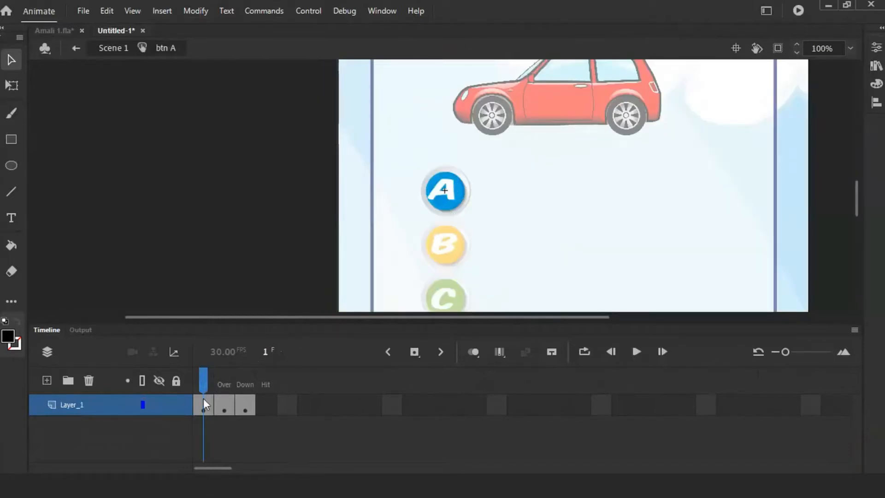
mouse_move(211, 380)
mouse_down()
mouse_move(224, 382)
mouse_move(199, 384)
mouse_up()
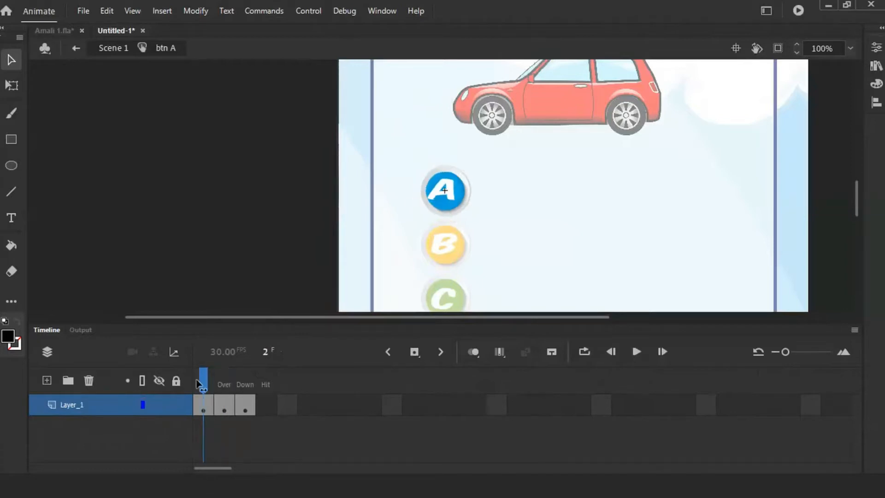
click(220, 384)
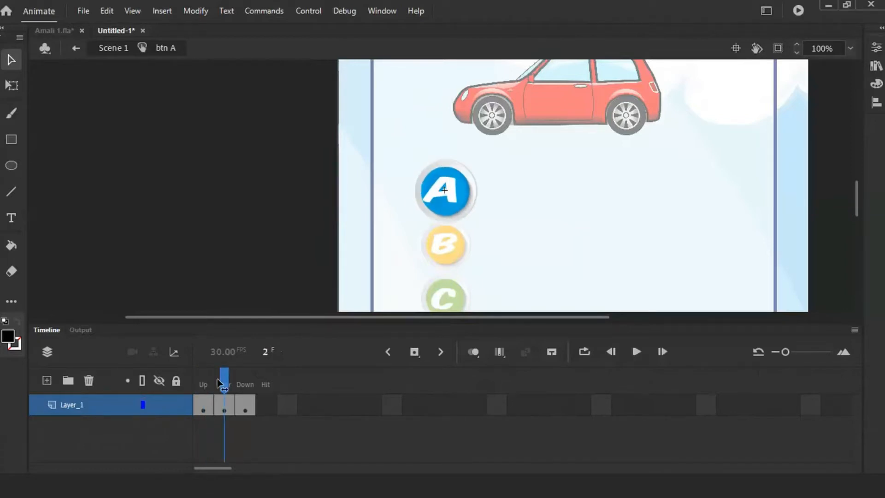
Compare the A answer button's Up, Over and Down states and their keyframes, and return to Scene 1.
click(244, 384)
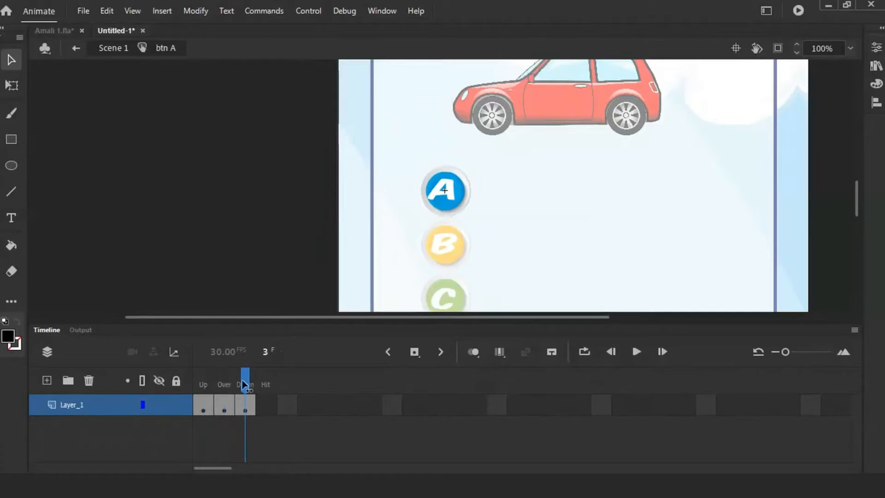
click(203, 384)
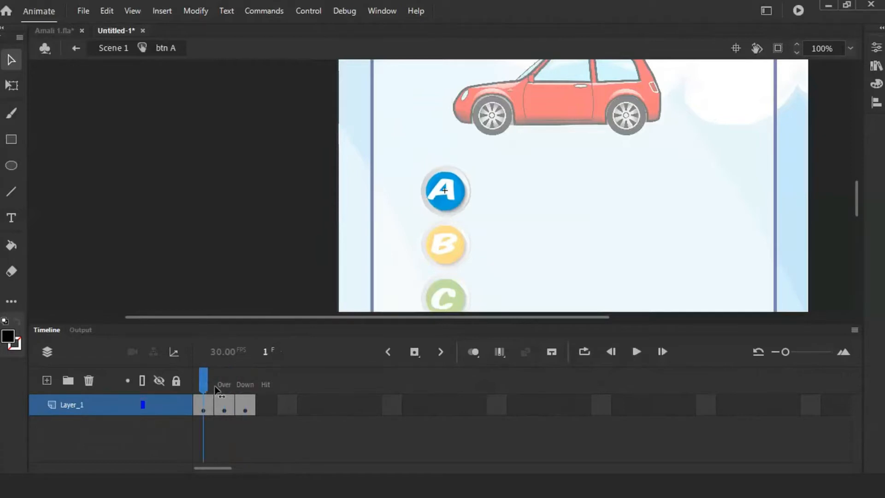
click(244, 384)
click(203, 387)
click(244, 384)
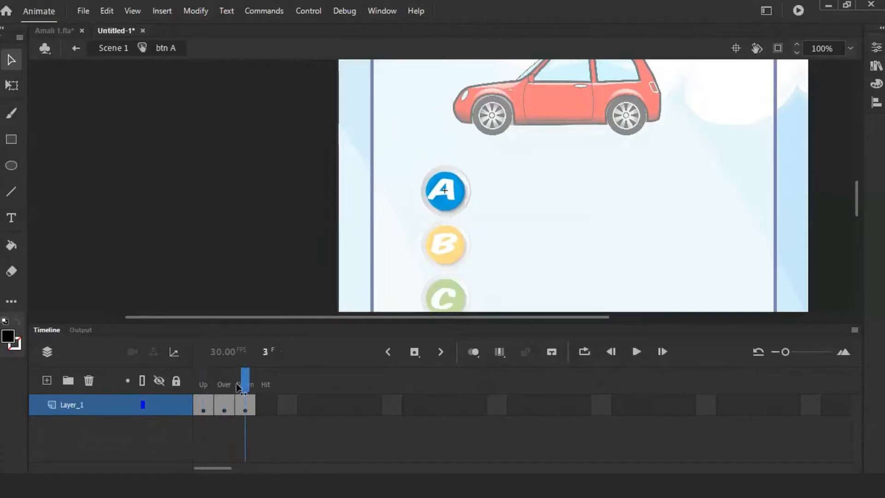
click(203, 387)
click(206, 410)
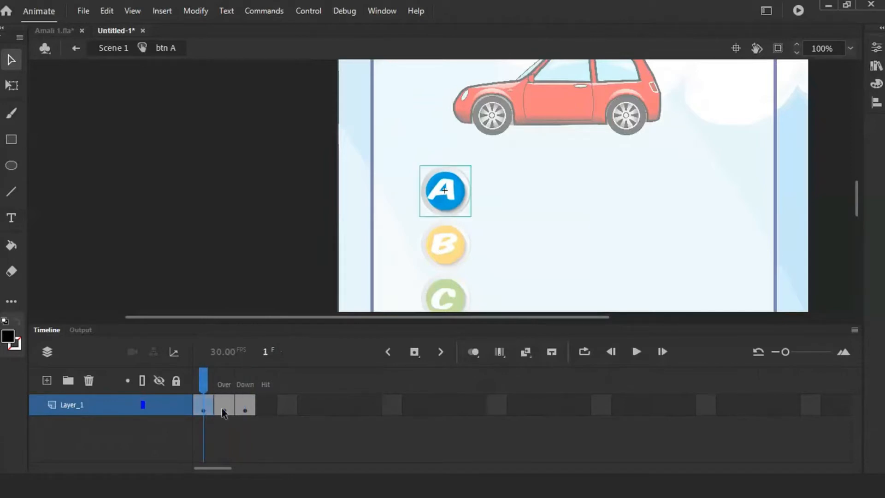
click(224, 408)
click(245, 408)
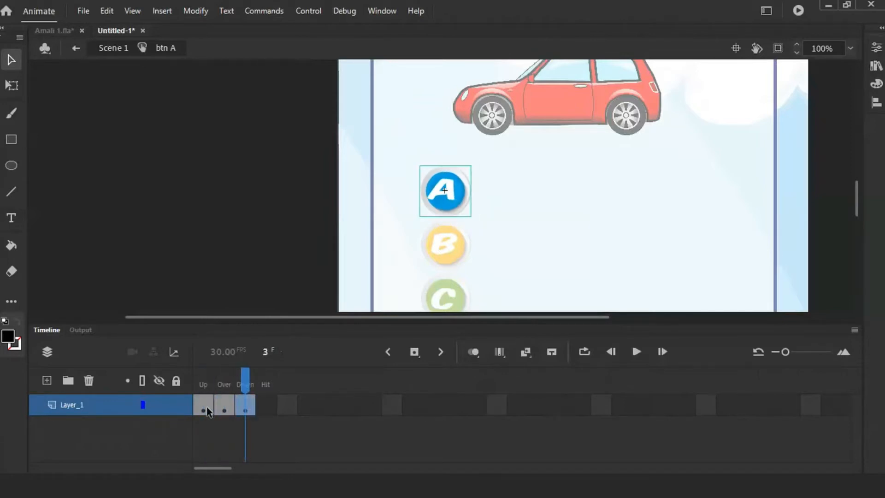
click(203, 384)
click(224, 385)
click(203, 385)
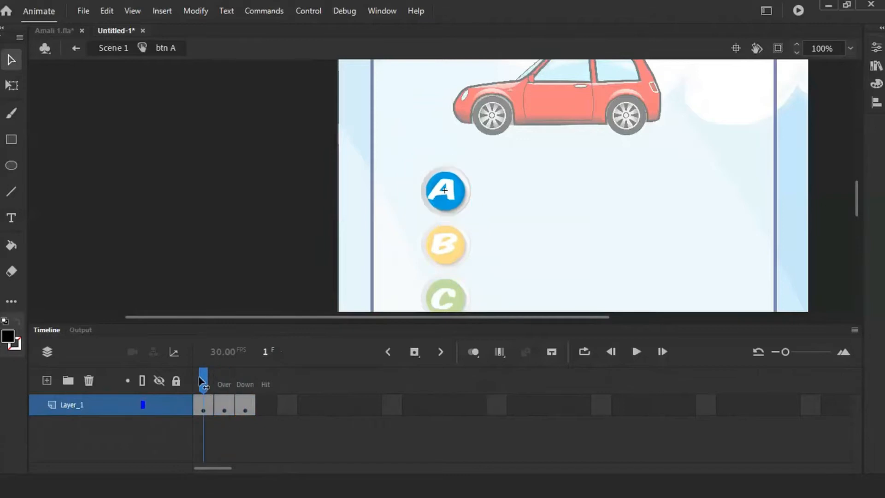
click(192, 148)
click(226, 405)
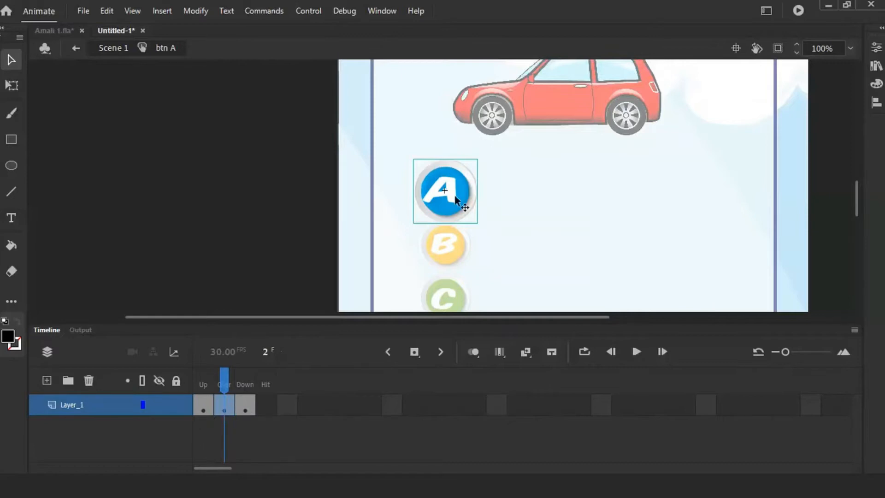
click(113, 48)
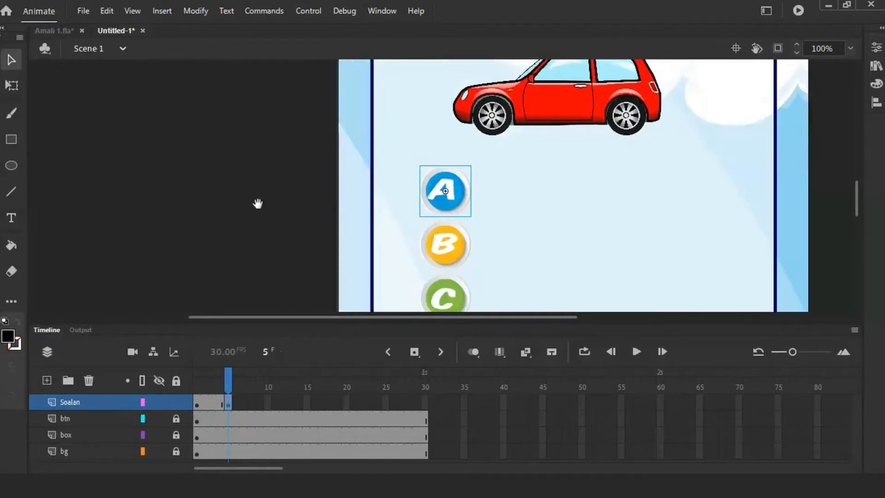
Duplicate the btn_mula button symbol in the library under the name btn_ulang.
drag(257, 204, 153, 144)
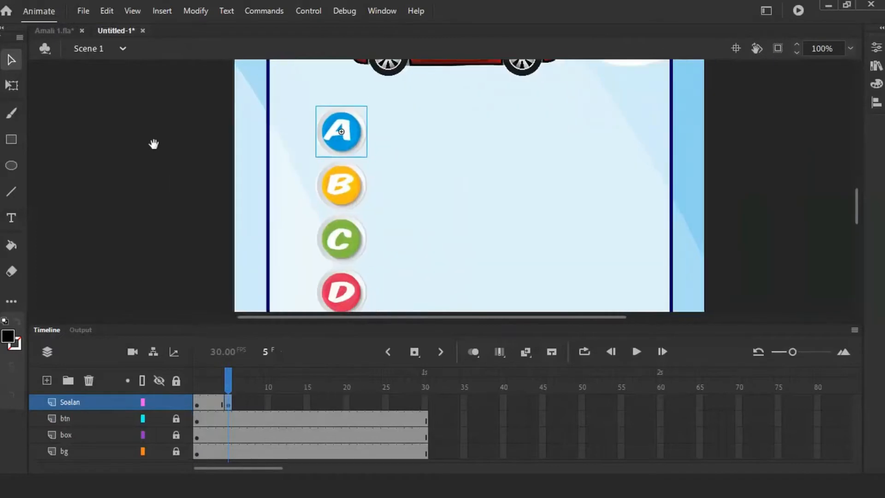
drag(452, 323, 453, 370)
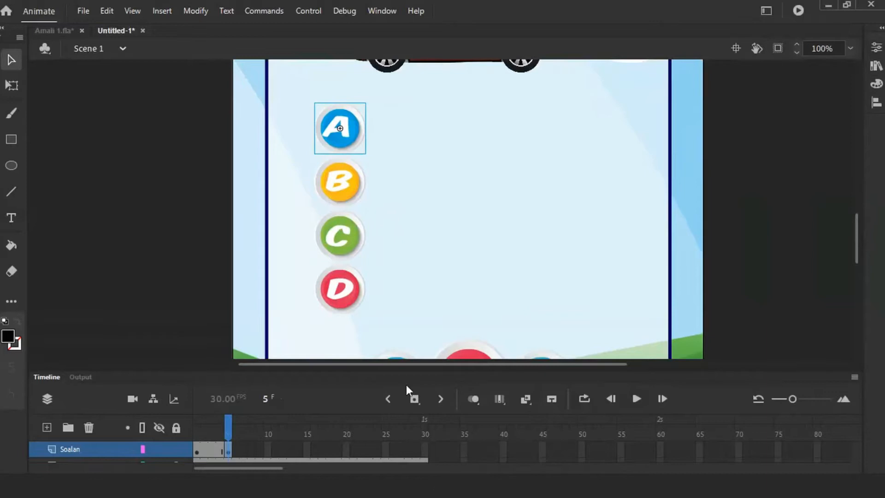
right_click(339, 190)
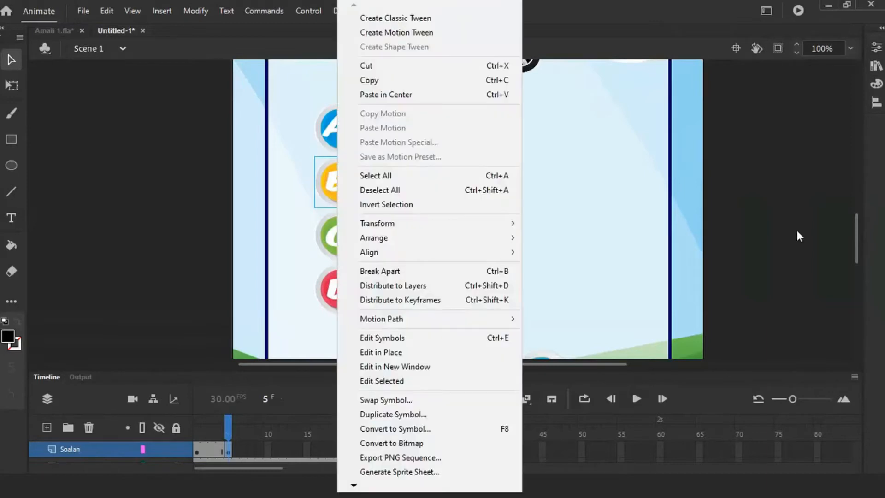
click(862, 81)
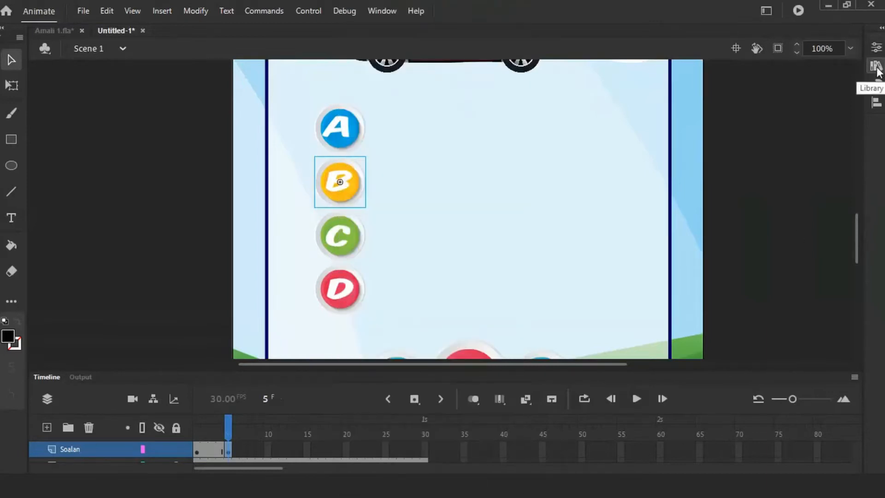
click(876, 67)
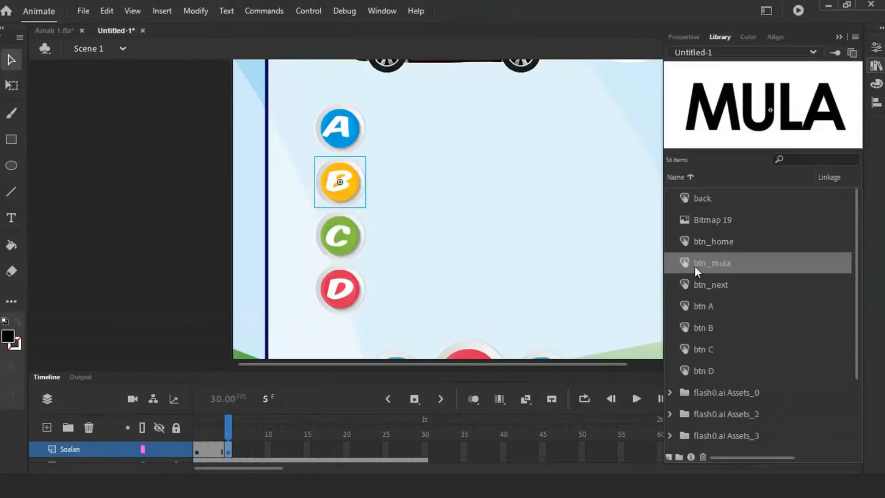
right_click(695, 266)
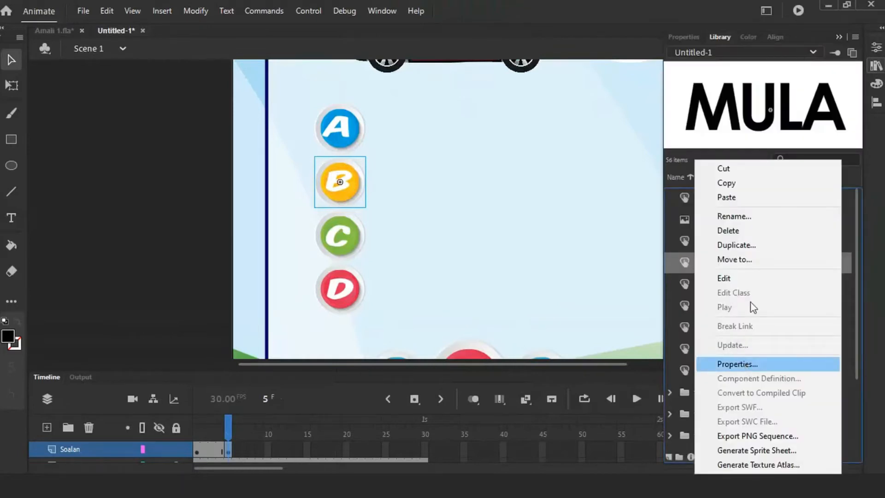
click(754, 245)
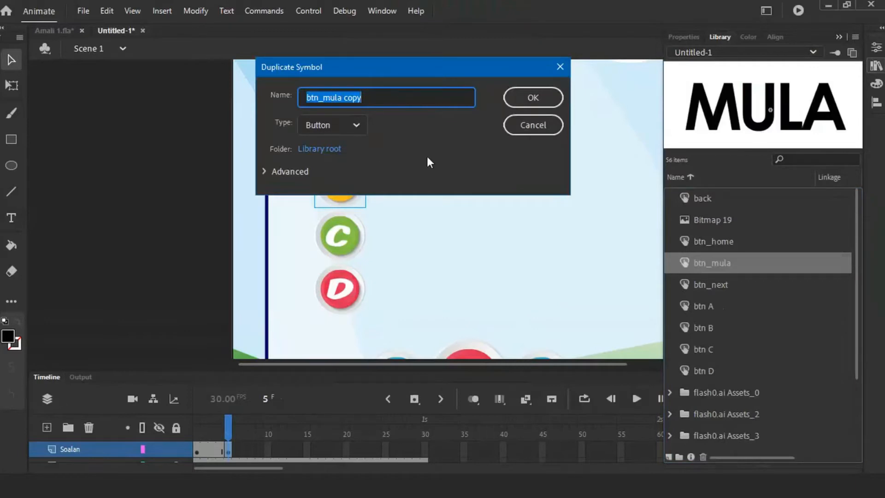
drag(369, 97, 325, 97)
text(ulang)
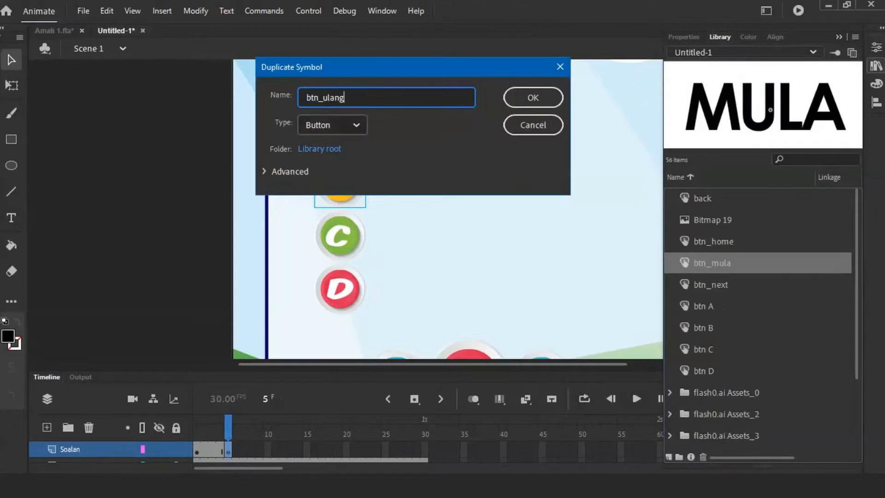
click(522, 100)
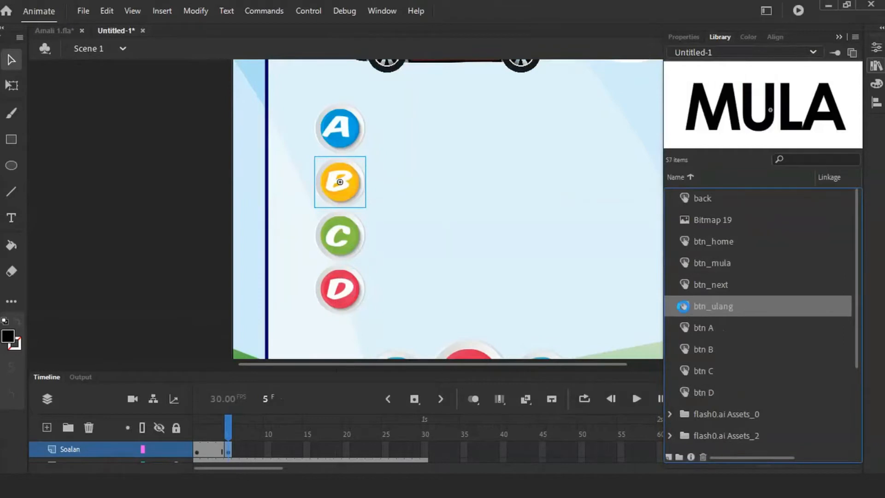
Change the text inside the btn_ulang symbol to ULANG and return to Scene 1.
double_click(684, 307)
click(434, 215)
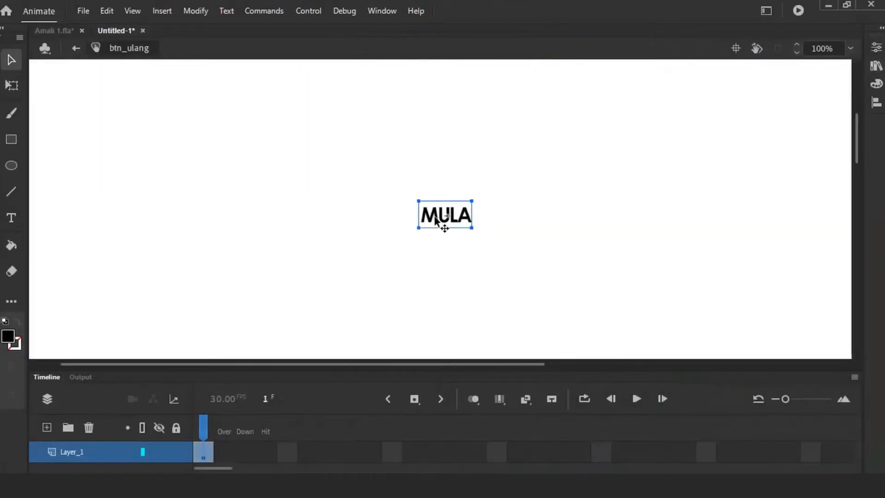
key(t)
click(436, 215)
double_click(435, 214)
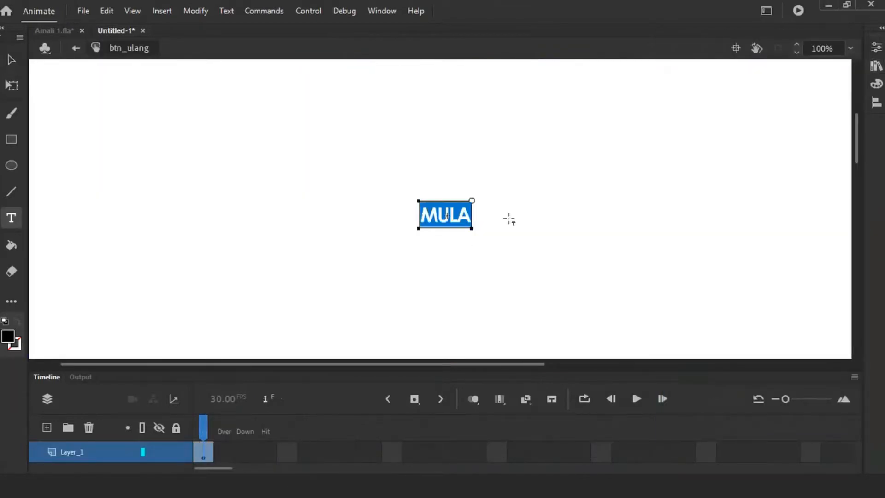
text(ULANG)
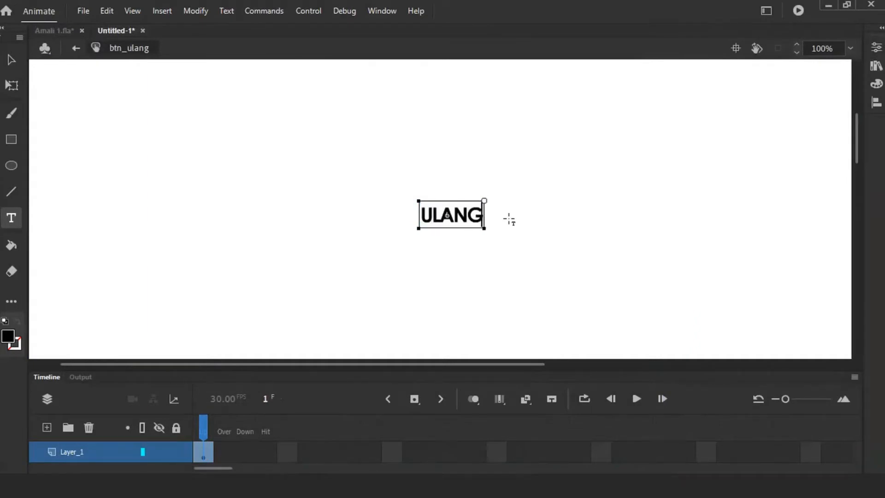
click(77, 49)
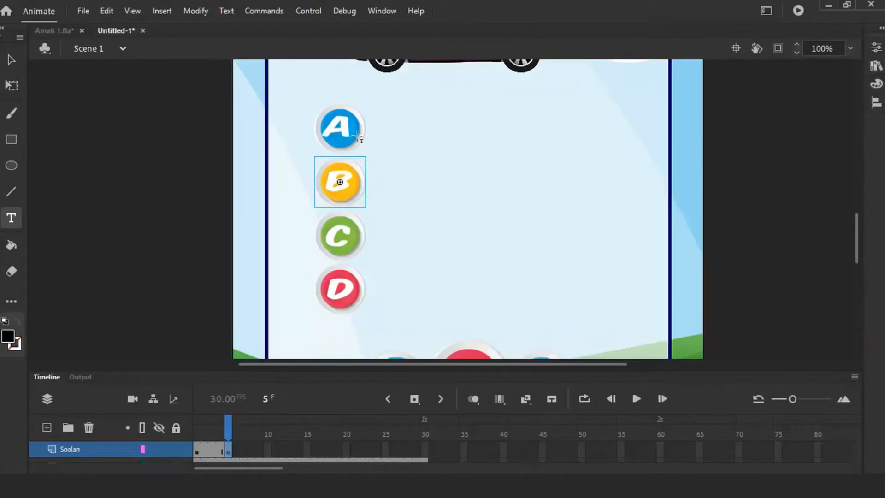
Duplicate the "Soalan 1" question text block and place the copy beside the A answer button.
click(13, 59)
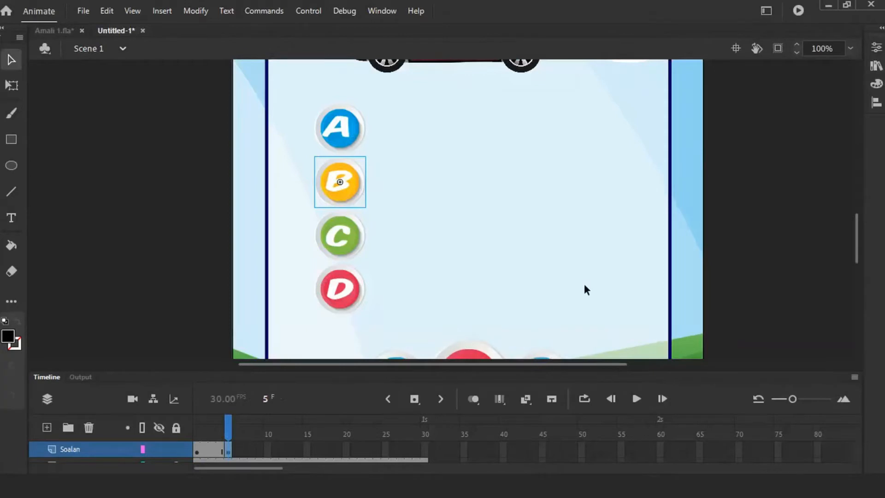
key(ctrl+minus)
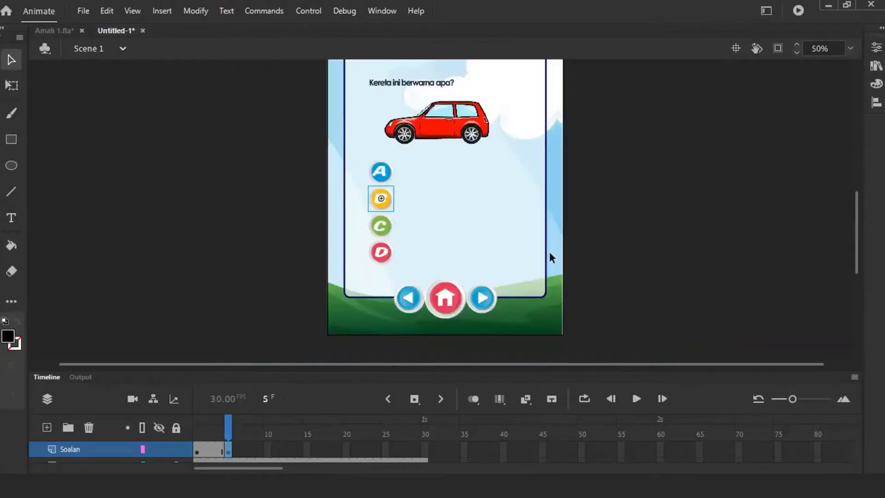
drag(567, 223, 525, 250)
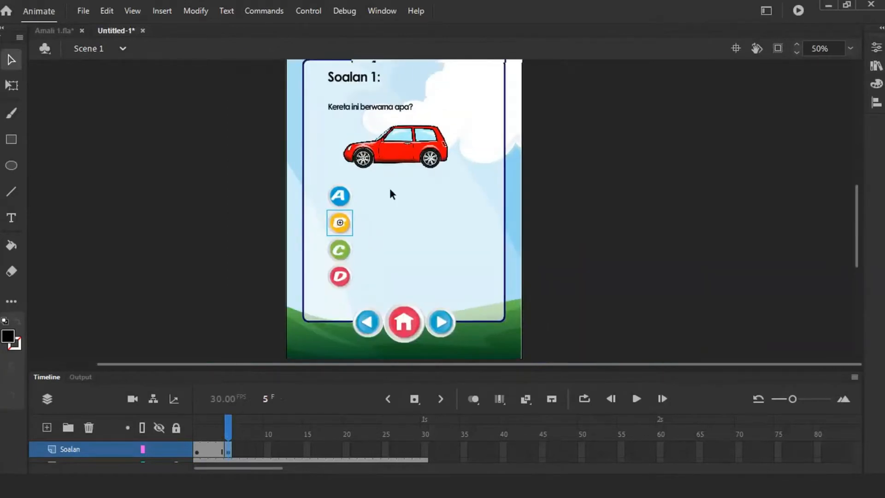
click(367, 115)
drag(353, 82, 385, 198)
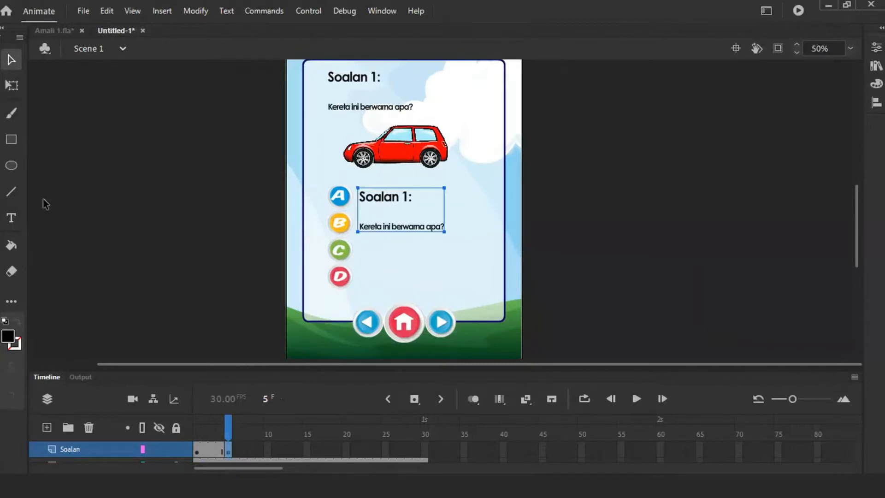
Replace all the text in the copied block beside the A button with MERAH.
click(10, 220)
click(363, 197)
key(ctrl+a)
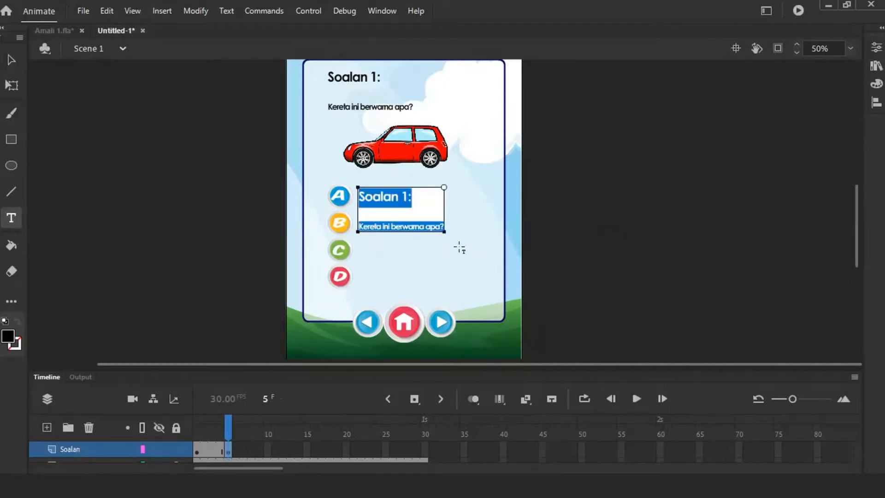
text(M)
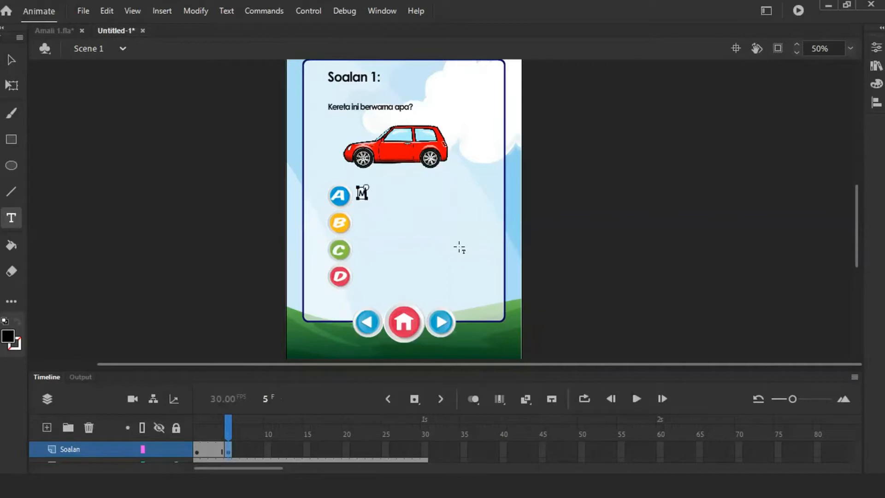
text(ERAH)
click(11, 61)
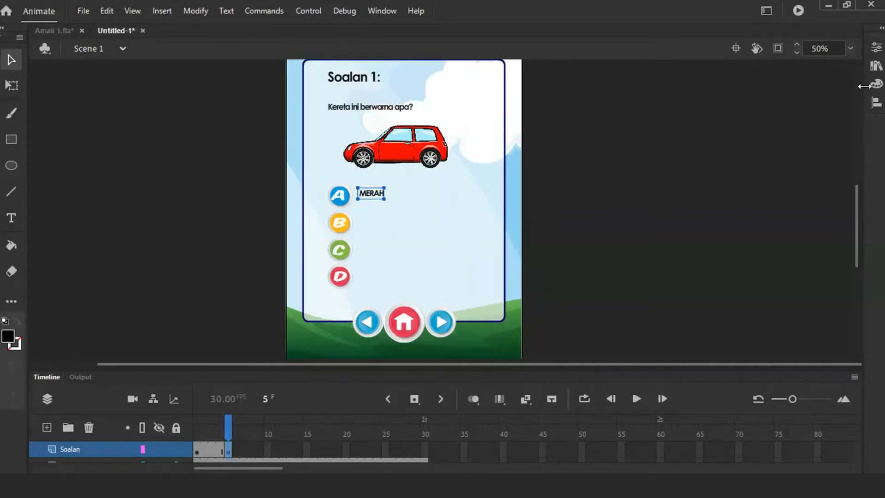
Set the MERAH text size to 44 pt and place copies of it beside the B, C and D buttons.
click(875, 47)
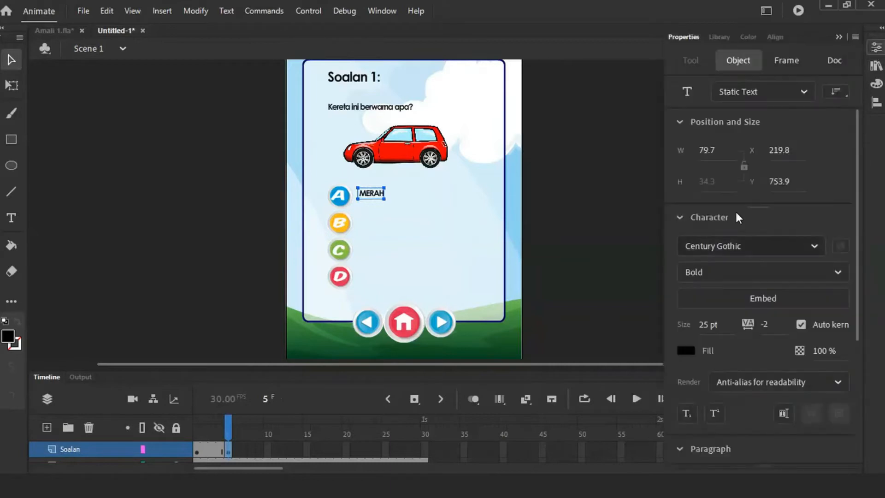
drag(714, 329, 732, 329)
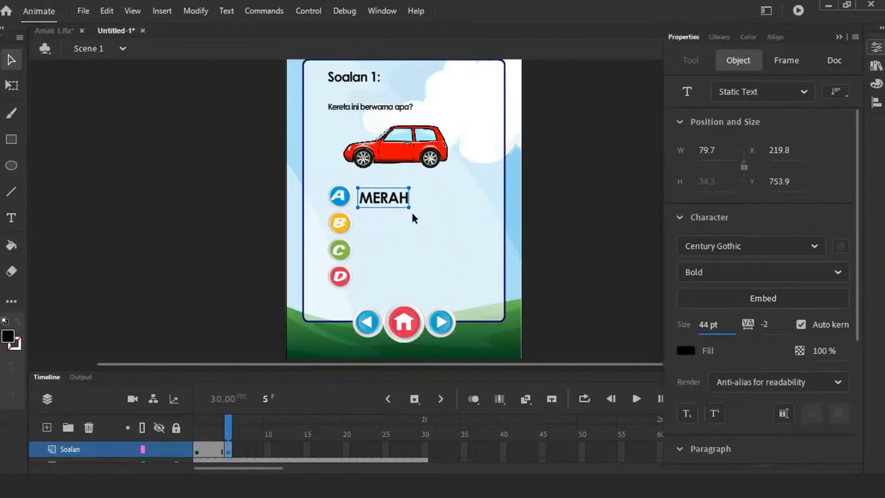
drag(384, 205, 384, 279)
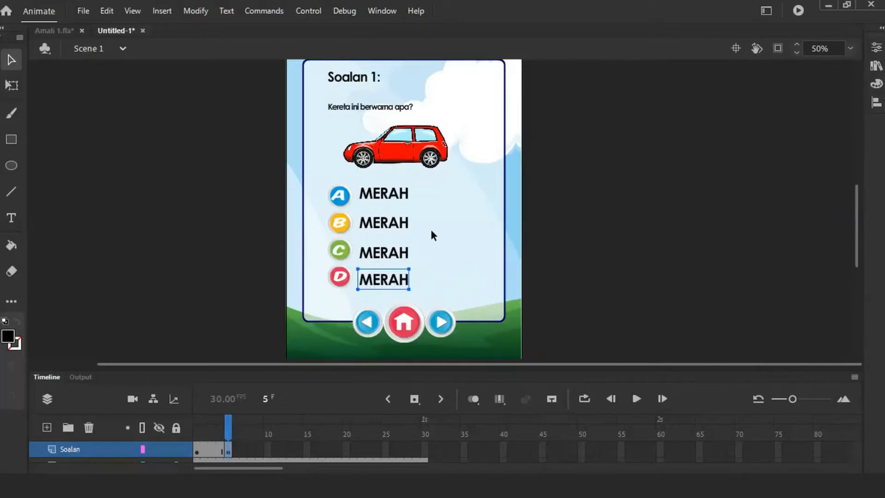
Replace the text beside the B button with KUNING in capitals.
double_click(386, 223)
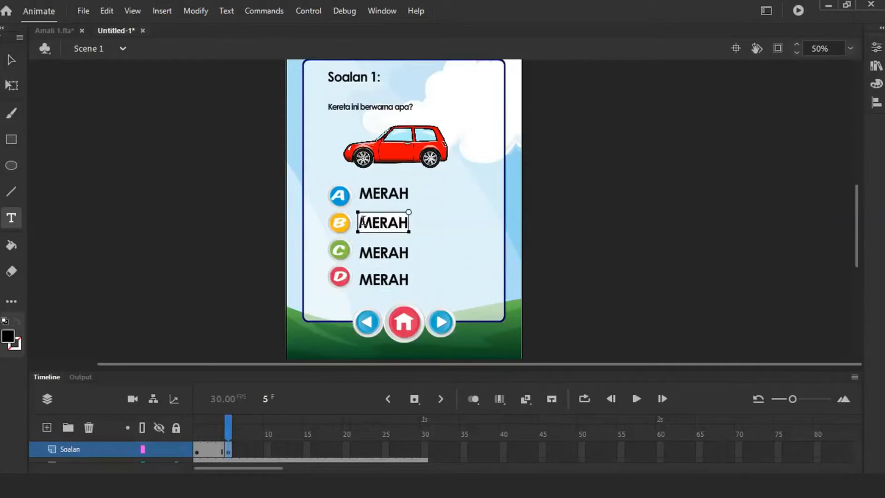
key(ctrl+a)
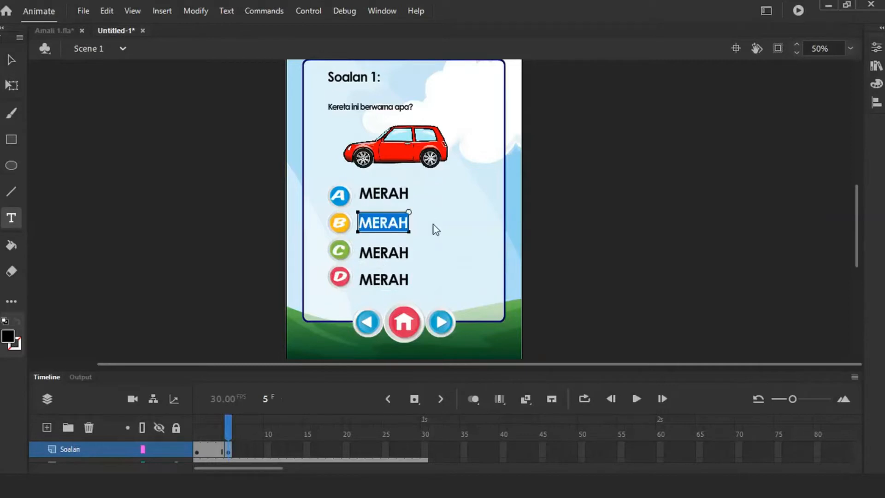
text(Kuning)
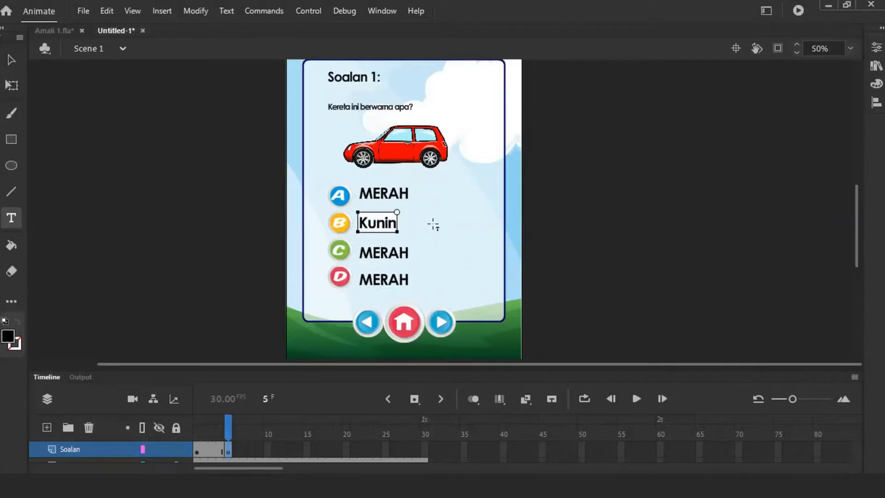
key(BackSpace)
key(BackSpace)
key(BackSpace)
key(BackSpace)
key(BackSpace)
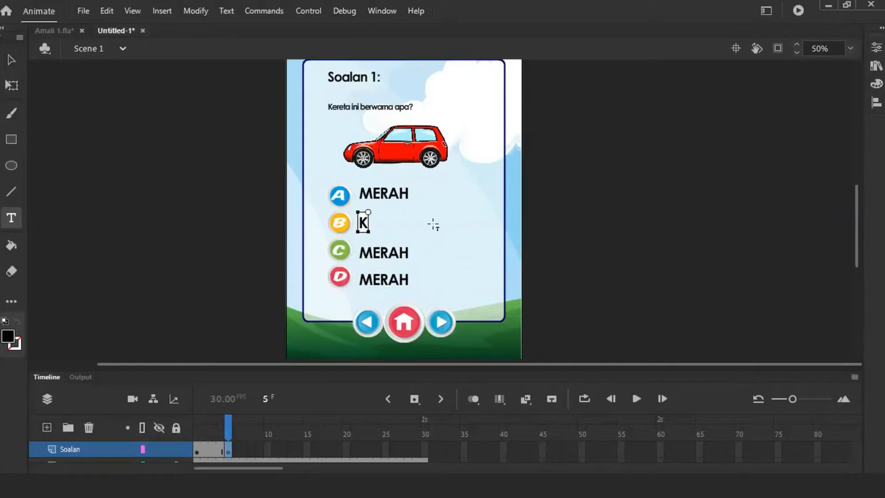
text(UNING)
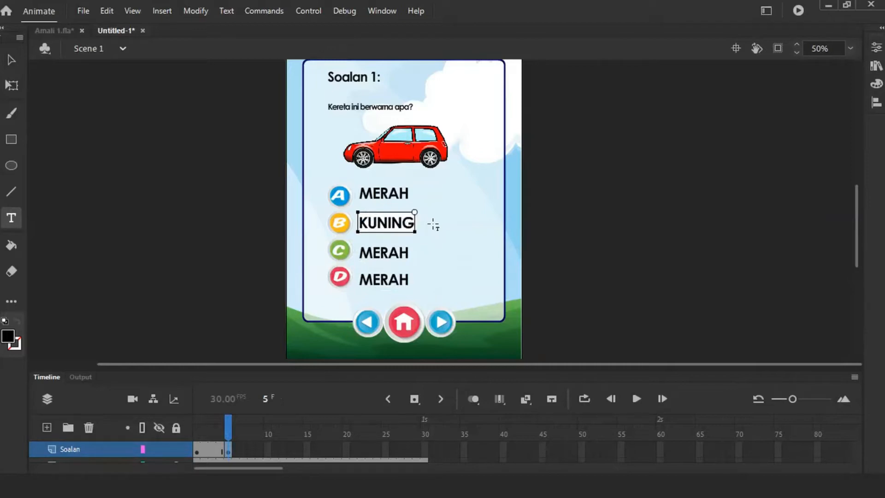
Change the answer text beside the C button to HIJAU and the one beside the A button to BIRU.
click(386, 244)
key(ctrl+a)
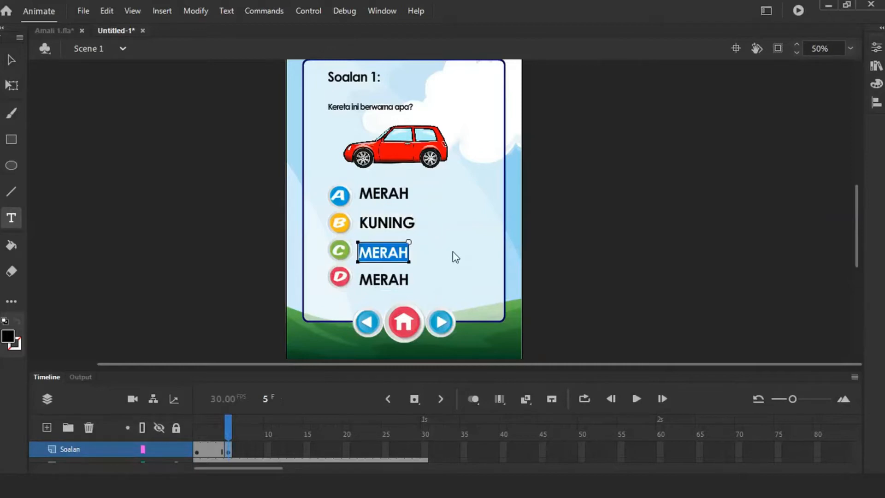
text(HIJAU)
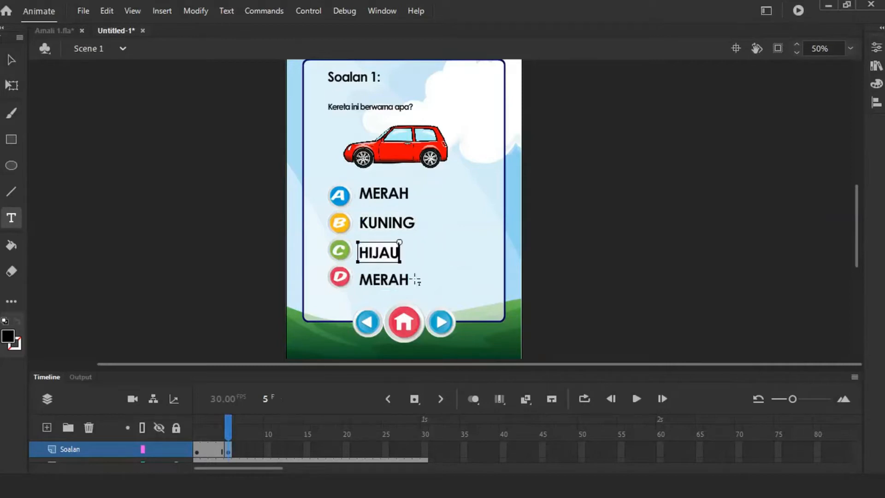
double_click(375, 192)
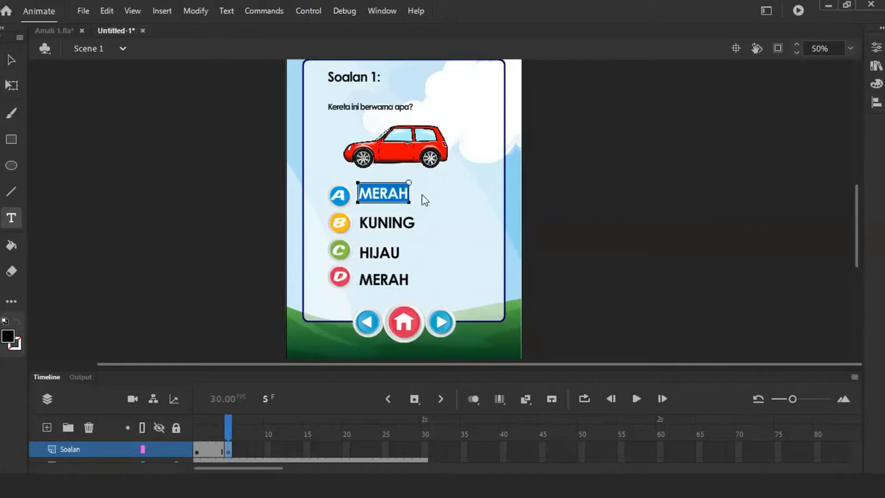
text(BIRU)
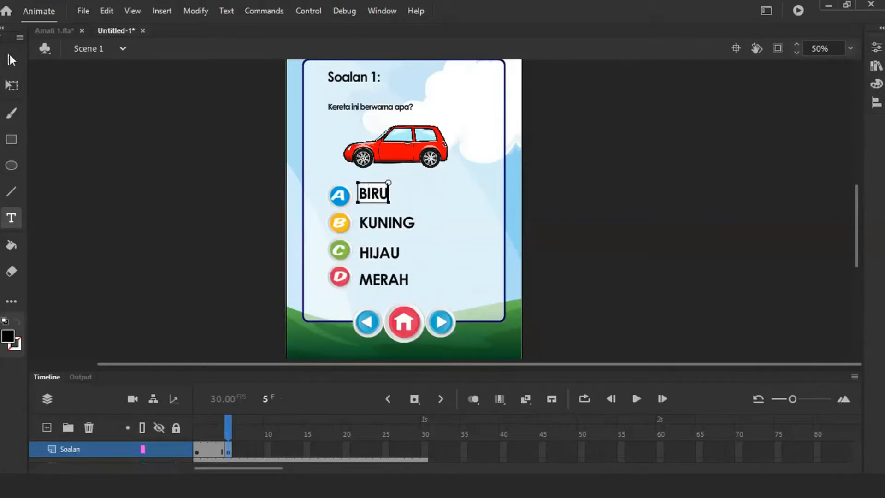
Colour the BIRU answer text blue and the KUNING answer text yellow (#FFFF00).
click(11, 59)
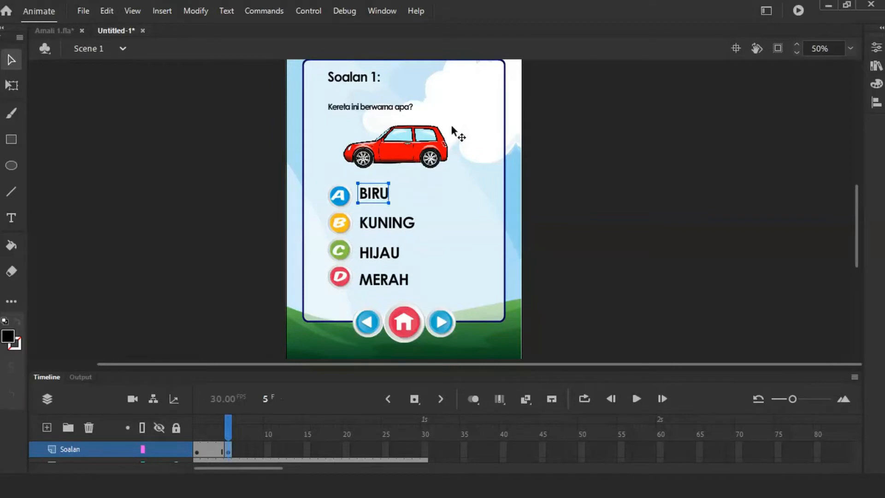
click(11, 339)
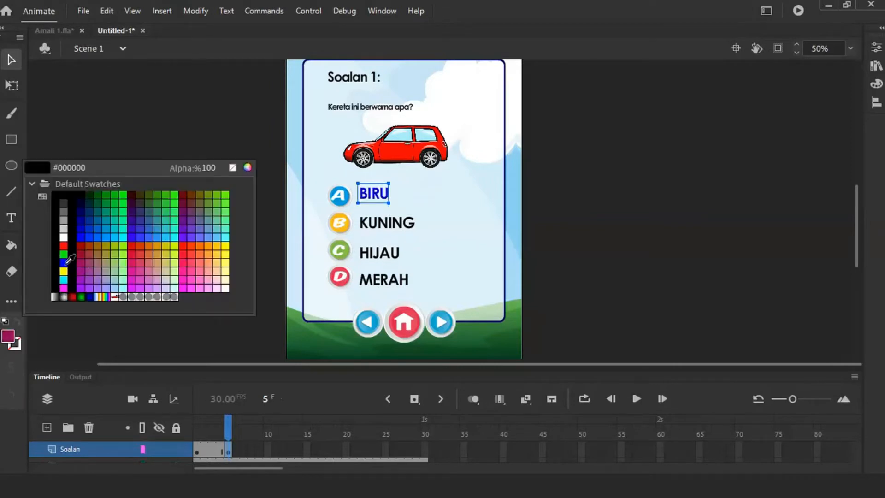
click(63, 269)
click(393, 229)
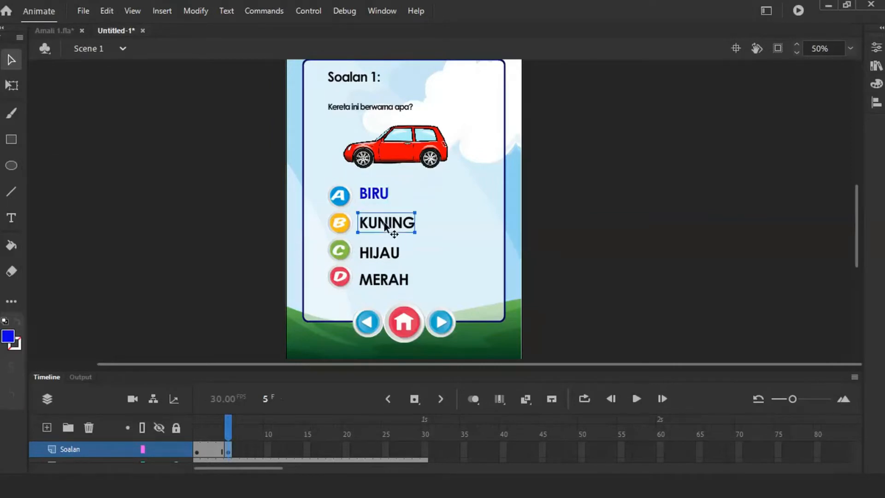
click(9, 336)
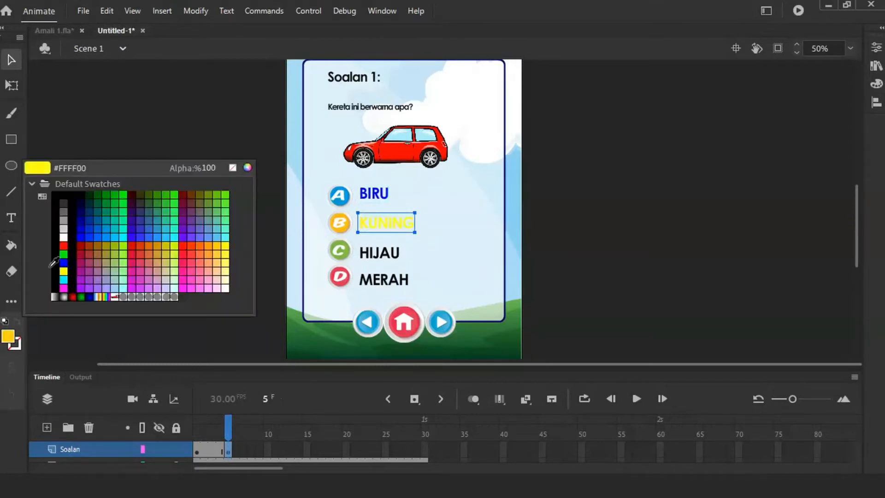
click(65, 270)
Colour the HIJAU answer text green and deselect it.
click(375, 256)
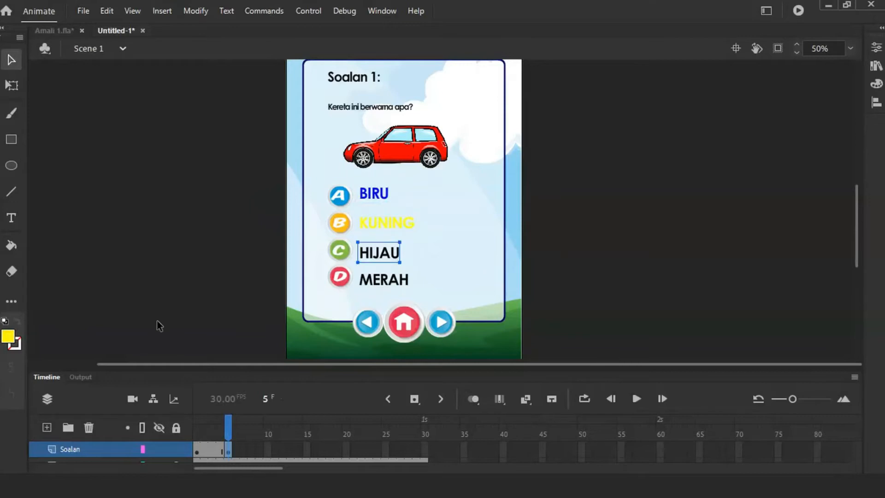
click(10, 340)
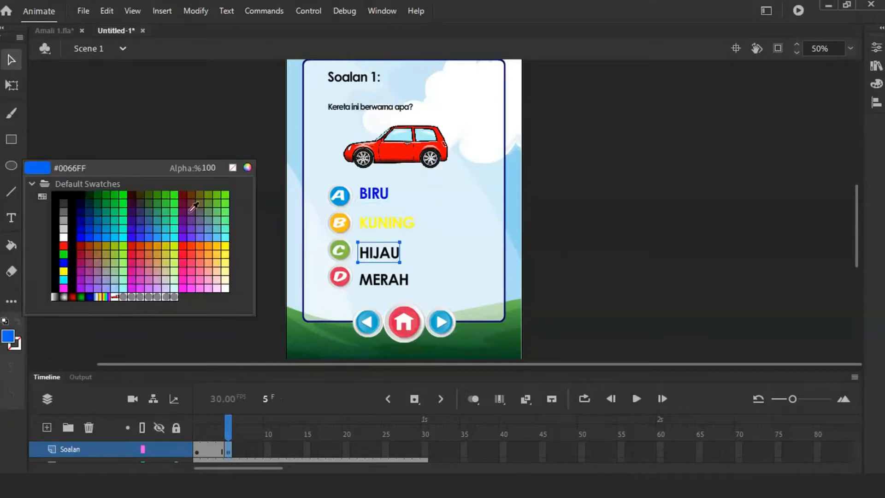
click(115, 196)
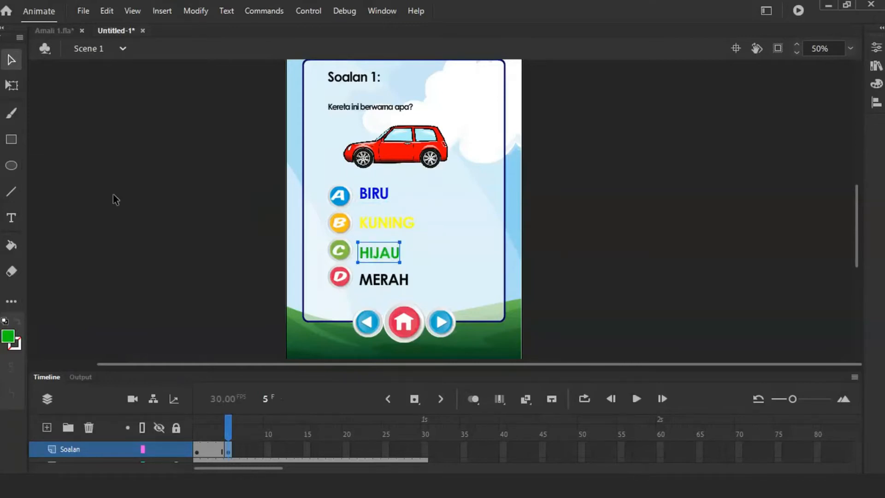
click(571, 249)
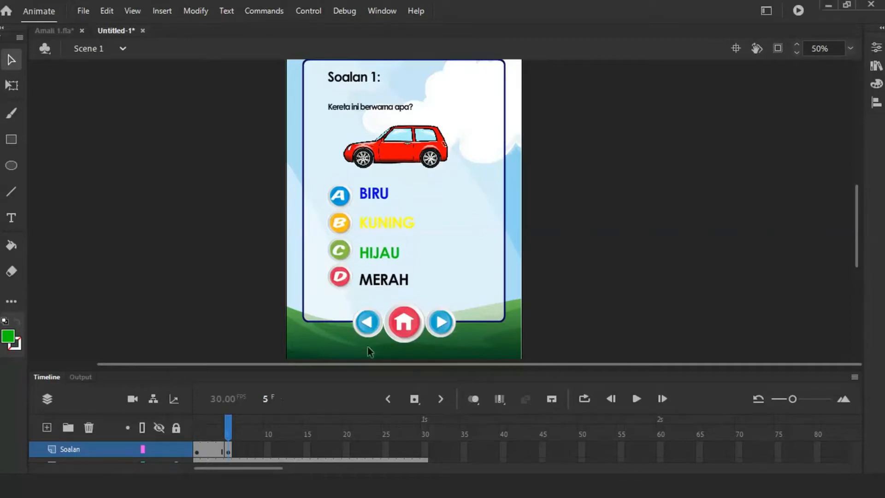
Enlarge the timeline area and insert a keyframe at frame 10 of the Soalan layer.
scroll(367, 347, down, 3)
scroll(277, 315, up, 3)
drag(587, 365, 587, 298)
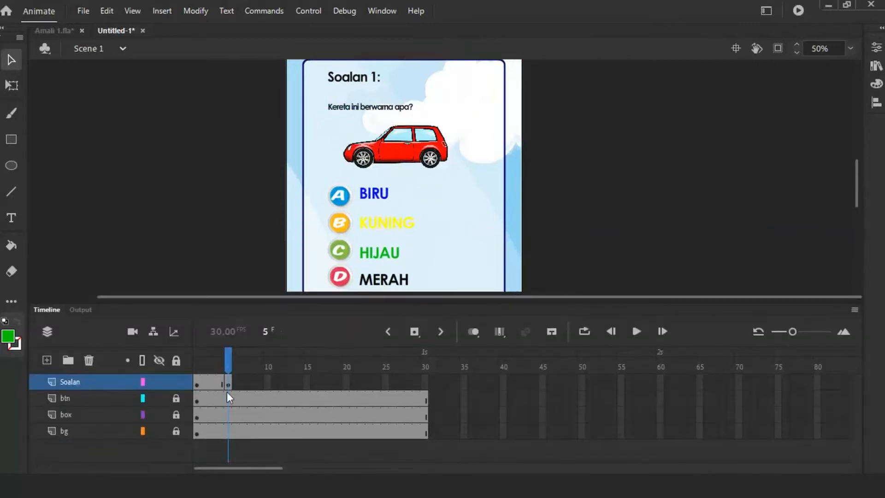
click(266, 383)
right_click(267, 383)
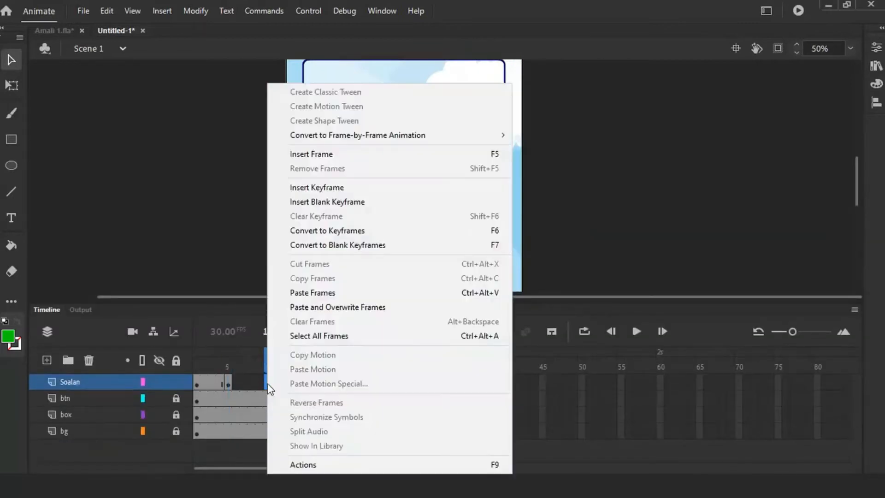
click(366, 188)
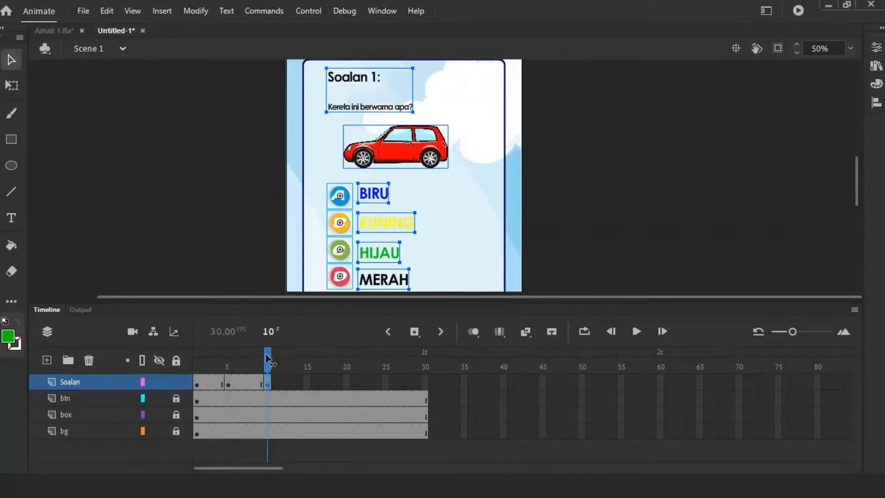
Compare the Soalan layer's instruction page before frame 5 with the question pages on frames 5 and 10.
drag(267, 359, 230, 363)
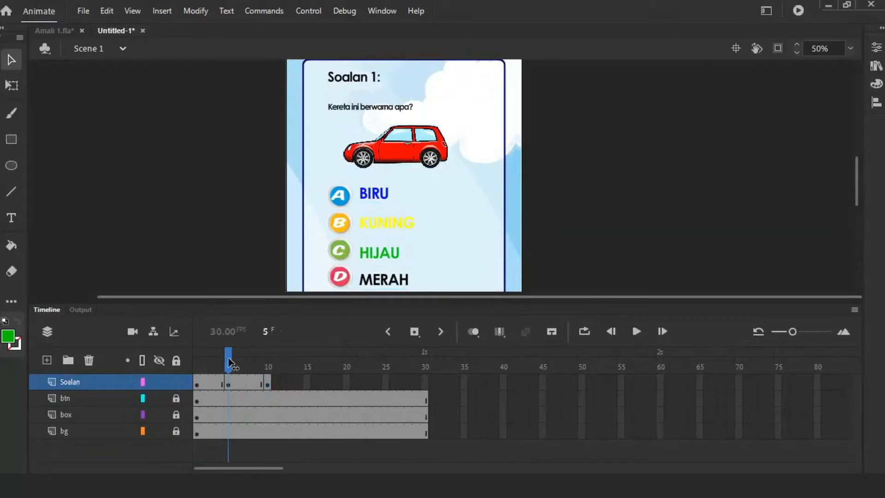
drag(229, 362, 270, 367)
click(204, 386)
click(216, 387)
click(222, 385)
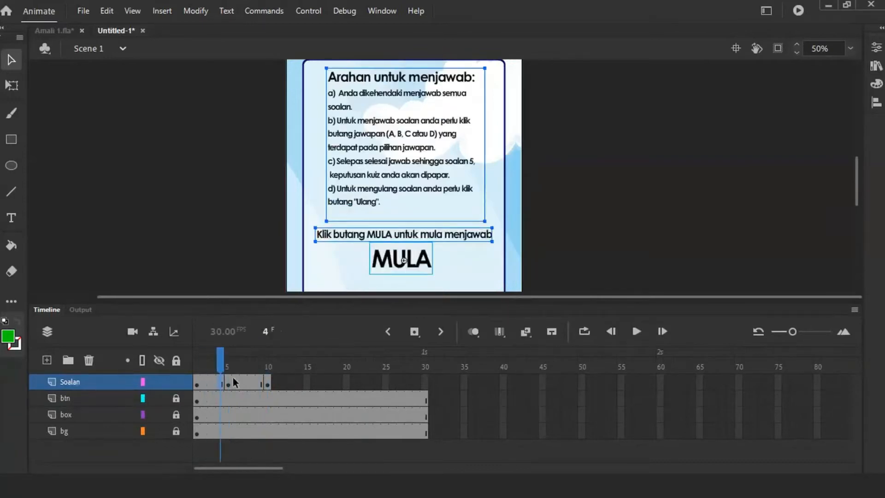
drag(223, 365, 268, 367)
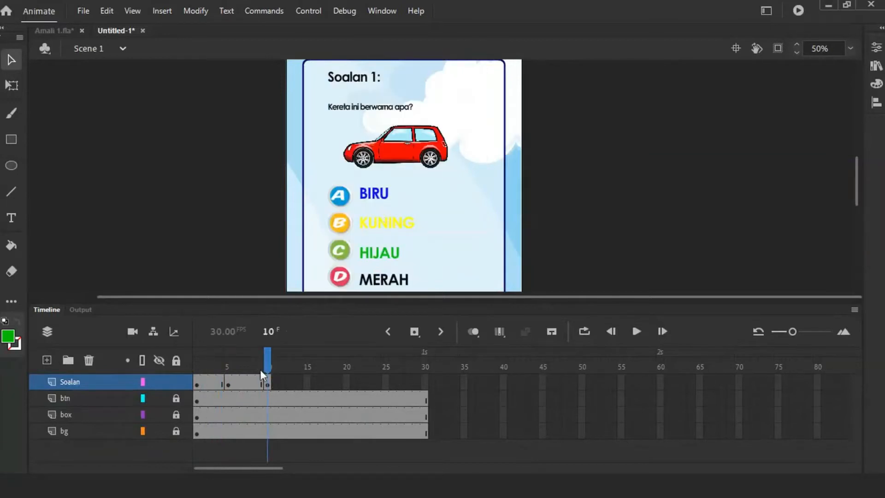
Change the question number in the heading on frame 10 so it reads Soalan 2.
click(267, 385)
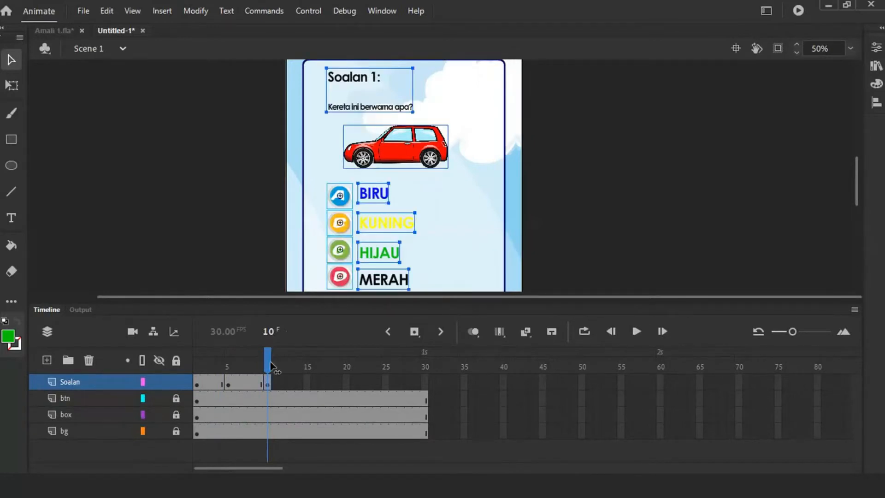
double_click(372, 80)
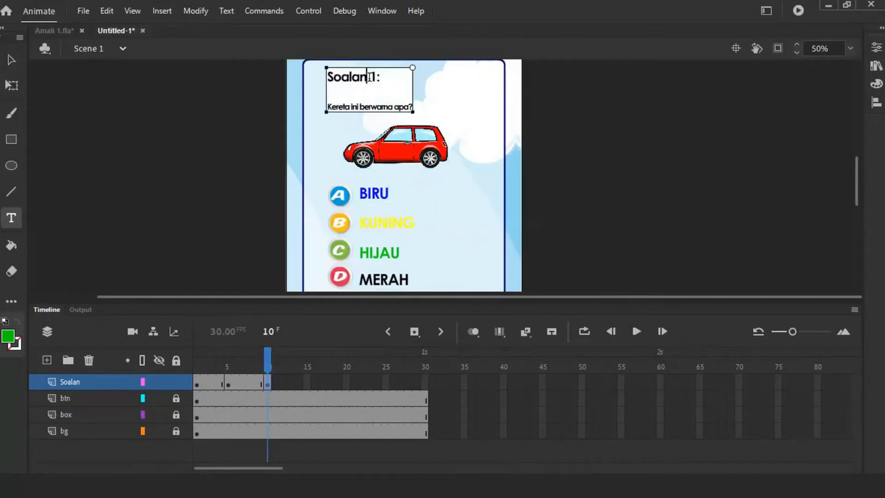
double_click(374, 76)
text(2)
Check the second question page on frame 10 of Amali 1.fla and return to the Untitled-1 document.
click(37, 32)
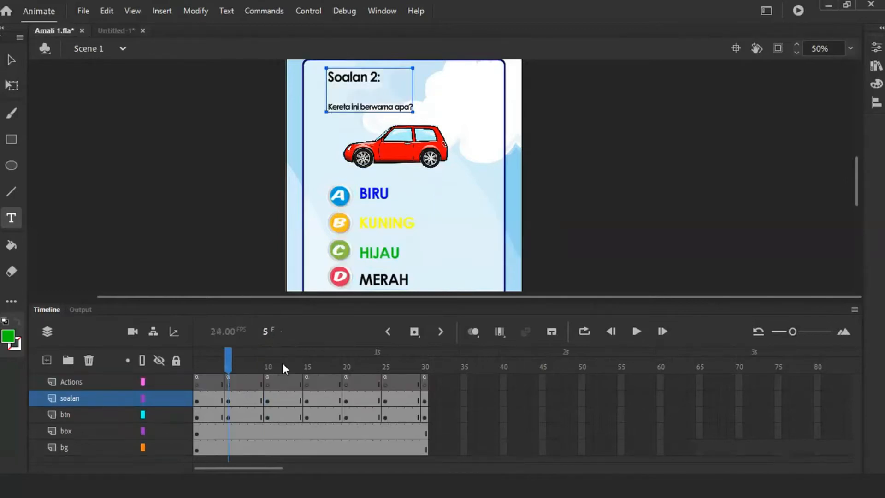
click(269, 365)
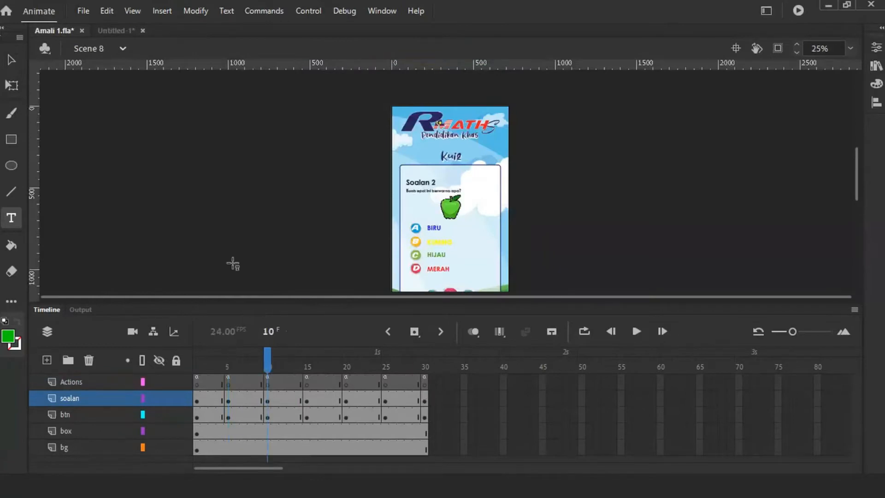
click(115, 30)
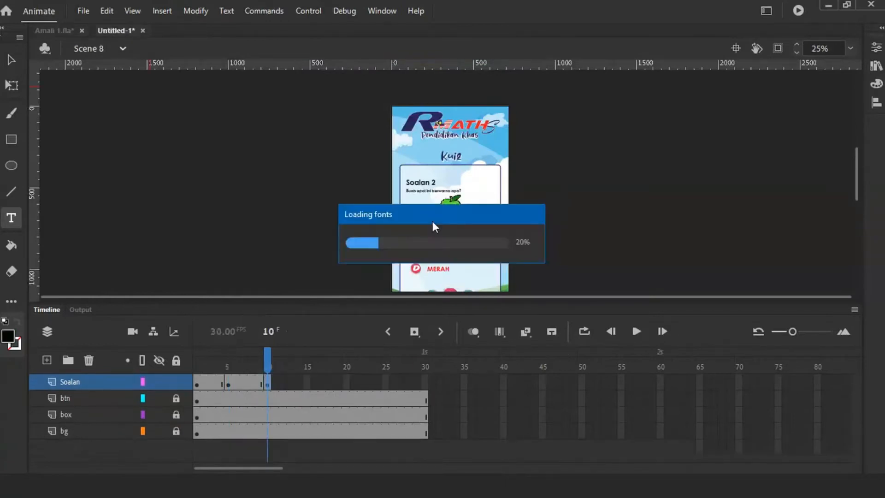
Reword the question under the Soalan 2 heading as "Buah epal ini berwarna apa?".
click(328, 106)
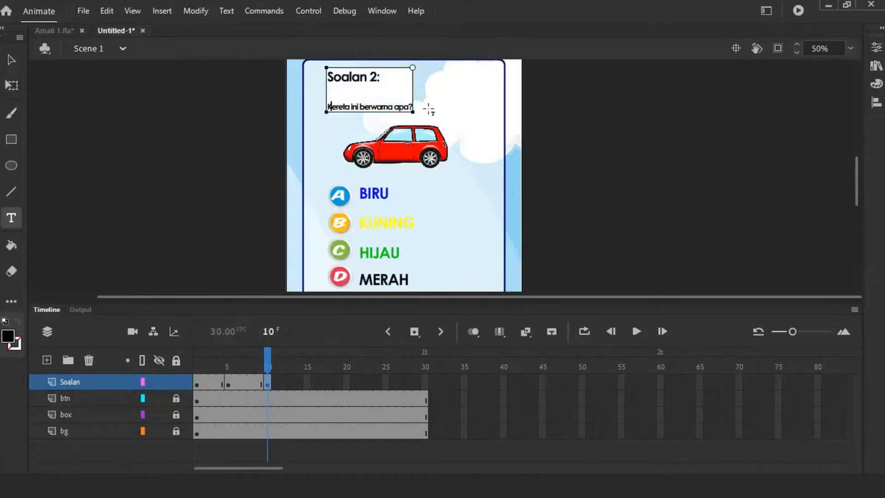
drag(329, 107, 358, 107)
text(bUAH)
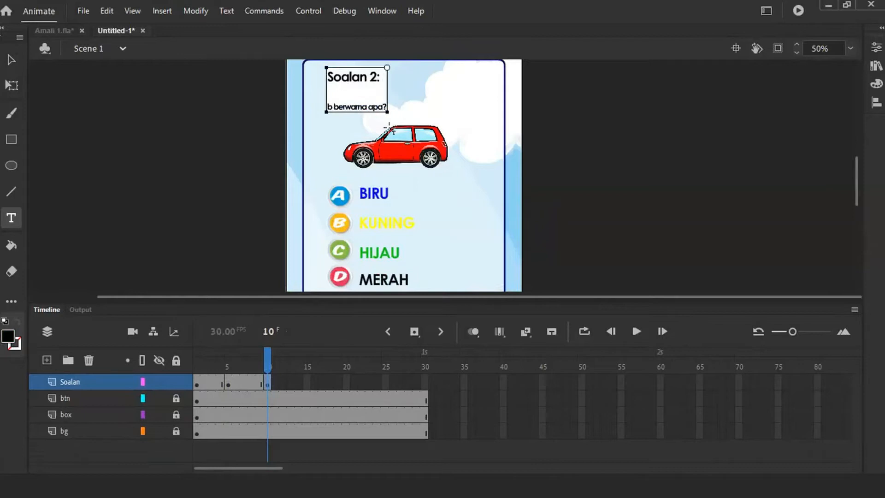
key(BackSpace)
key(BackSpace)
key(BackSpace)
key(BackSpace)
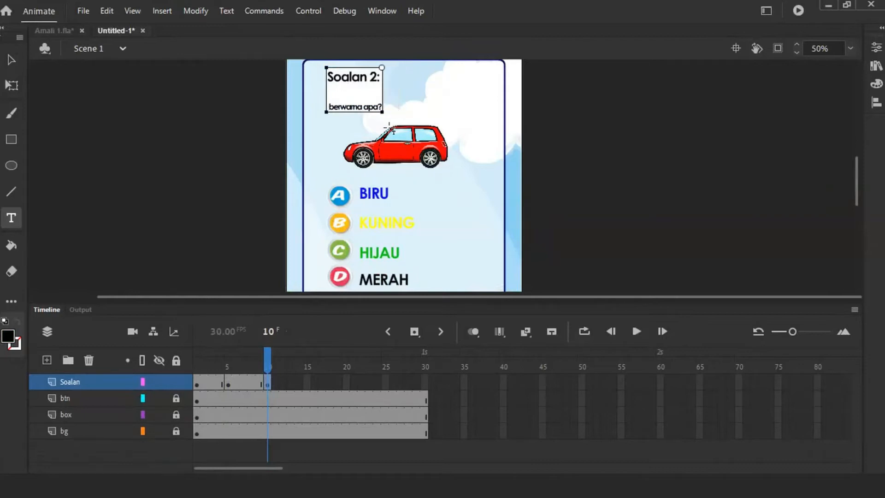
text(Buah )
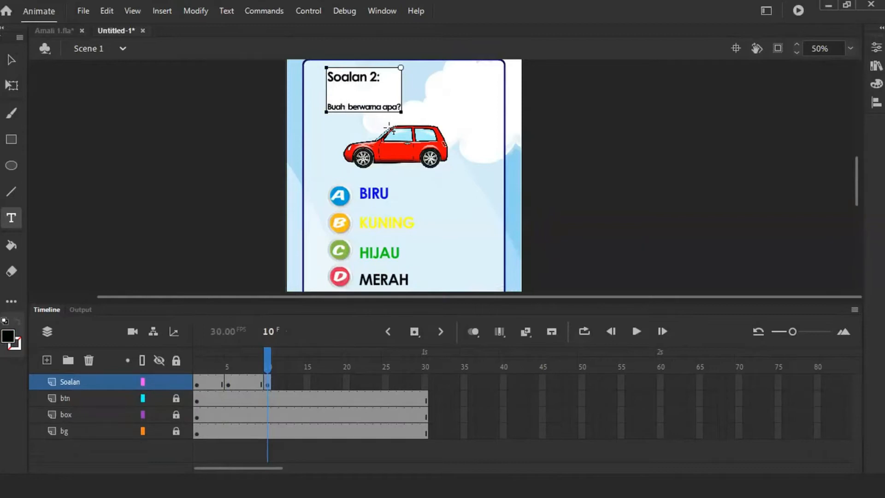
text(epal ini)
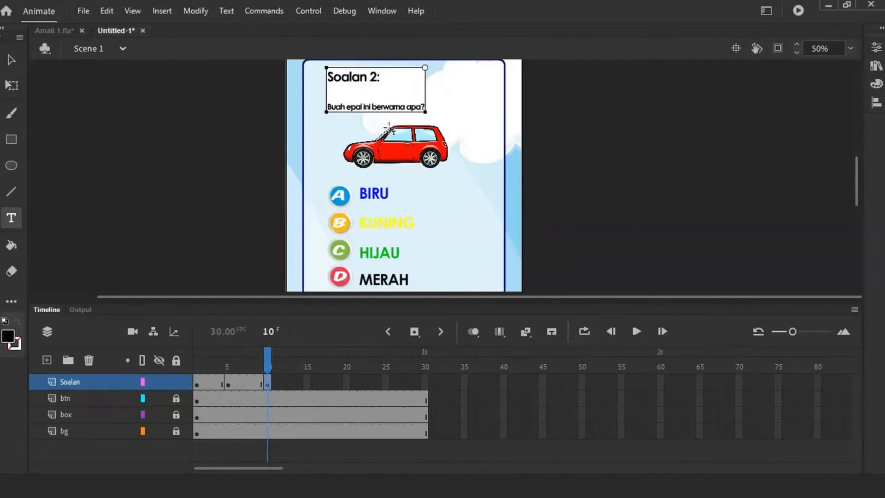
Delete the red car picture from the Soalan 2 page on frame 10.
click(11, 59)
click(400, 144)
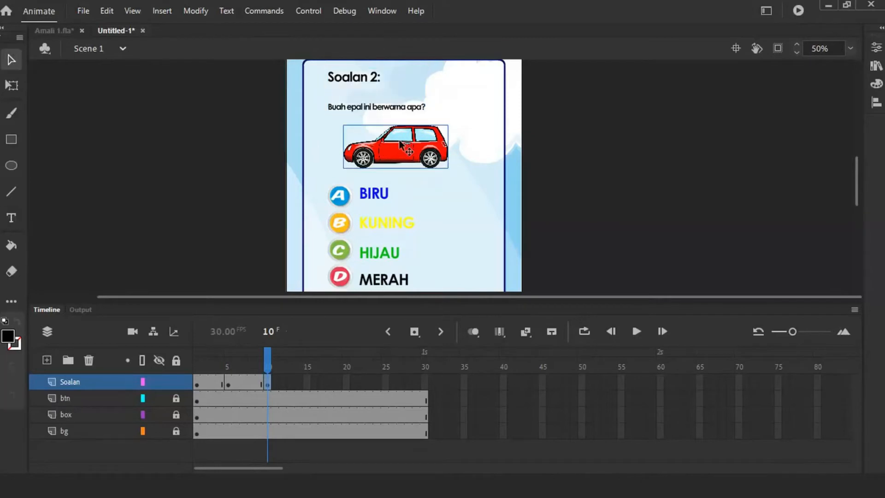
key(Delete)
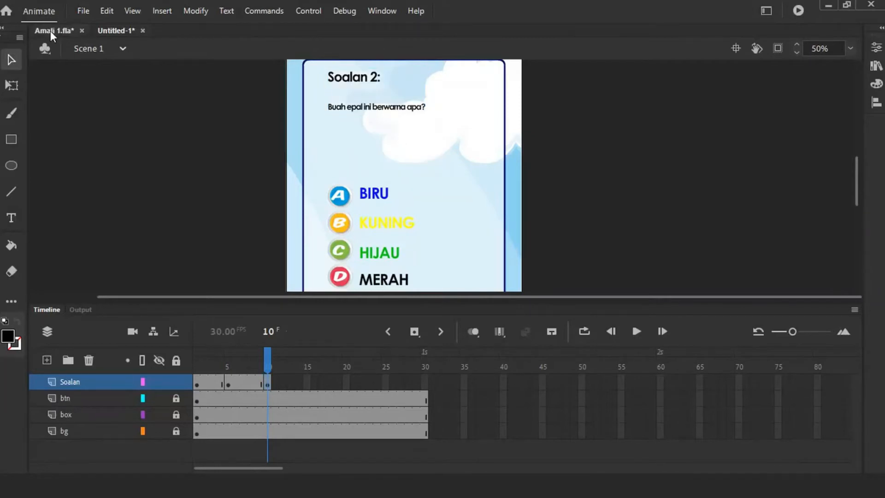
Copy the green apple picture from Amali 1.fla into Untitled-1 and place it beneath the Soalan 2 question on frame 10.
click(50, 31)
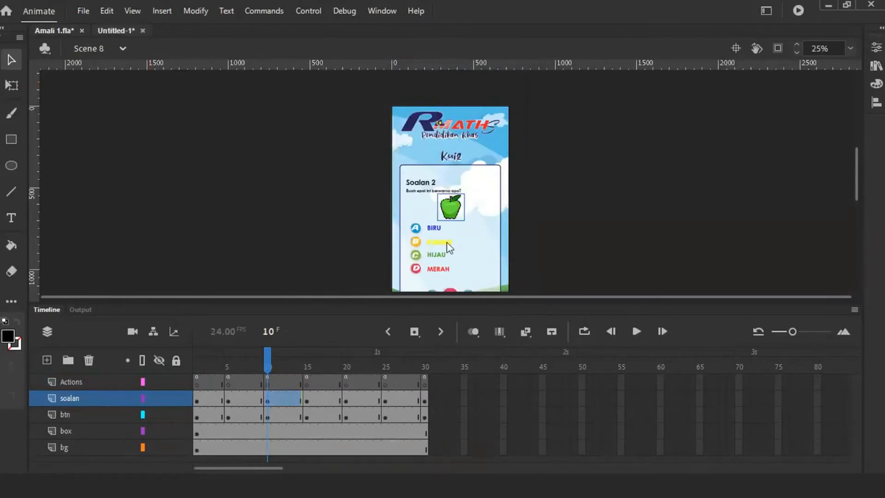
key(ctrl+v)
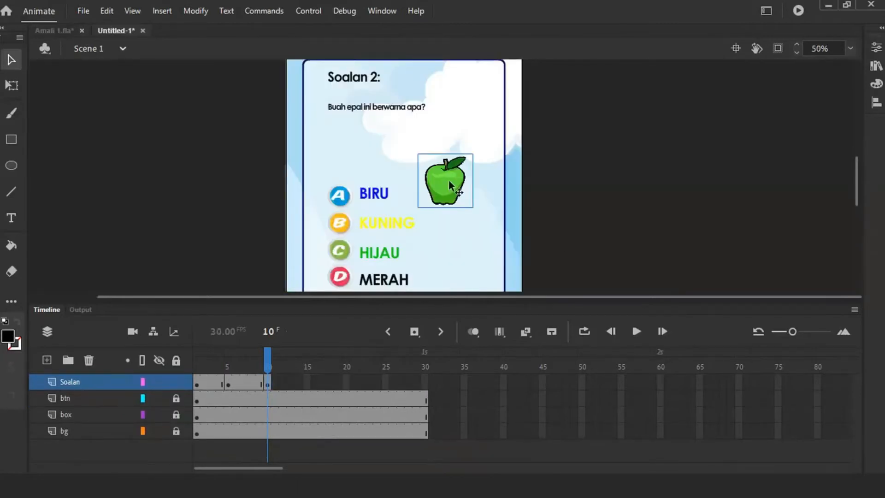
drag(449, 179, 402, 144)
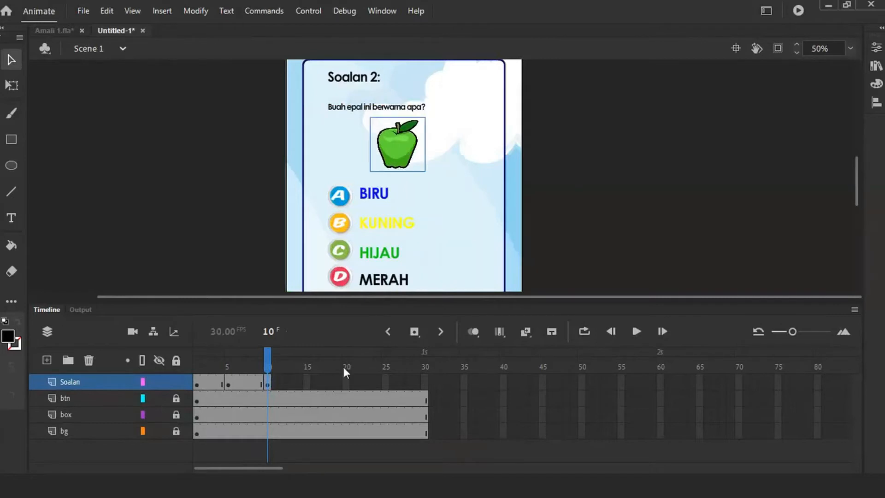
Insert keyframes at frames 15, 20 and 25 on the Soalan layer to duplicate the question 2 page.
click(307, 384)
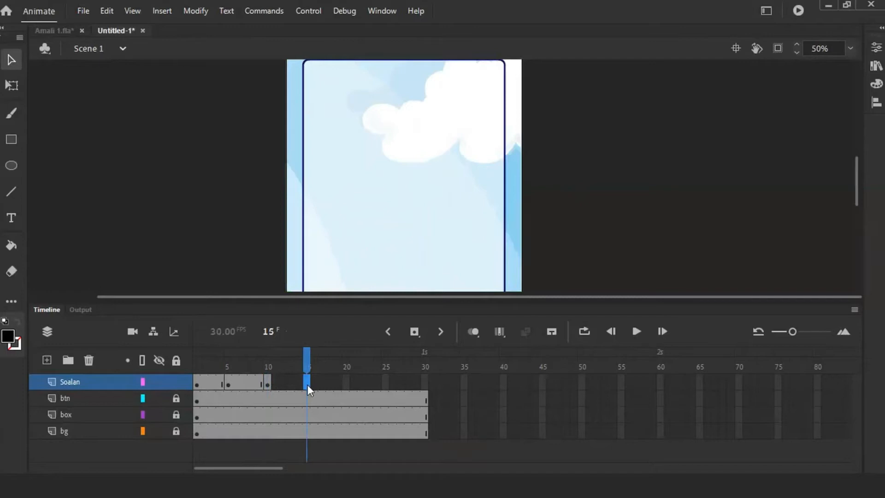
key(F6)
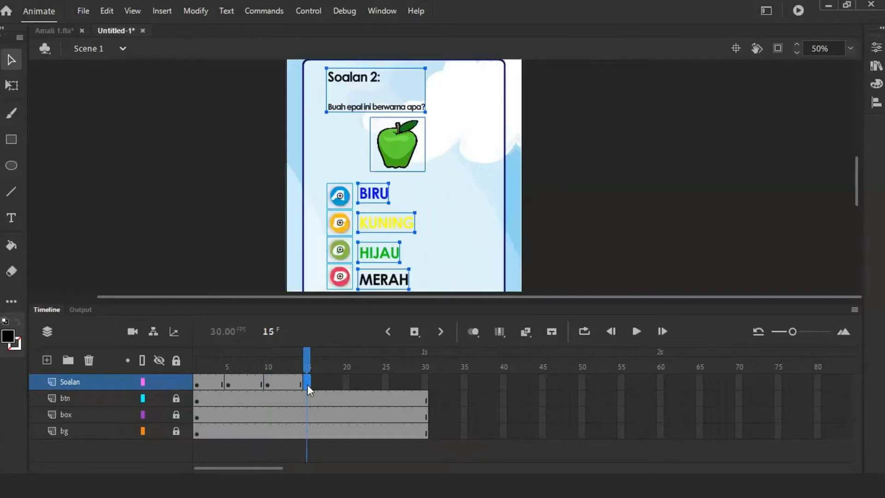
click(348, 383)
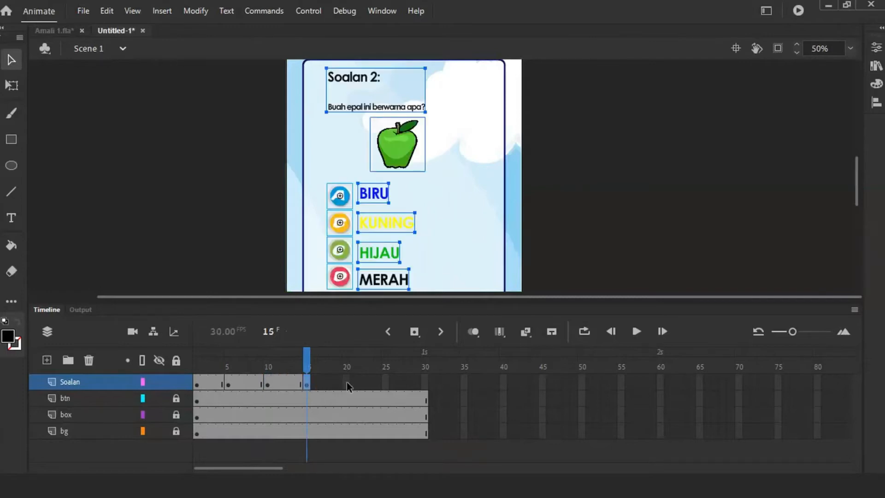
key(F6)
click(387, 383)
key(F6)
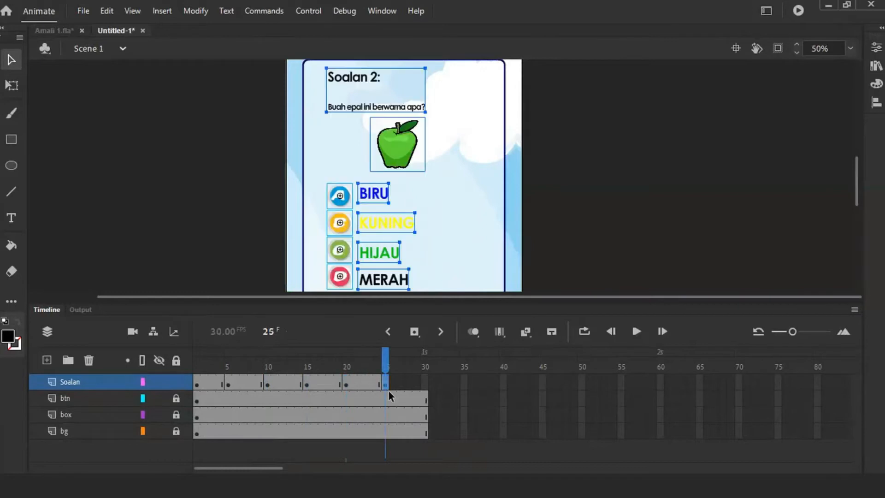
Change the question number in the heading on frame 15 so it reads Soalan 3.
click(307, 386)
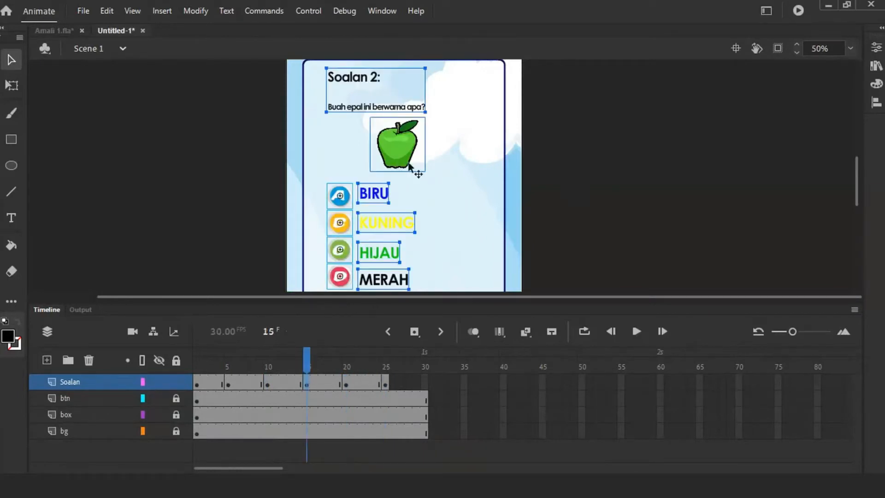
double_click(358, 83)
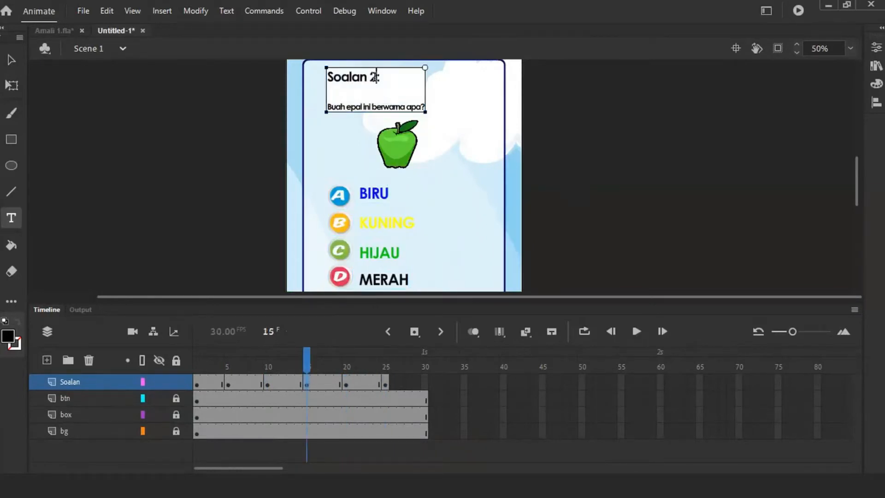
double_click(372, 77)
text(3)
Reword the question under the Soalan 3 heading as "Berapa biji epal yang ada di bawah?".
drag(328, 107, 435, 116)
double_click(336, 106)
text(Berapa biji)
drag(384, 106, 459, 109)
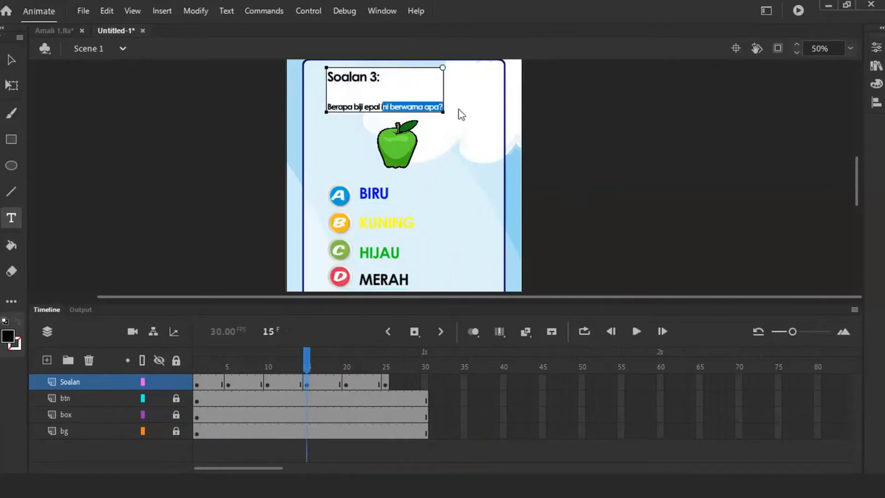
text(yang ada)
click(384, 107)
key(BackSpace)
click(414, 105)
text(di)
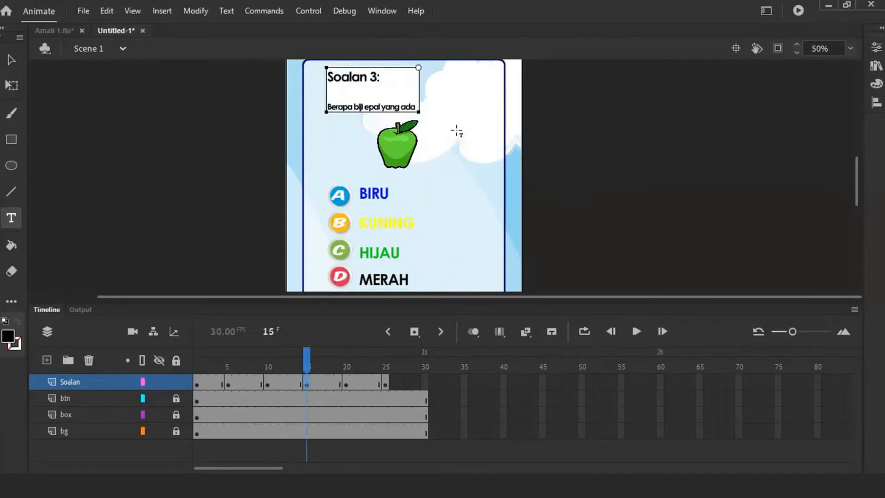
text( bawah?)
Duplicate the green apple on frame 15 to form a row of three apples beneath the Soalan 3 question.
click(12, 59)
mouse_move(397, 152)
mouse_down()
mouse_move(351, 151)
mouse_move(447, 159)
mouse_up()
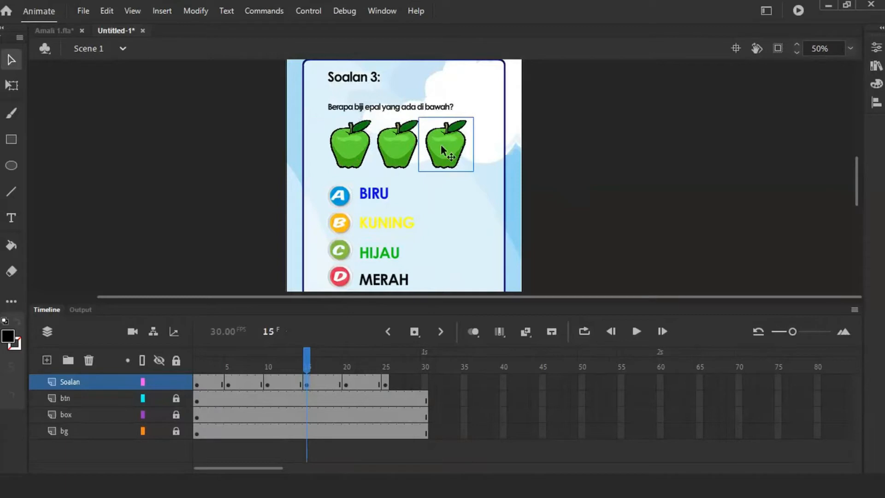
click(352, 151)
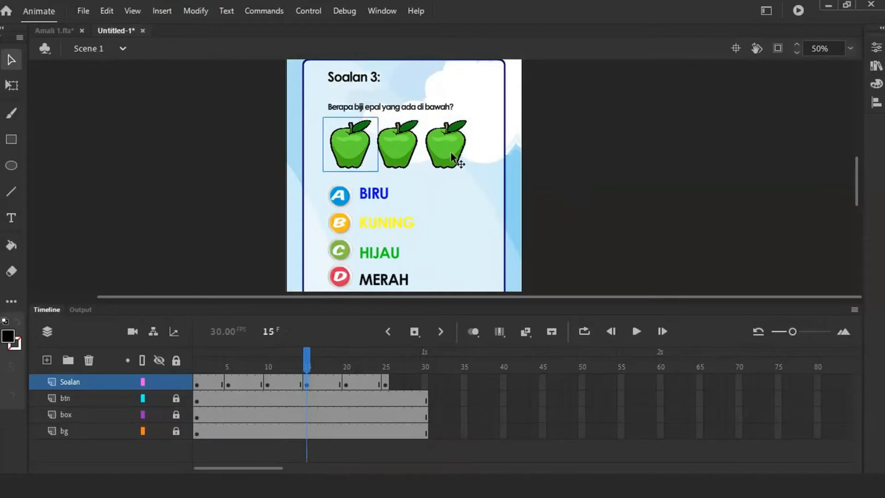
drag(452, 155, 451, 210)
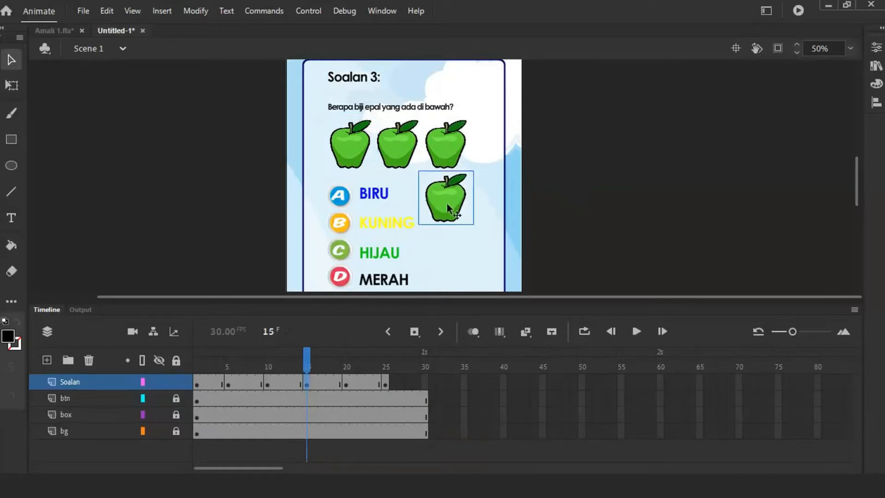
key(Delete)
Replace the text of answers A and B on the Soalan 3 page with 3 and 4.
key(t)
click(374, 193)
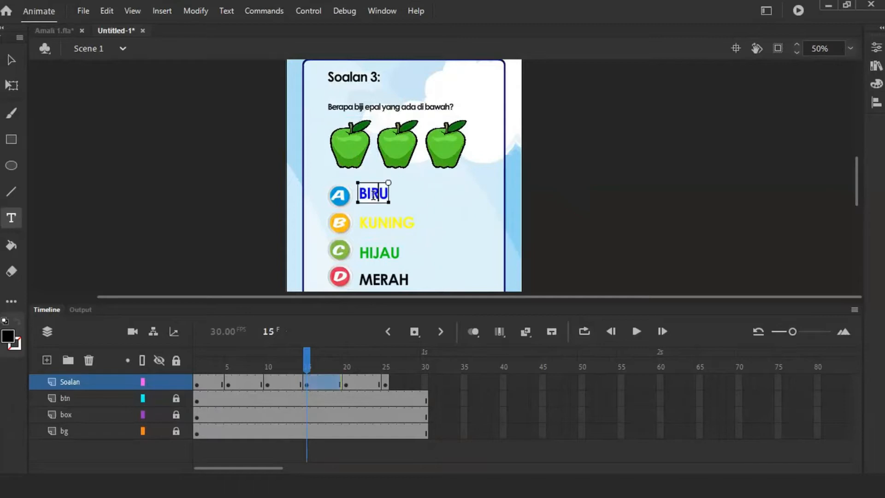
drag(361, 194, 401, 192)
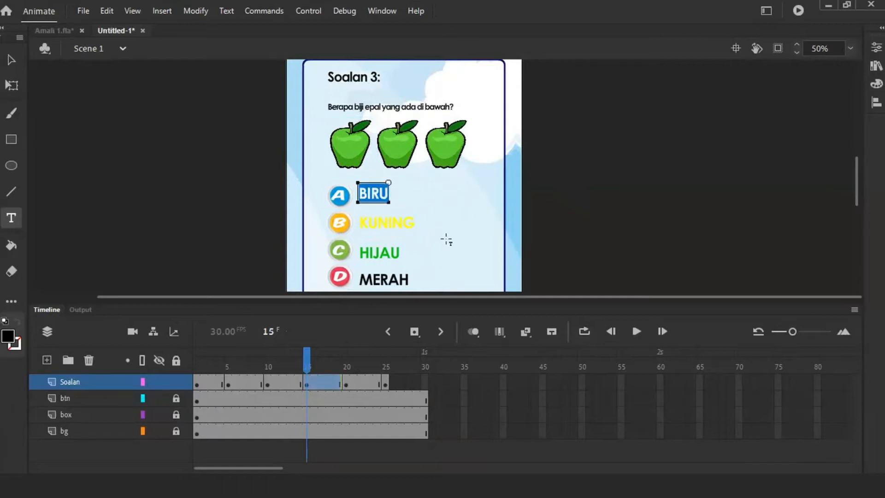
text(3)
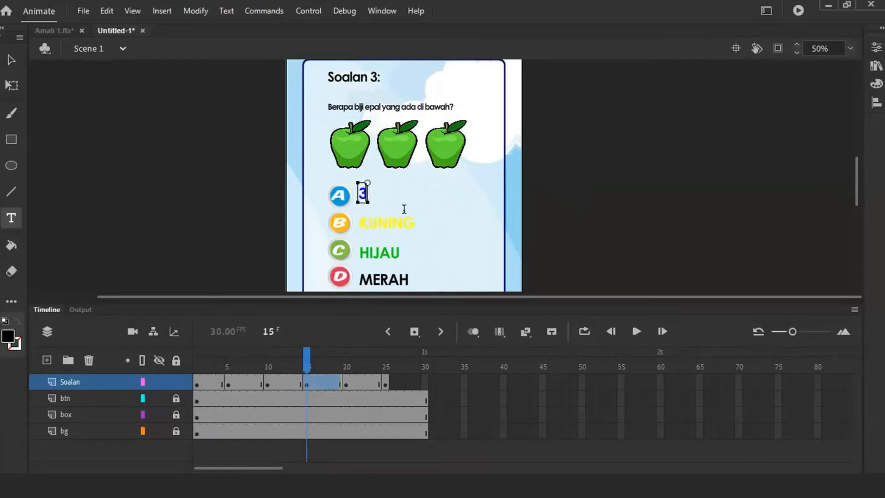
drag(361, 222, 411, 226)
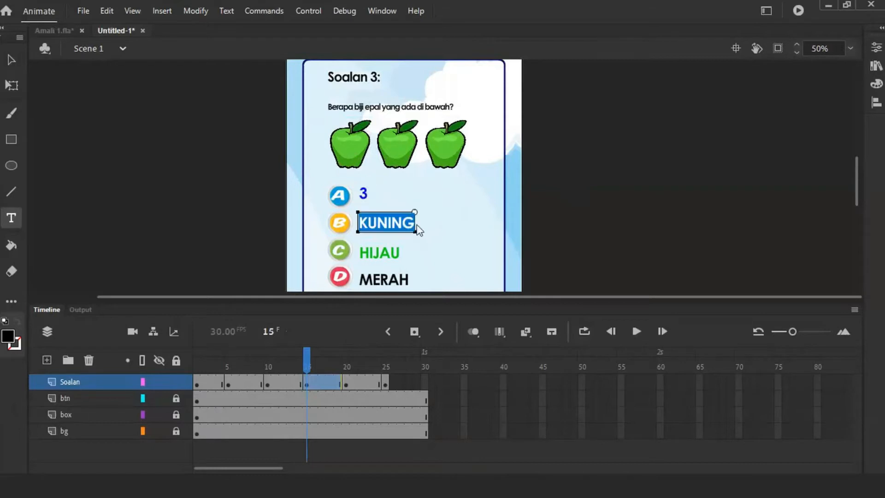
key(BackSpace)
text(4)
Replace the text of answers C and D on the Soalan 3 page with 5 and 6.
drag(360, 252, 413, 253)
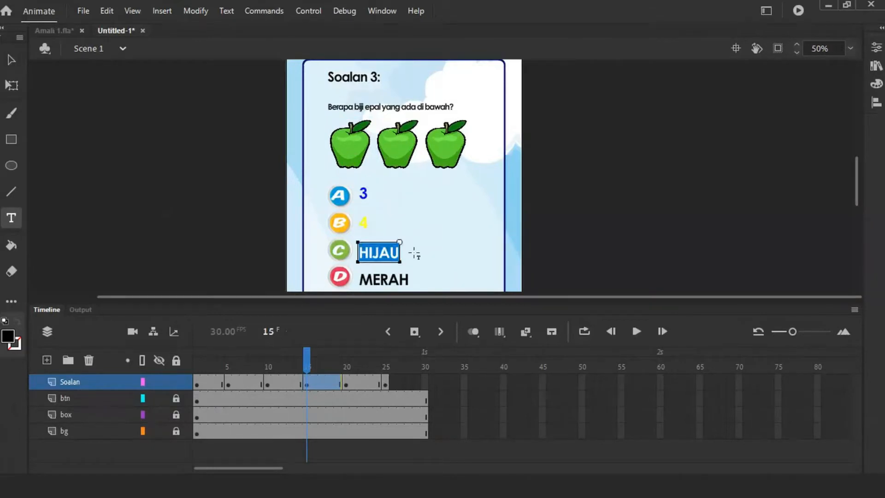
text(5)
click(382, 278)
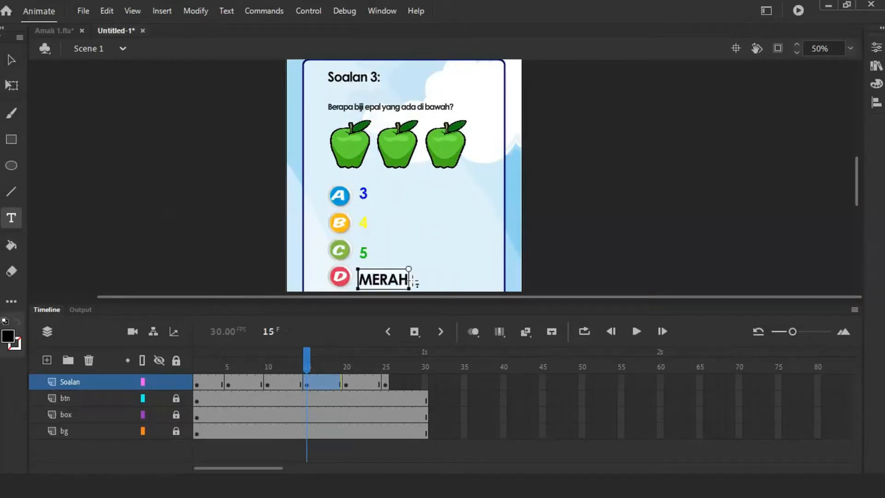
key(ctrl+a)
text(5)
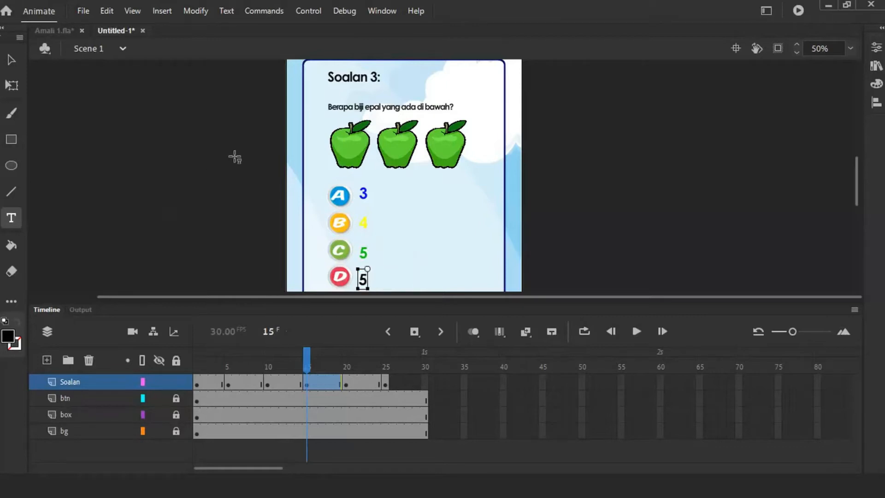
key(BackSpace)
text(6)
Recolour the answer numbers 3, 4 and 5 on the Soalan 3 page black (#000000).
click(12, 59)
click(363, 252)
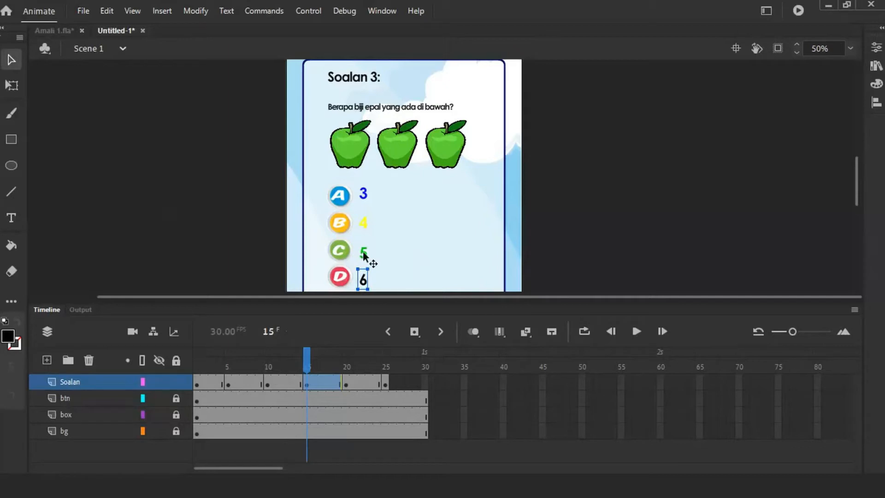
shift+click(364, 224)
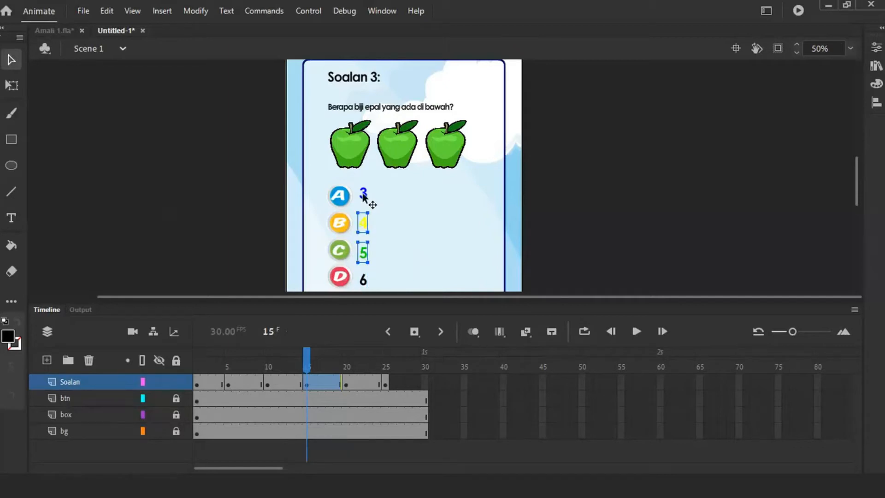
shift+click(363, 194)
click(9, 337)
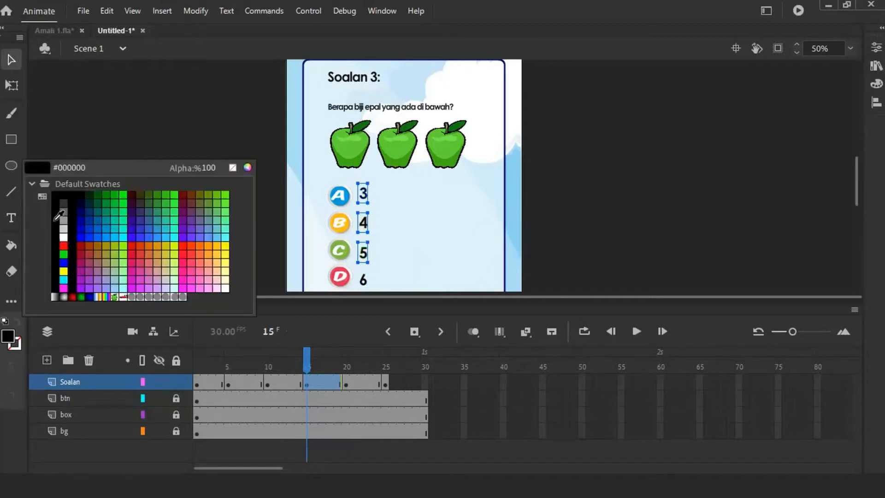
click(62, 197)
click(213, 200)
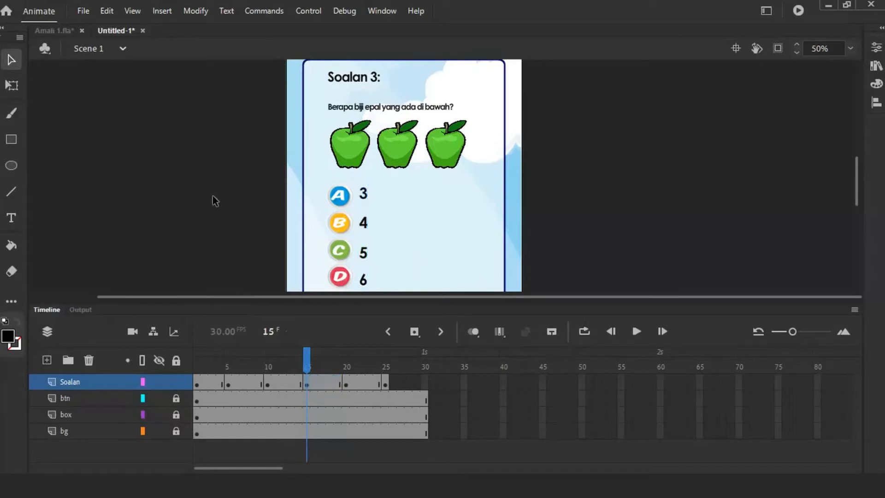
Change the question number in the heading on frame 20 so it reads Soalan 4.
click(347, 382)
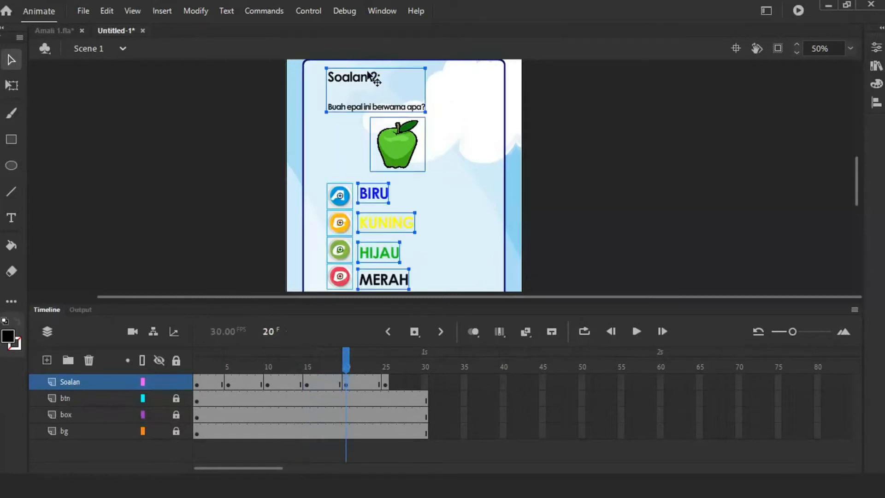
key(t)
click(374, 76)
double_click(374, 76)
text(4)
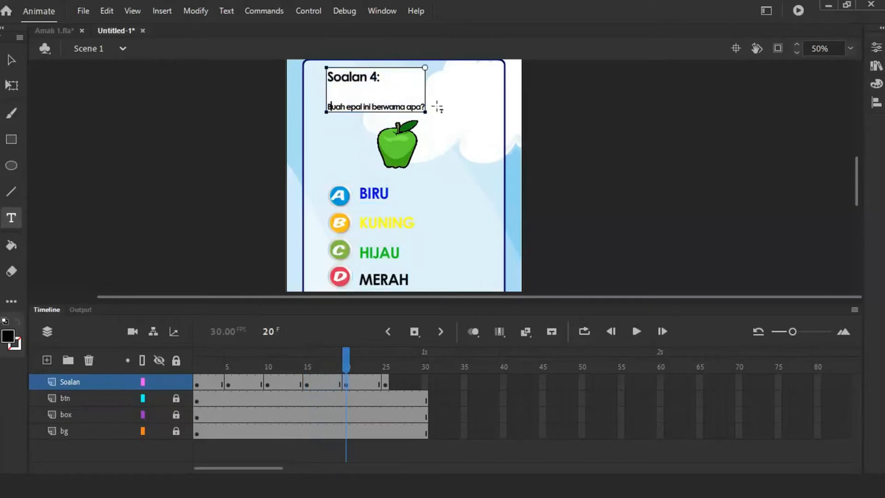
Reword the question under the Soalan 4 heading as "Objek yang mana lebih besar?".
key(shift+End)
key(Delete)
text(Objek yang mana lebih B)
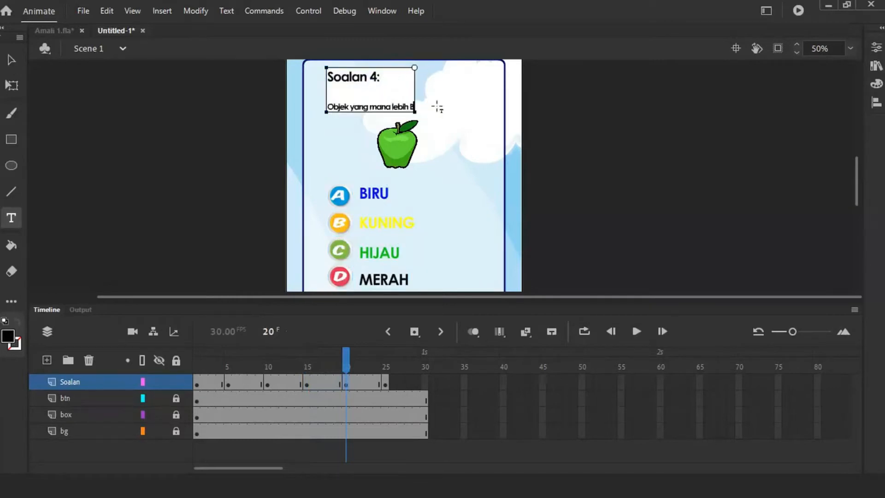
text(esar?)
click(12, 60)
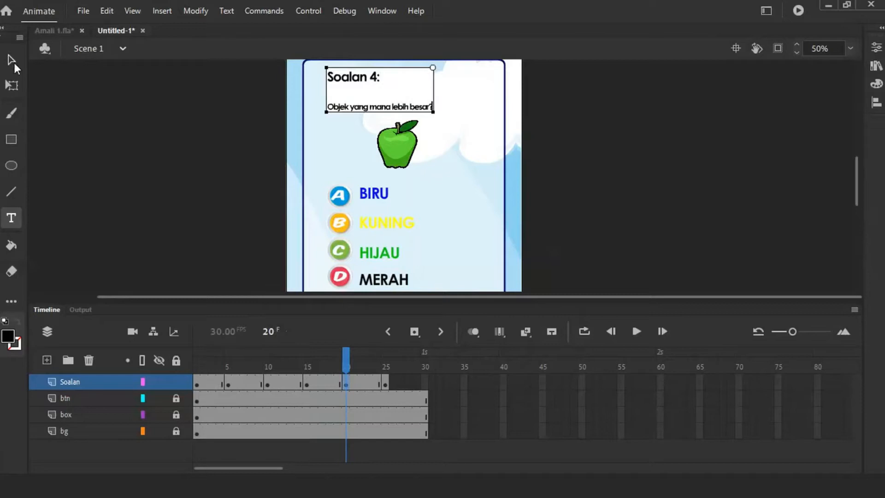
Copy the red car from the Soalan 1 page on frame 5 to frame 20 and arrange it side by side with the green apple.
click(226, 383)
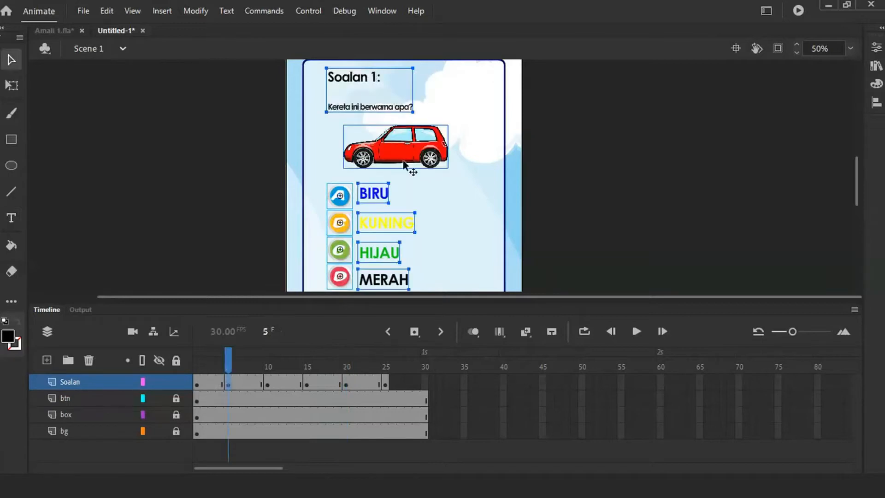
click(380, 158)
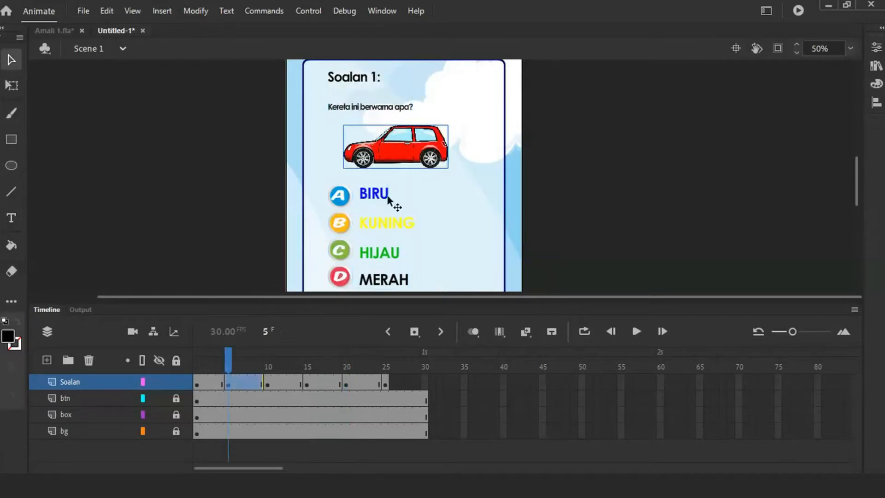
click(307, 385)
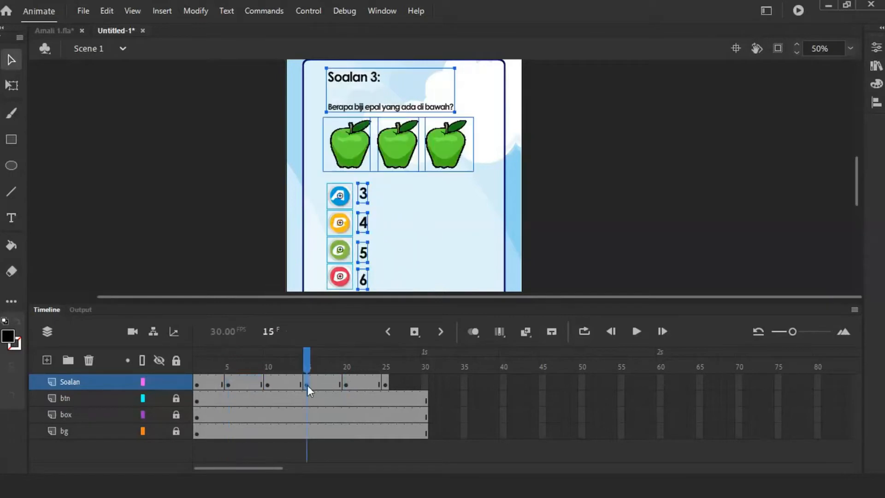
click(346, 382)
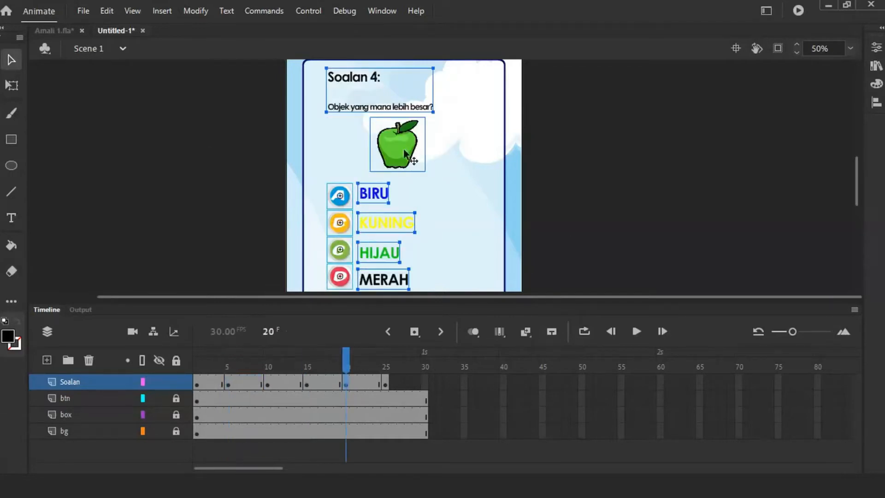
click(583, 164)
click(398, 151)
drag(399, 150, 452, 152)
key(ctrl+v)
drag(452, 184, 377, 153)
Scale down the green apple on the Soalan 4 page and move it slightly away from the red car.
click(452, 144)
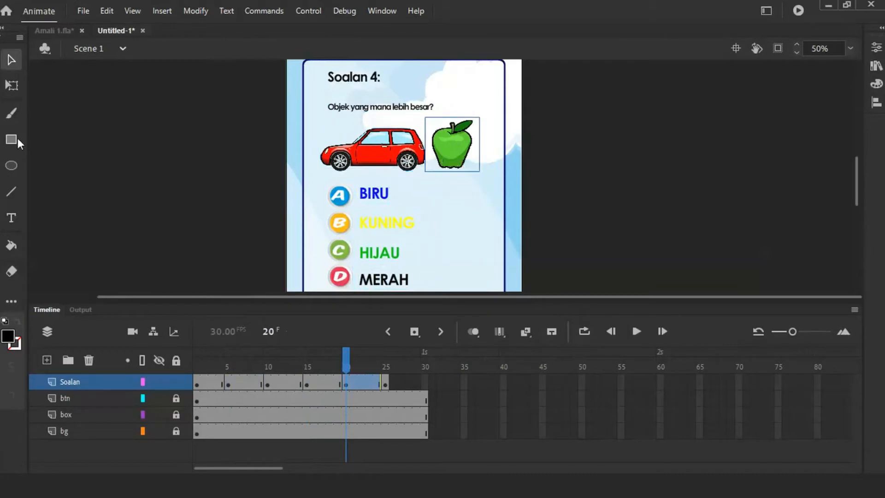
click(12, 85)
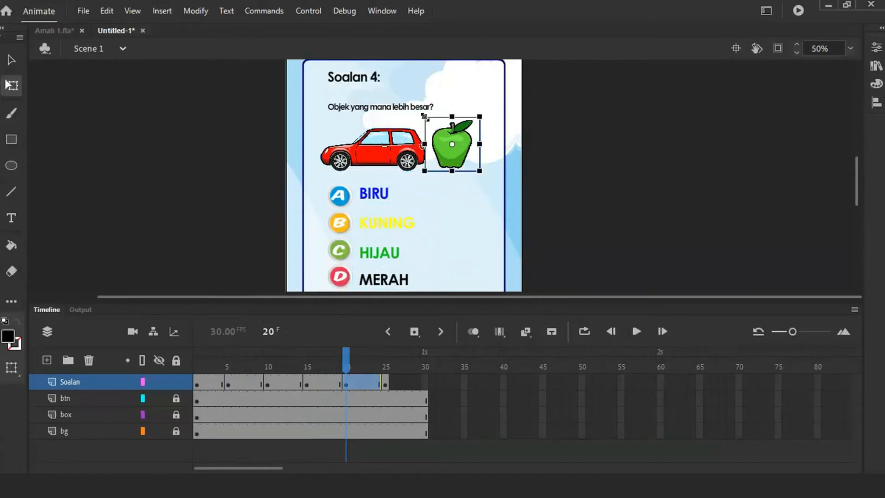
drag(424, 116, 437, 129)
click(545, 174)
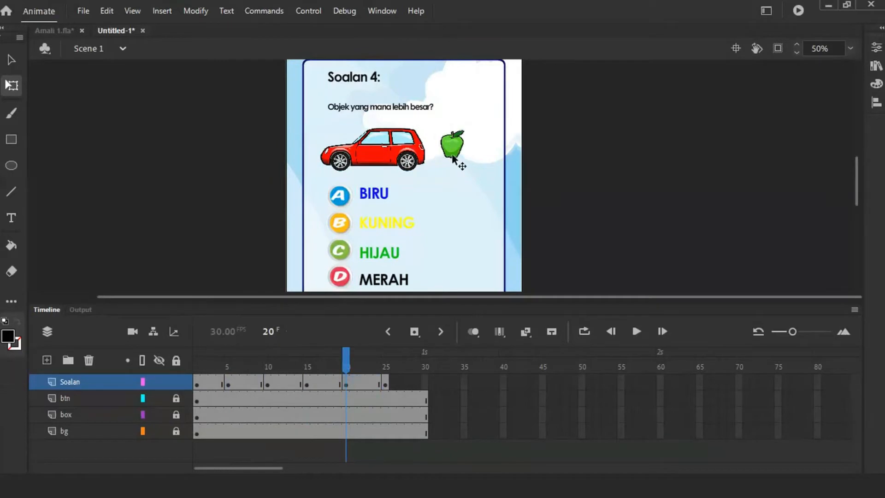
drag(460, 160, 471, 167)
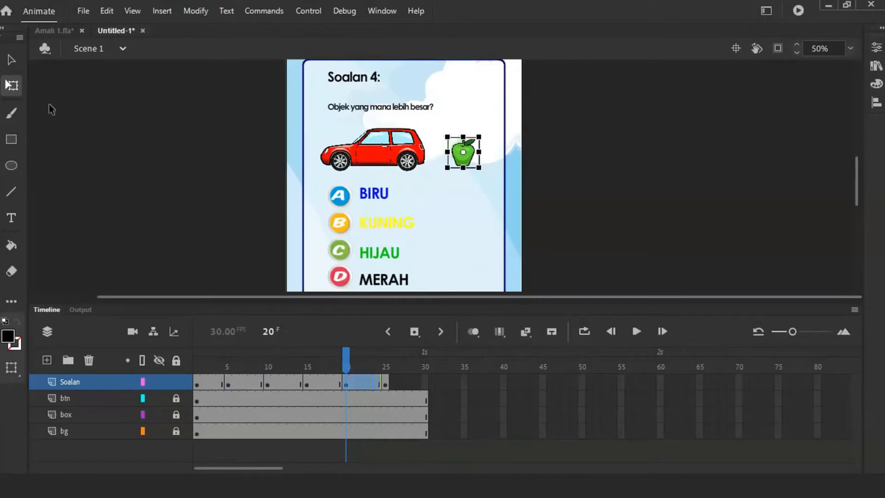
click(12, 60)
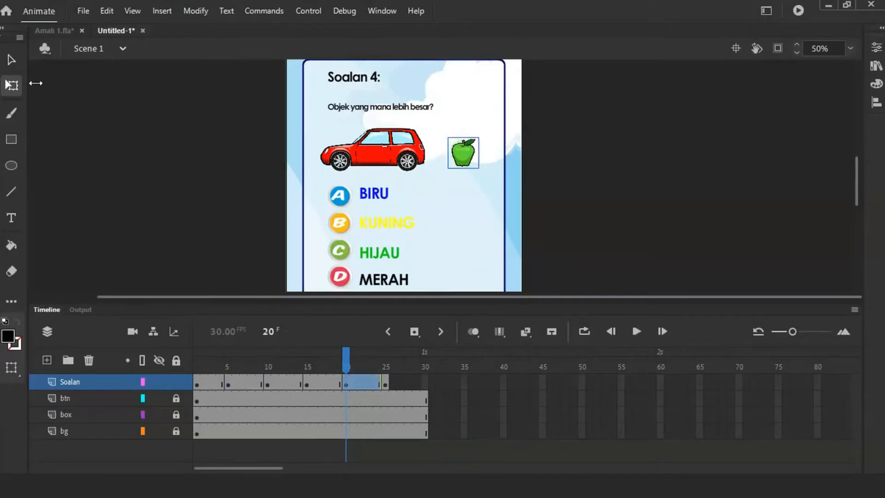
Change answer A to KERETA and answer B to EPAL on the Soalan 4 page.
double_click(375, 197)
key(ctrl+a)
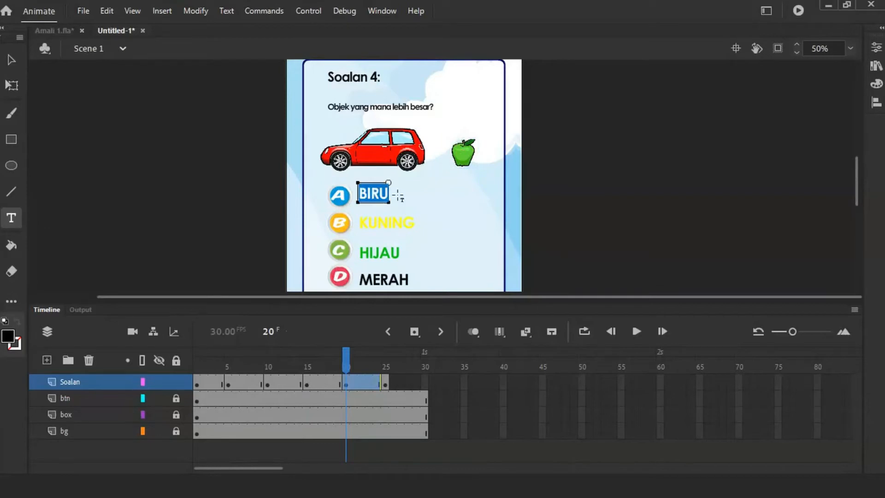
text(KERETA)
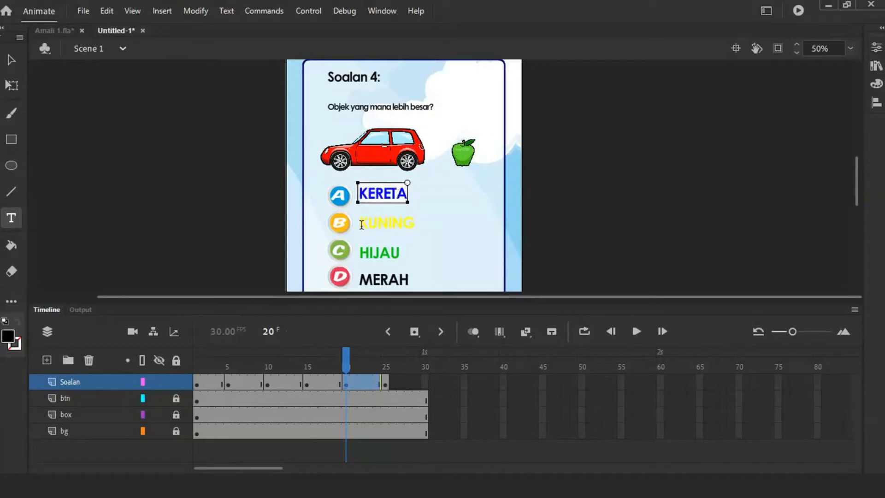
drag(361, 223, 430, 224)
text(EPAL)
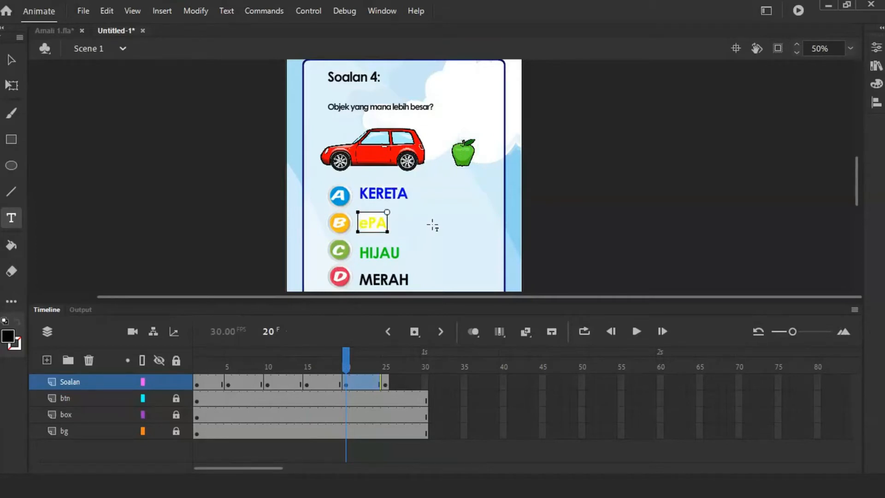
drag(367, 224, 360, 225)
text(EPAL)
click(12, 60)
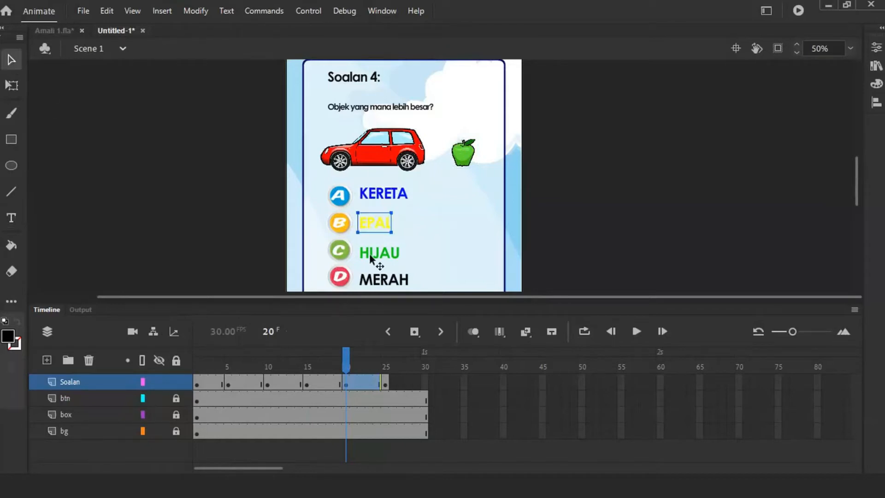
Delete answers C and D from the Soalan 4 page, including their letter badges and the texts HIJAU and MERAH.
click(369, 254)
key(Delete)
click(341, 253)
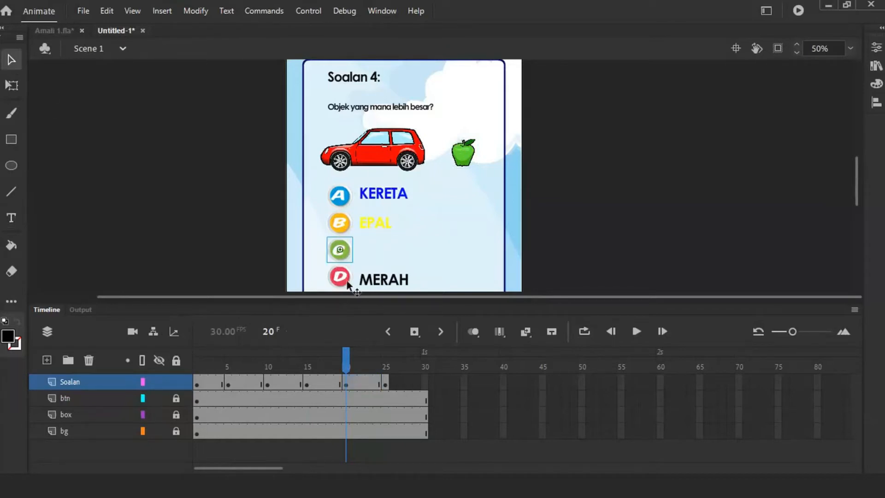
key(Delete)
click(349, 285)
key(Delete)
click(373, 280)
key(Delete)
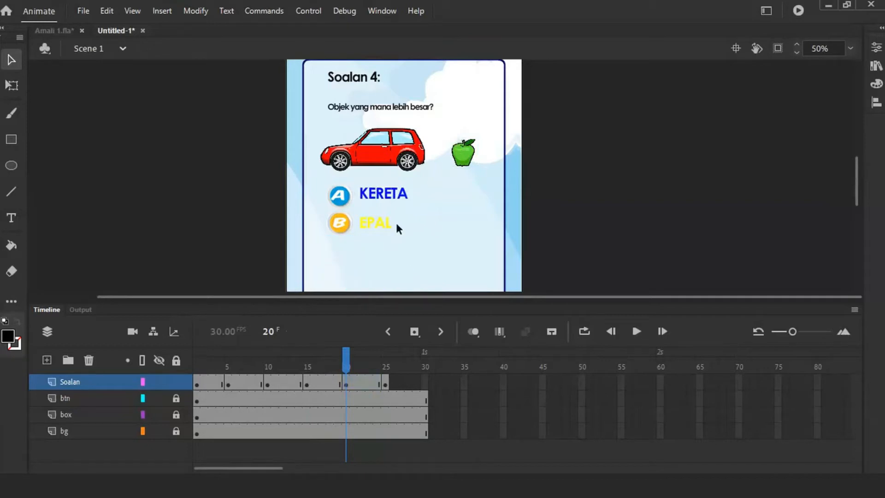
Recolour the answer texts KERETA and EPAL black (#000000).
click(380, 225)
shift+click(393, 197)
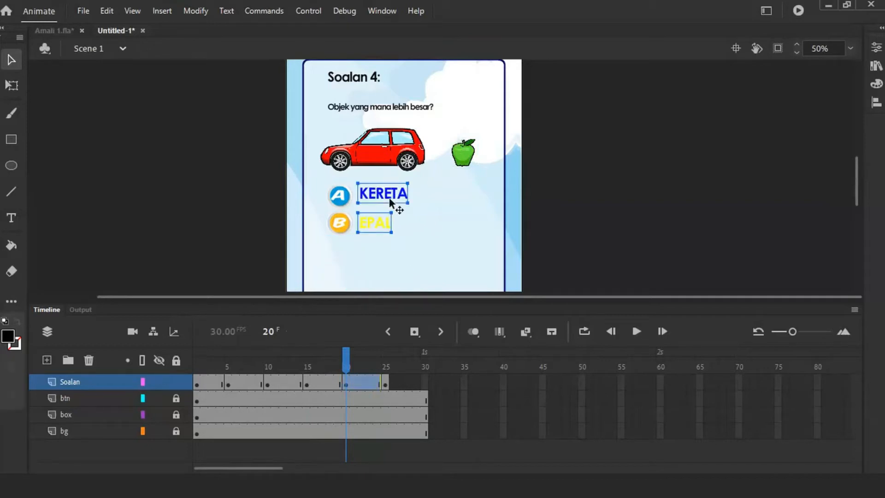
click(15, 343)
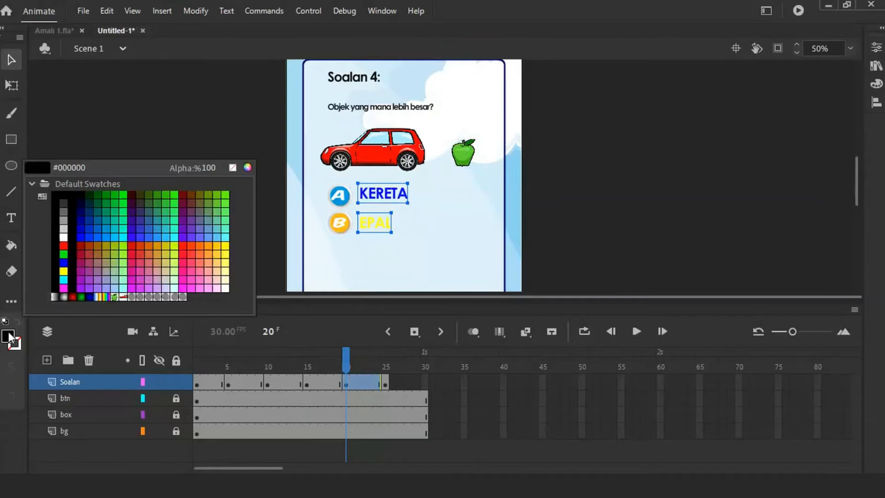
click(76, 195)
click(166, 188)
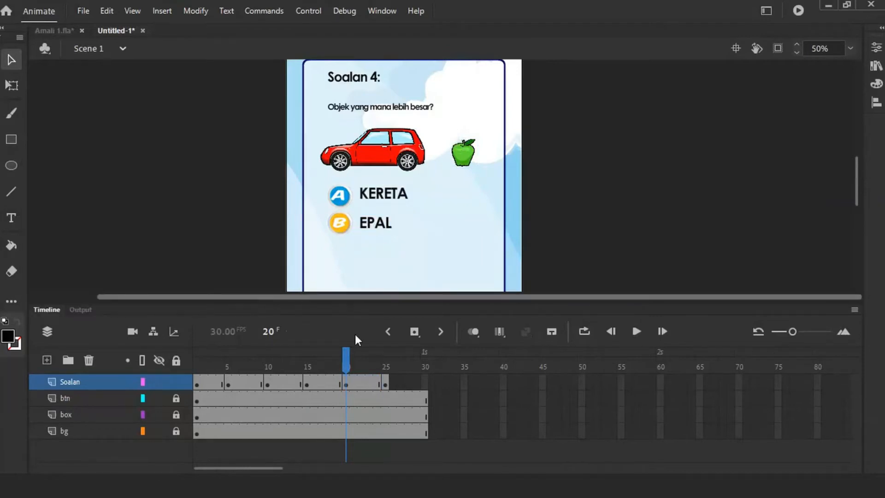
Change the question number in the heading on frame 25 so it reads Soalan 5.
click(385, 383)
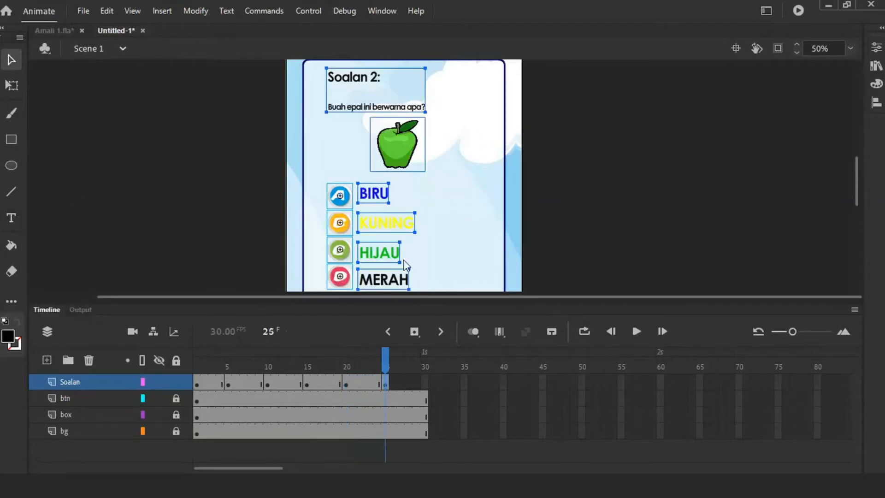
double_click(374, 77)
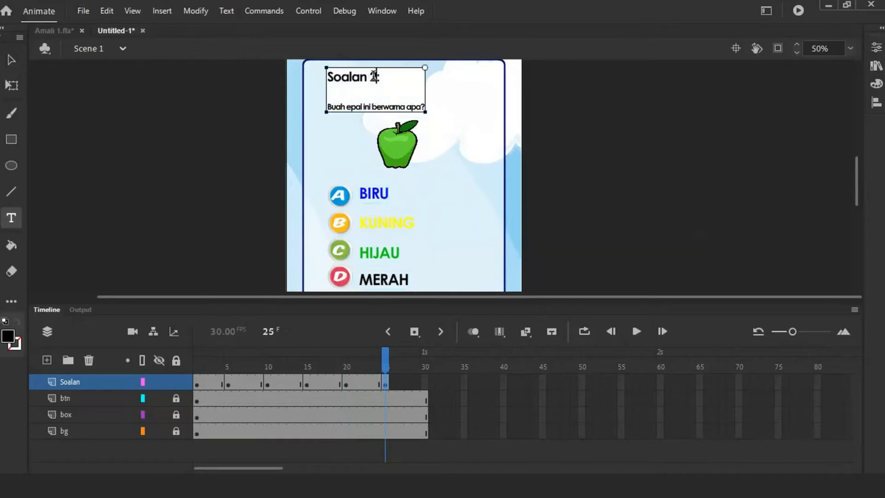
double_click(374, 77)
text(5)
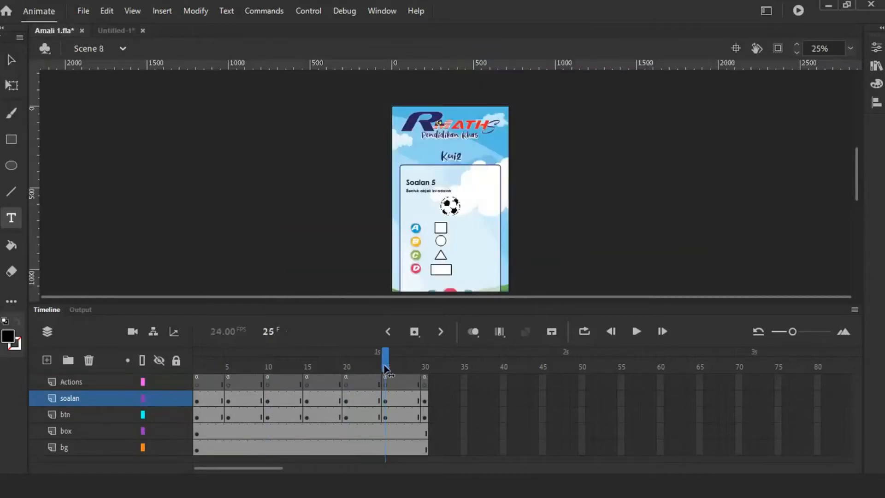
Reword the question under the Soalan 5 heading as "Bentul bola ini adalah bentuk.........".
click(116, 30)
click(347, 103)
key(ctrl+a)
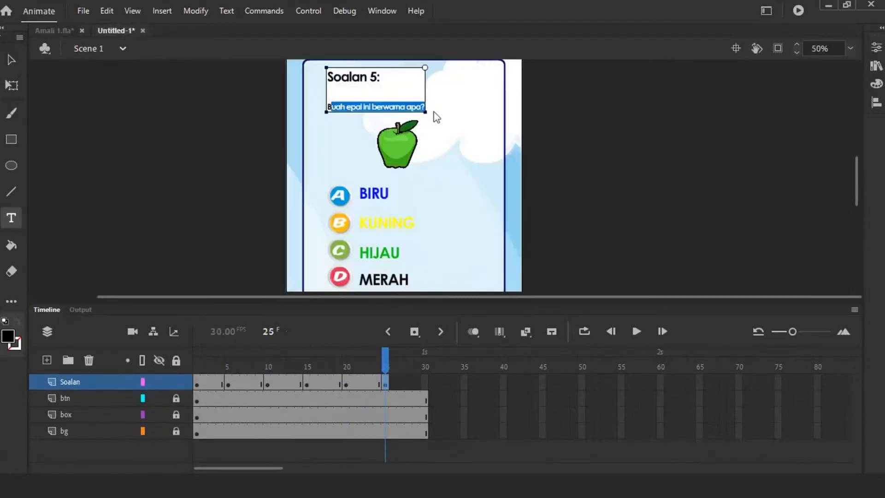
text(Bentul bo)
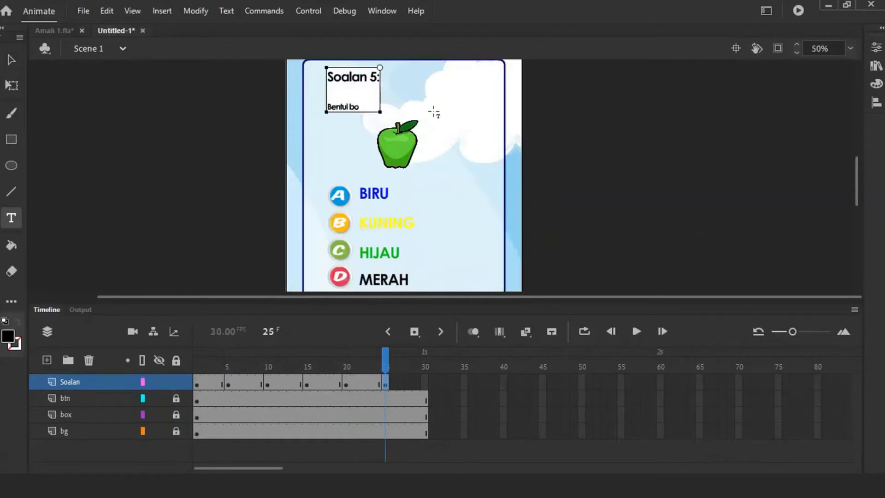
text(la ini adalah bentuk.........)
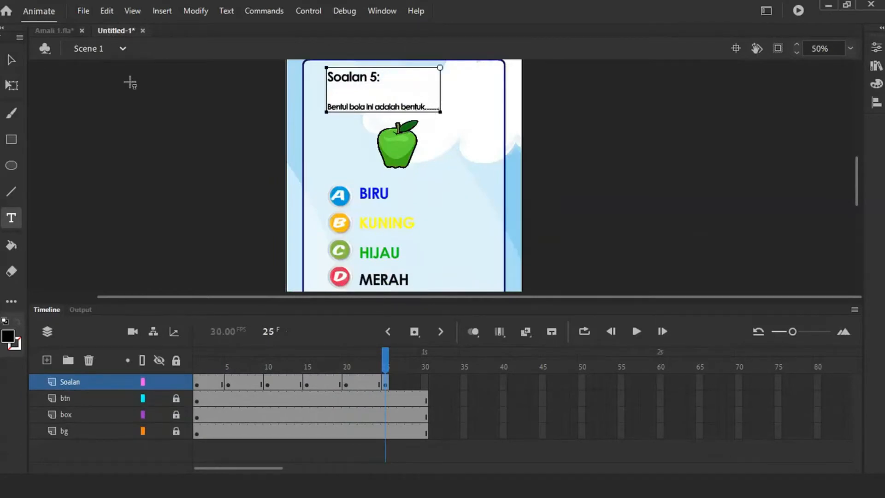
Delete the green apple from the Soalan 5 page.
click(11, 59)
click(392, 148)
key(Delete)
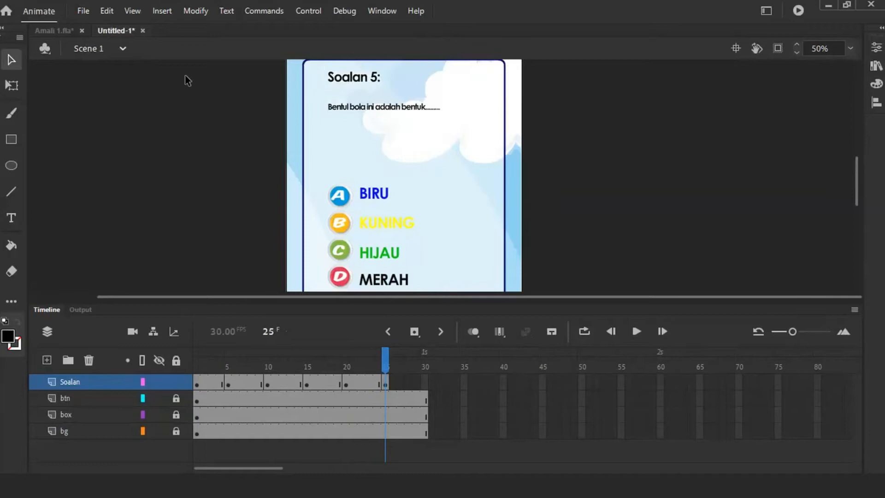
Copy the soccer ball and four answer shapes from Amali 1.fla to frame 25, placing the ball under the question and the shapes instead of the colour names.
click(54, 31)
click(455, 208)
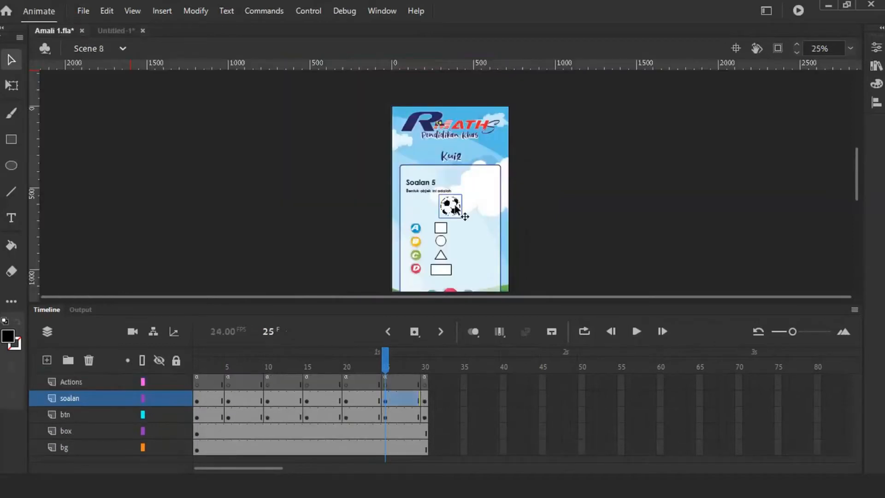
shift+click(446, 228)
shift+click(439, 243)
shift+click(441, 259)
shift+click(441, 271)
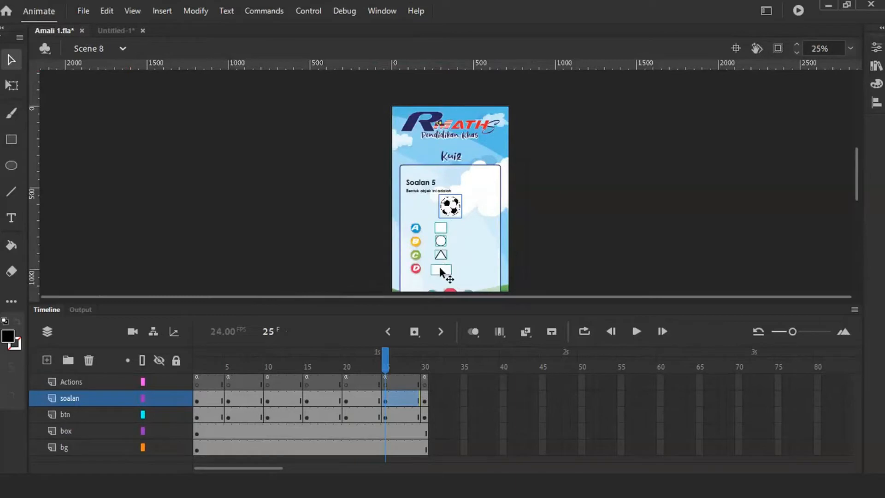
click(119, 30)
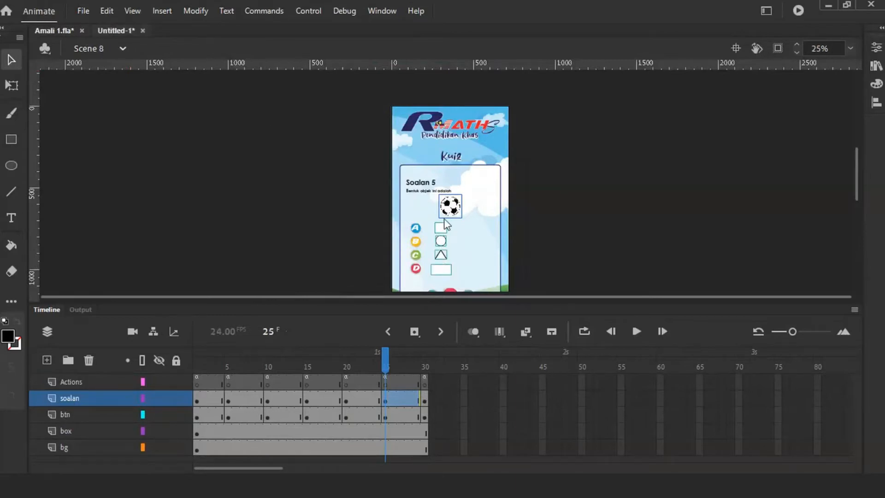
key(ctrl+v)
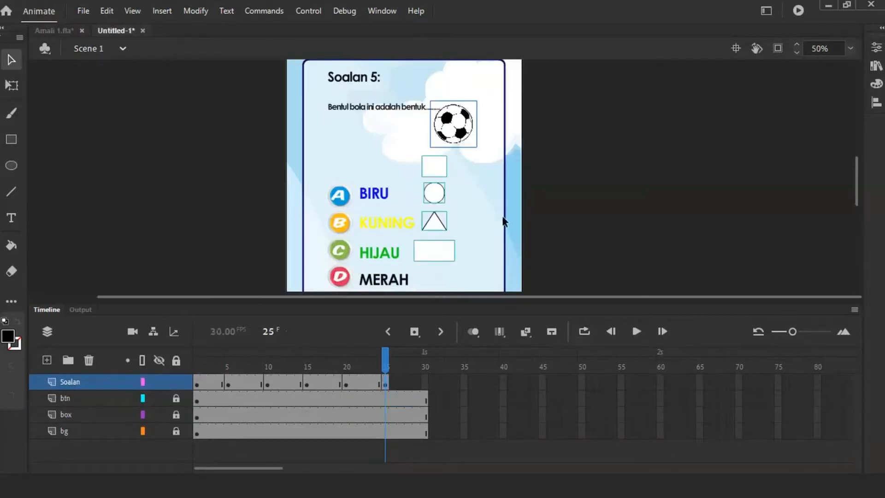
drag(455, 129, 393, 150)
click(566, 196)
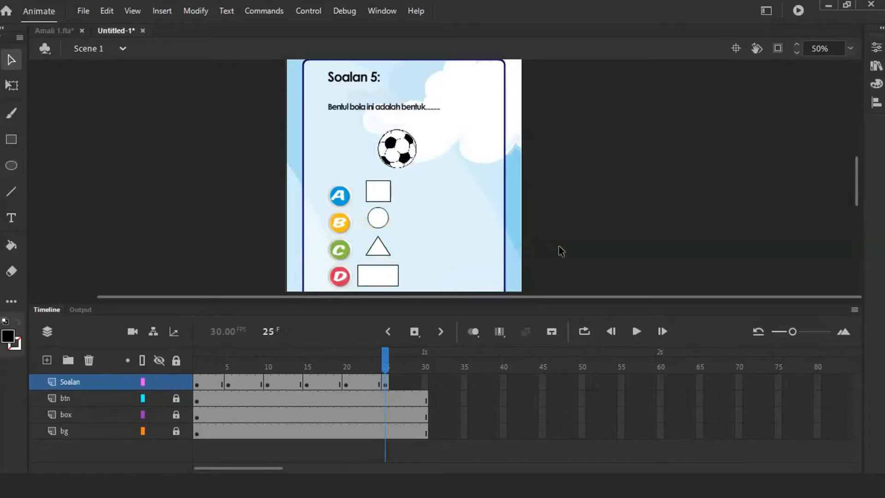
Move the square, circle, triangle and rectangle together slightly away from the badges so they line up with answers A to D.
scroll(561, 251, down, 3)
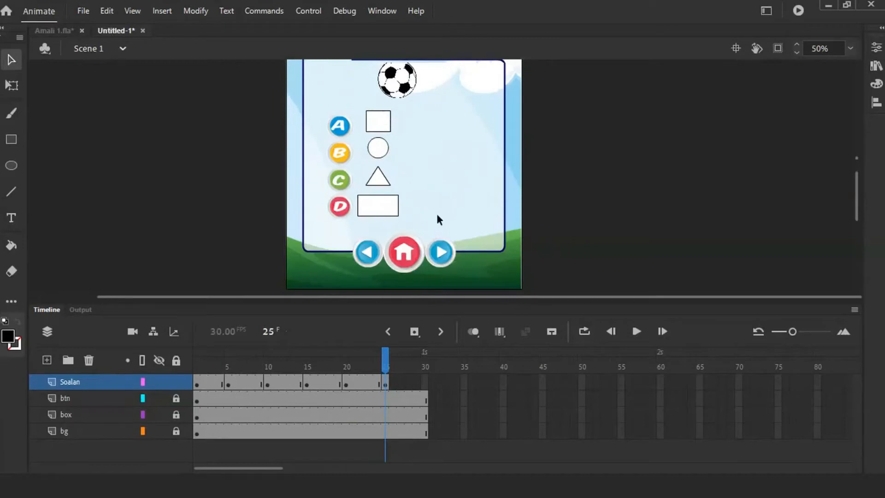
click(396, 210)
shift+click(376, 180)
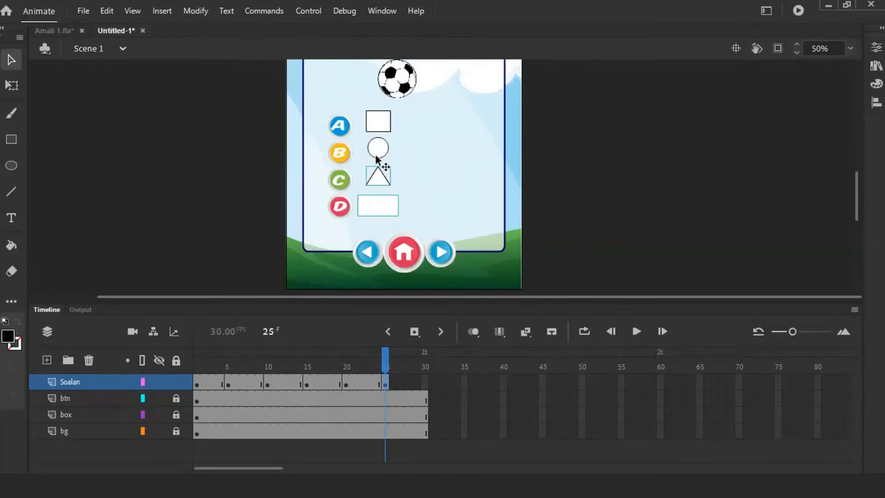
click(377, 120)
shift+click(381, 147)
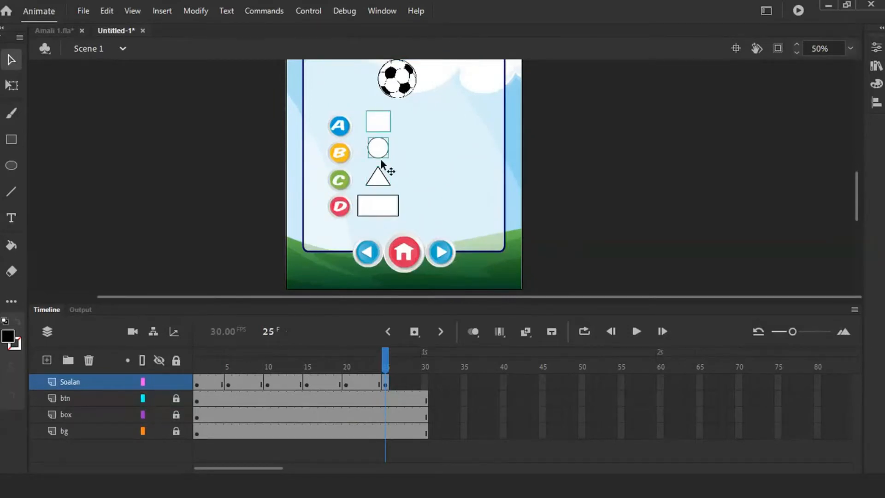
shift+click(380, 205)
shift+click(379, 180)
drag(382, 123, 393, 124)
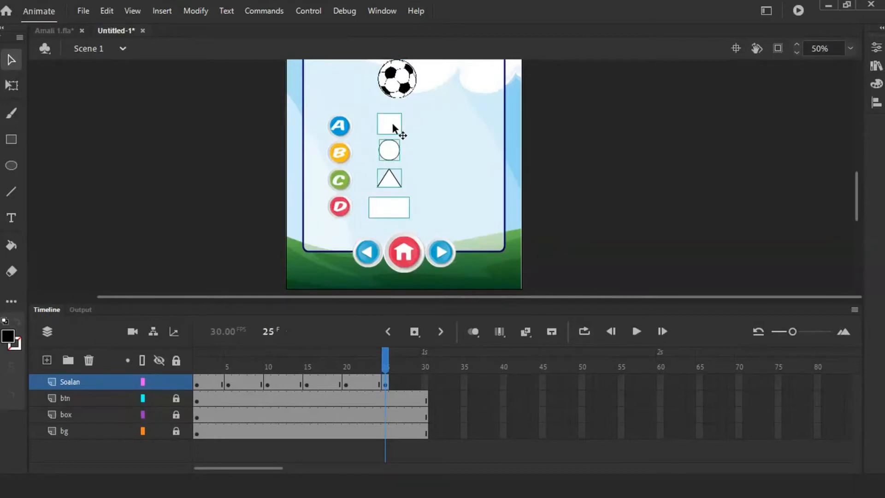
Move the soccer ball up slightly, closer to the Soalan 5 question text.
scroll(603, 238, up, 3)
click(399, 150)
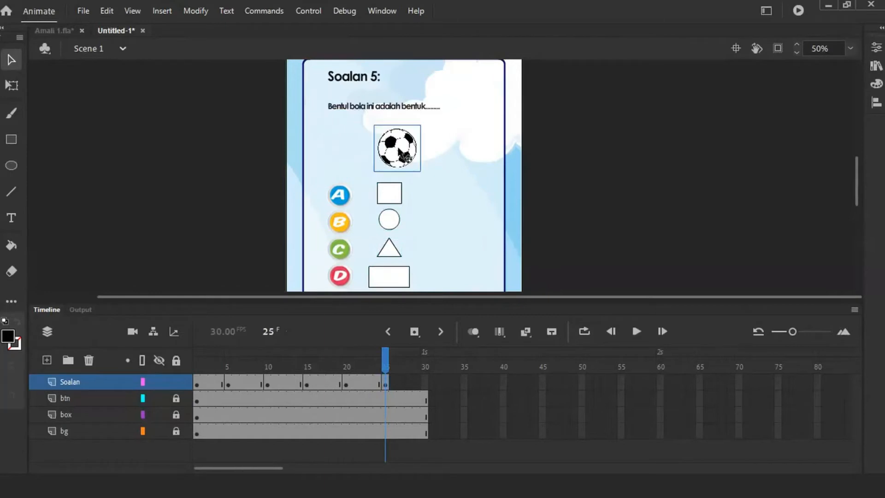
drag(399, 151, 399, 141)
click(616, 242)
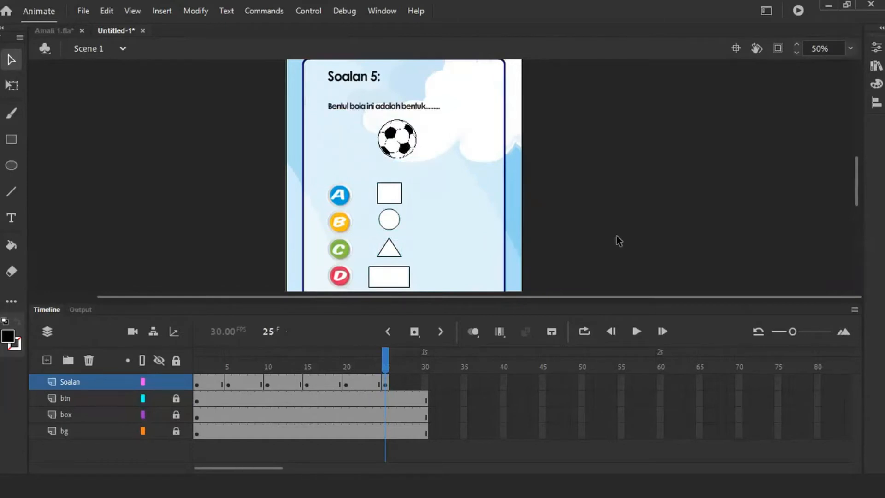
Return to the instructions page on frame 1 and give the MULA button the instance name btn_mula.
drag(386, 362, 198, 369)
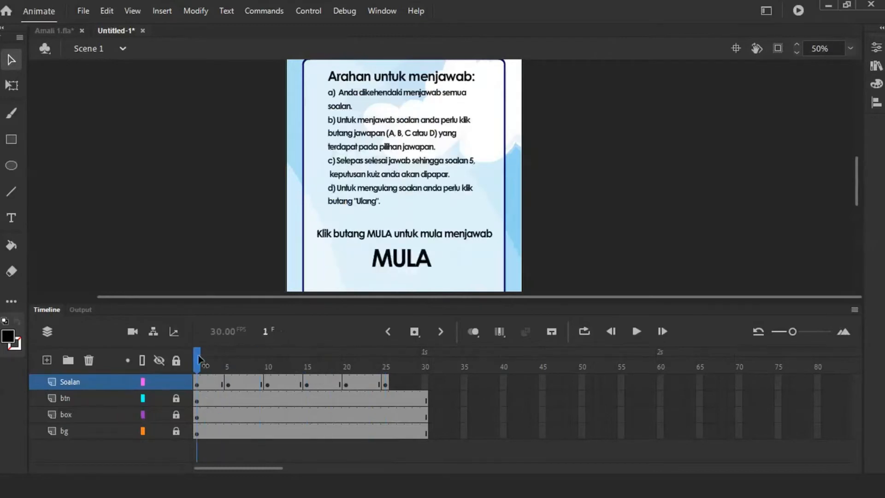
drag(199, 359, 228, 359)
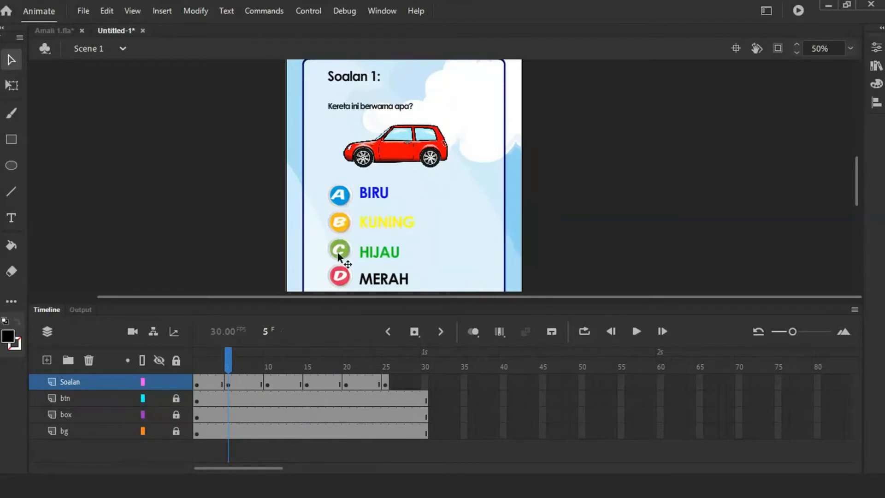
click(263, 354)
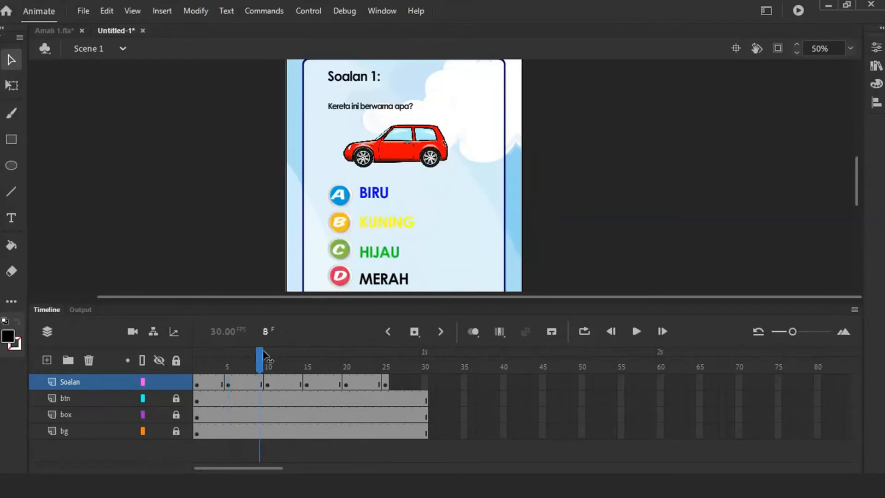
drag(264, 354, 197, 353)
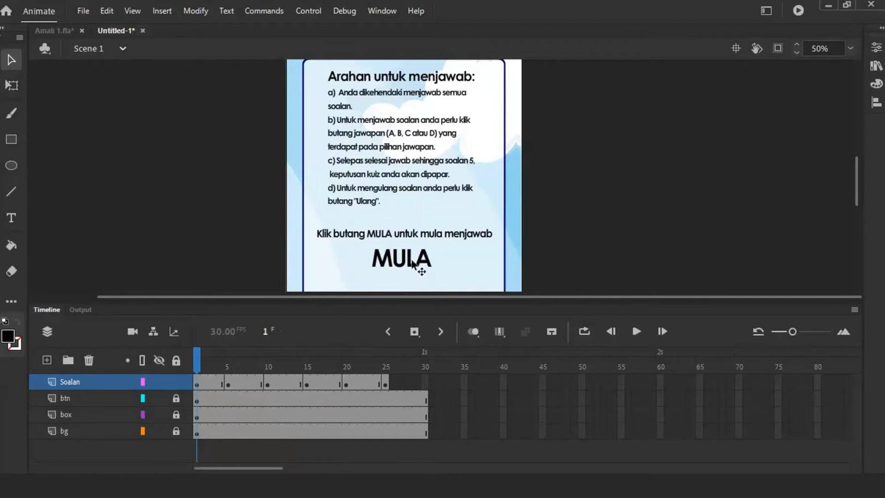
click(411, 270)
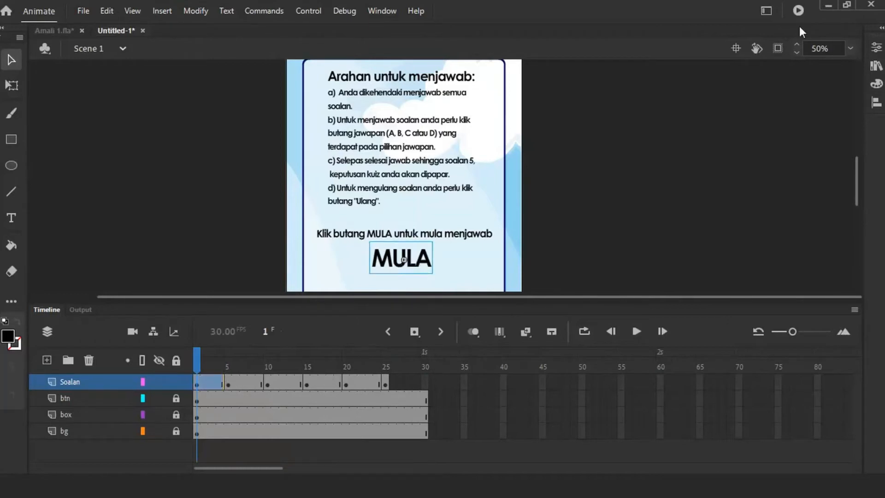
click(876, 48)
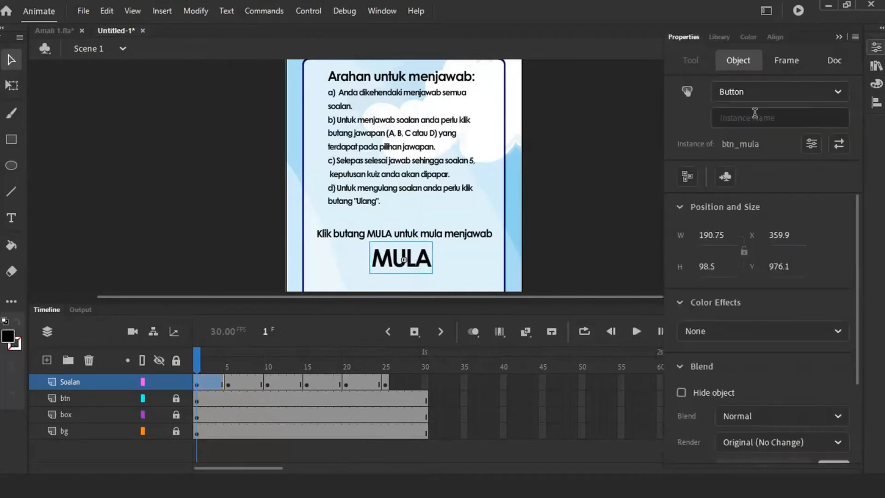
click(754, 115)
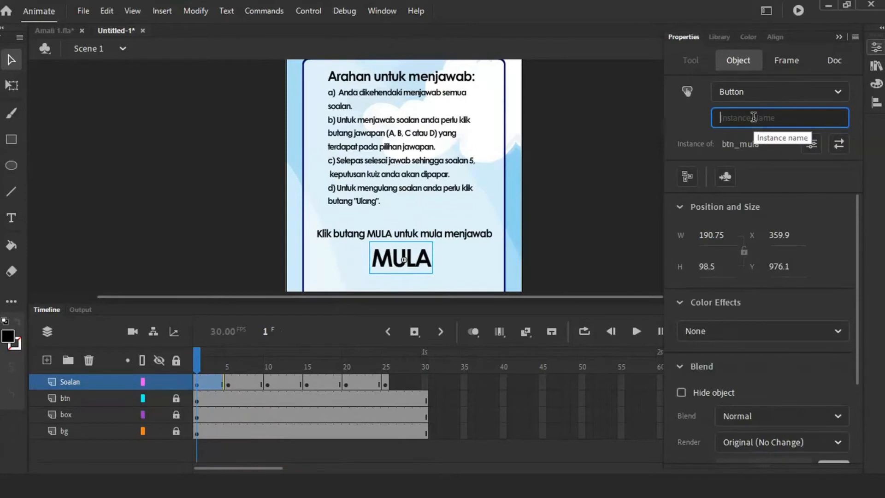
text(btn_mula)
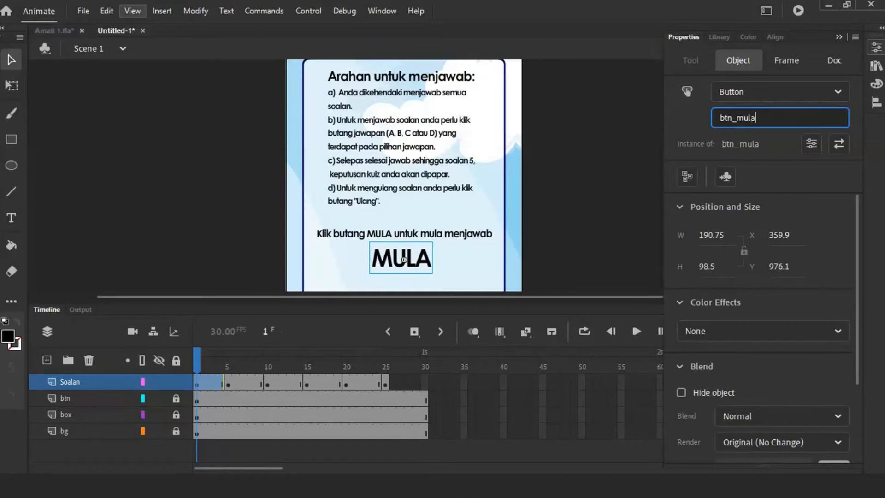
Open the code snippets and expand the ActionScript Timeline Navigation group.
click(132, 11)
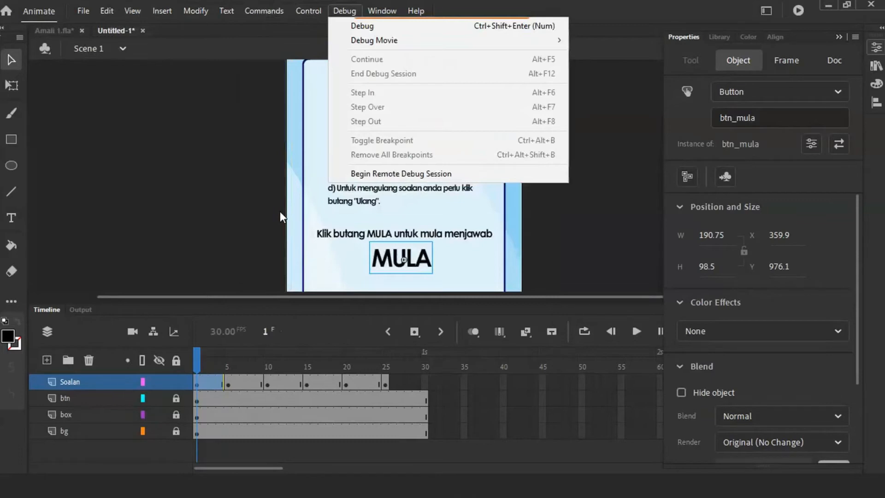
mouse_move(388, 12)
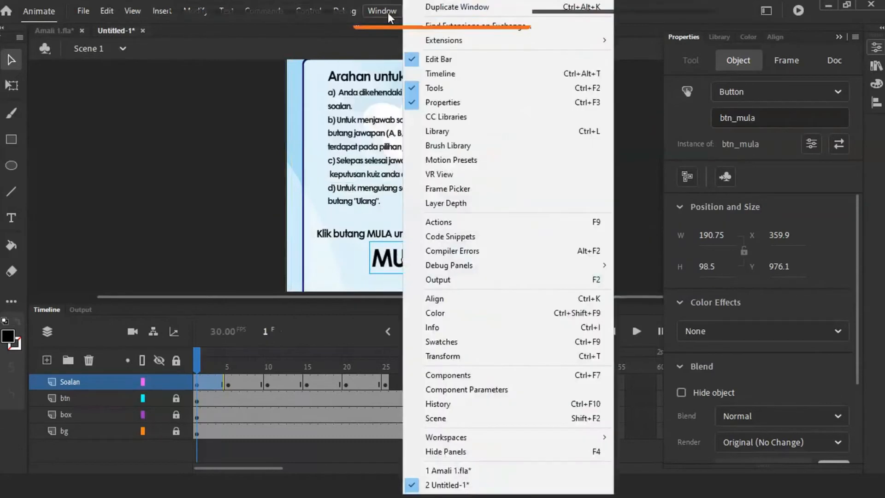
click(491, 239)
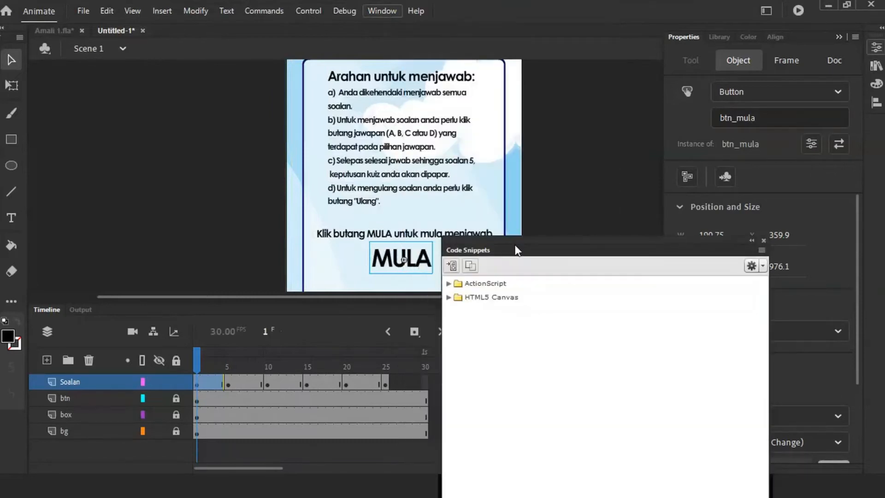
drag(524, 238, 598, 174)
click(523, 218)
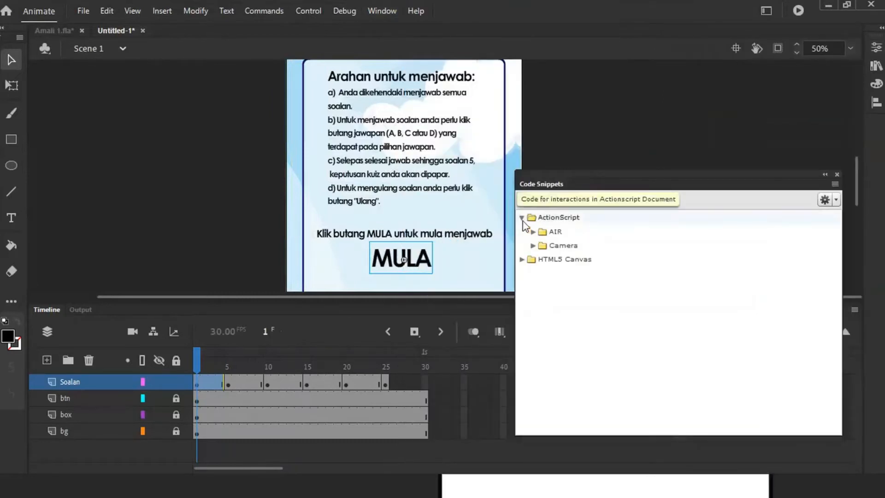
click(533, 245)
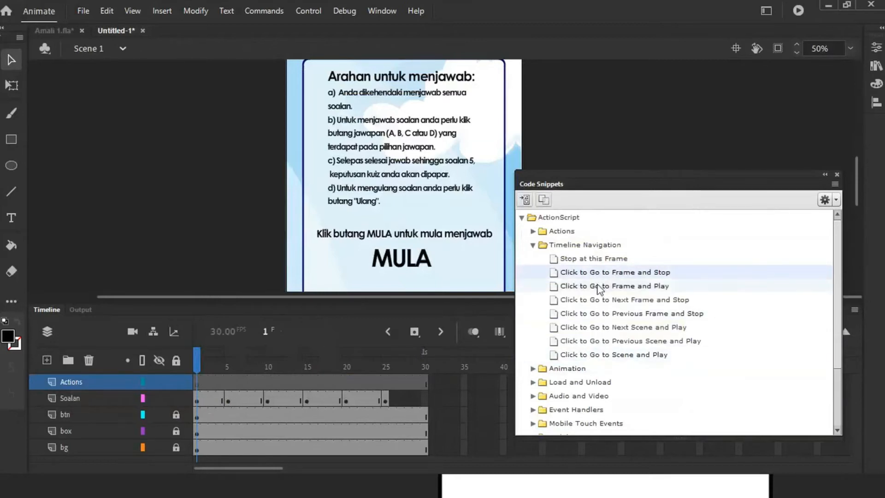
Apply the Click to Go to Frame and Stop snippet to the MULA button on frame 1.
double_click(556, 276)
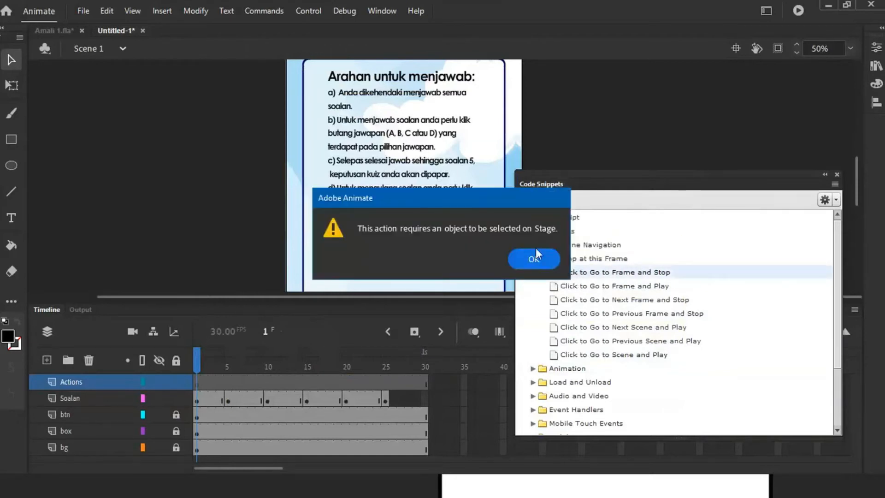
click(535, 257)
click(422, 264)
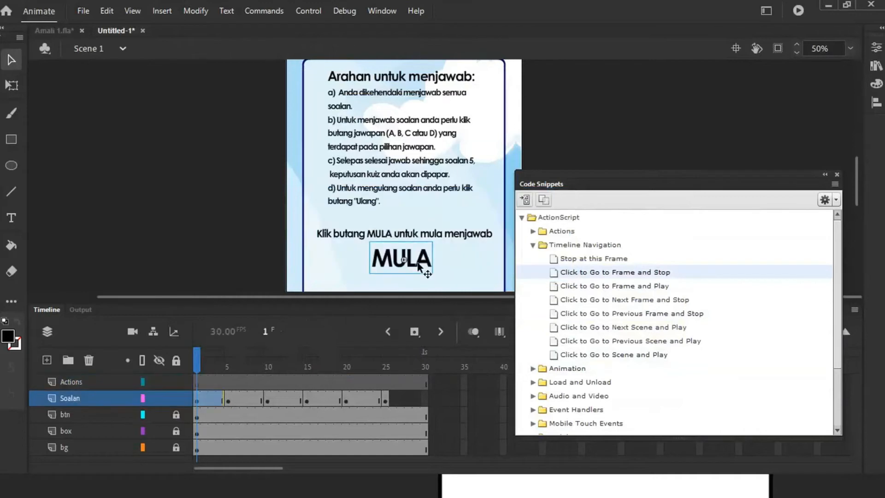
double_click(555, 275)
Delete the instruction comment from the frame 1 script and add stop (); as its first line.
click(418, 213)
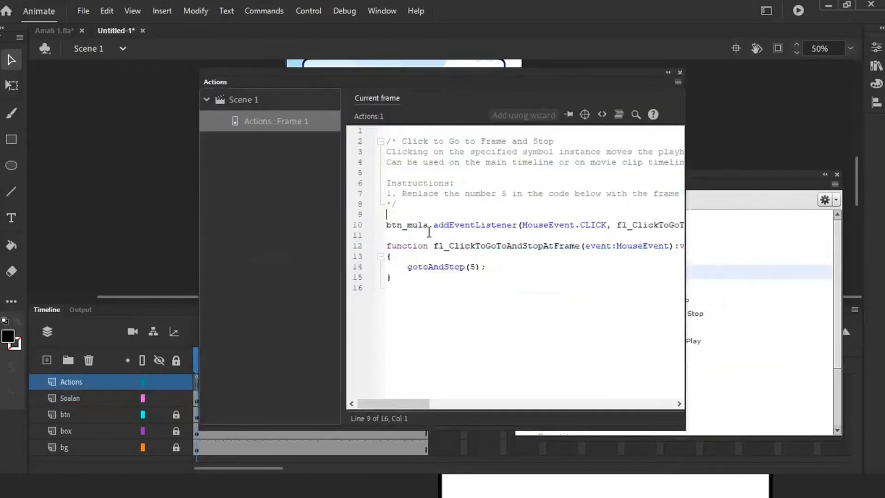
drag(419, 213, 339, 97)
key(BackSpace)
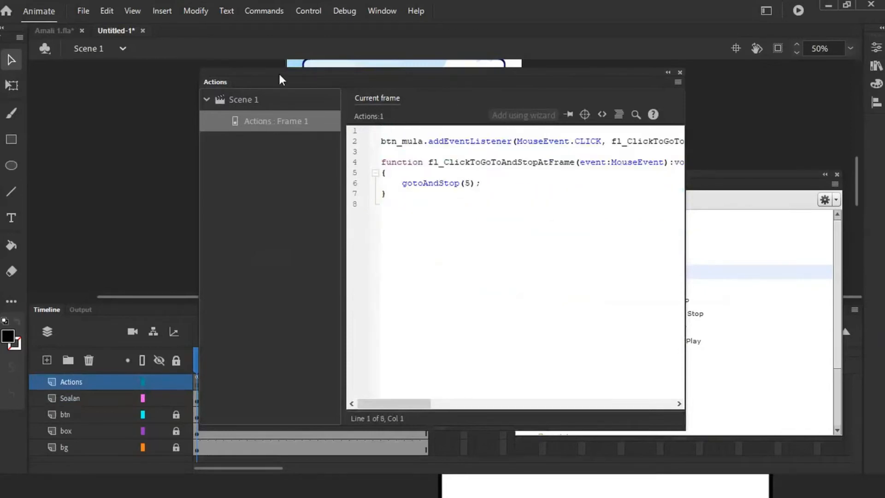
drag(278, 72, 220, 108)
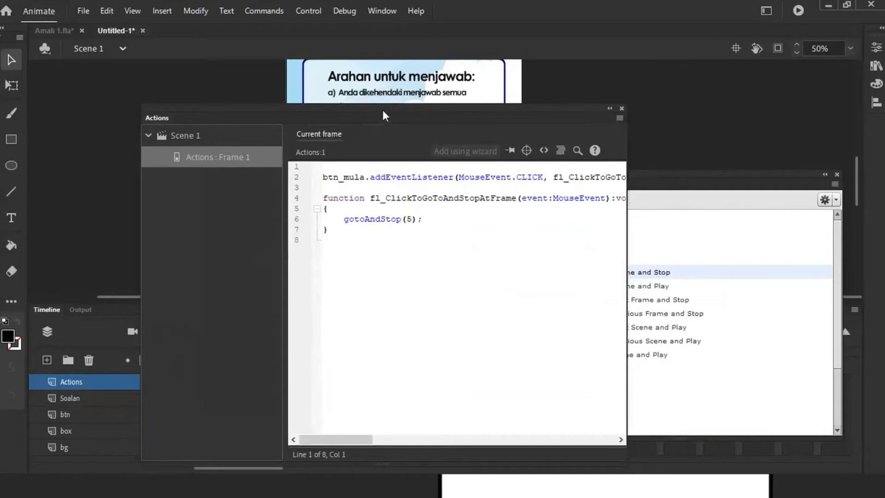
drag(382, 110, 586, 84)
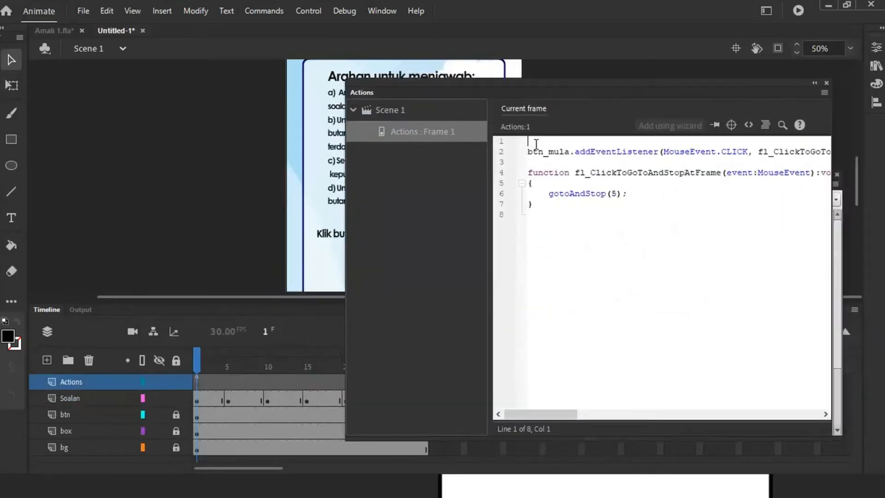
text(stop ();)
key(Return)
Test the movie at full window size, try the MULA button, and close the preview.
key(ctrl+Return)
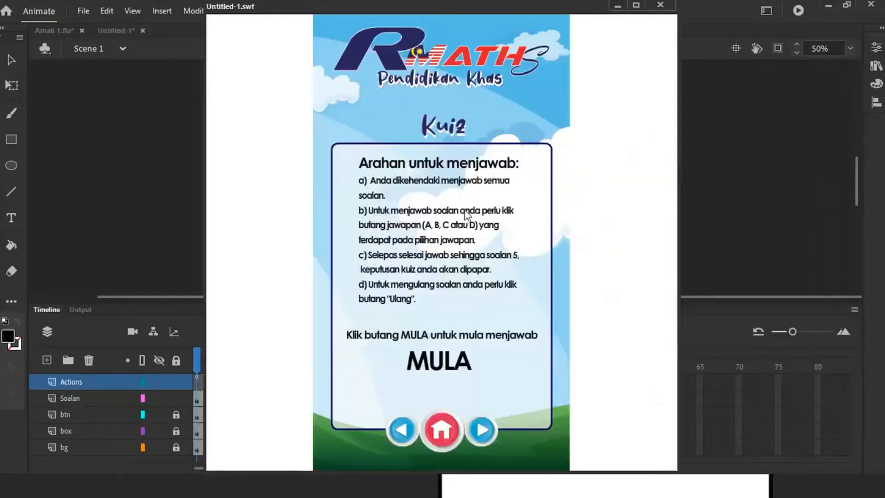
click(636, 5)
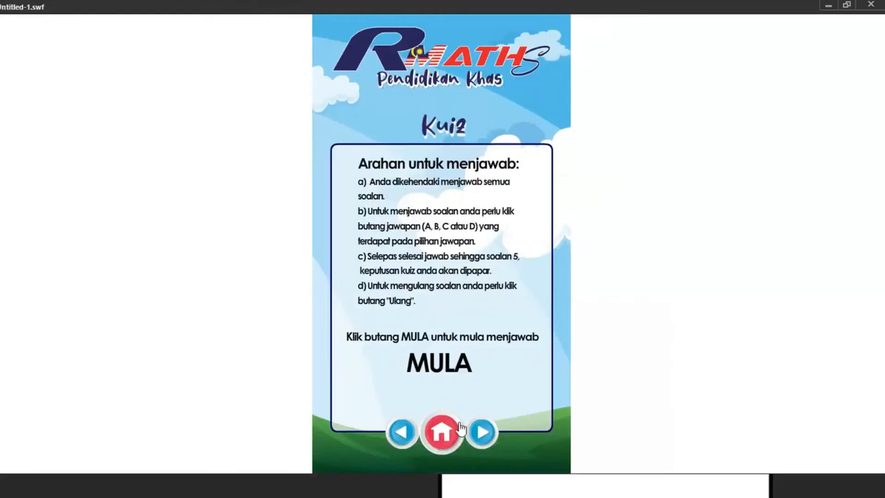
click(434, 371)
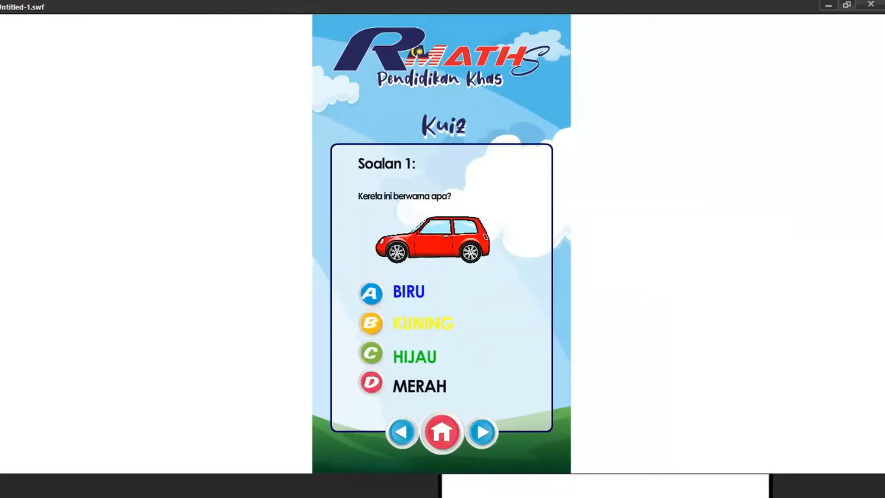
click(871, 6)
Collapse the frame 1 script and insert a blank keyframe at frame 5 of the Actions layer.
key(F9)
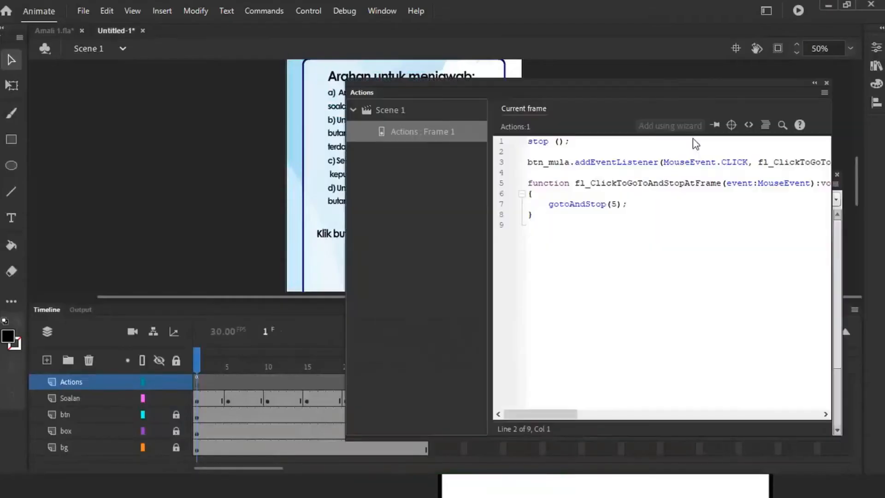
double_click(576, 85)
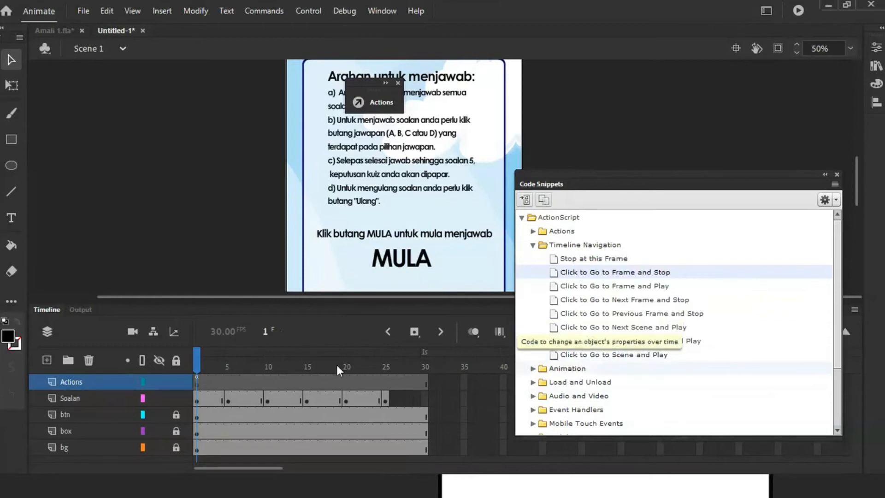
drag(199, 360, 233, 363)
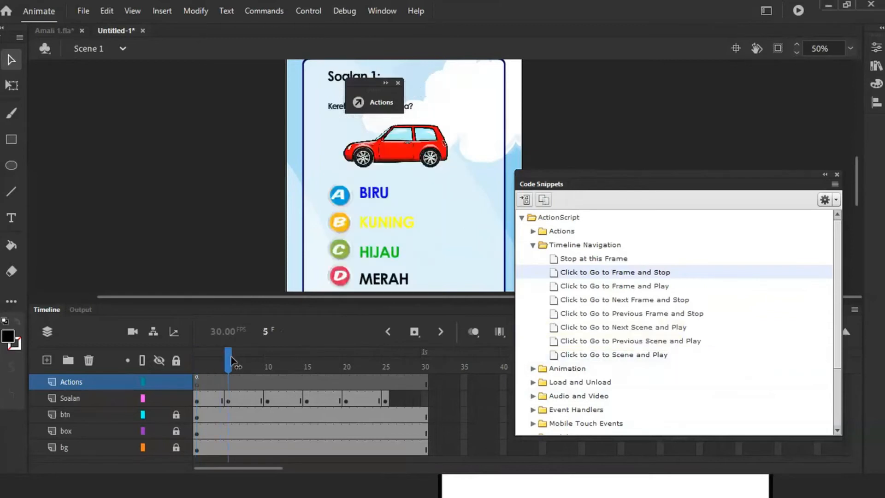
right_click(230, 383)
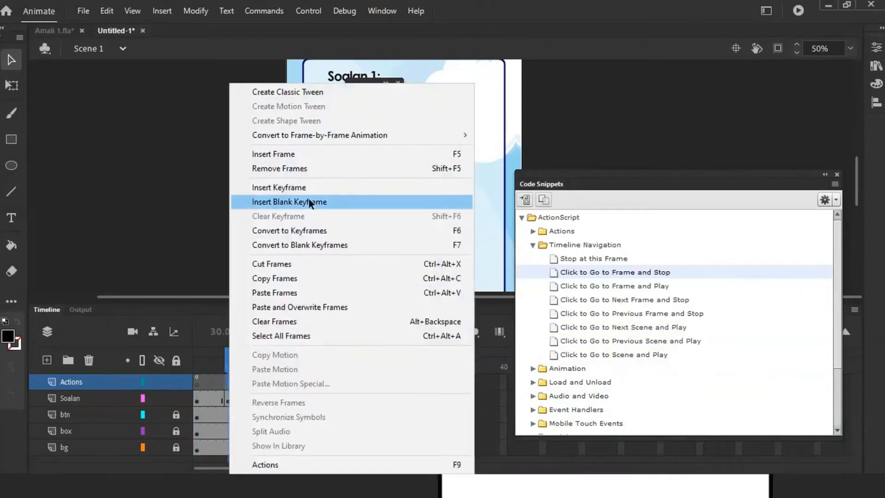
click(308, 202)
Declare the score variable in the Actions layer's frame 5 script with var Nilai:Number=0; on the second line.
right_click(229, 383)
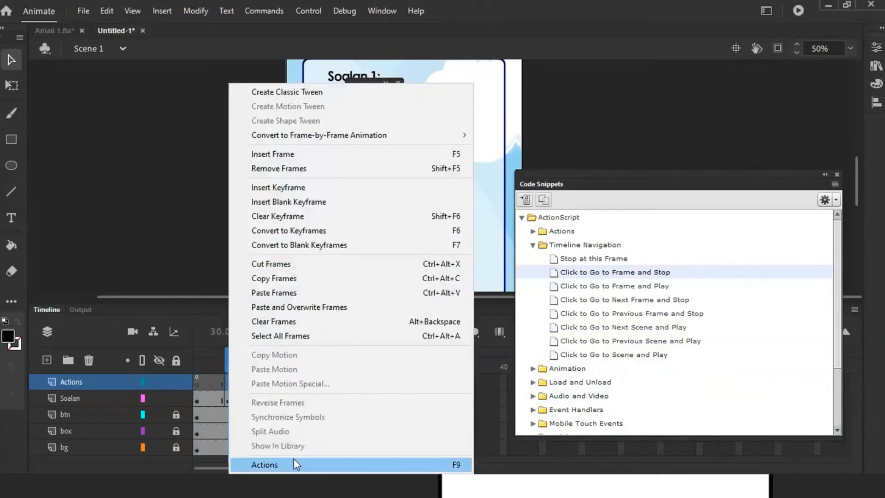
click(294, 461)
drag(134, 89, 632, 95)
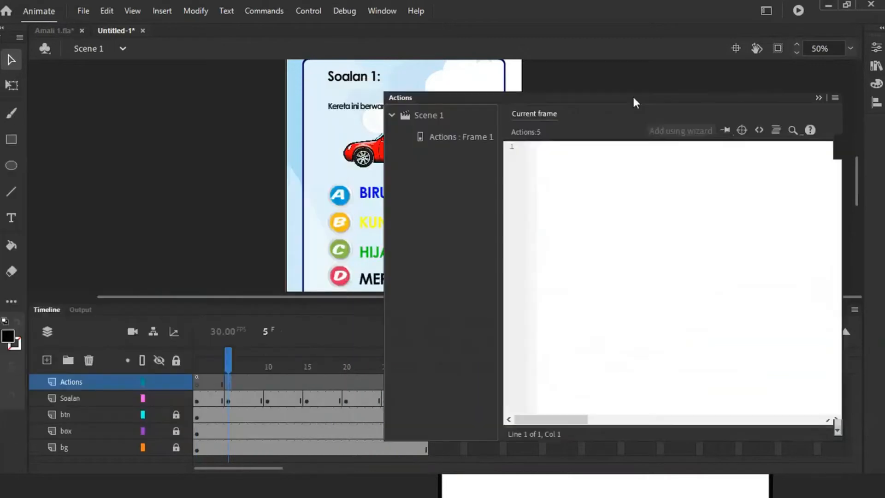
click(573, 162)
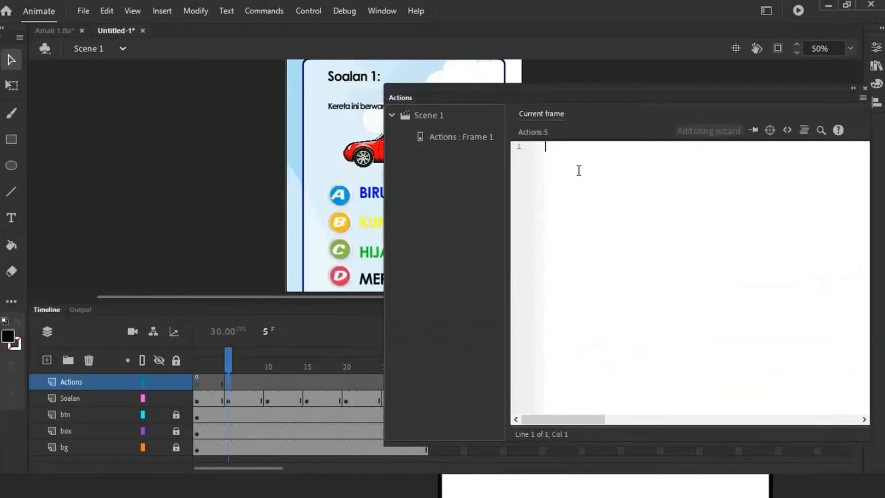
key(Return)
text(var Nilai:Number=0;)
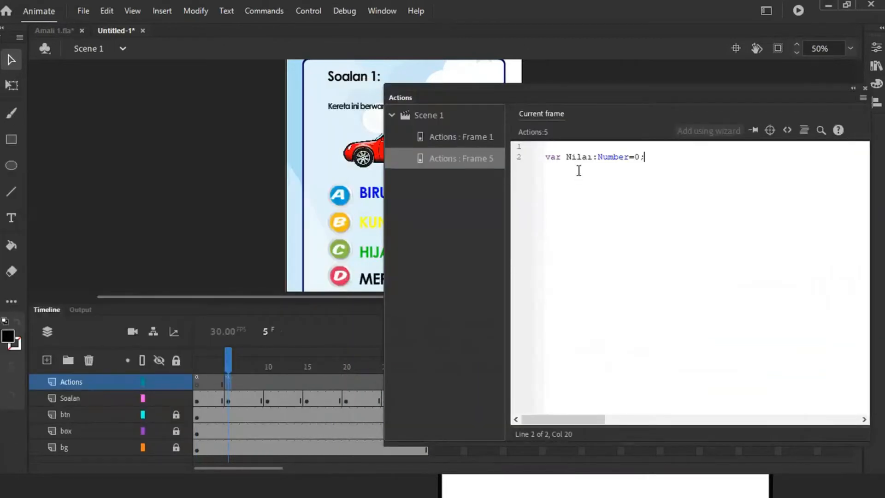
Collapse the floating Actions window and move Code Snippets aside so the Soalan 1 page is unobstructed.
drag(581, 87, 517, 134)
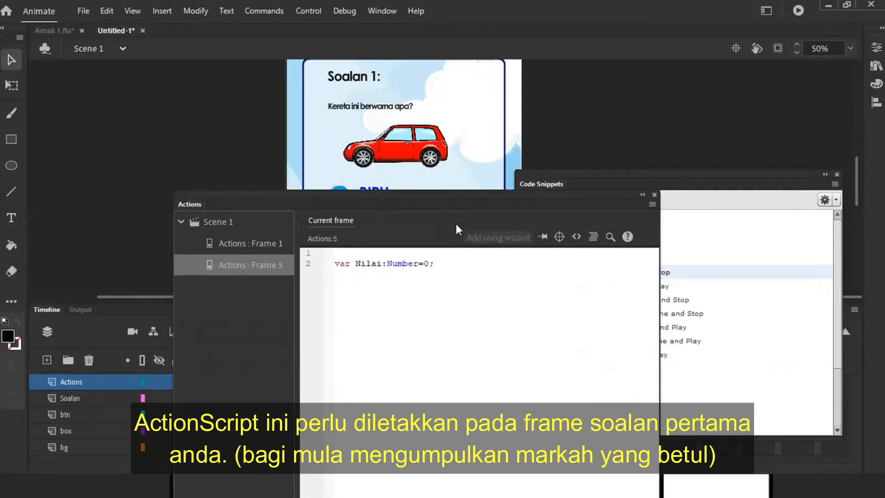
drag(470, 198, 738, 104)
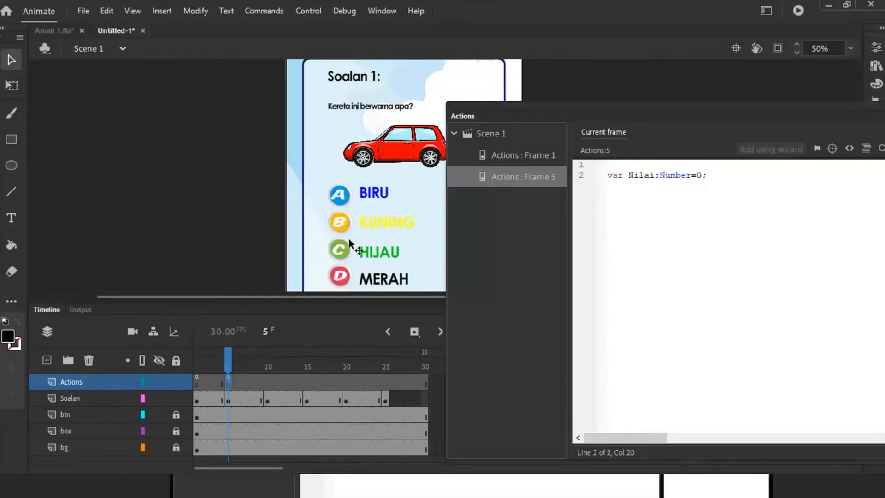
click(342, 195)
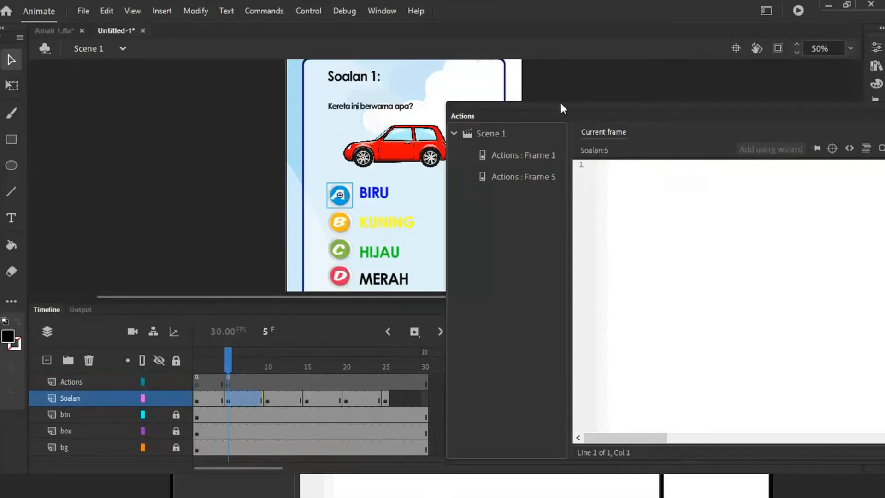
drag(559, 105, 695, 103)
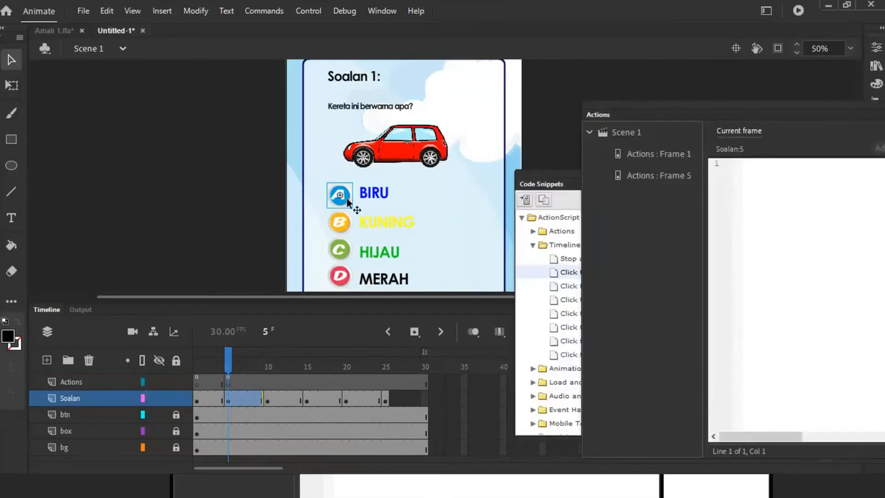
click(653, 105)
drag(637, 176, 683, 271)
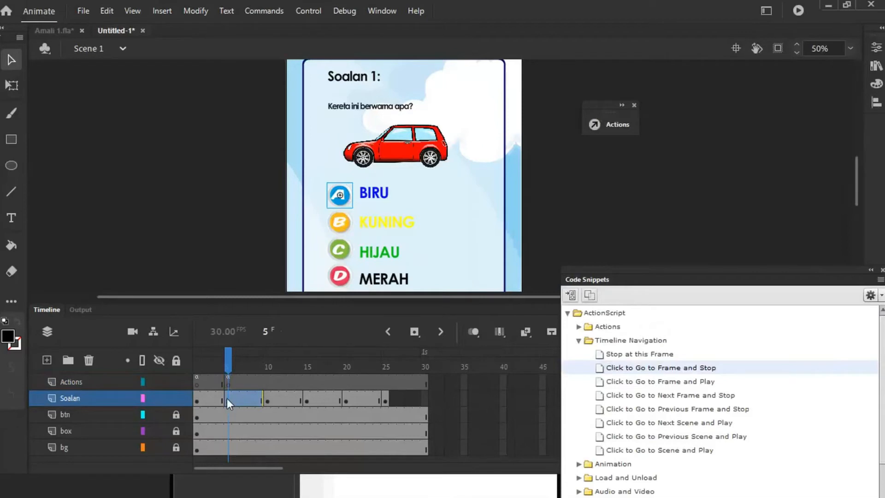
Look through the answer buttons on the question pages from Soalan 1 to Soalan 5, ending back at frame 5.
click(336, 252)
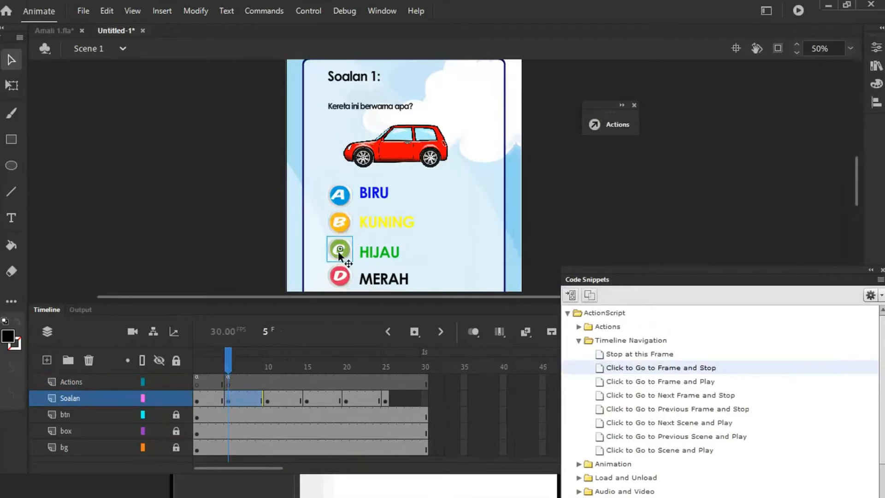
click(340, 278)
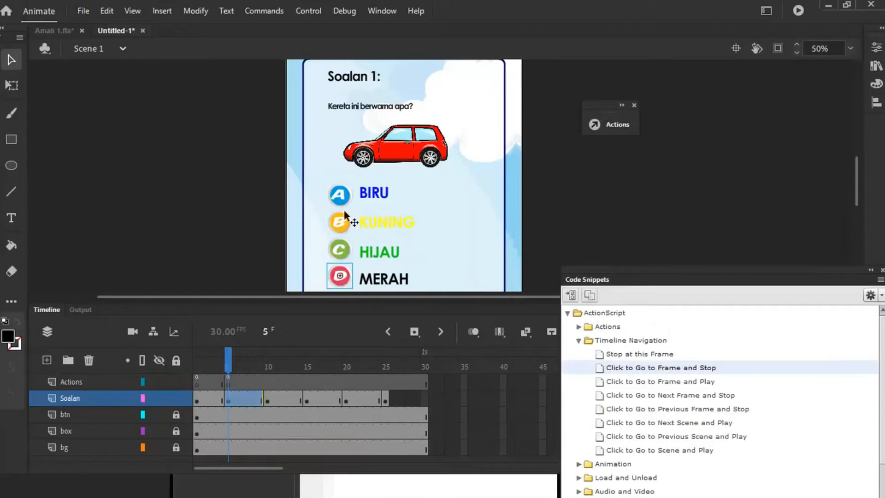
click(268, 400)
click(307, 400)
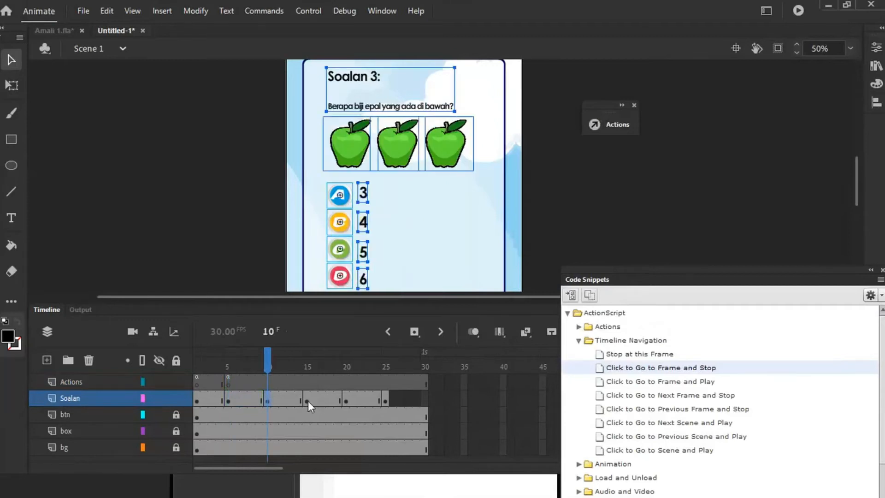
click(347, 400)
click(384, 400)
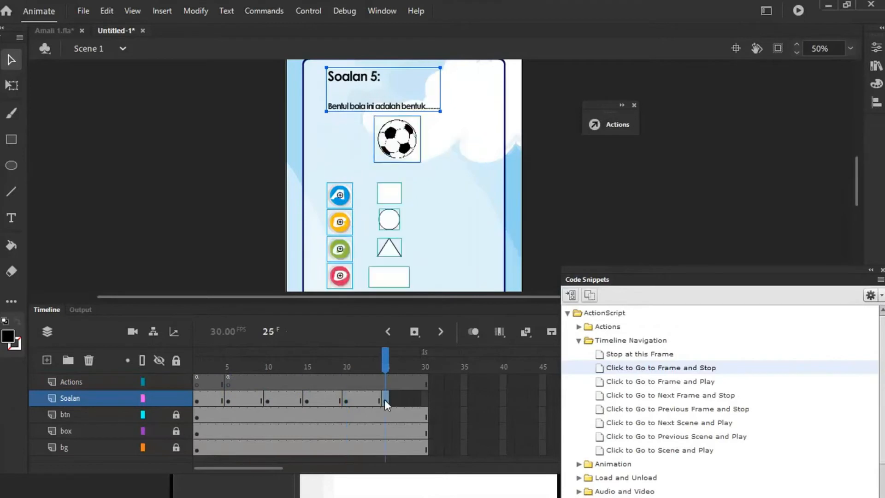
click(229, 400)
click(538, 219)
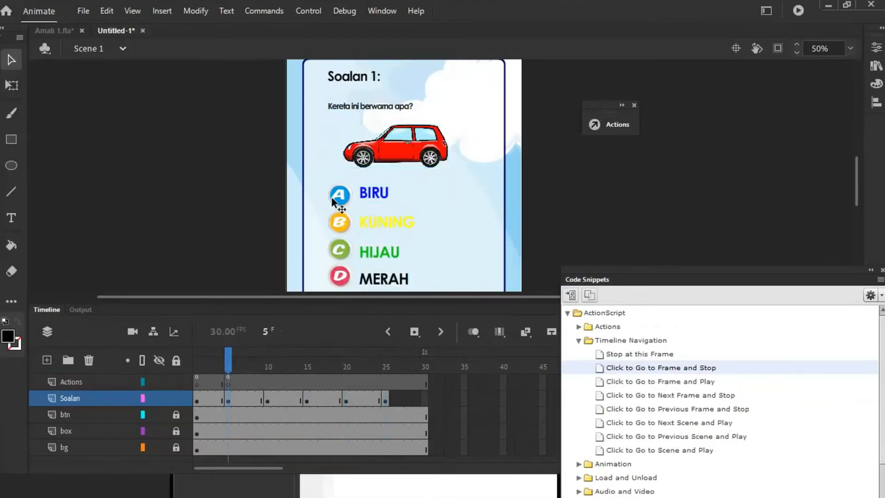
Check the instance names of answer buttons A, B, C and D on the Soalan 1 page.
click(331, 199)
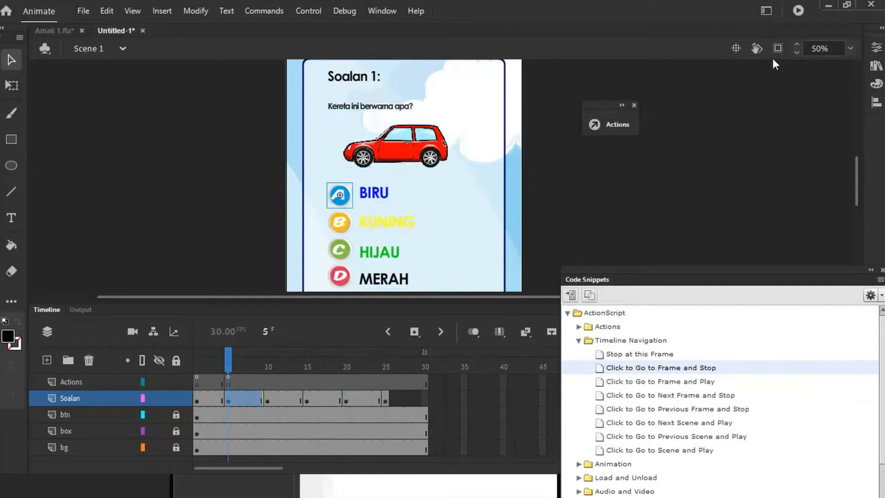
click(876, 47)
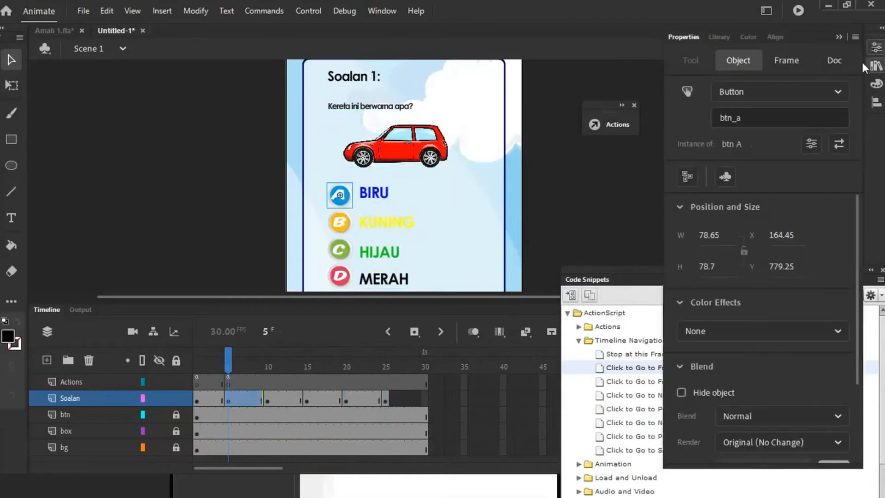
click(760, 124)
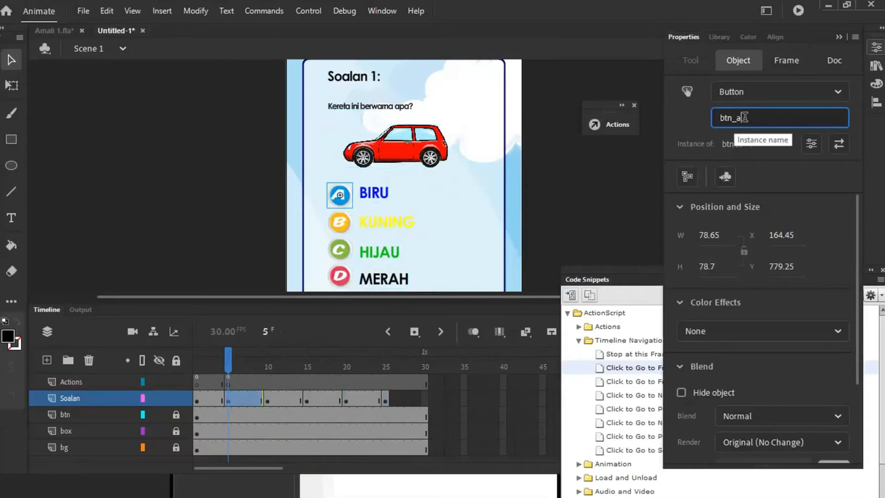
click(342, 224)
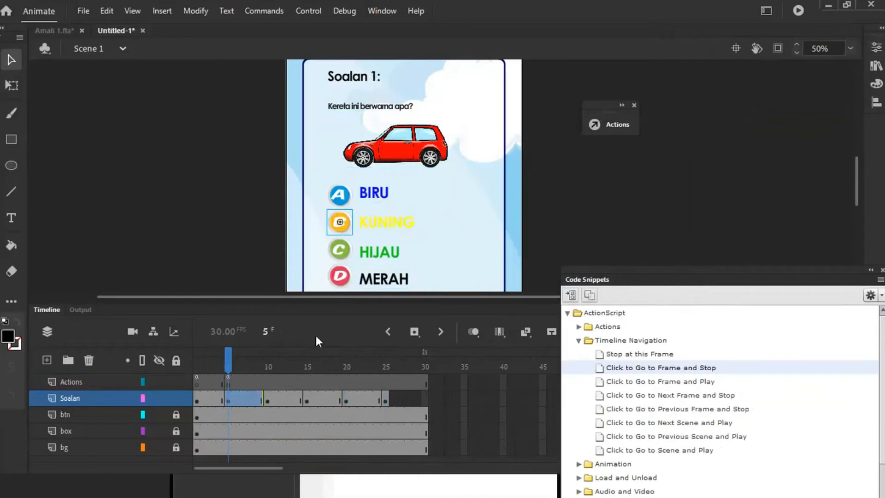
click(876, 48)
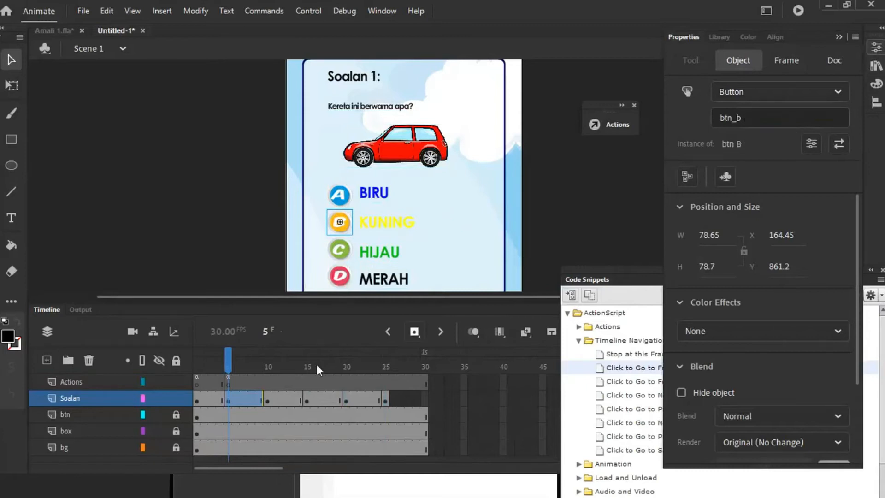
key(ctrl+F3)
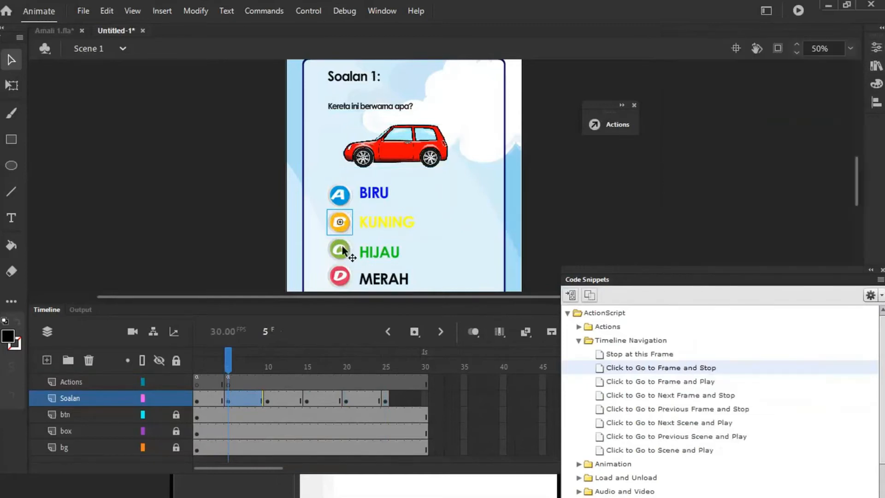
click(342, 245)
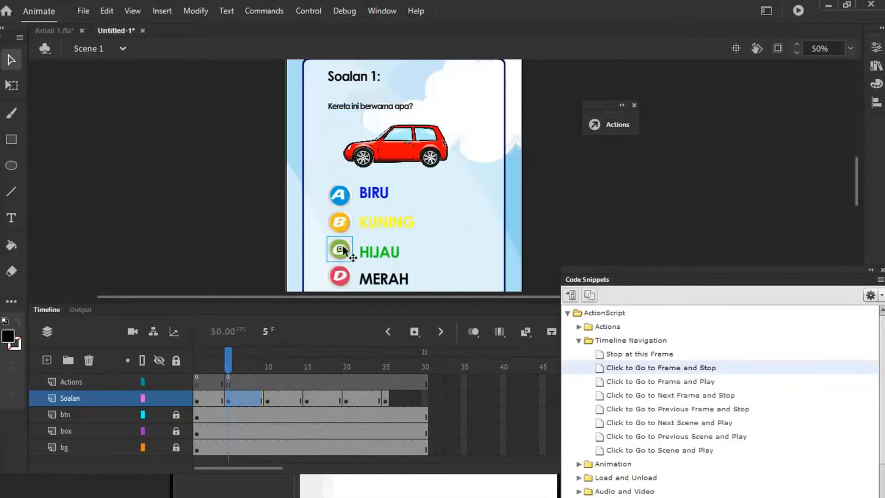
click(876, 47)
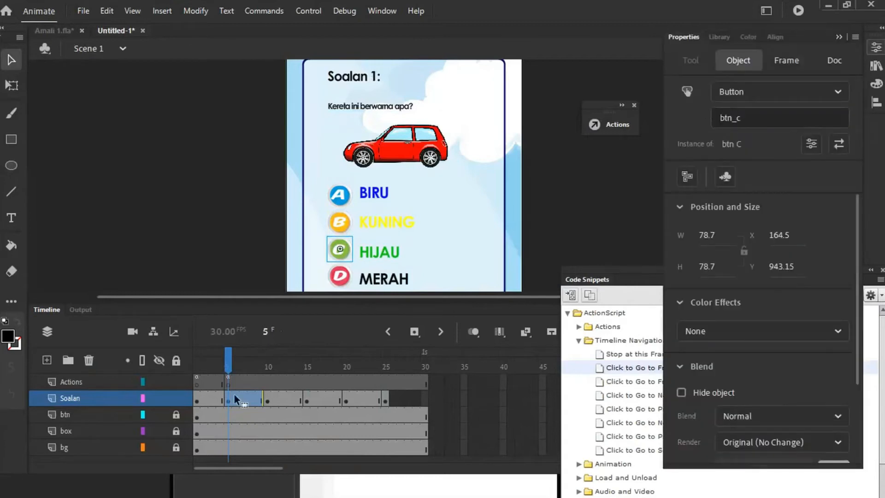
click(339, 279)
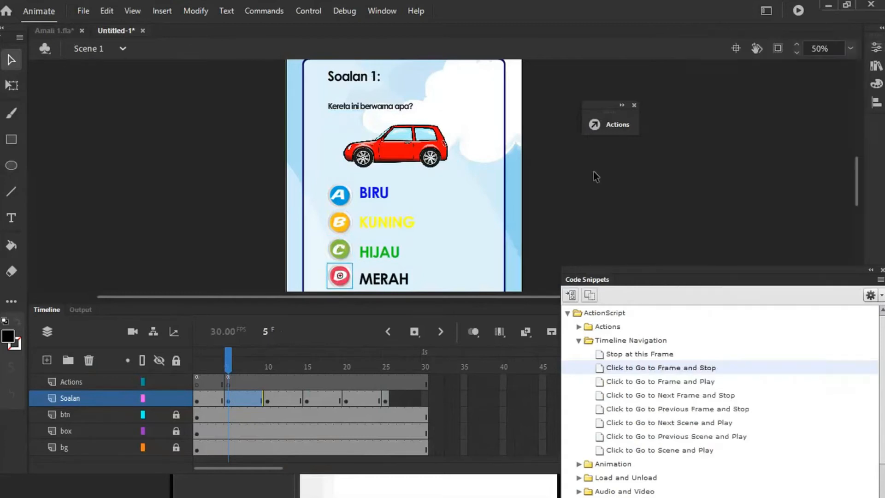
click(876, 47)
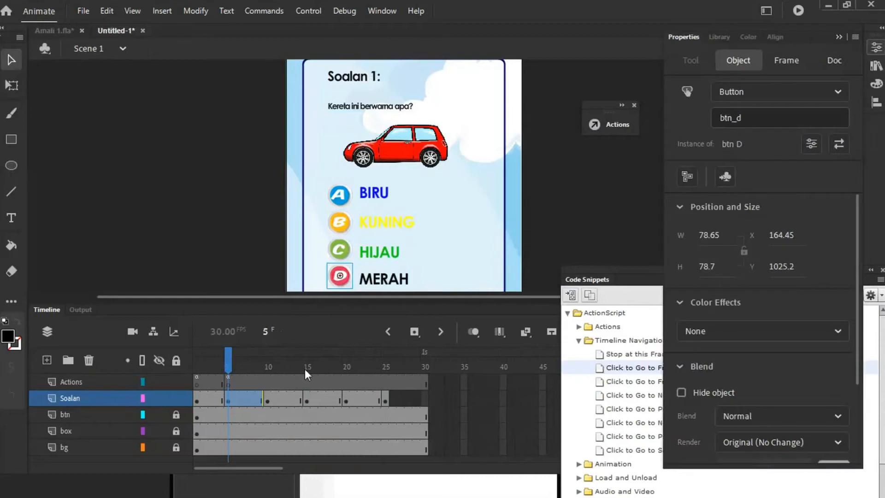
On the Soalan 2 page at frame 10, rename the A and B button instances to btn_a1 and btn_b1.
click(268, 399)
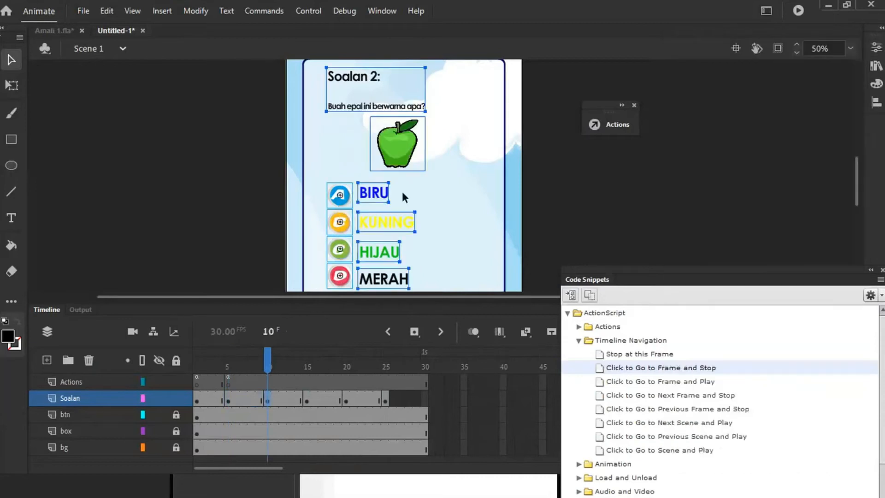
click(341, 195)
click(875, 47)
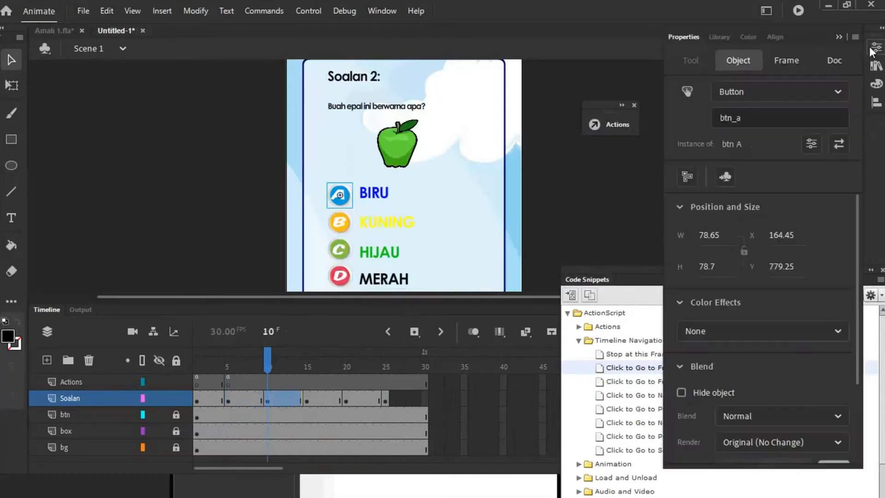
click(747, 118)
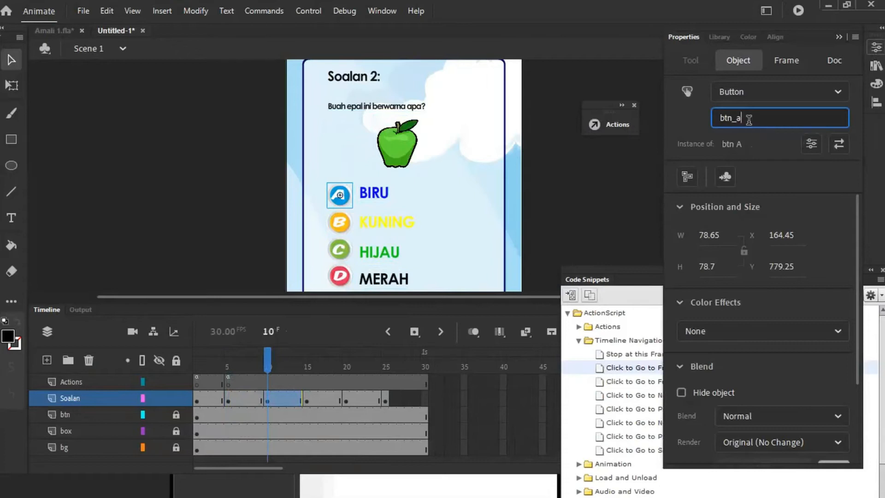
text(1)
click(341, 222)
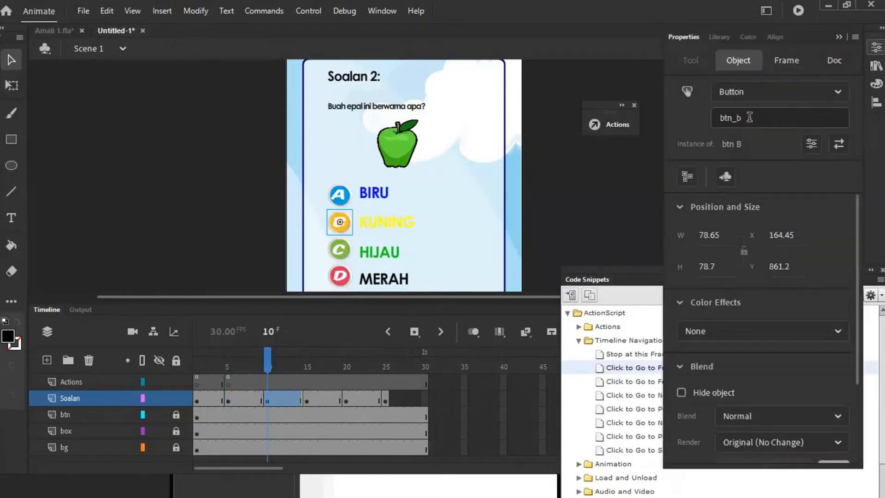
click(749, 118)
text(1)
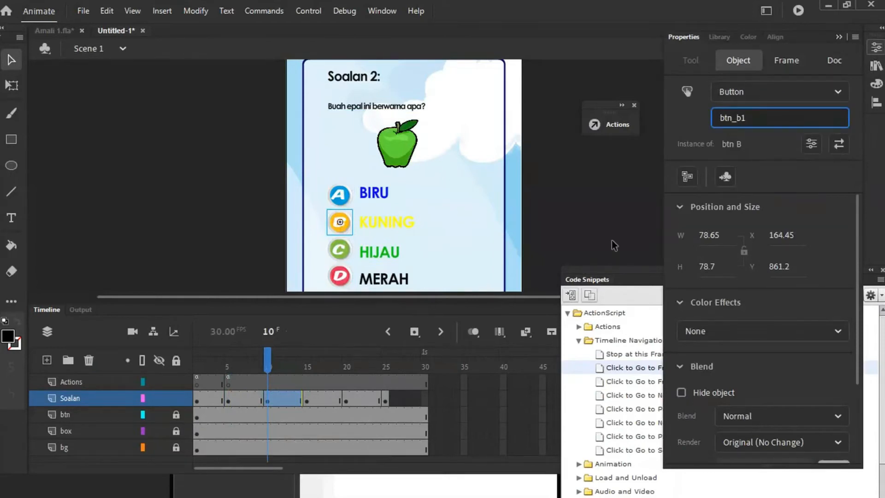
Rename the C and D button instances on the Soalan 2 page to btn_c1 and btn_d1.
click(340, 250)
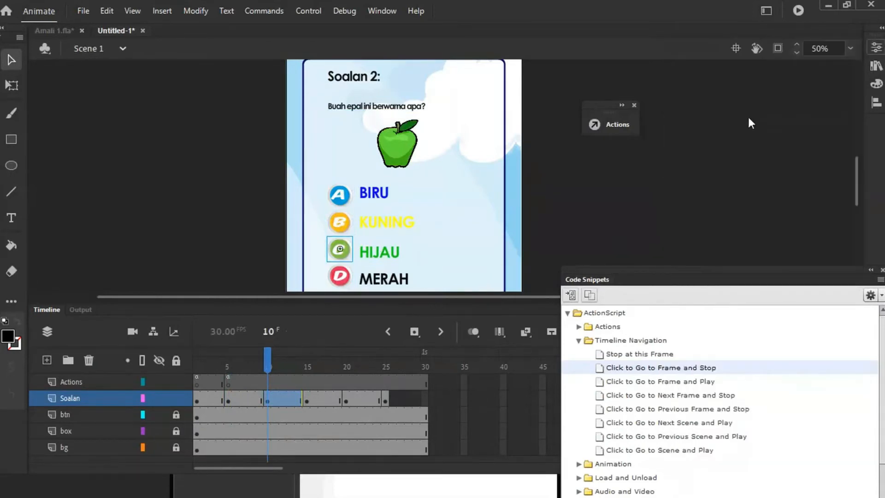
click(720, 121)
text(1)
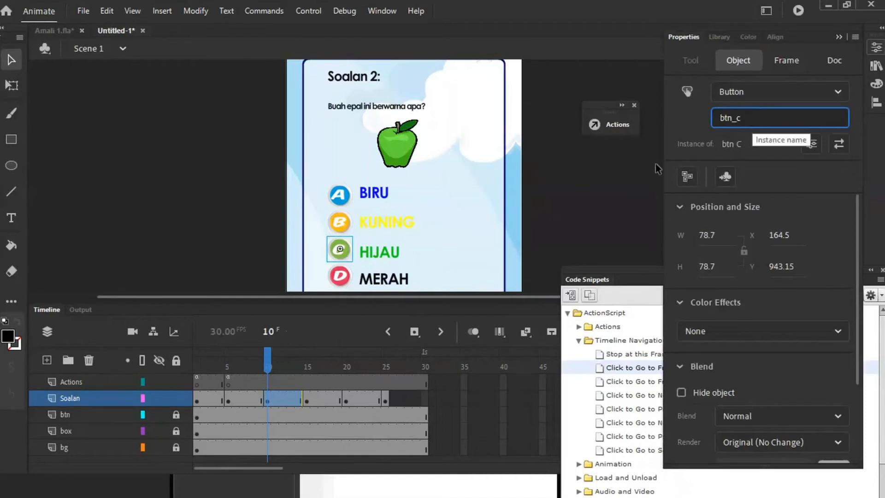
click(341, 279)
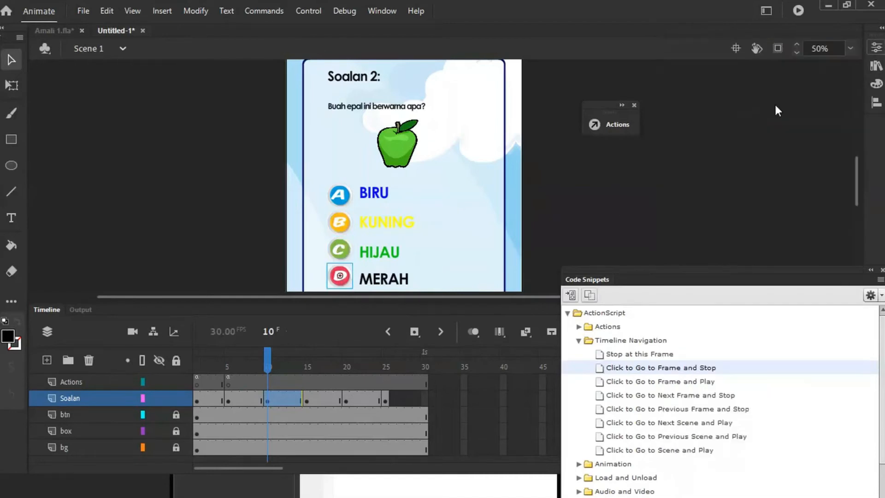
text(1)
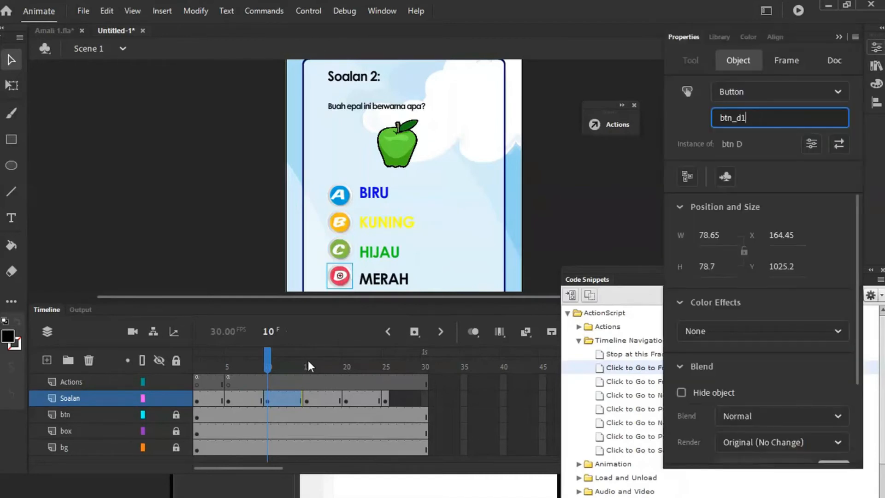
On the Soalan 3 page at frame 15, rename the A and B button instances to btn_a2 and btn_b2.
click(307, 401)
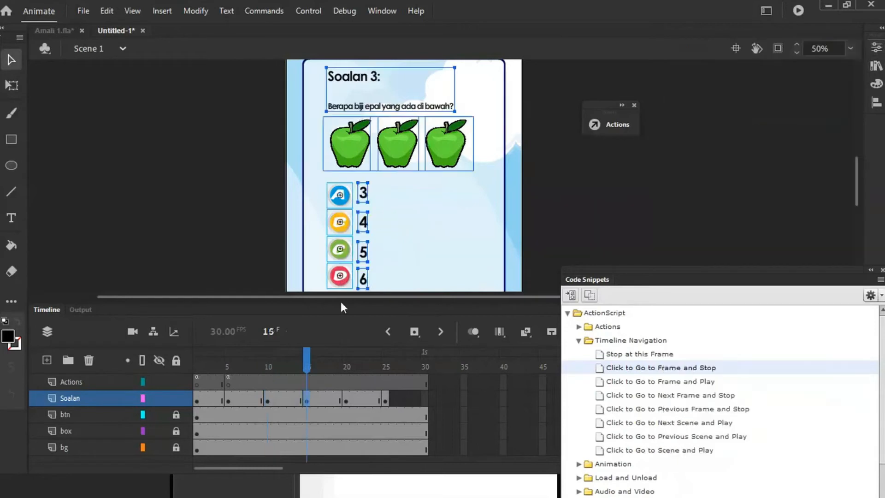
click(340, 194)
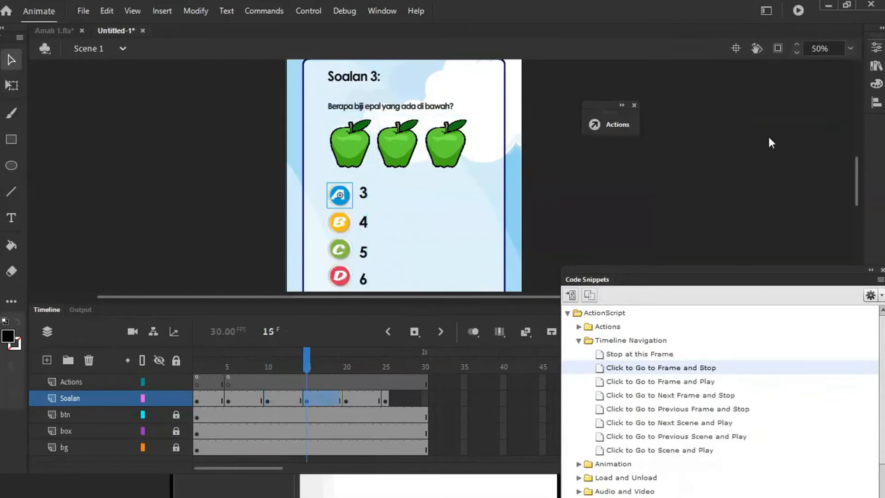
click(876, 48)
click(756, 124)
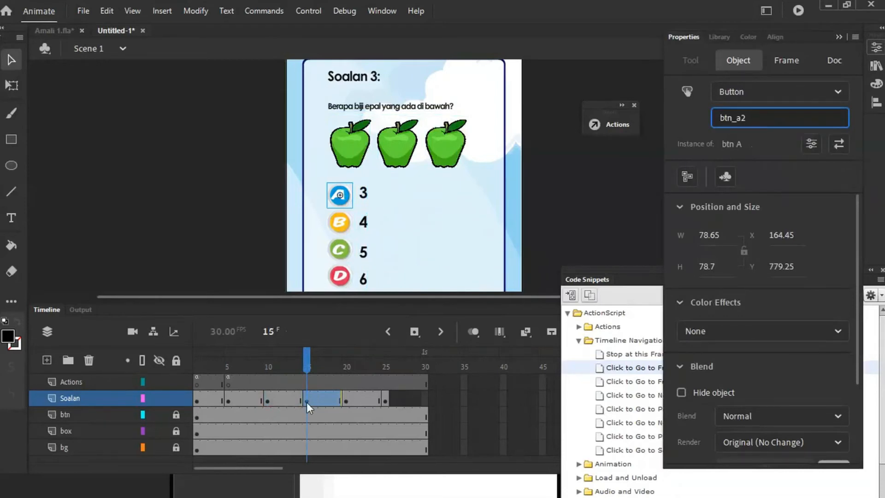
click(338, 223)
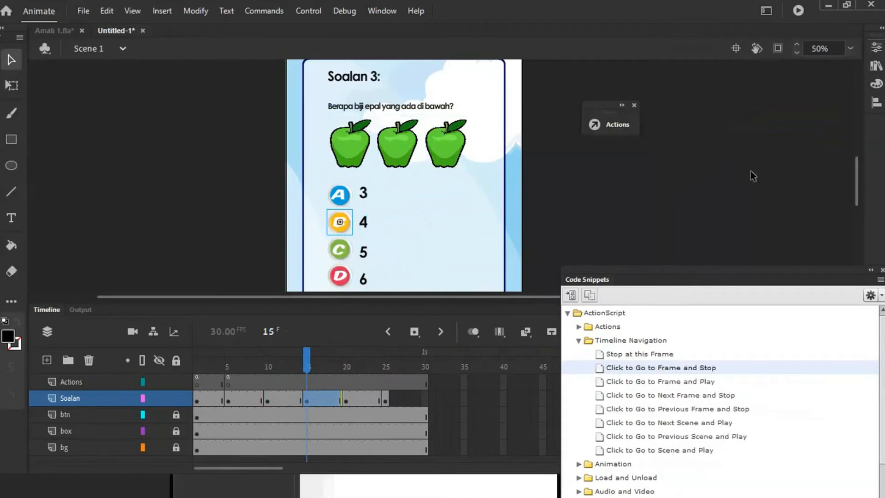
click(876, 47)
click(749, 121)
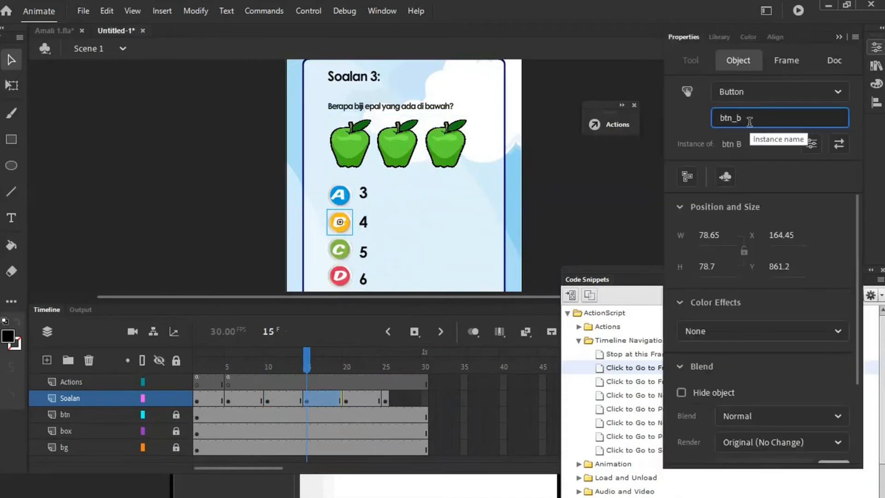
text(2)
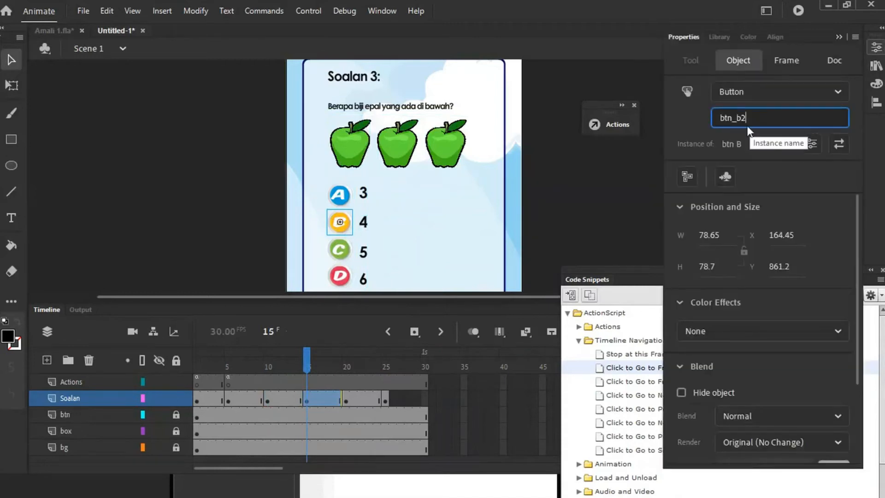
Rename the C and D button instances on the Soalan 3 page to btn_c2 and btn_d2.
click(342, 246)
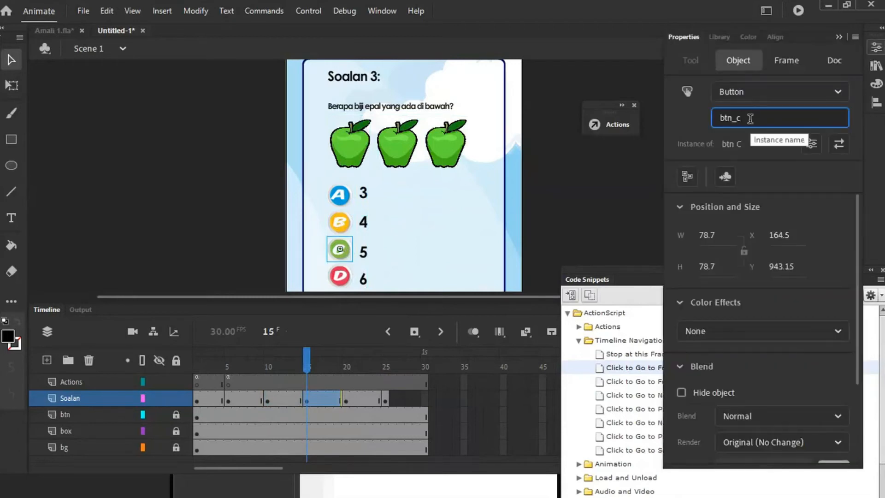
text(2)
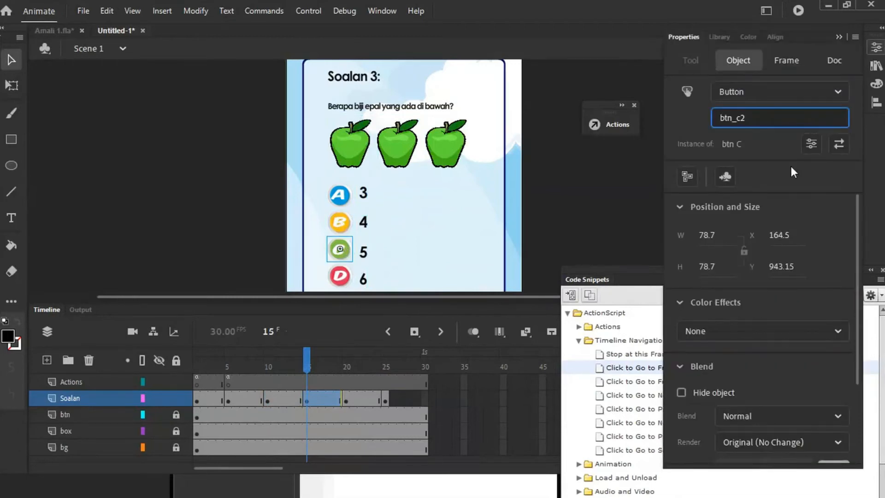
click(344, 279)
click(879, 48)
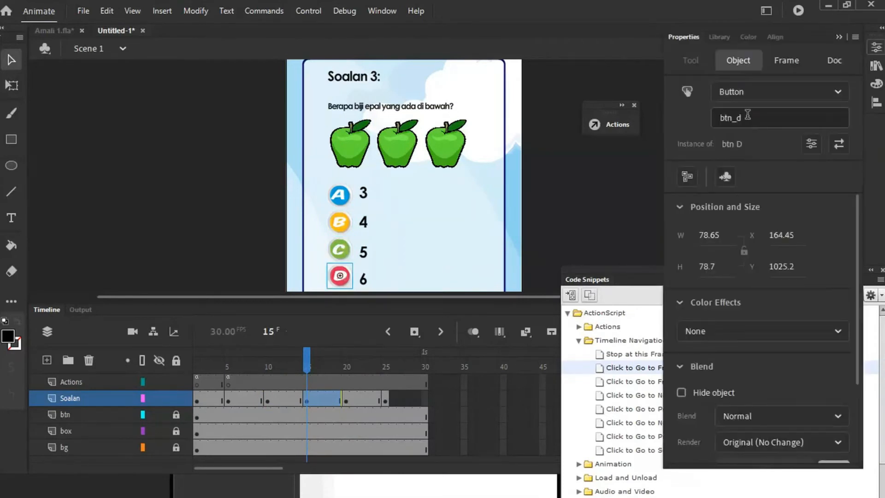
click(748, 117)
text(2)
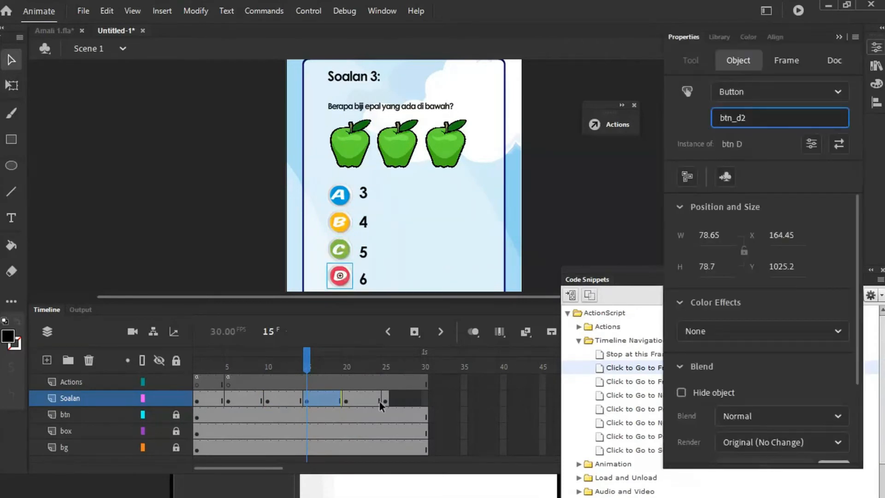
Go to the Soalan 4 page at frame 20 of the Soalan layer.
click(348, 401)
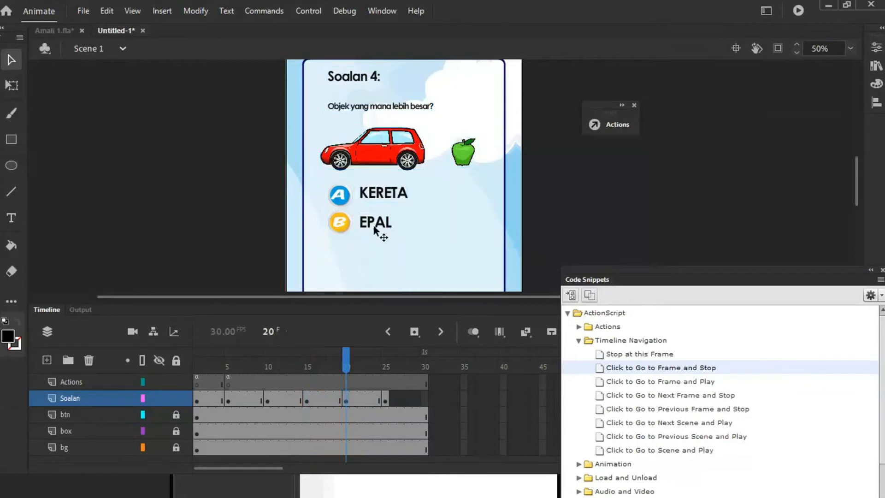
Append 3 to the instance names of answer buttons A and B for Soalan 4 on frame 20.
click(336, 198)
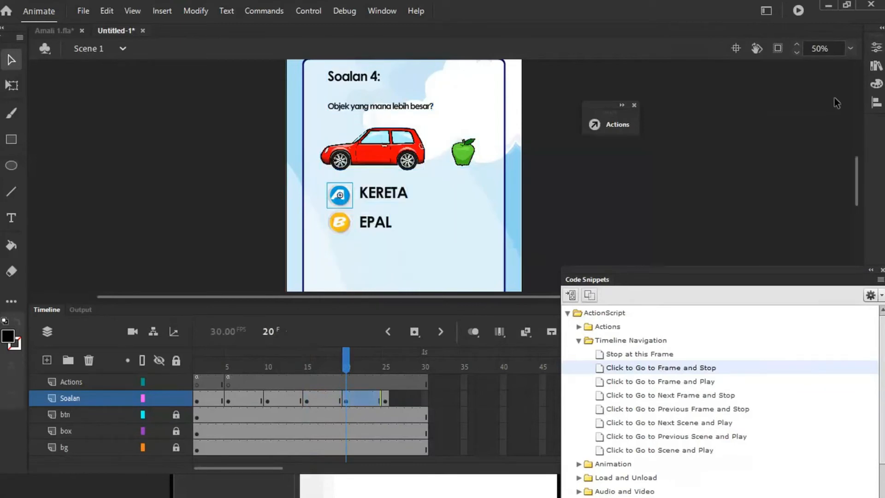
click(876, 47)
click(765, 117)
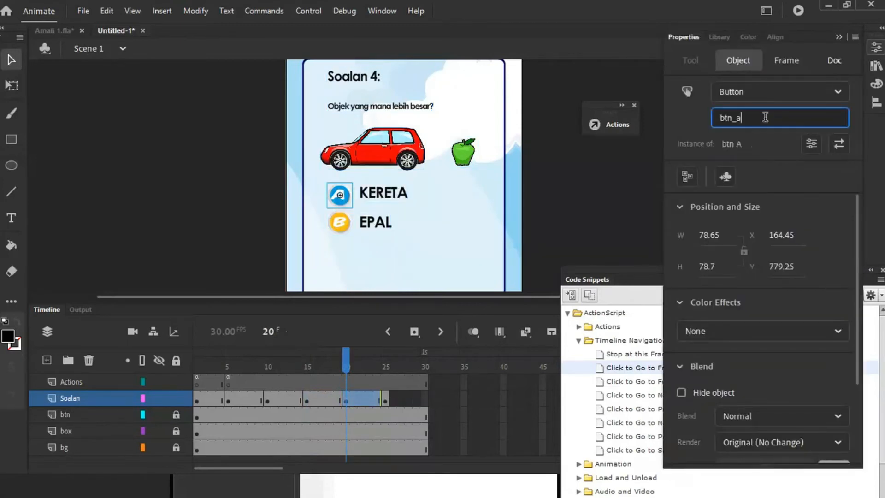
click(345, 222)
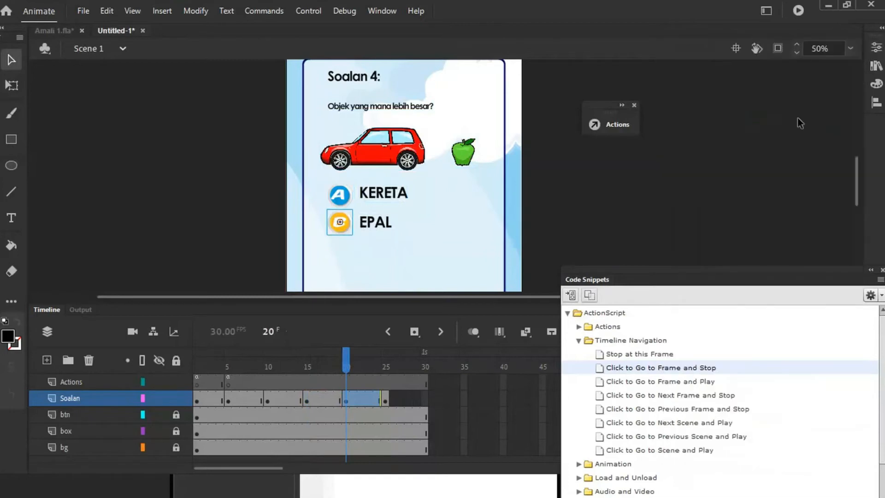
click(876, 47)
click(752, 117)
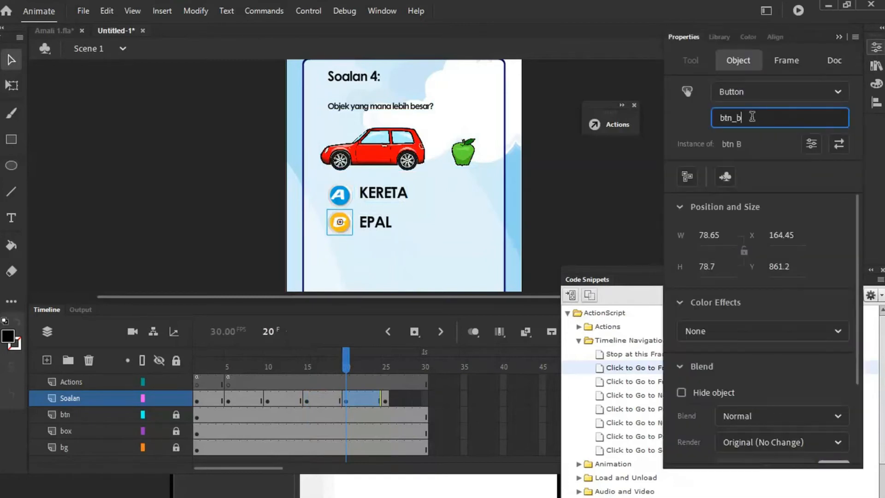
text(3)
Go to Soalan 5 on frame 25 of the Soalan layer and rename the answer button A instance as btn_a4.
click(385, 399)
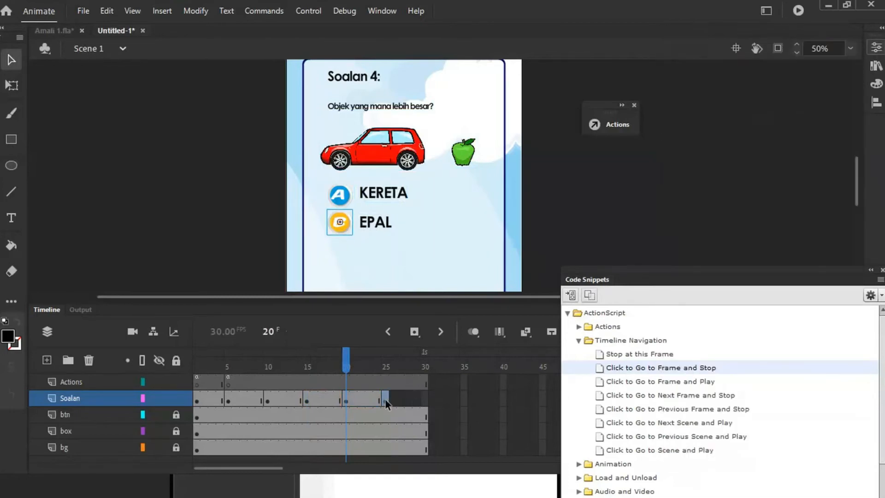
click(386, 399)
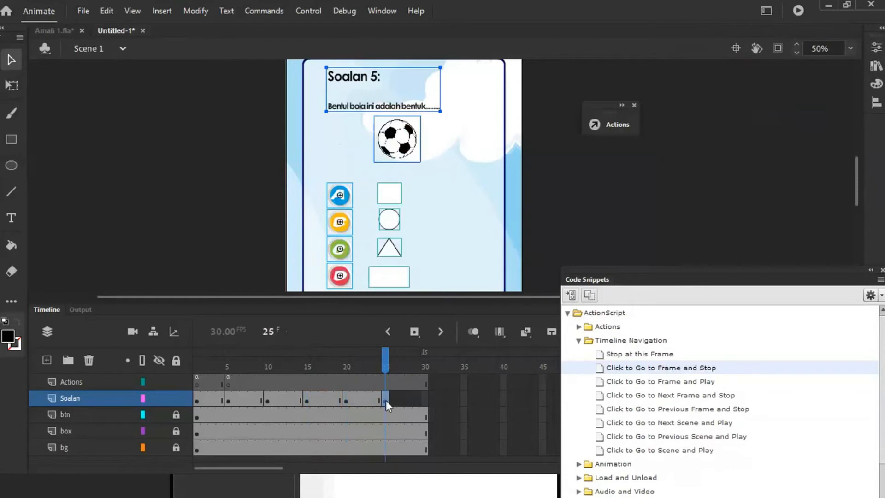
click(876, 47)
click(338, 195)
click(364, 195)
click(334, 201)
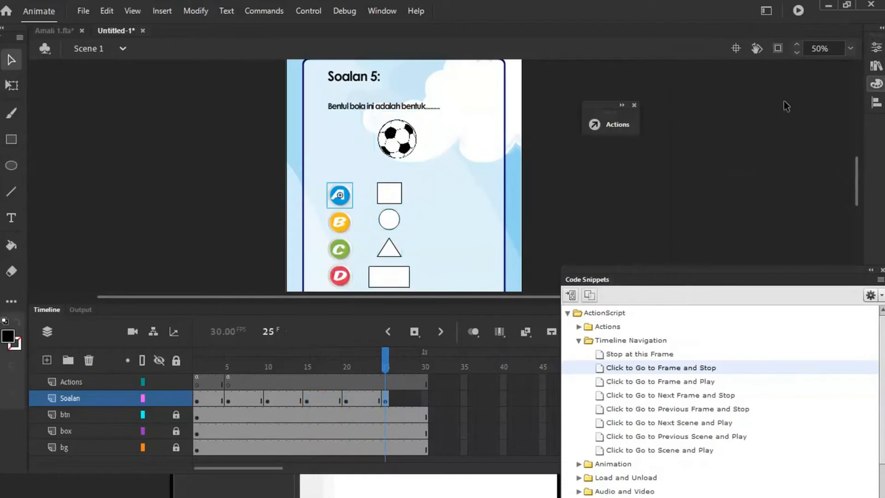
click(877, 47)
click(772, 116)
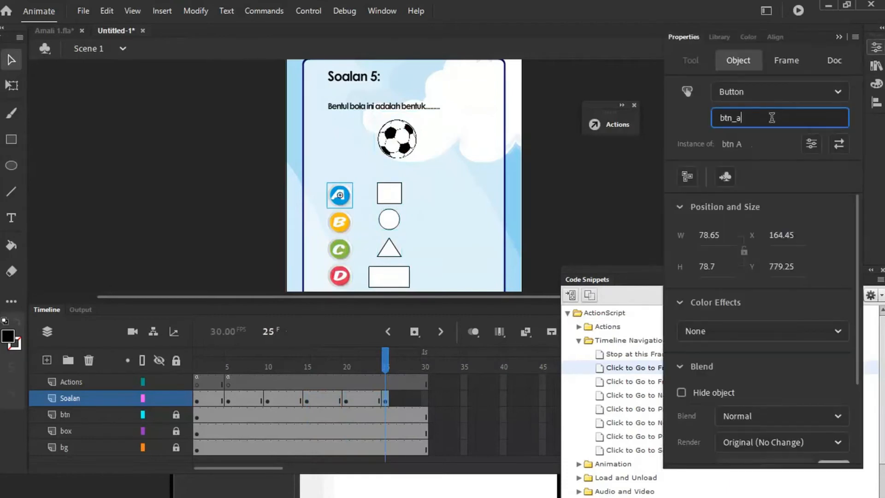
text(4)
Float the Properties panel beside the stage and rename the Soalan 5 answer button B instance as btn_b4.
click(349, 224)
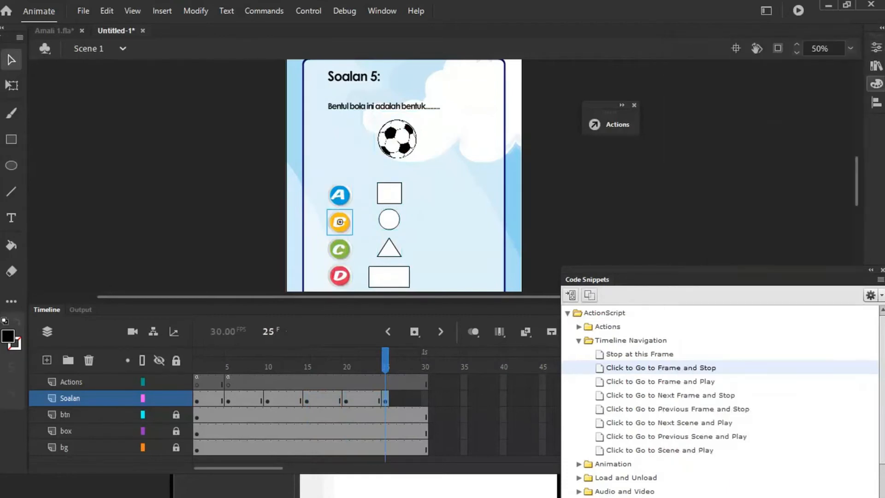
click(877, 47)
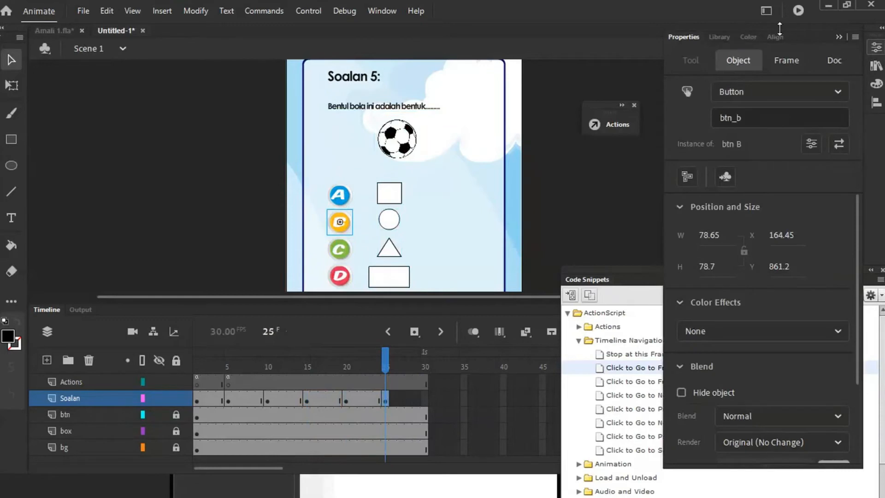
drag(814, 34, 702, 45)
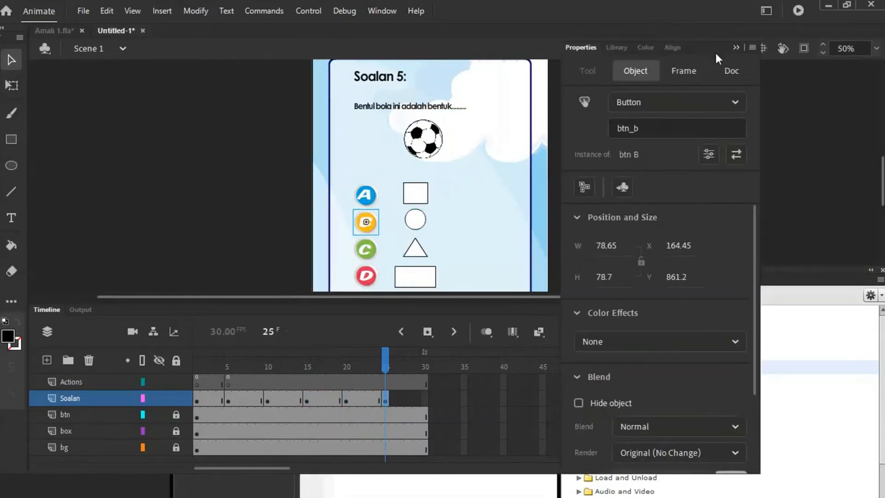
click(659, 125)
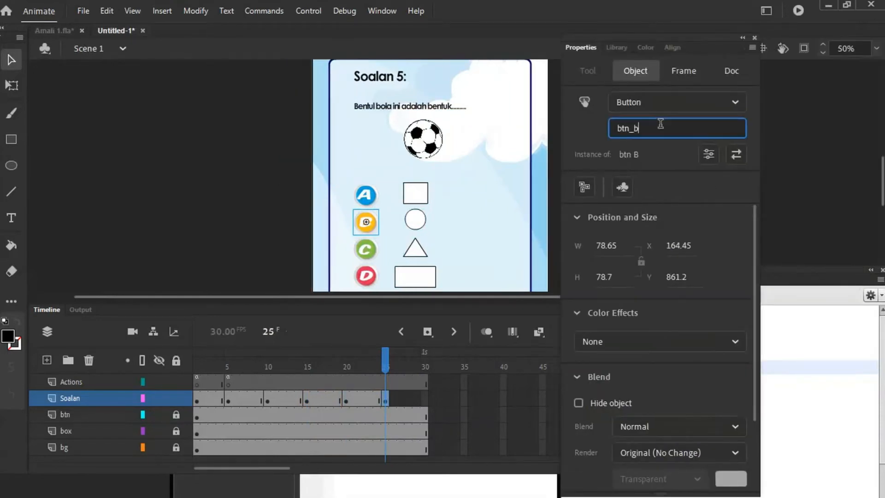
text(4)
Append 4 to the instance names of answer buttons C and D for Soalan 5.
click(365, 249)
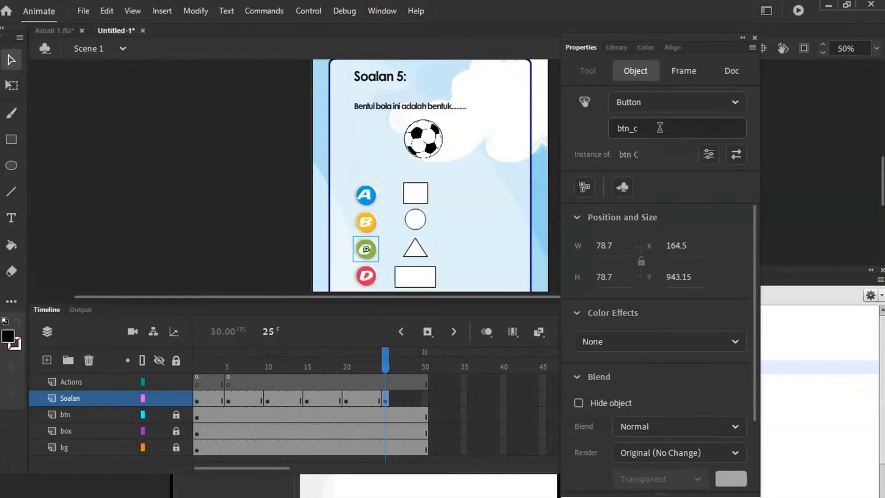
click(659, 128)
text(d)
click(367, 276)
click(651, 127)
text(4)
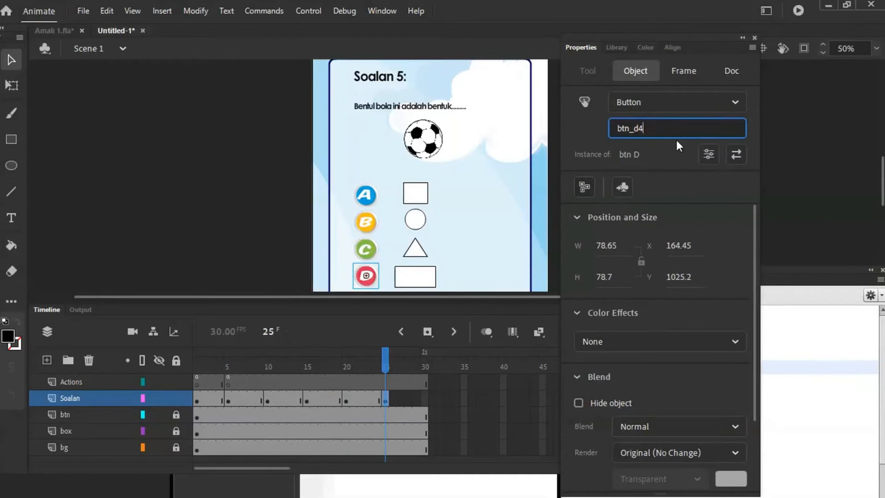
Separate the Properties panel into its own floating window beside the stage and close the leftover Library, Color and Align group.
drag(703, 37, 706, 24)
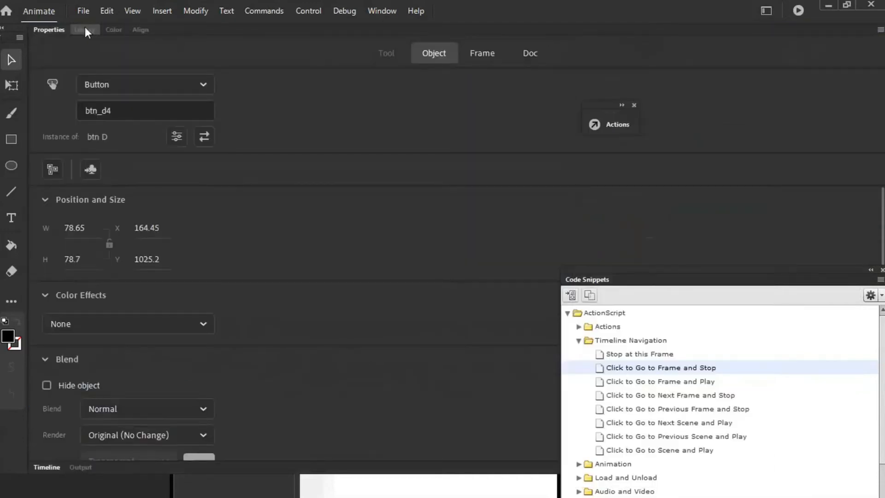
drag(206, 36, 91, 76)
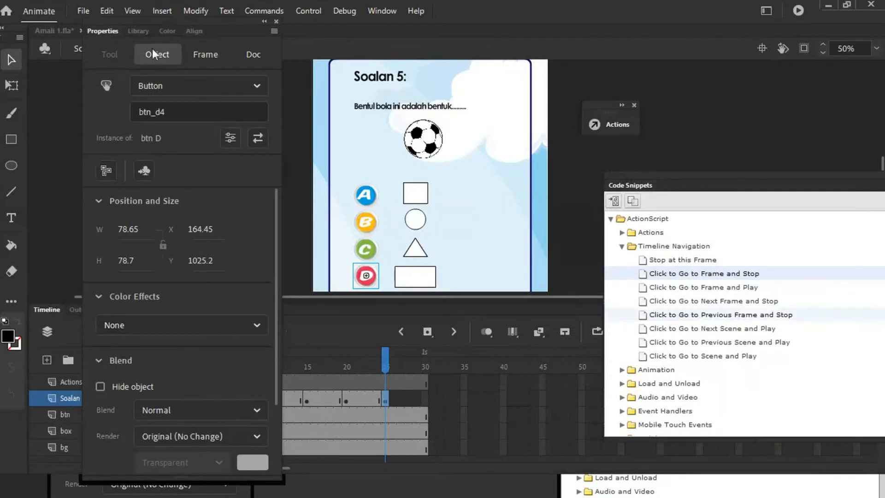
drag(440, 46, 604, 46)
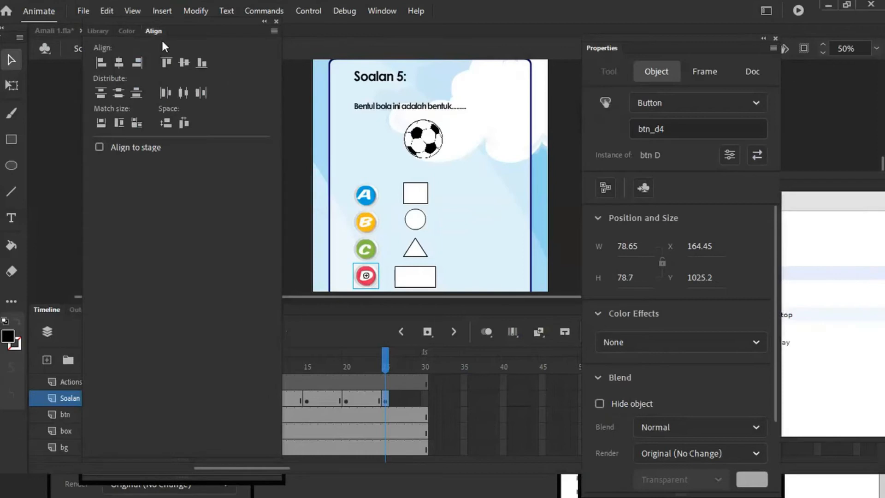
mouse_move(185, 43)
mouse_down()
mouse_move(122, 40)
mouse_move(196, 53)
mouse_up()
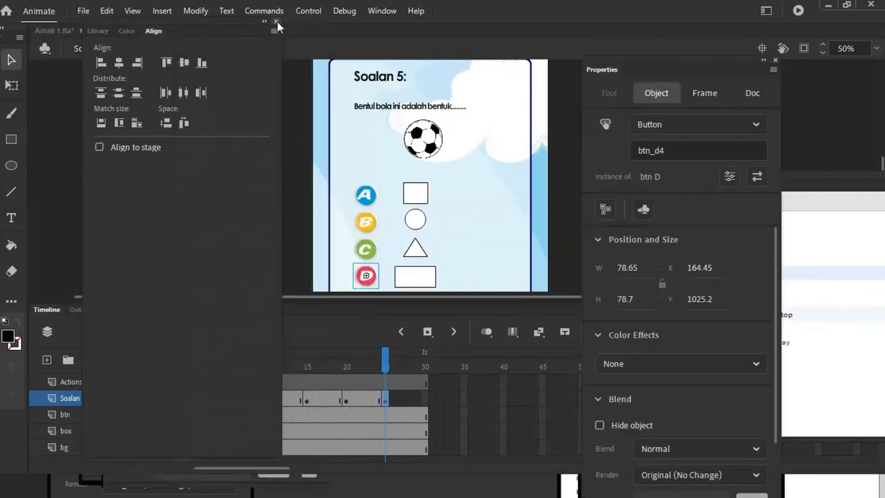
click(276, 21)
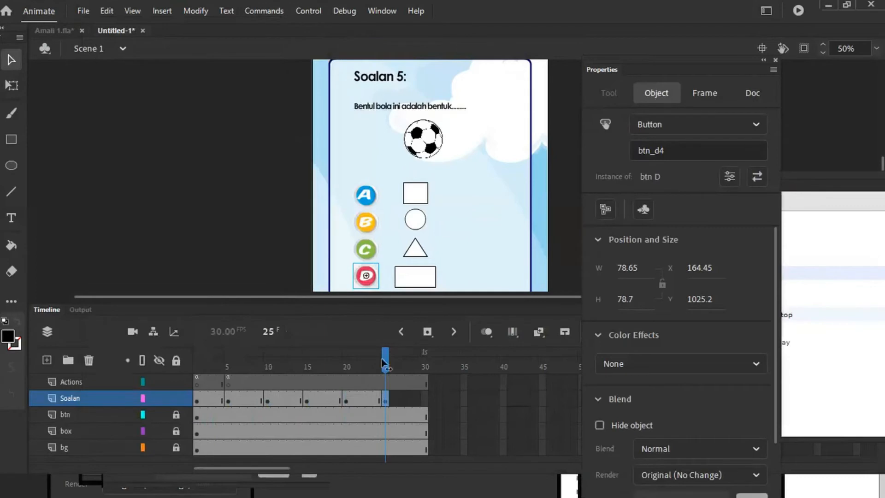
Apply the Click to Go to Frame and Stop code snippet to answer button A of Soalan 1 on frame 5.
drag(385, 366, 228, 366)
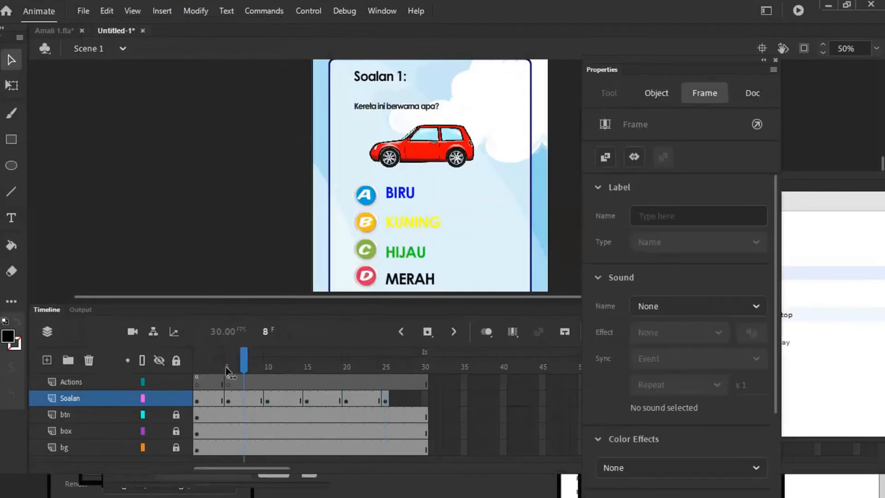
click(230, 405)
click(251, 263)
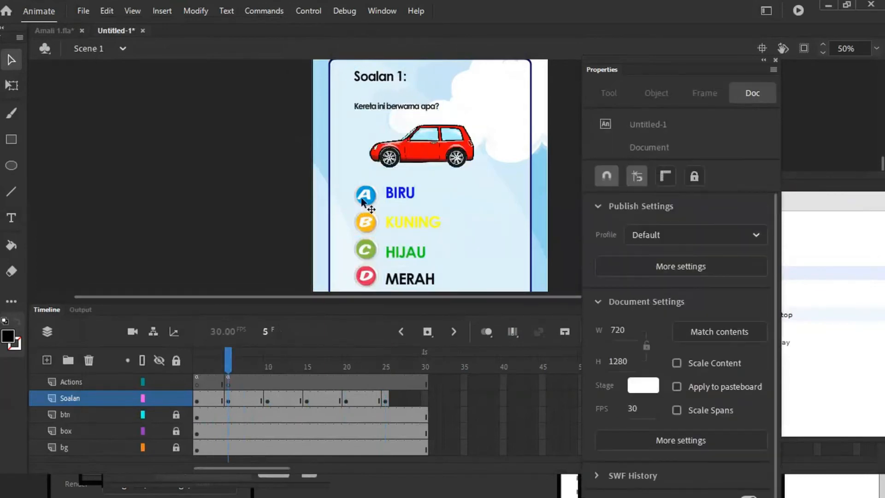
click(362, 200)
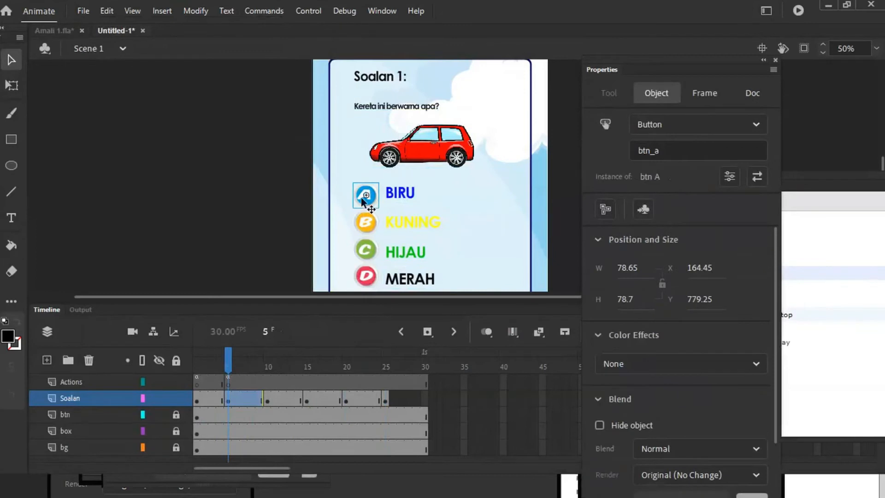
click(825, 208)
drag(788, 173, 698, 136)
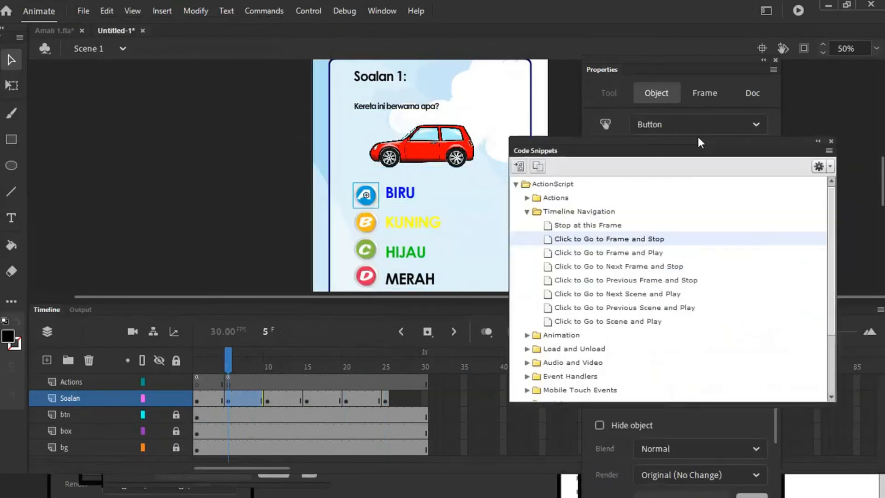
double_click(615, 240)
Set the gotoAndStop target frame in the btn_a click handler to 10.
click(311, 228)
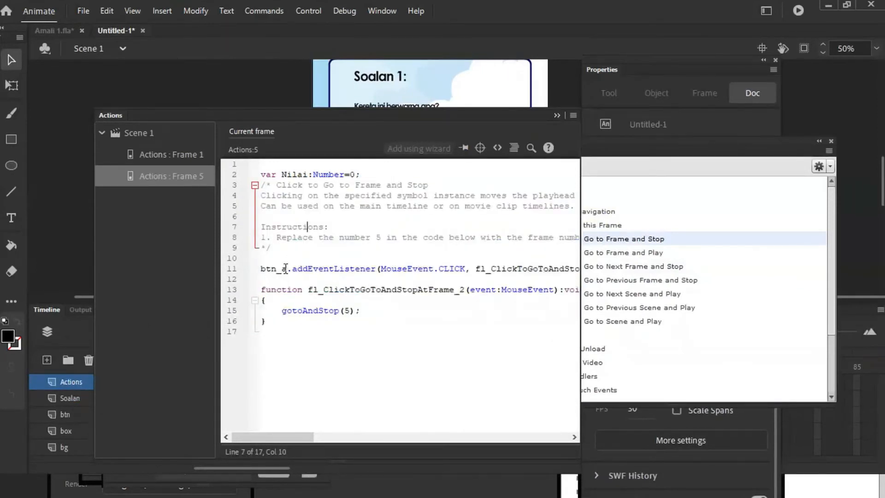
drag(287, 270, 263, 265)
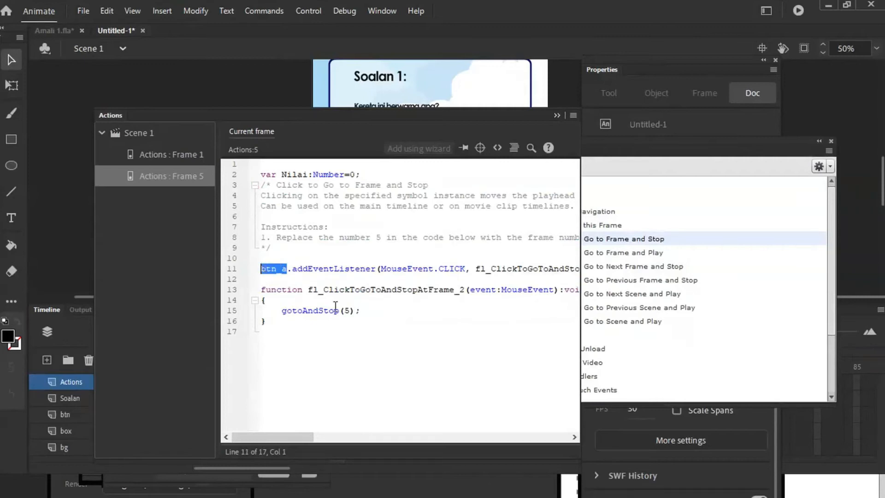
click(350, 310)
double_click(349, 310)
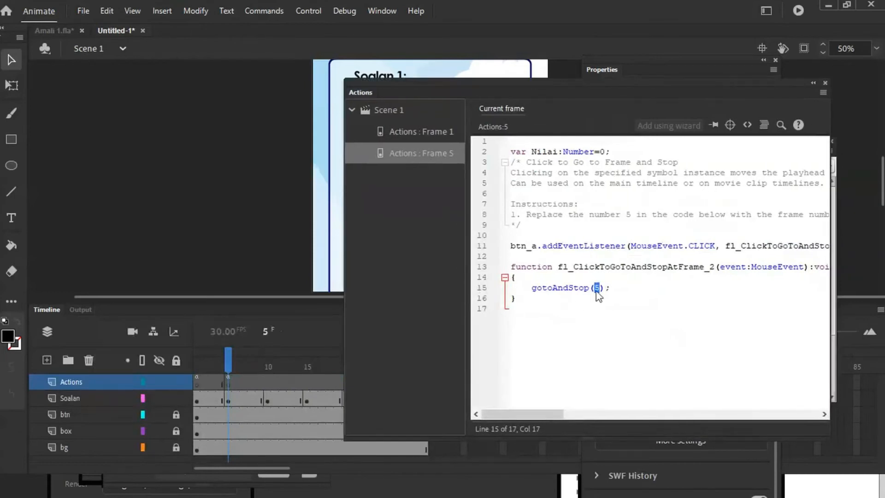
key(BackSpace)
text(10)
Apply the Click to Go to Frame and Stop snippet to answer button B of Soalan 1 and set its gotoAndStop target to 15.
drag(600, 84, 420, 313)
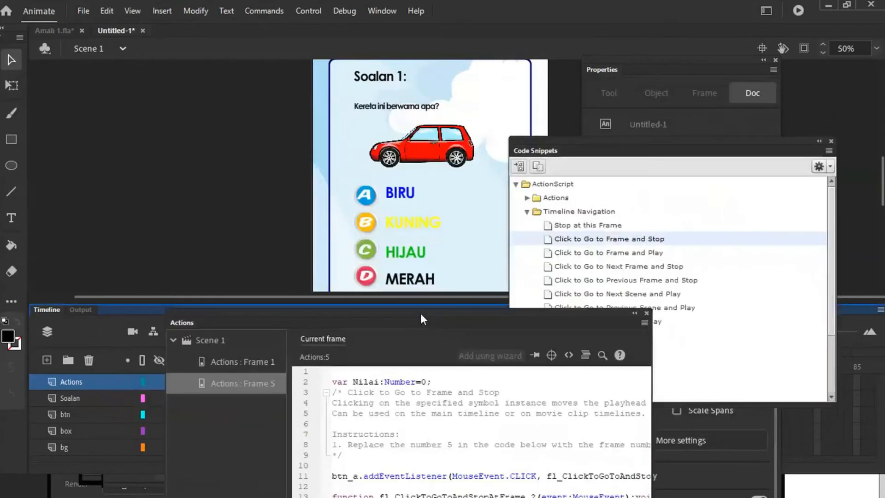
click(363, 223)
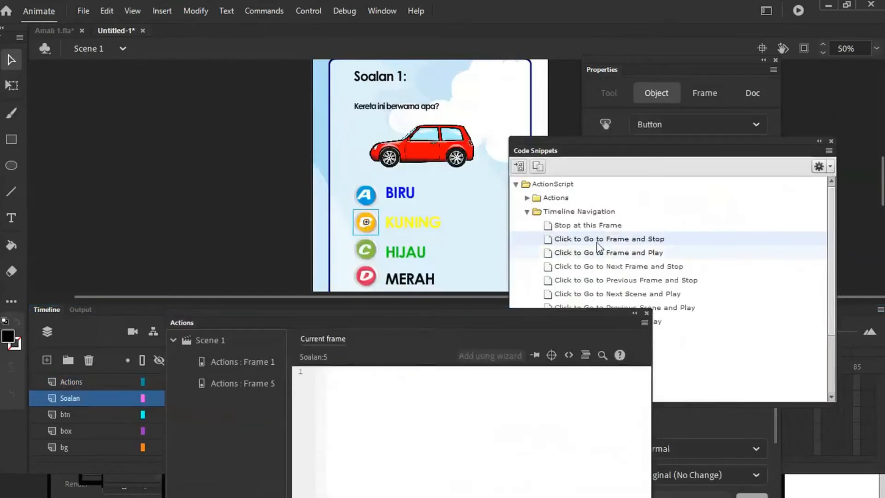
double_click(550, 239)
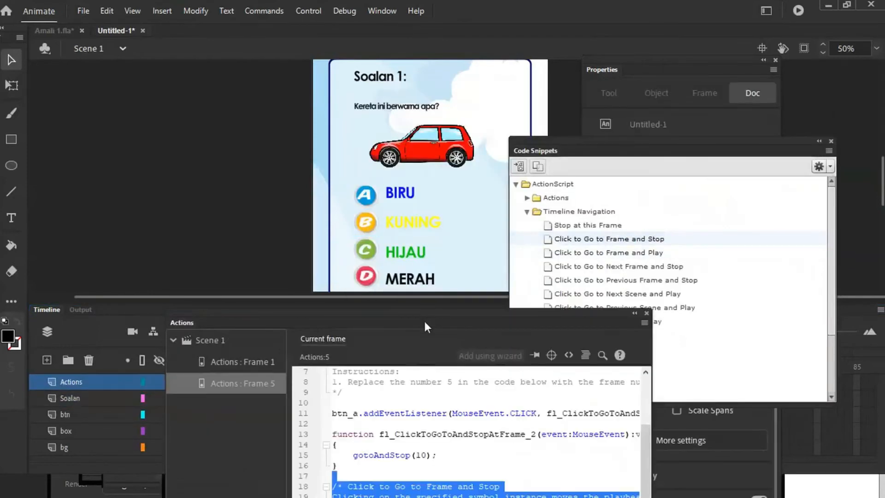
drag(424, 315, 596, 82)
click(462, 396)
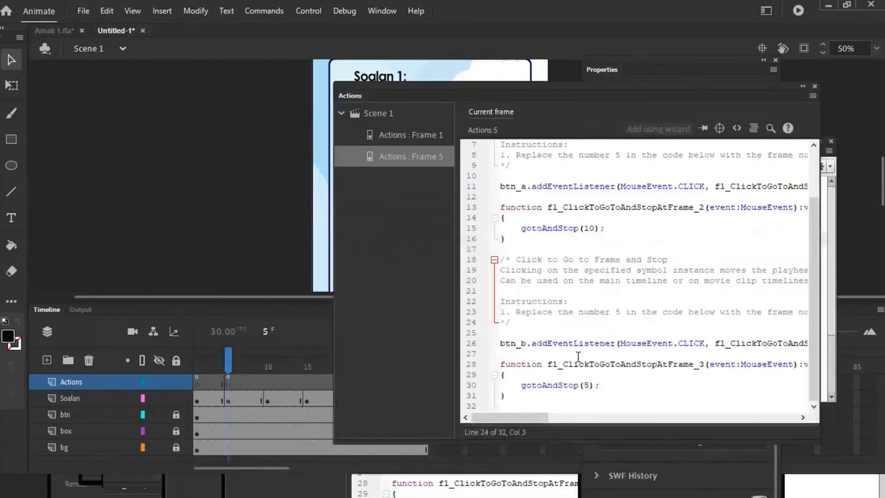
double_click(587, 384)
text(15)
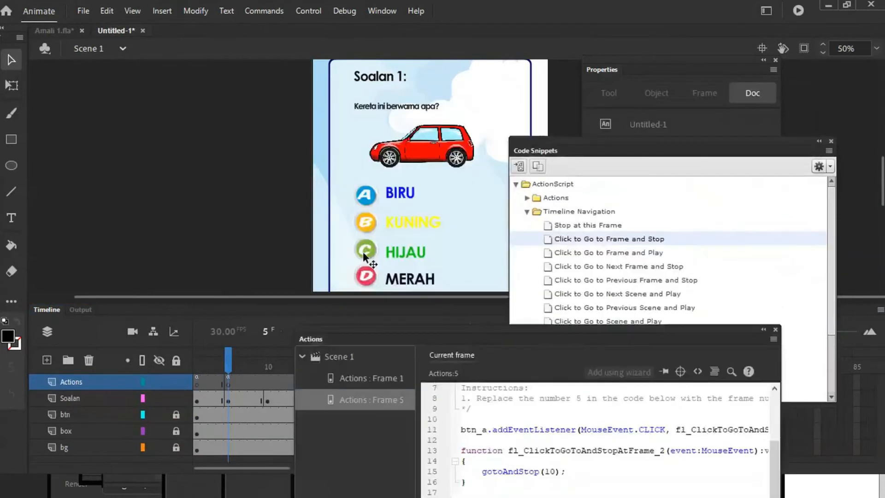
Apply the Click to Go to Frame and Stop snippet to answer buttons C and D of Soalan 1.
click(364, 250)
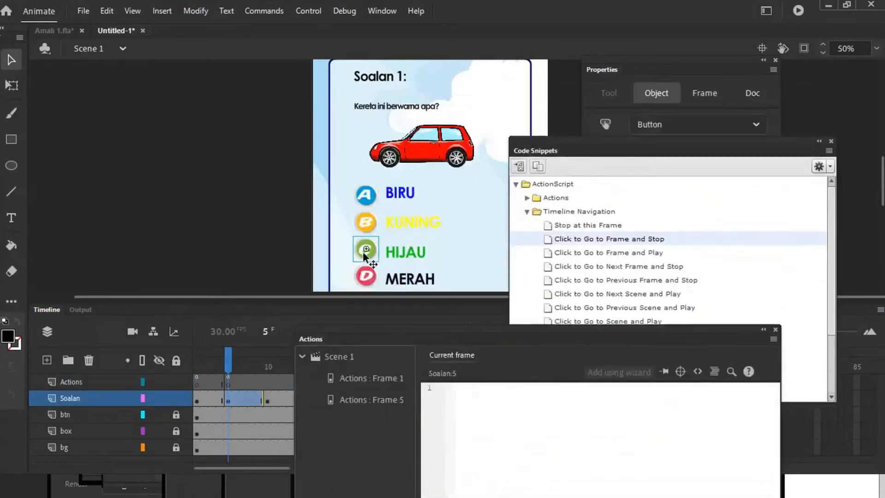
double_click(548, 241)
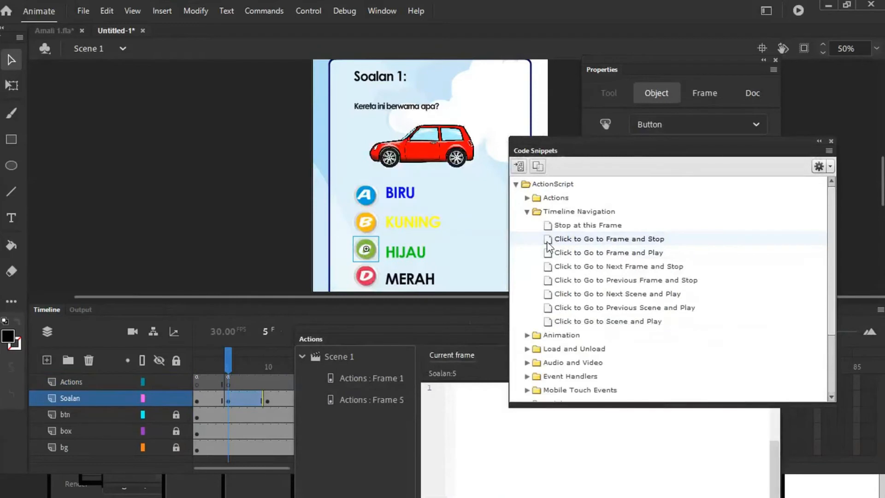
click(364, 275)
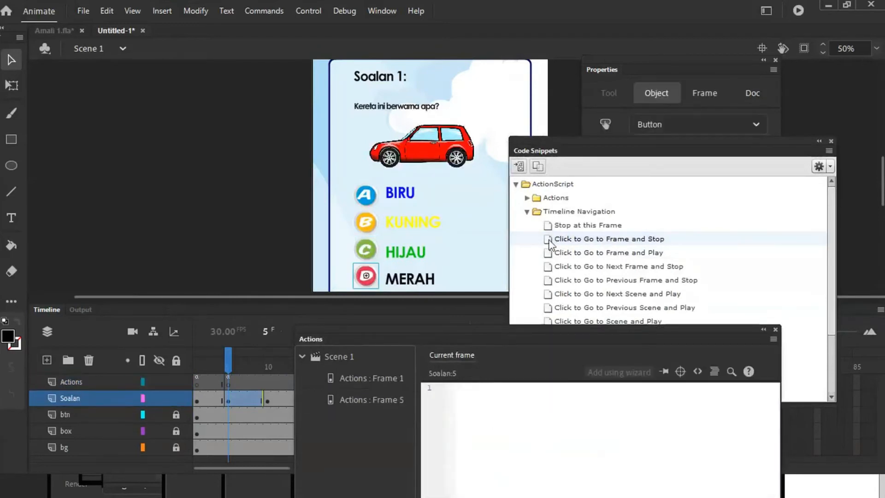
click(550, 242)
double_click(549, 241)
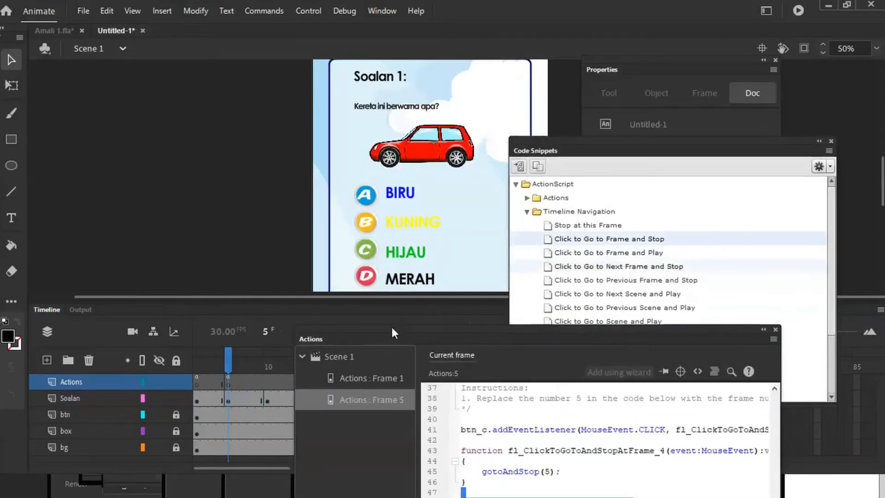
Set the gotoAndStop target frame to 10 in the btn_d and btn_c click handlers on frame 5.
drag(392, 328, 413, 70)
click(511, 299)
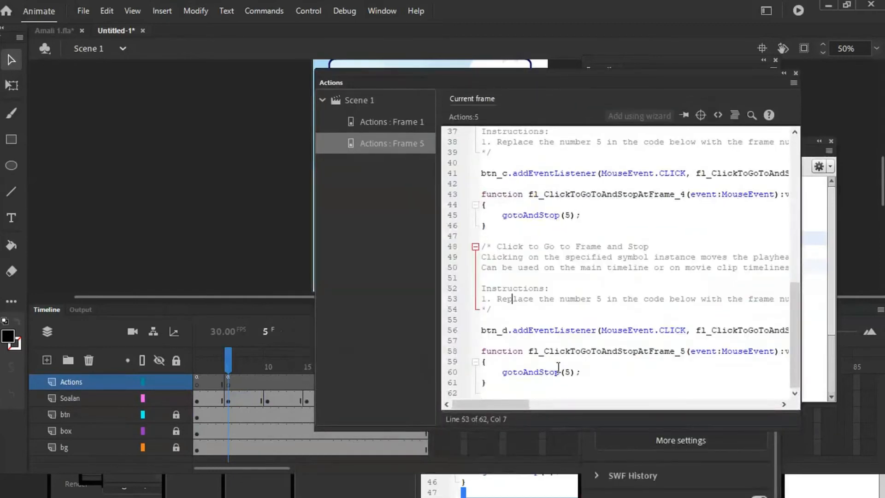
click(564, 371)
double_click(567, 372)
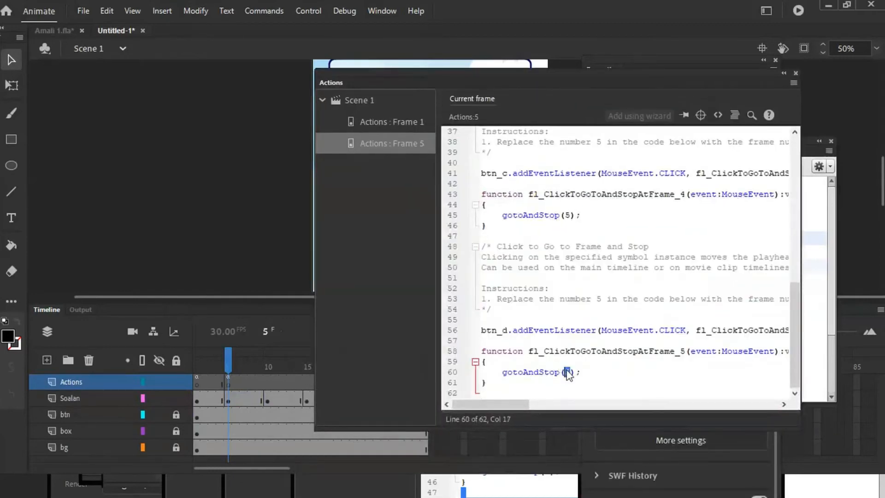
text(10)
double_click(570, 215)
text(10)
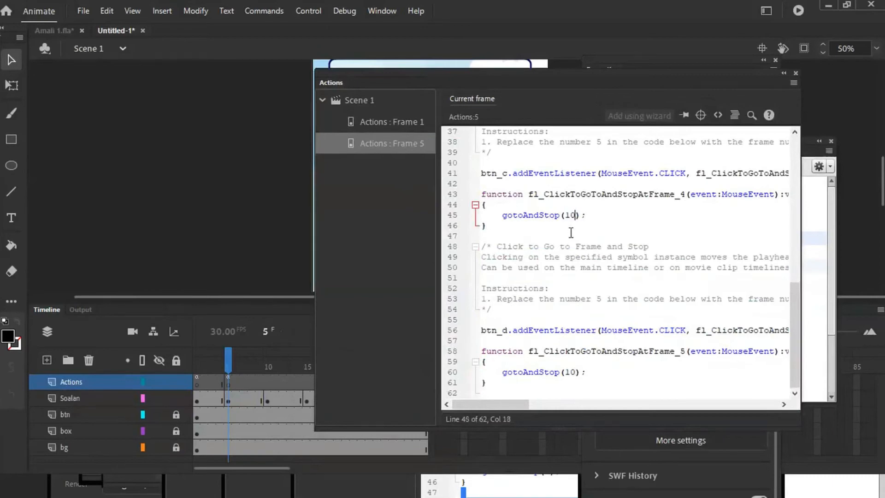
drag(548, 67, 546, 78)
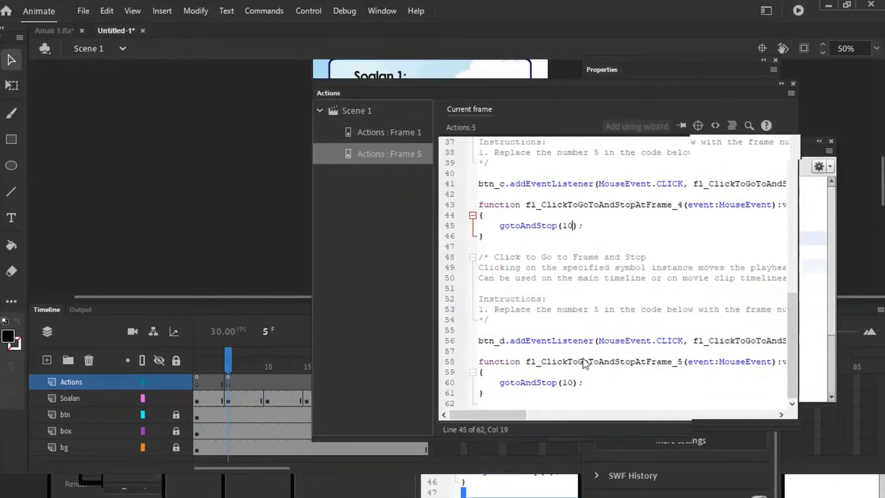
Apply the Click to Go to Frame and Stop snippet to answer button A of Soalan 2 on frame 10.
drag(583, 358, 651, 300)
click(266, 399)
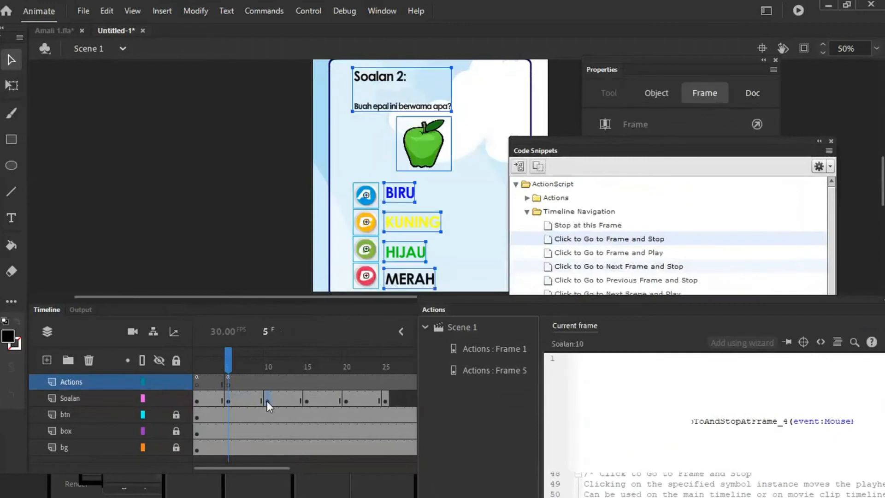
click(289, 219)
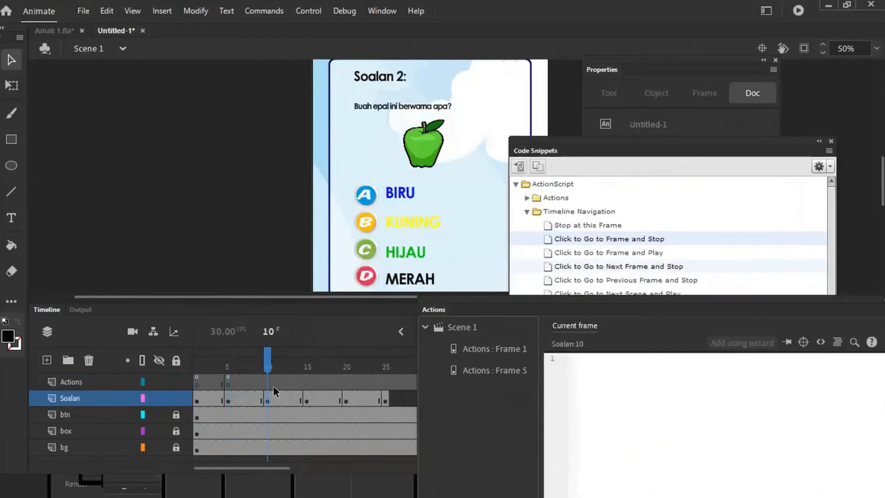
click(369, 195)
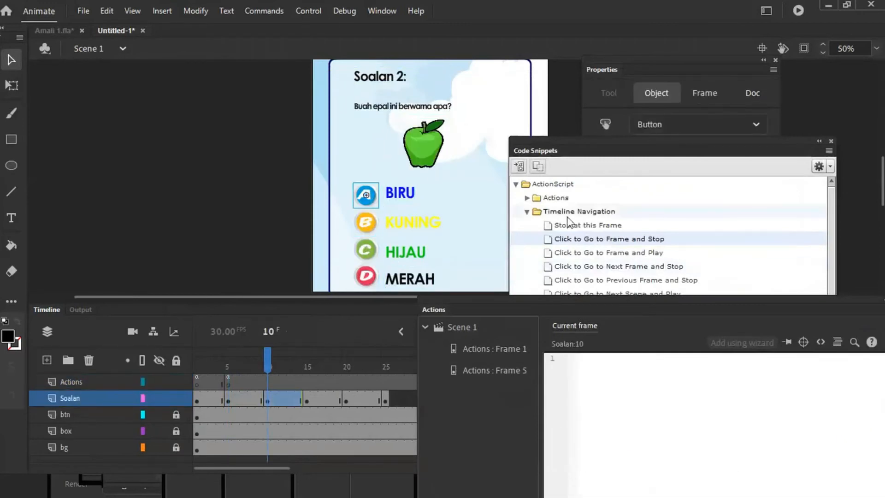
click(583, 240)
double_click(583, 240)
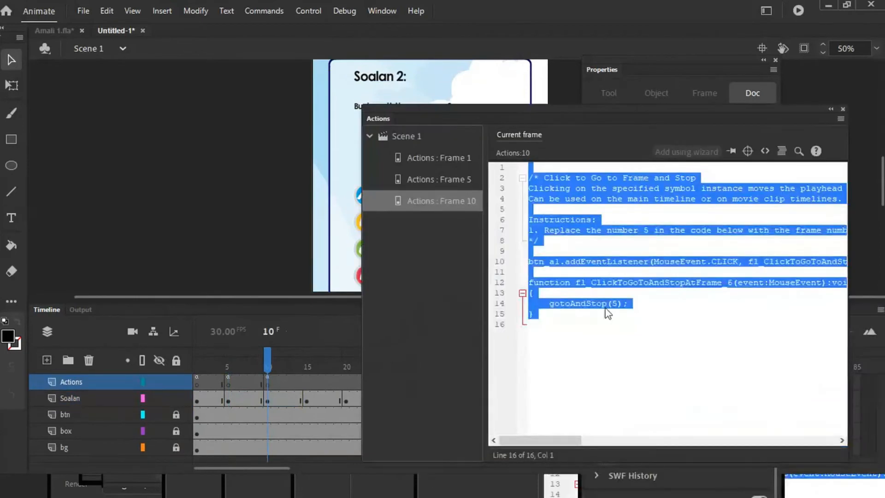
Set the gotoAndStop target frame in the btn_a1 click handler to 15.
click(555, 241)
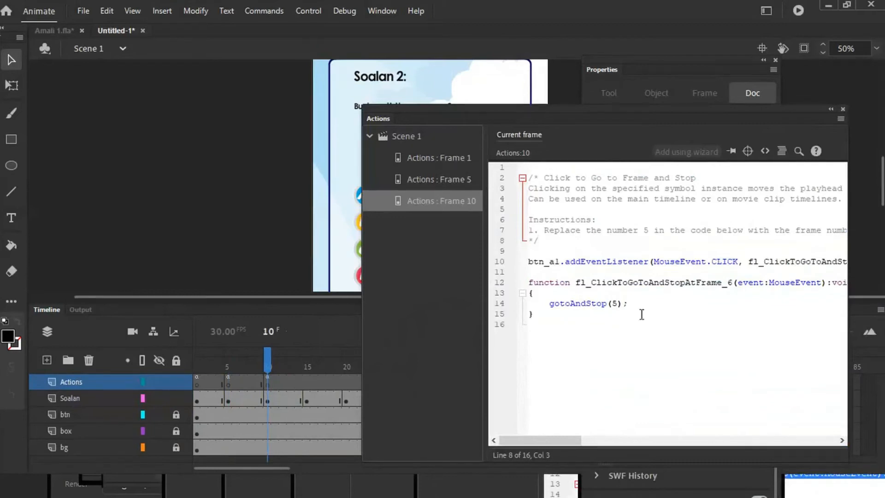
click(616, 304)
key(Left)
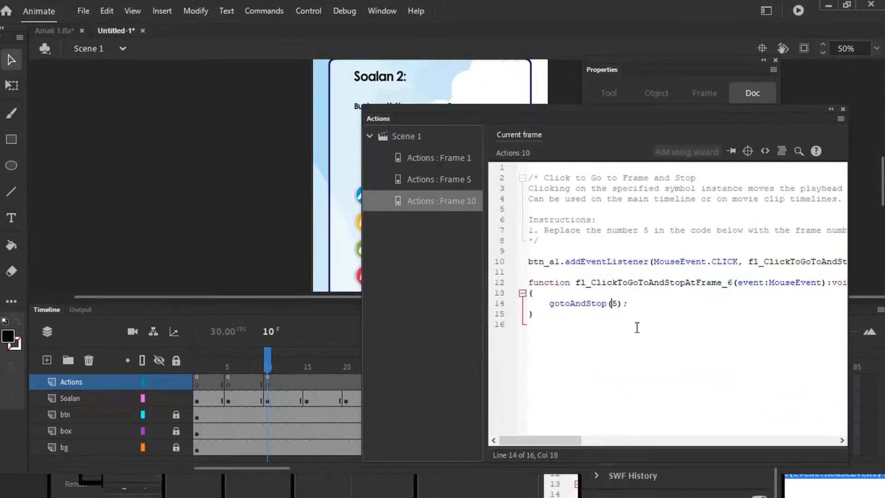
text(1)
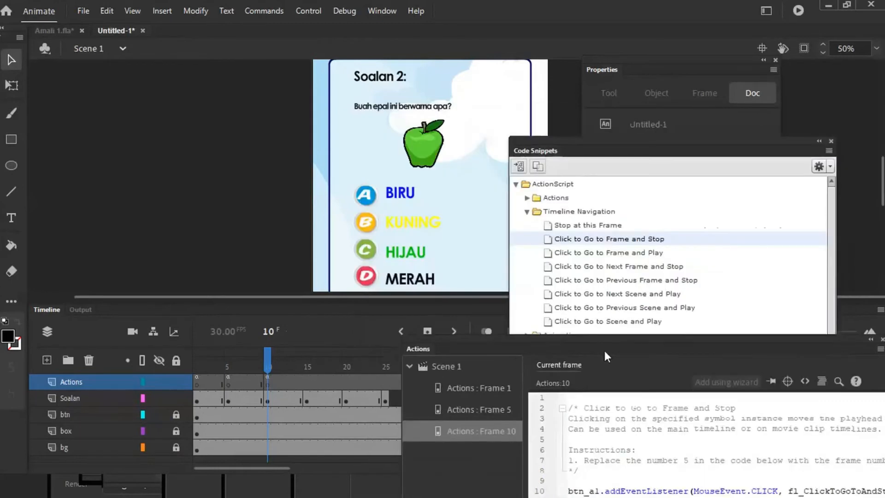
Apply the Click to Go to Frame and Stop snippet to answer buttons B, C and D of Soalan 2.
drag(605, 351, 590, 372)
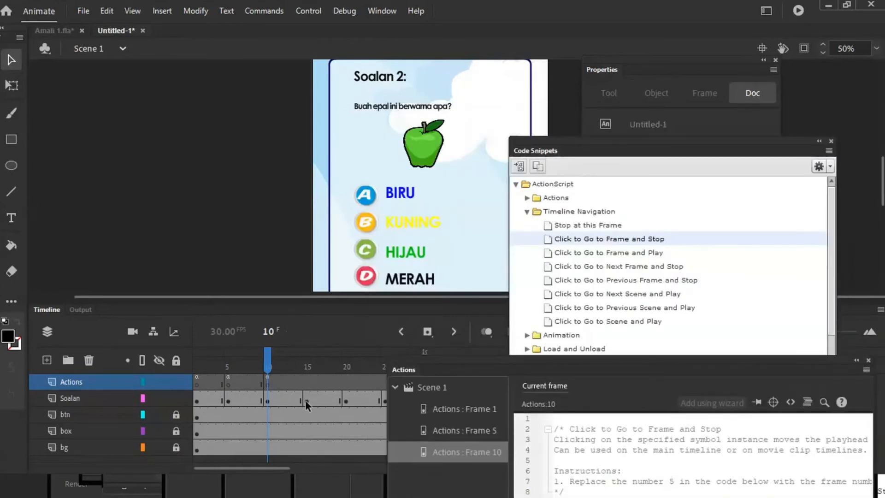
click(363, 222)
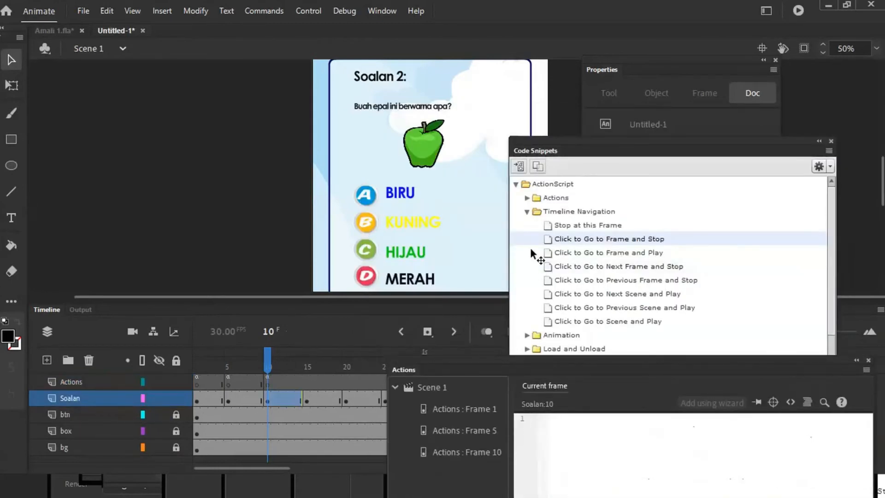
double_click(545, 244)
click(367, 249)
double_click(547, 245)
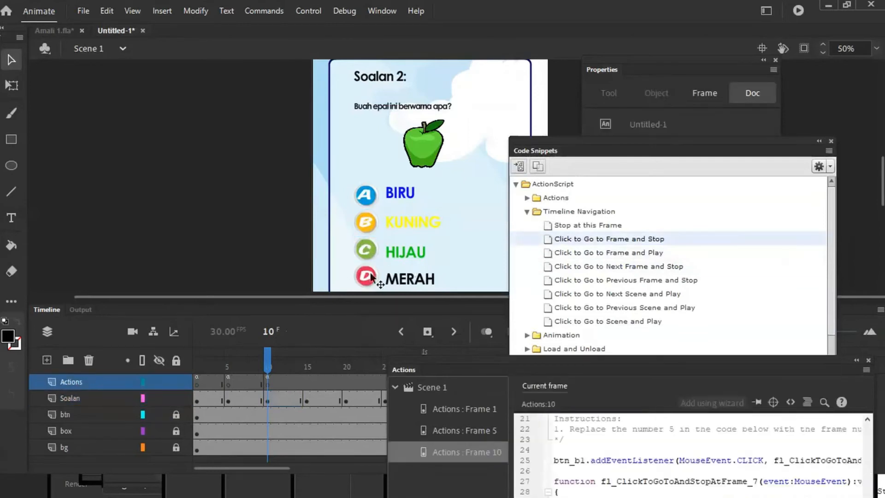
click(370, 276)
double_click(547, 239)
Set the gotoAndStop target frame to 15 in the btn_c1 and btn_d1 click handlers.
drag(488, 361, 515, 52)
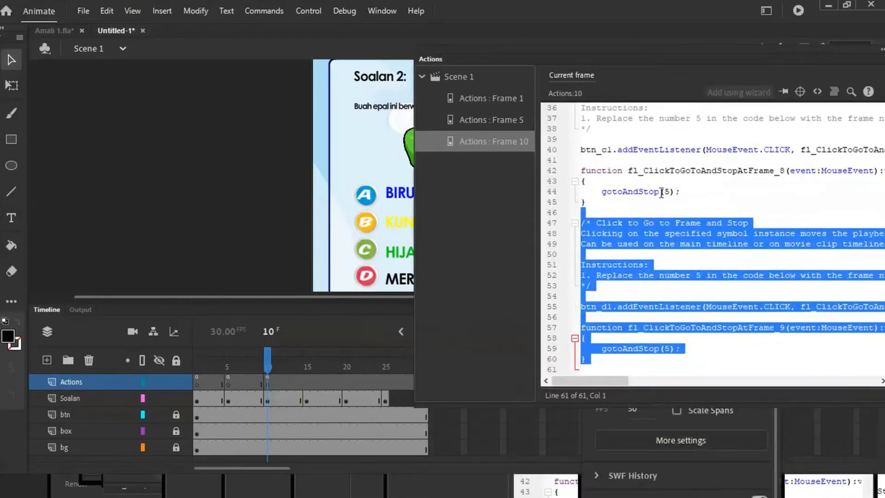
click(666, 192)
double_click(667, 191)
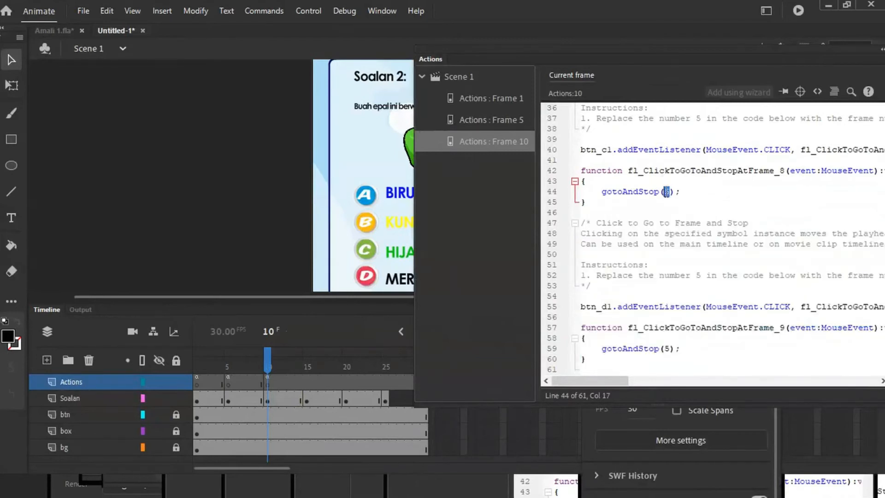
key(Left)
text(1)
click(667, 349)
text(1)
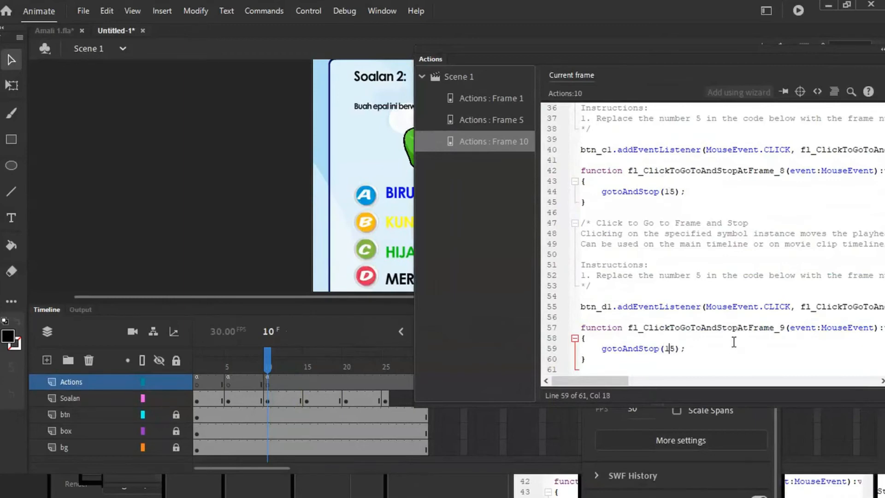
Set the gotoAndStop target frame in the btn_b1 click handler to 15 and review the btn_a1 handler.
scroll(733, 327, up, 5)
click(667, 191)
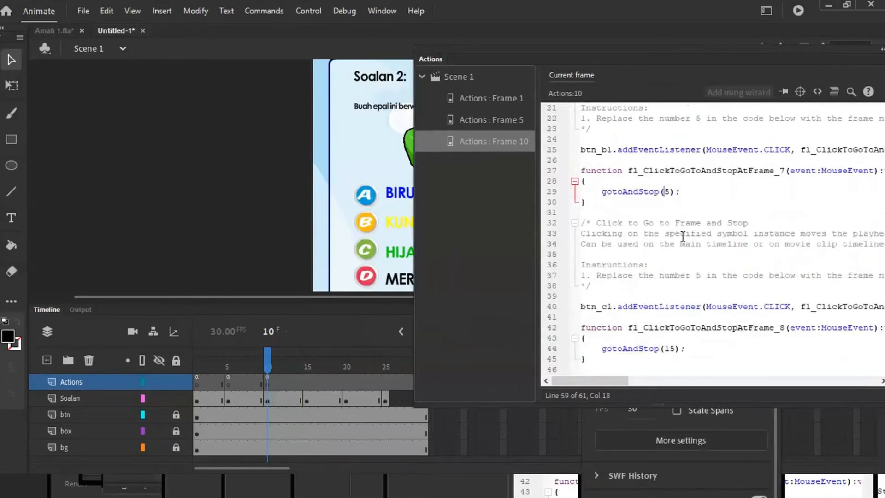
text(1)
scroll(650, 206, up, 2)
scroll(650, 206, up, 2)
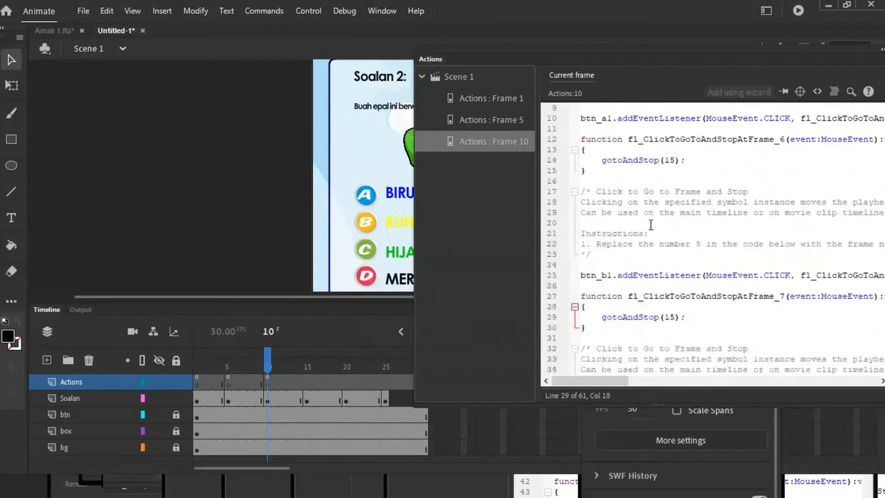
scroll(651, 224, up, 1)
drag(606, 151, 612, 150)
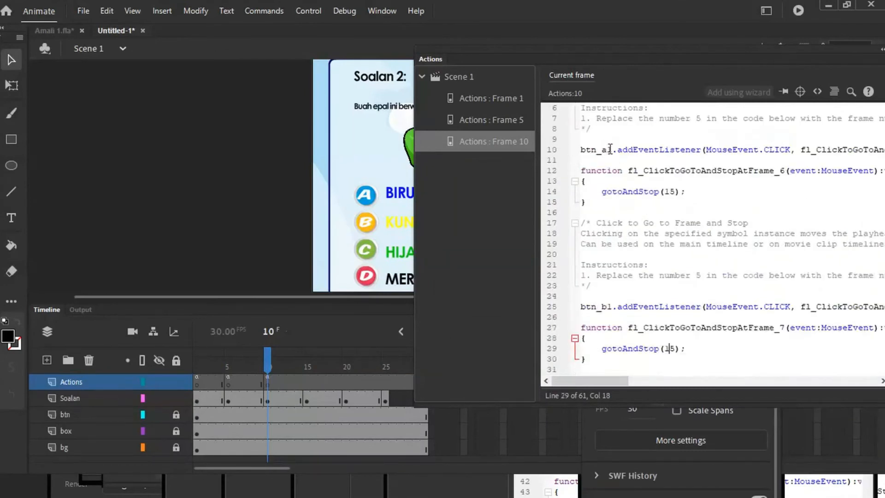
drag(675, 192, 669, 192)
Apply the Click to Go to Frame and Stop snippet to answer button A of Soalan 3 on frame 15.
click(306, 400)
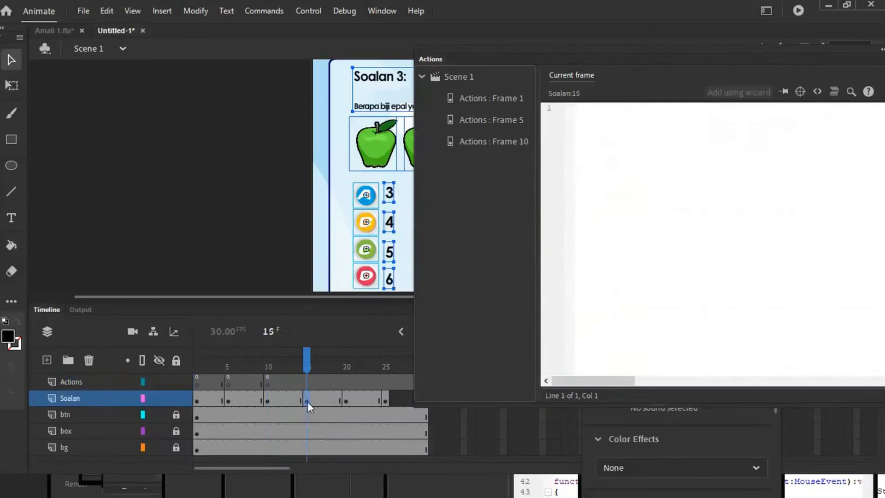
click(366, 199)
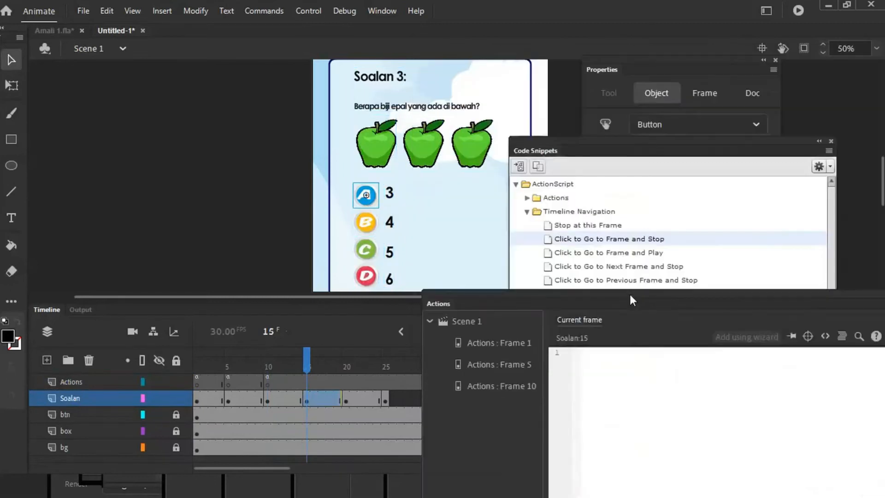
drag(629, 292, 636, 317)
click(544, 243)
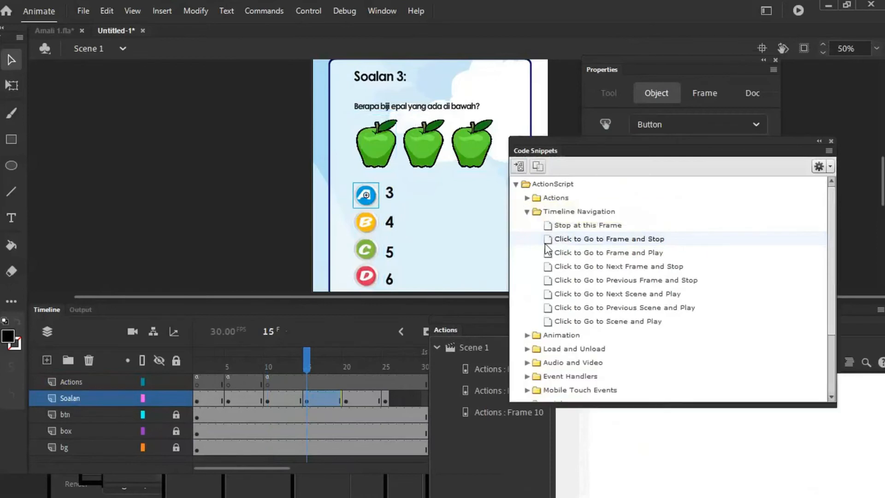
double_click(549, 239)
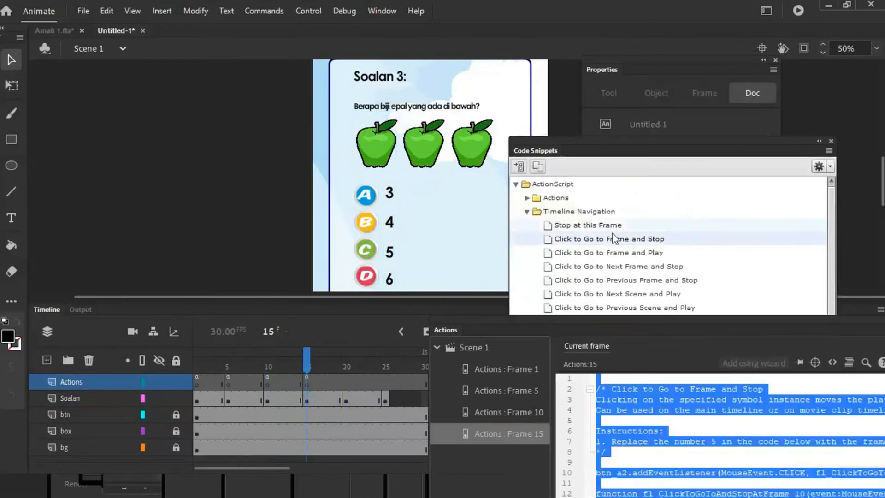
Apply the Click to Go to Frame and Stop snippet to answer buttons B, C and D of Soalan 3.
click(368, 220)
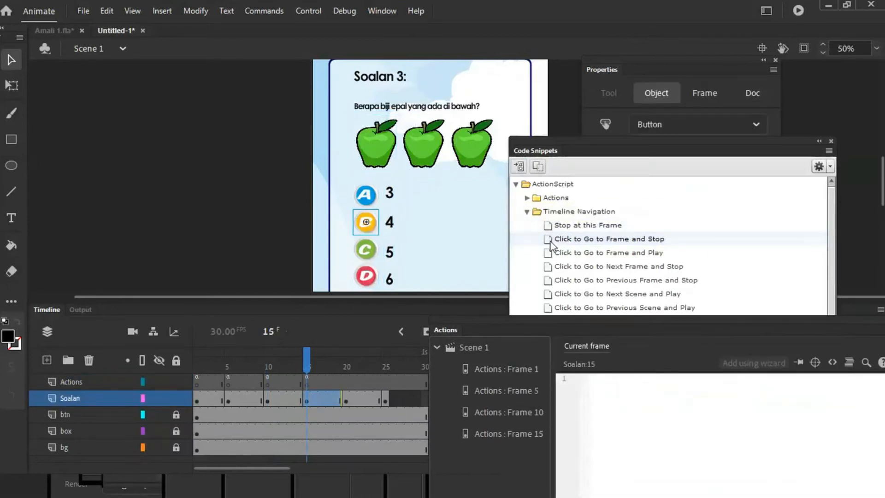
double_click(551, 240)
click(367, 250)
double_click(546, 240)
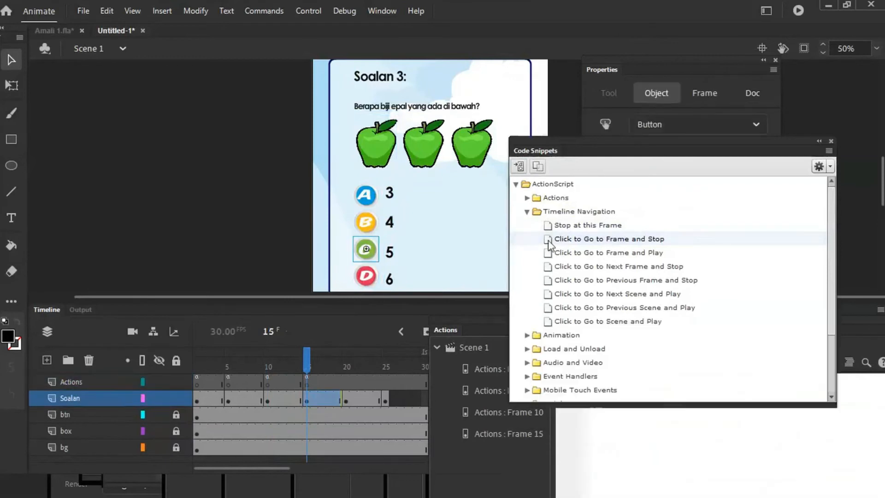
click(368, 276)
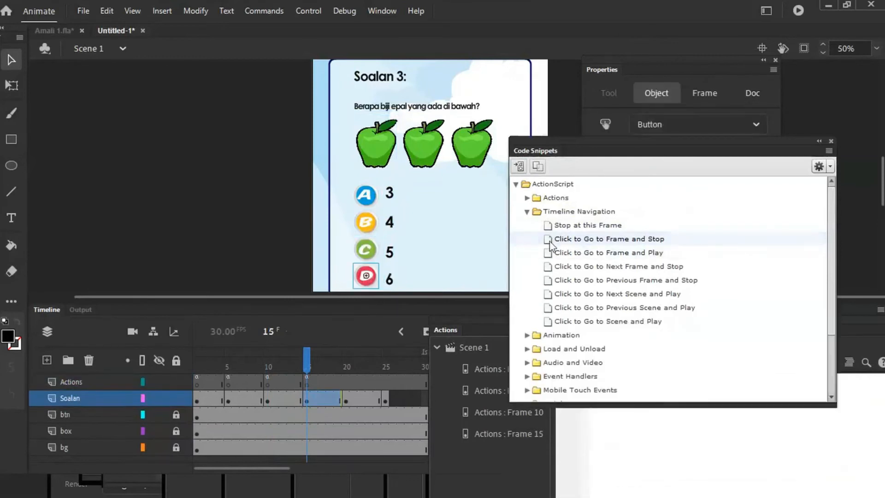
double_click(549, 239)
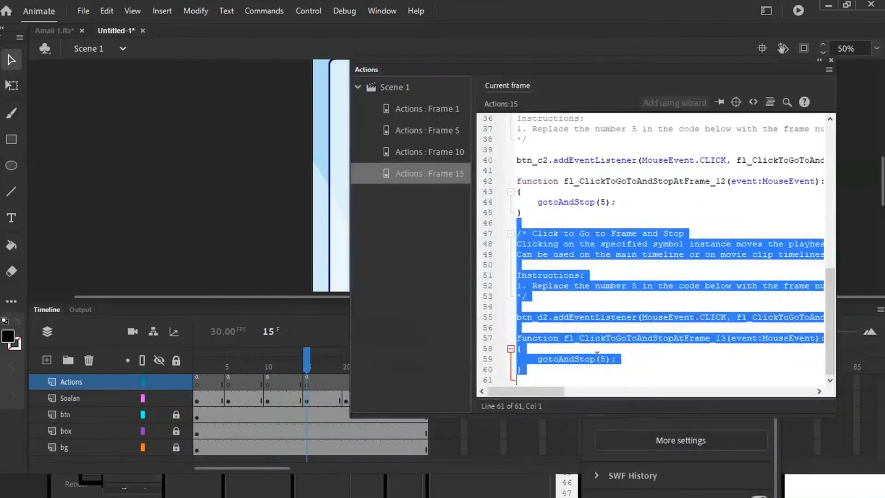
Set the gotoAndStop target frame to 20 in the btn_d2 and btn_c2 click handlers.
click(597, 354)
double_click(602, 359)
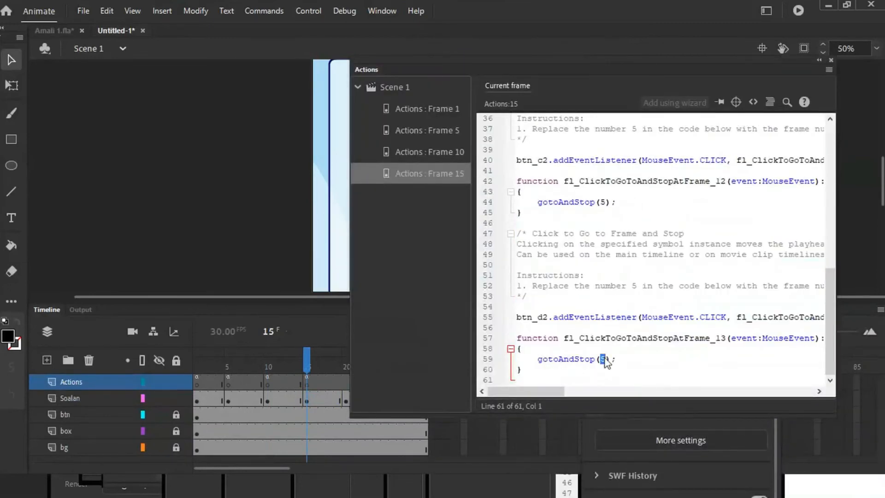
text(20)
double_click(603, 202)
text(20)
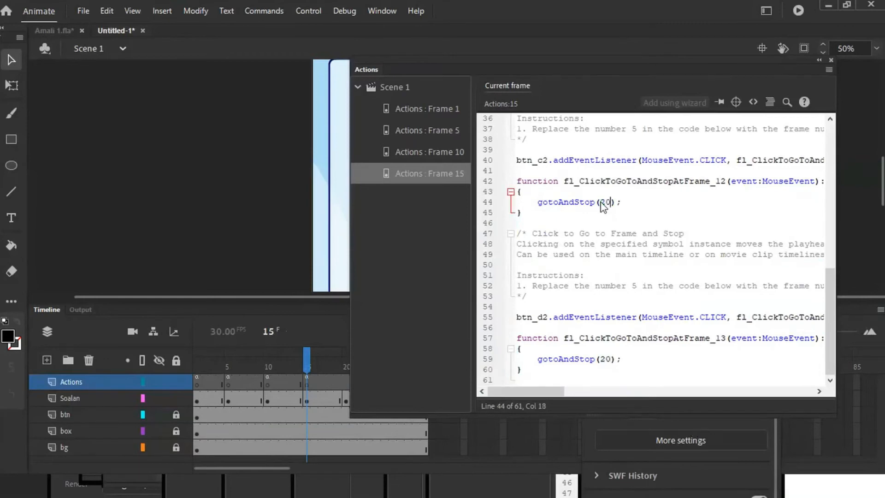
Set the gotoAndStop target frame to 20 in the btn_b2 and btn_a2 click handlers.
scroll(596, 150, up, 3)
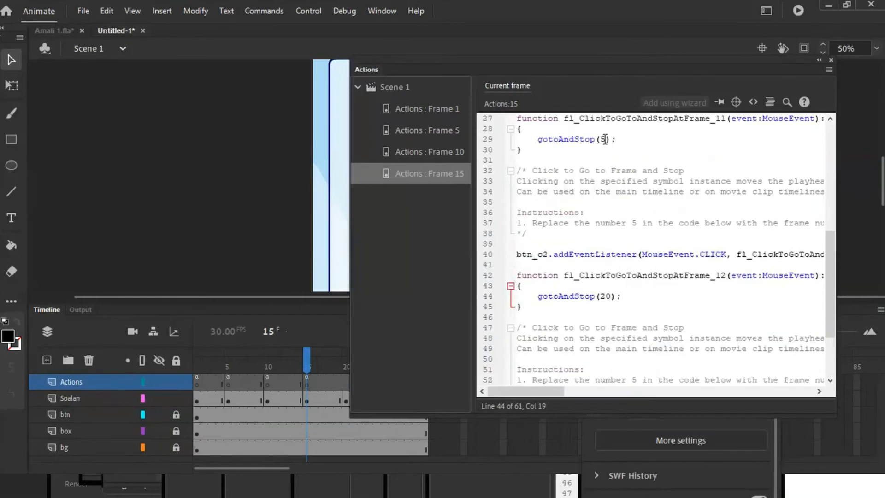
double_click(602, 139)
text(20)
scroll(607, 228, up, 8)
double_click(604, 233)
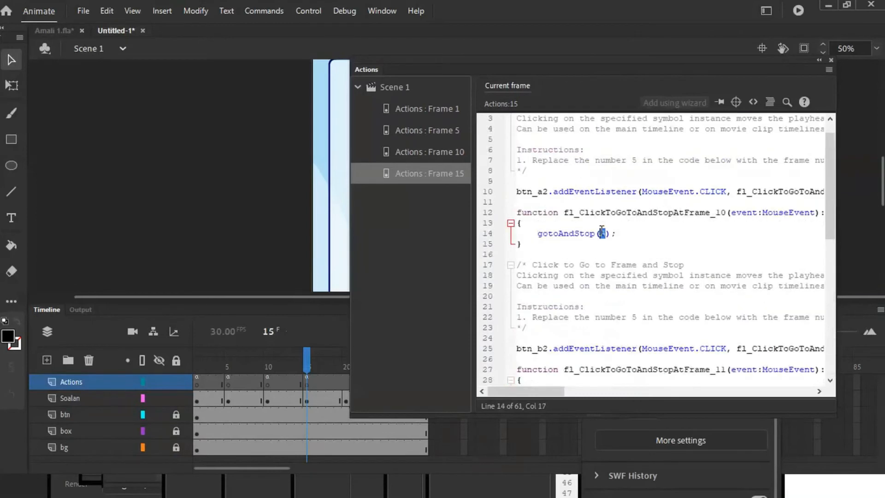
text(20)
scroll(612, 254, up, 1)
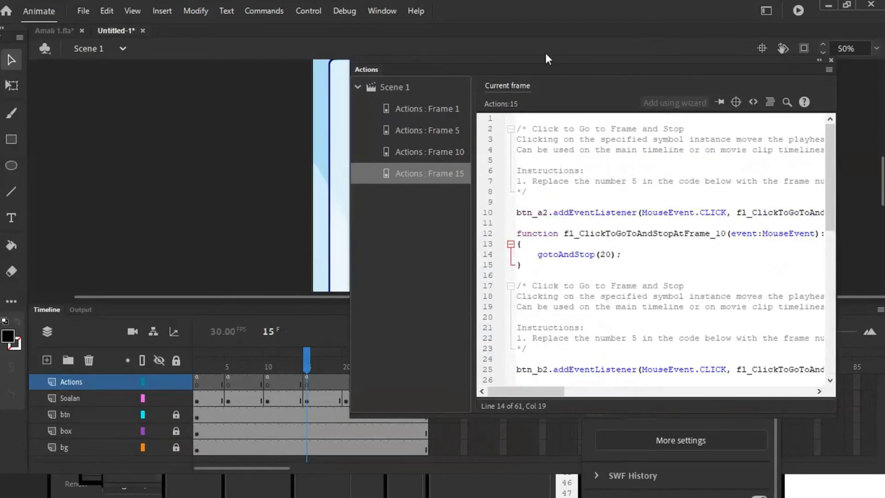
Apply the Click to Go to Frame and Stop snippet to answer buttons A and B of Soalan 4 on frame 20.
double_click(537, 67)
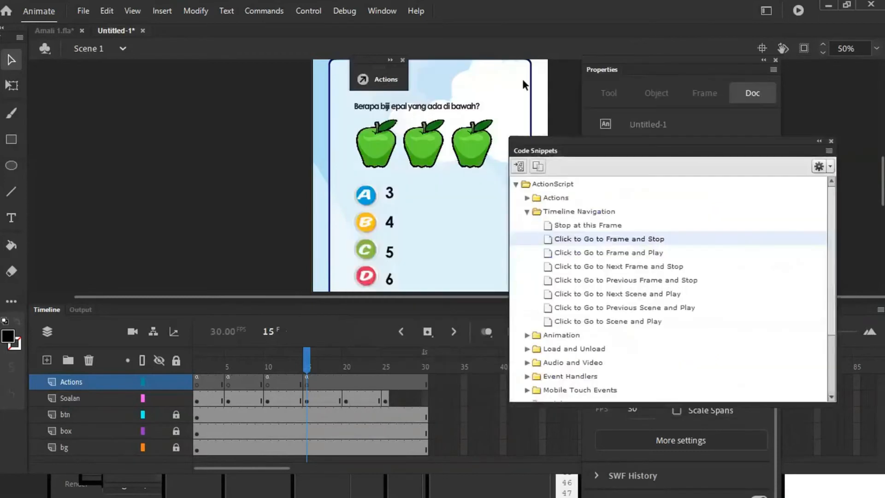
click(347, 401)
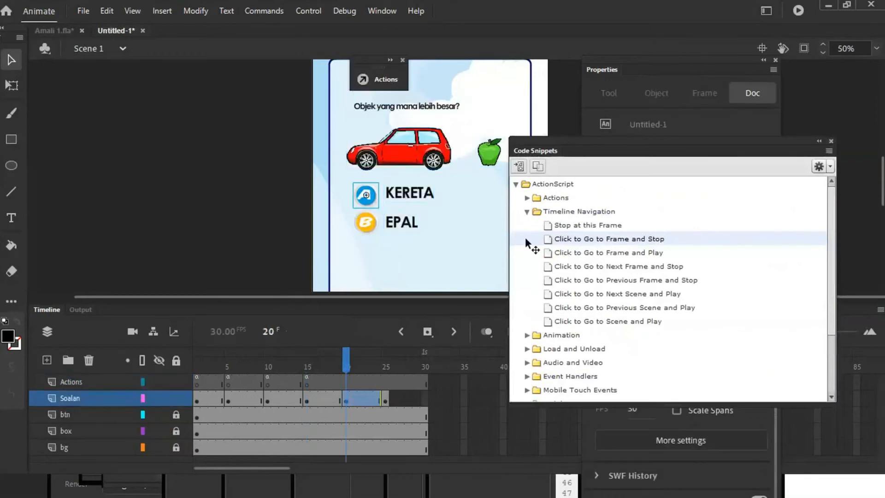
drag(524, 237, 365, 225)
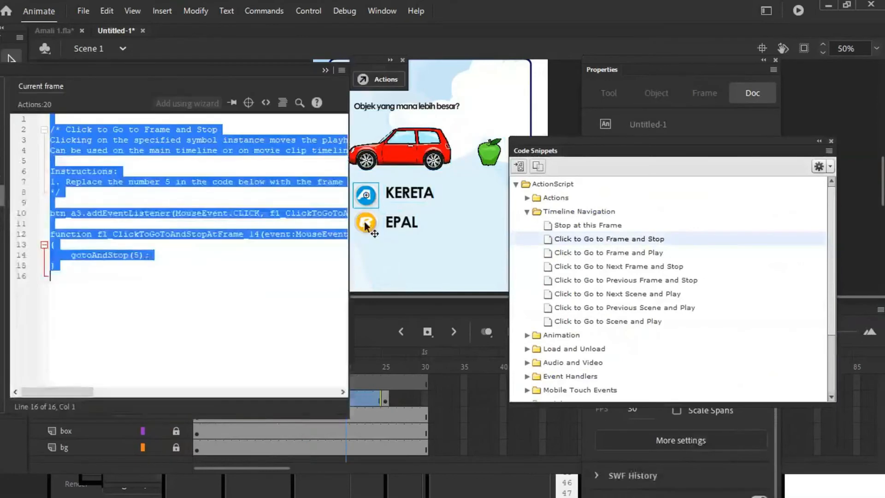
click(365, 224)
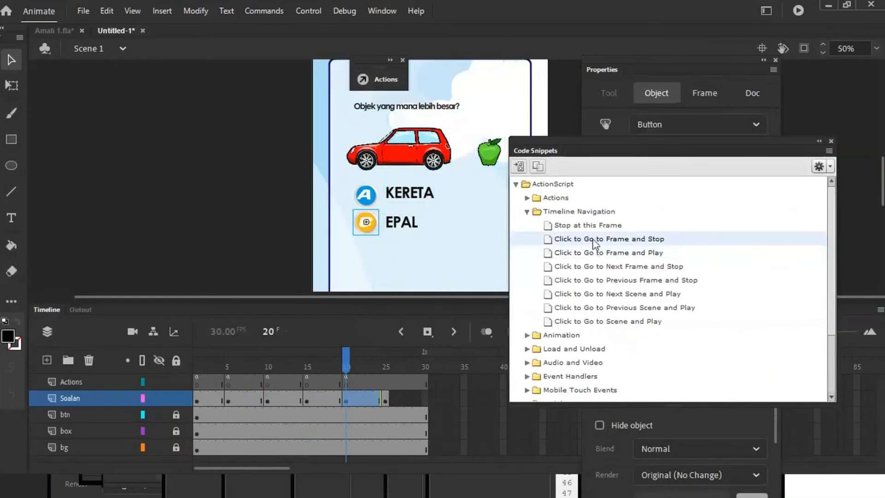
double_click(594, 240)
Set the gotoAndStop target frame to 25 in the btn_b3 and btn_a3 click handlers.
click(172, 265)
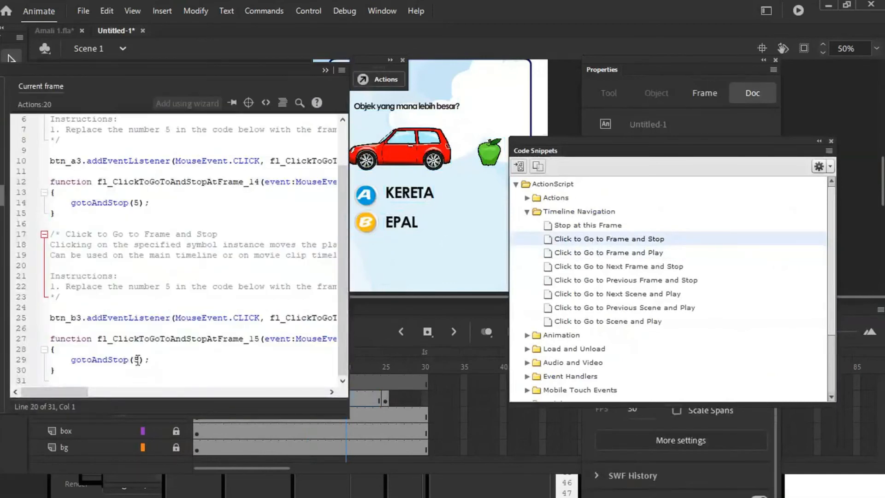
click(137, 360)
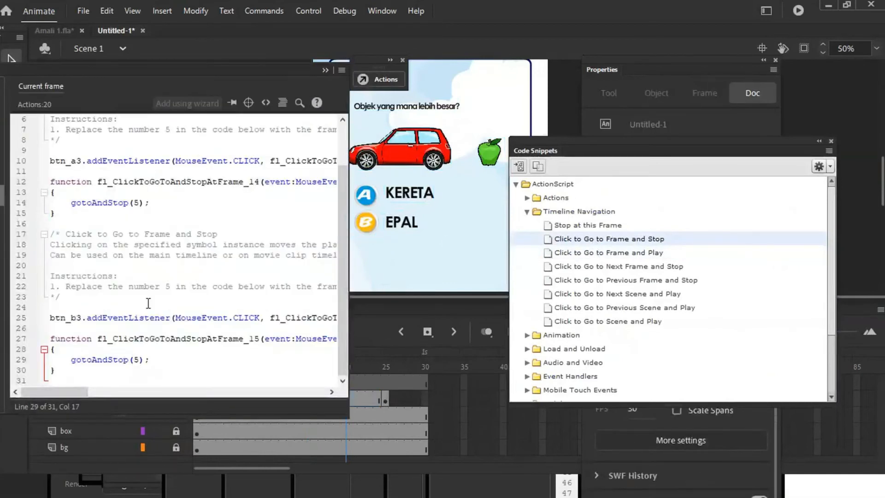
text(2)
click(136, 202)
text(2)
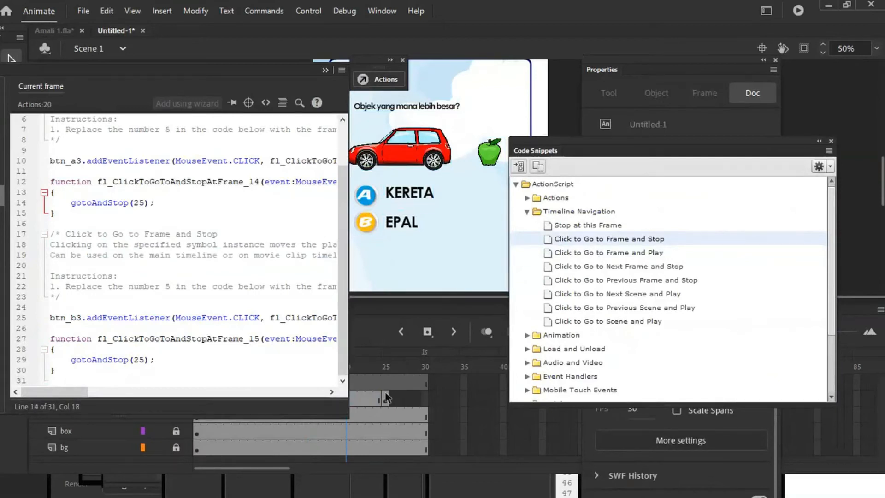
Apply the Click to Go to Frame and Stop snippet to answer button A of the football question on frame 25, with target frame 25.
click(386, 397)
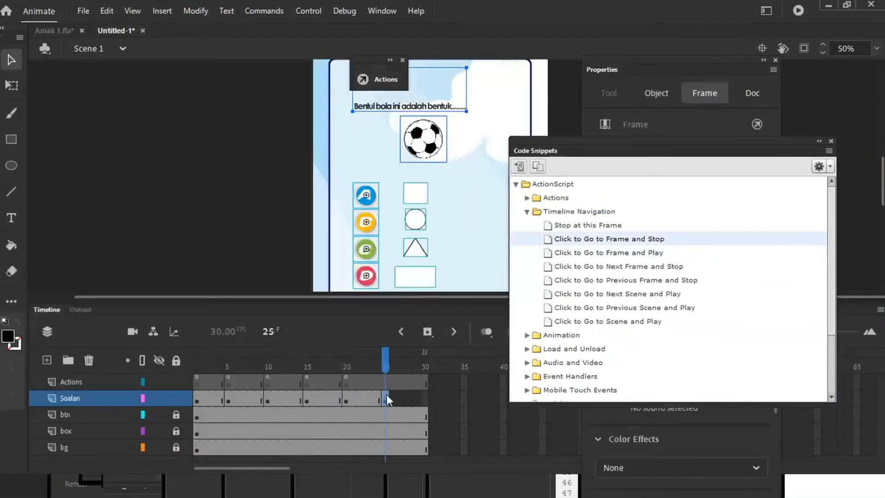
click(379, 203)
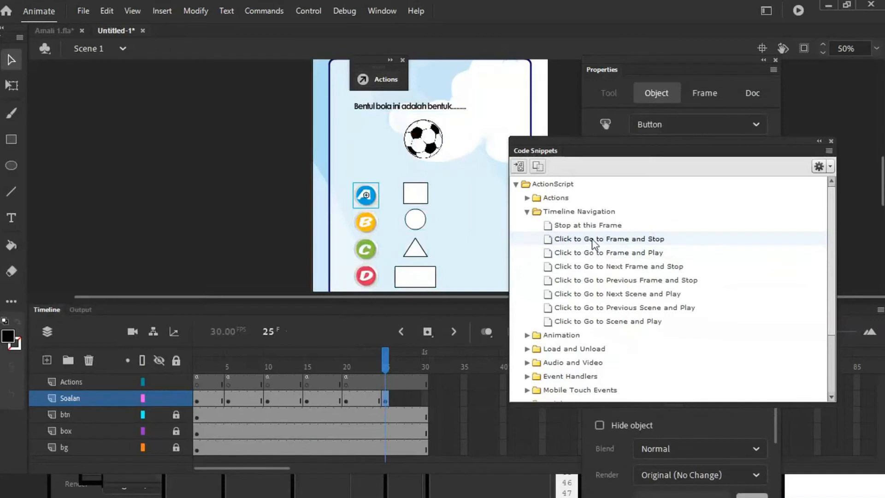
double_click(593, 240)
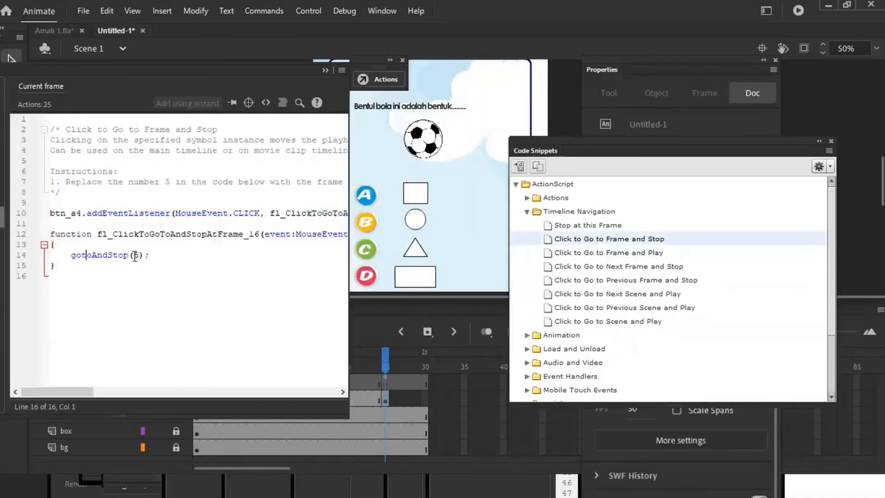
double_click(136, 255)
text(25)
Apply the Click to Go to Frame and Stop snippet to answer buttons B, C and D of the football question.
click(371, 226)
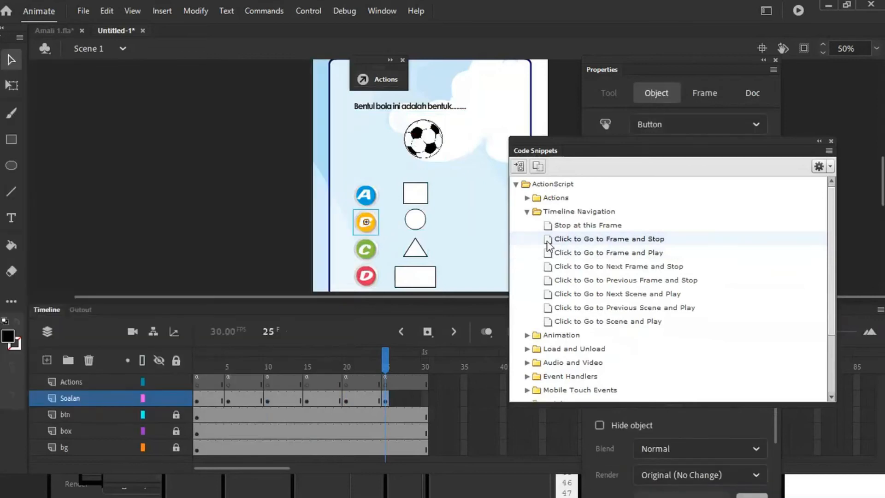
double_click(560, 239)
click(371, 244)
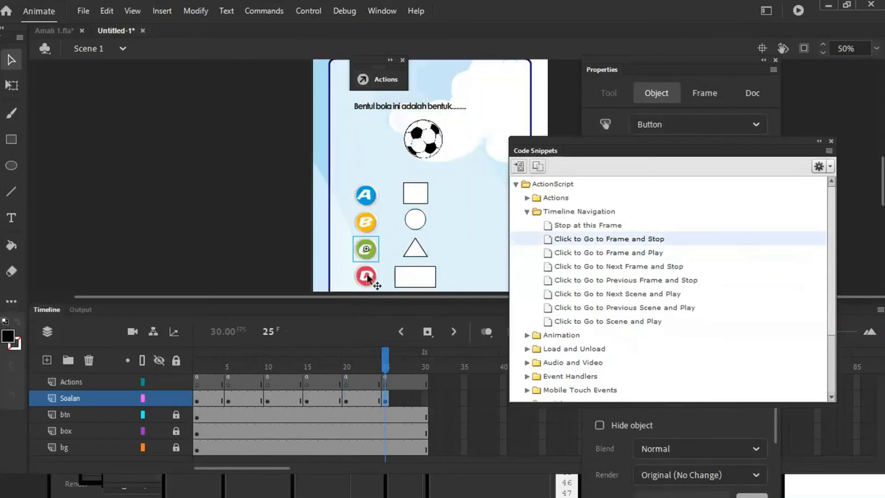
double_click(558, 239)
click(376, 279)
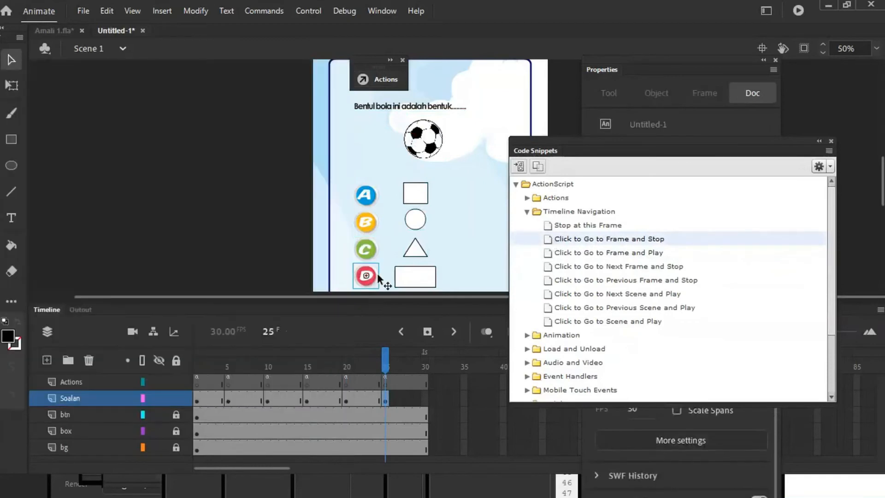
double_click(549, 240)
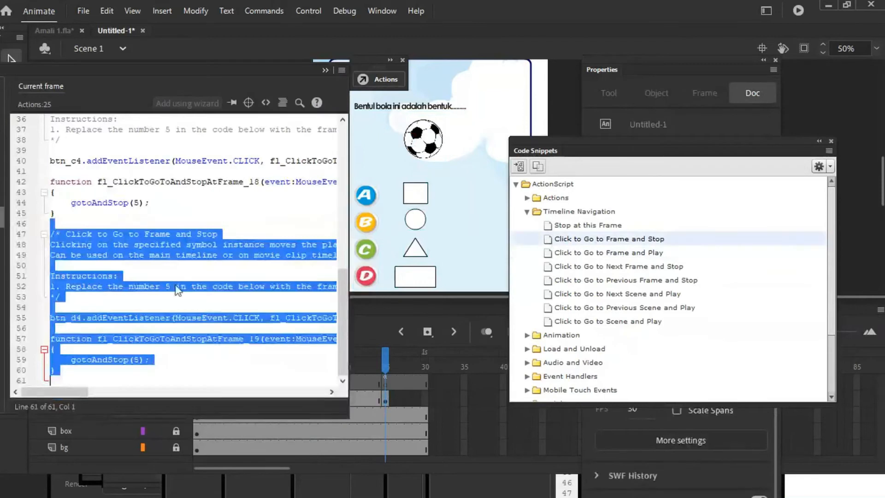
Set the gotoAndStop target frame to 30 in the btn_d4, btn_c4 and btn_b4 click handlers.
click(175, 287)
click(139, 357)
key(BackSpace)
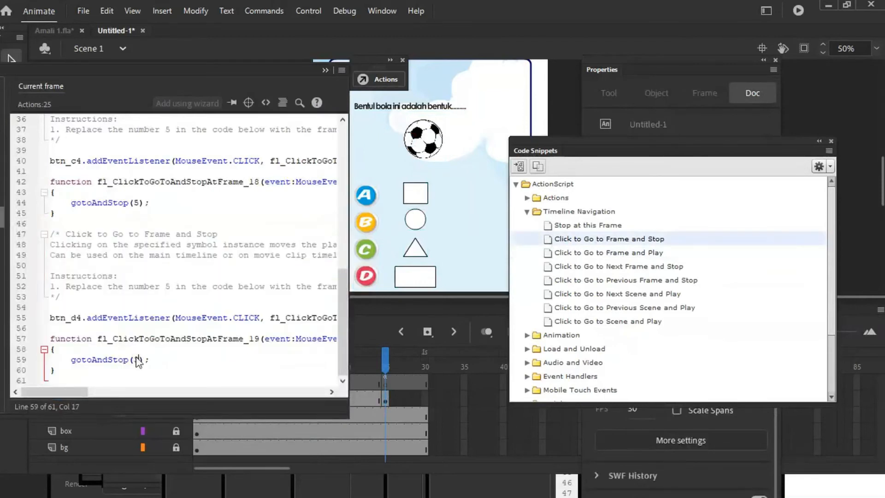
text(30)
click(143, 202)
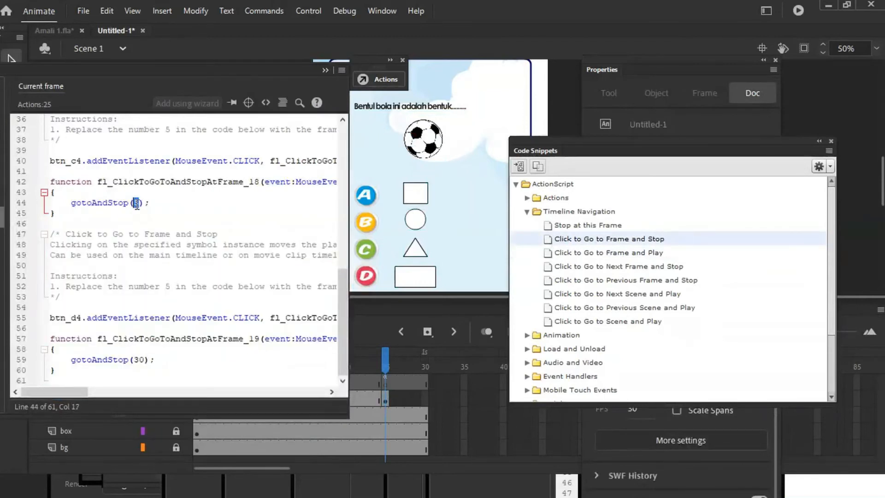
key(BackSpace)
text(30)
scroll(153, 249, up, 6)
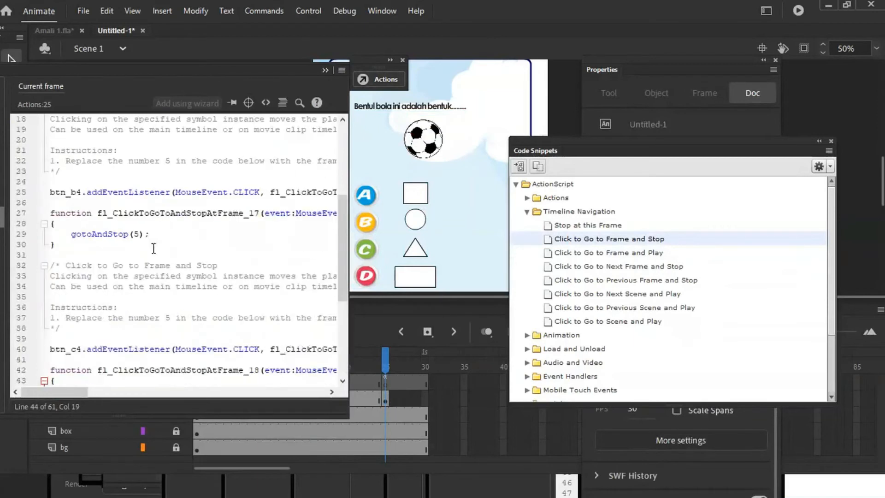
click(138, 234)
key(BackSpace)
text(30)
Test the movie by starting the quiz with MULA and answering every question through to the end, and close the preview.
key(ctrl+Return)
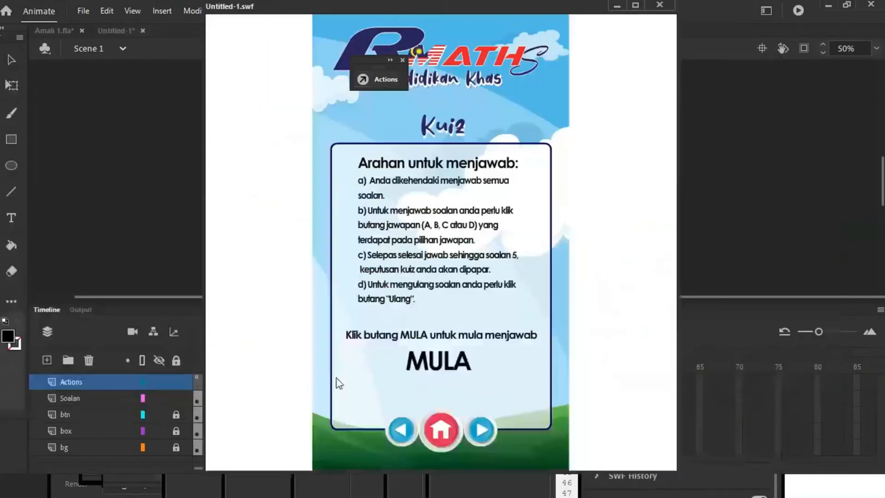
click(459, 370)
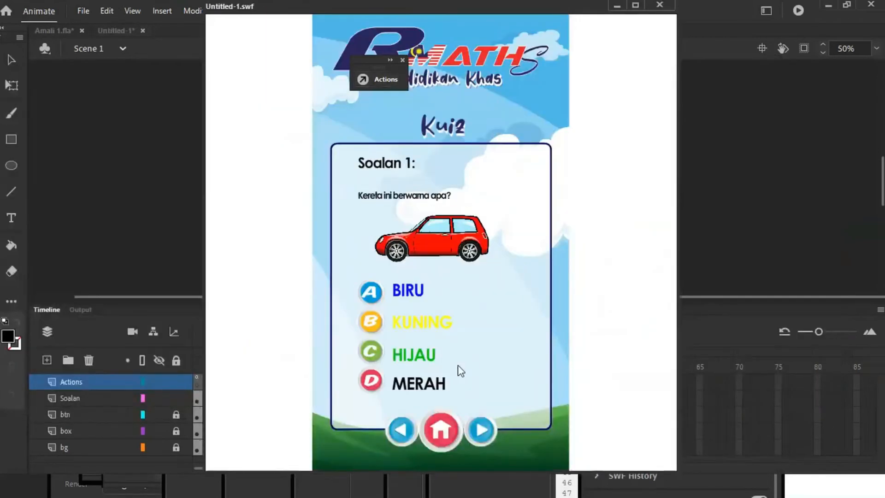
click(369, 292)
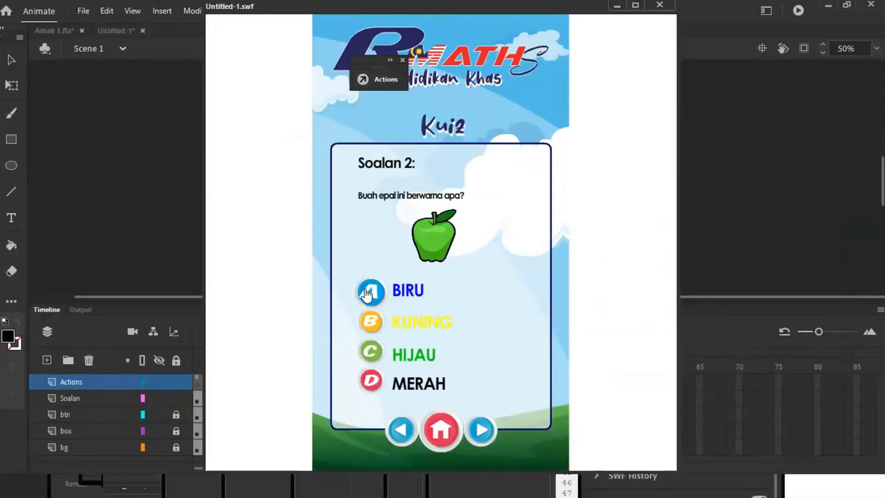
click(370, 322)
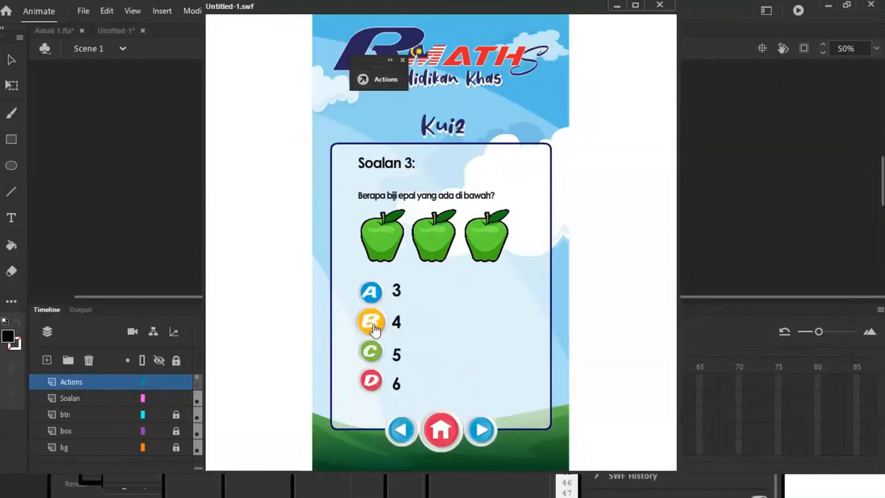
click(374, 327)
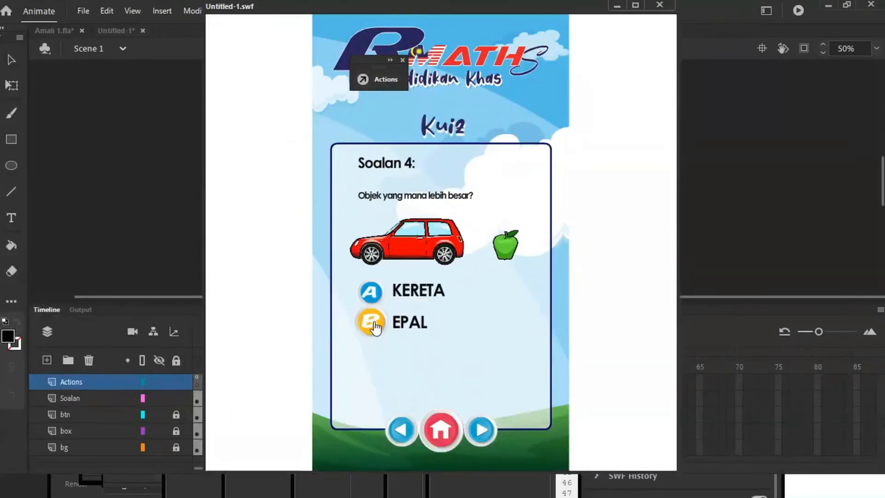
click(375, 327)
click(376, 327)
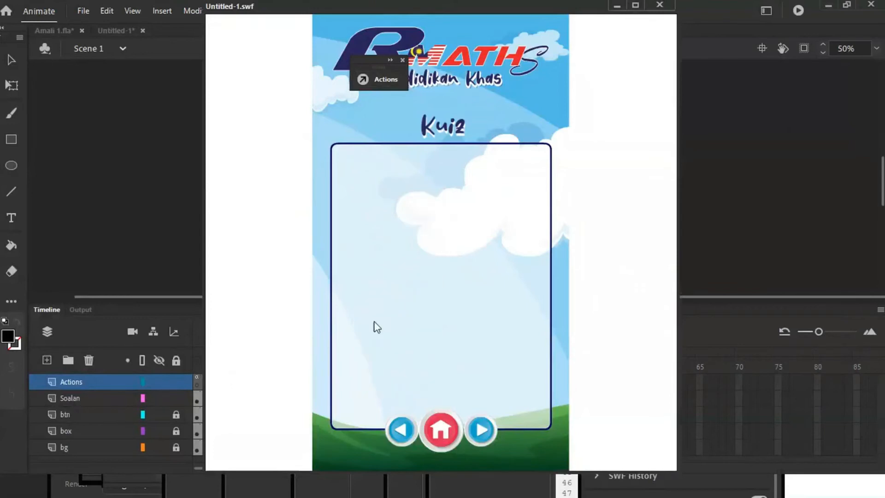
click(660, 4)
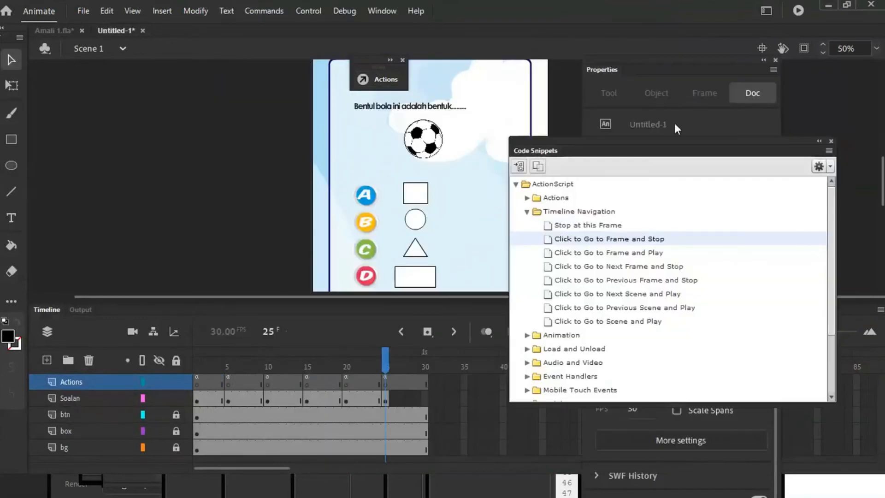
Collapse the Code Snippets and open the frame 5 Actions code beside the Soalan 1 artwork.
double_click(576, 147)
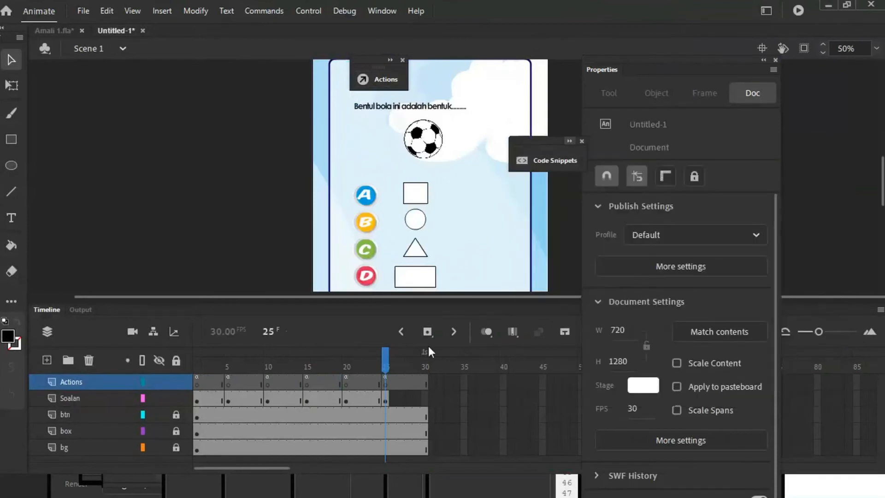
drag(389, 361, 228, 365)
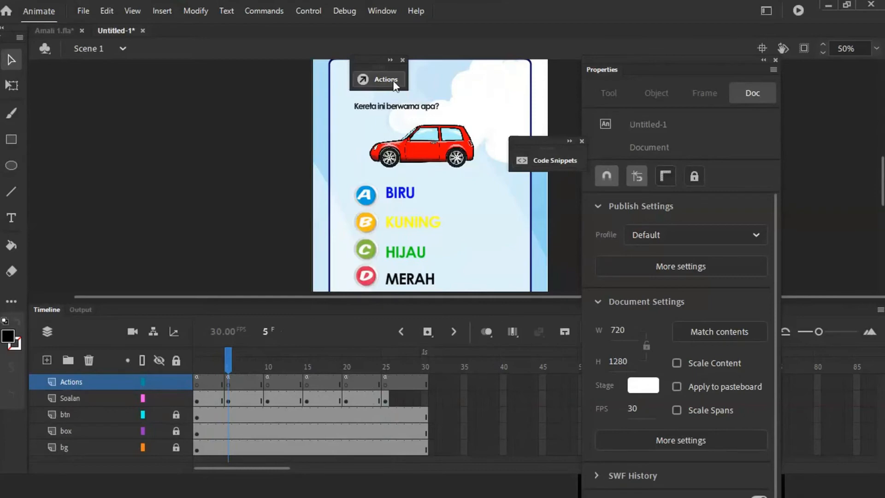
click(377, 79)
drag(131, 69, 626, 69)
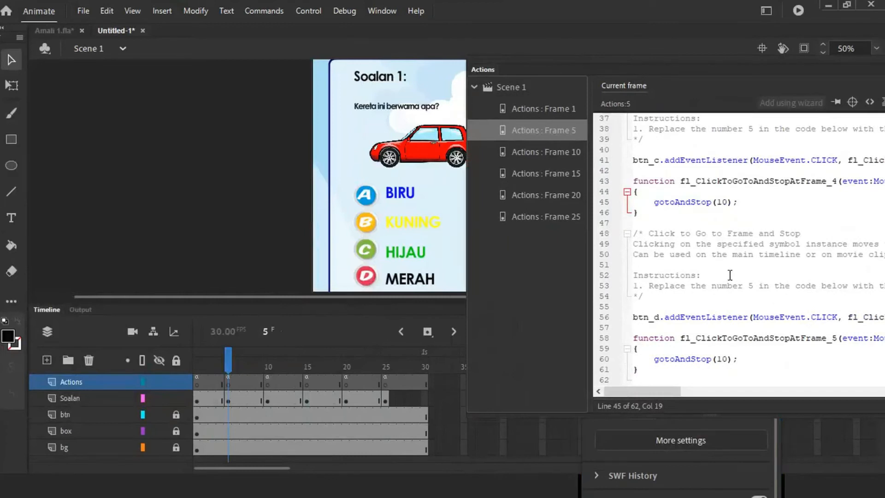
Change the fill colour of the MERAH answer text in Soalan 1 to red.
click(423, 284)
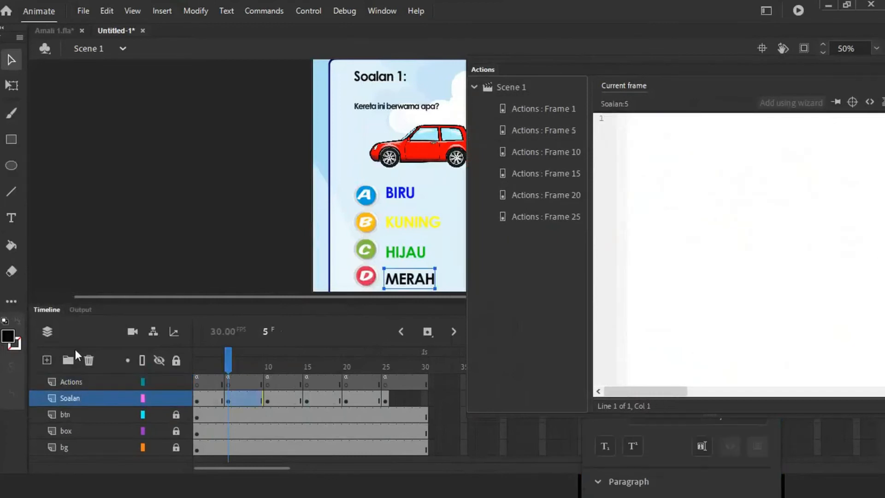
click(8, 338)
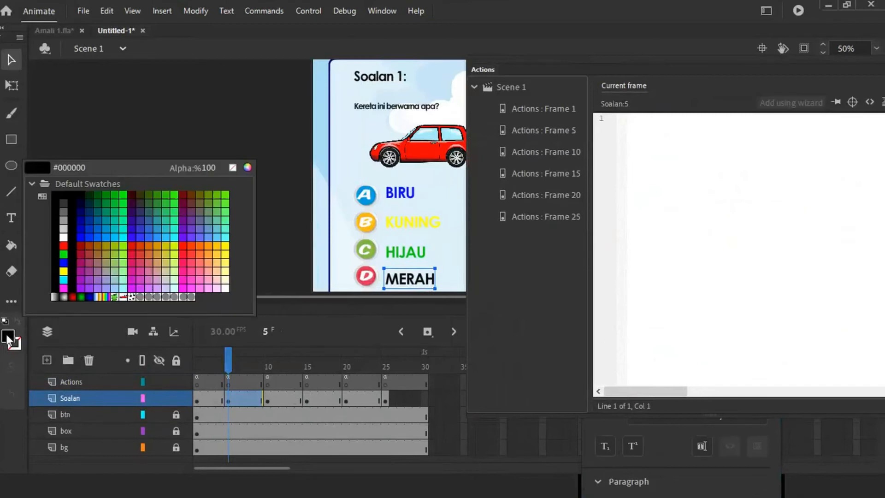
click(72, 242)
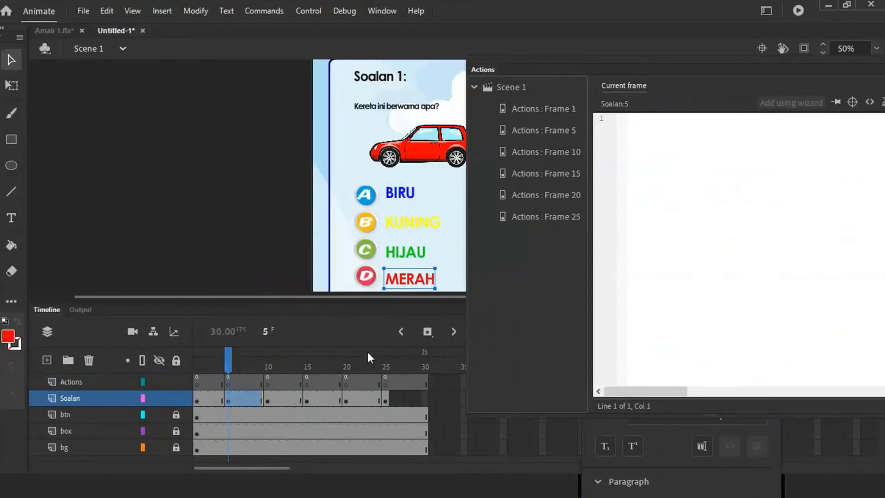
Add the line "Nilai +=20;" above gotoAndStop(10) in the btn_d click handler of frame 5.
click(515, 130)
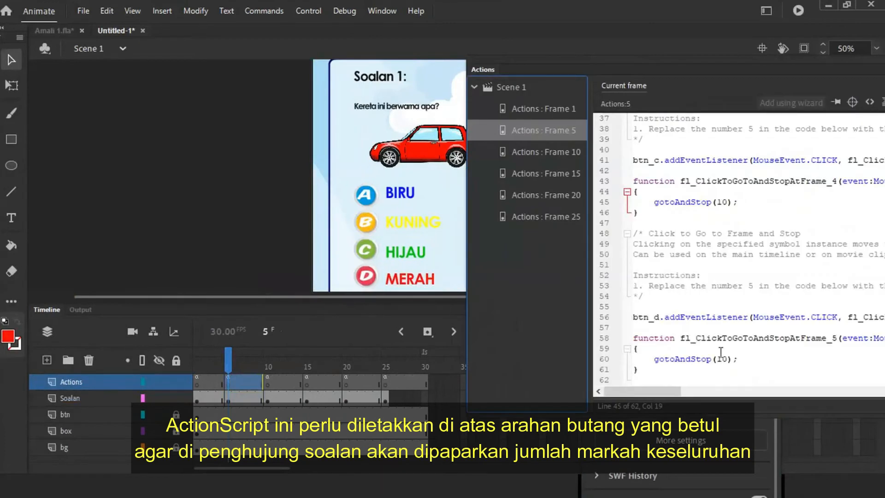
click(654, 359)
key(Return)
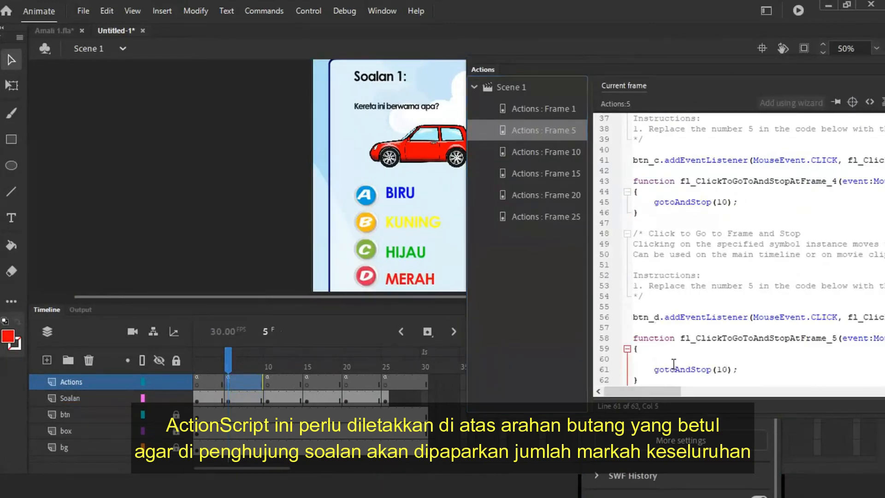
click(672, 359)
text(Nilai +=20;)
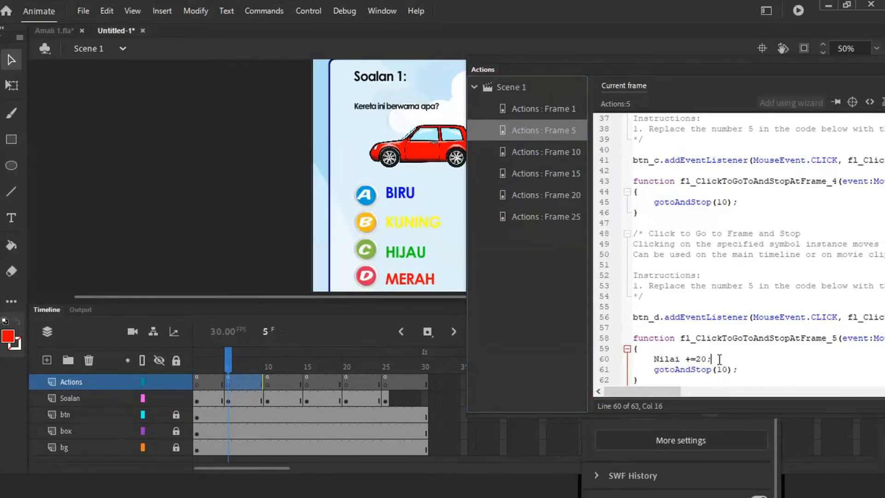
drag(707, 359, 698, 360)
text(20)
Copy the "Nilai +=20;" line from the btn_d click handler.
click(729, 360)
key(shift+Home)
key(ctrl+c)
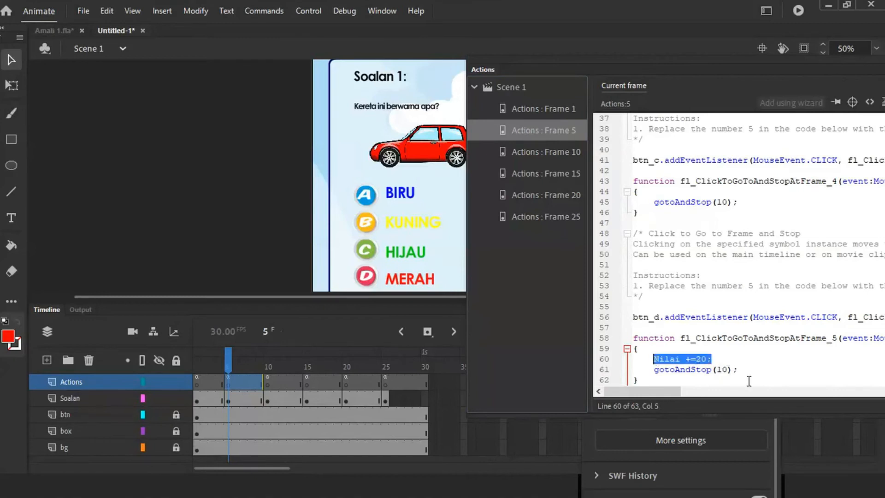
click(662, 360)
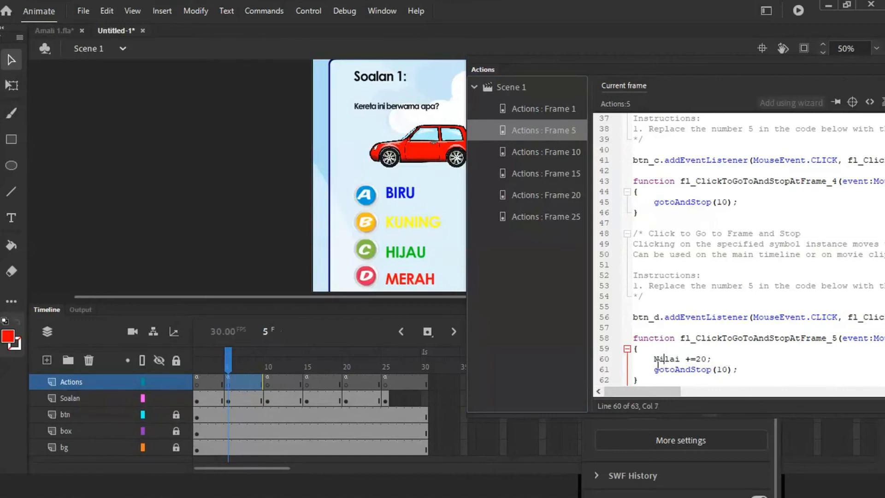
Add the line "Nilai +=20;" above gotoAndStop(15) in the btn_c1 click handler of frame 10.
scroll(677, 256, up, 12)
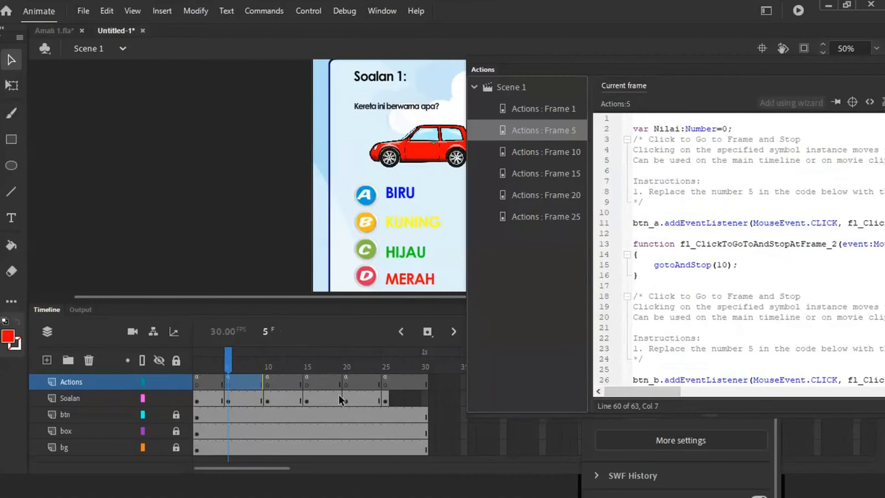
click(269, 363)
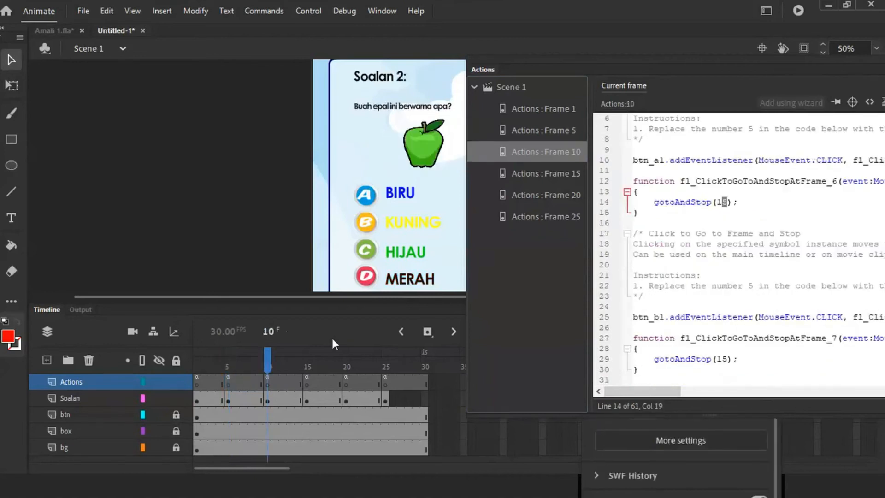
click(368, 248)
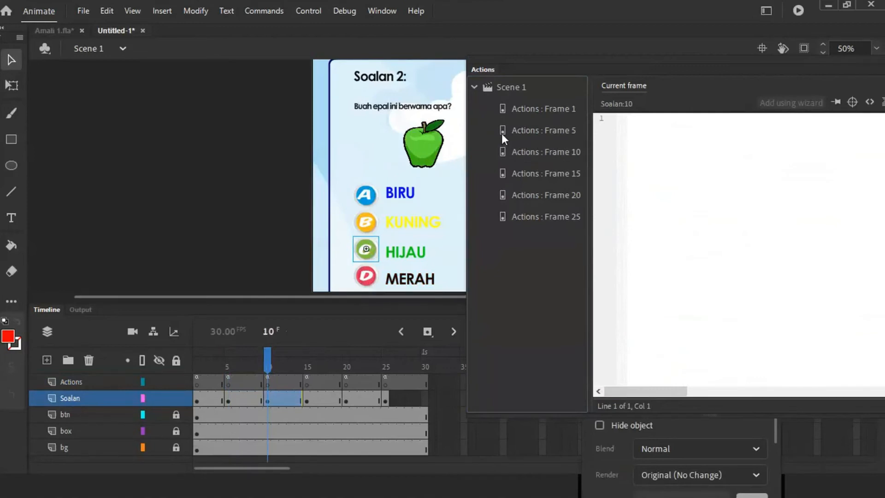
click(500, 154)
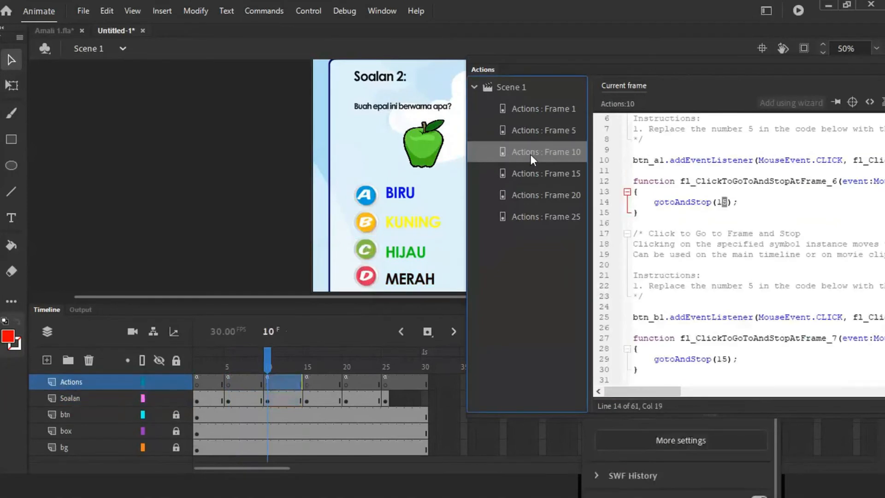
scroll(693, 322, down, 3)
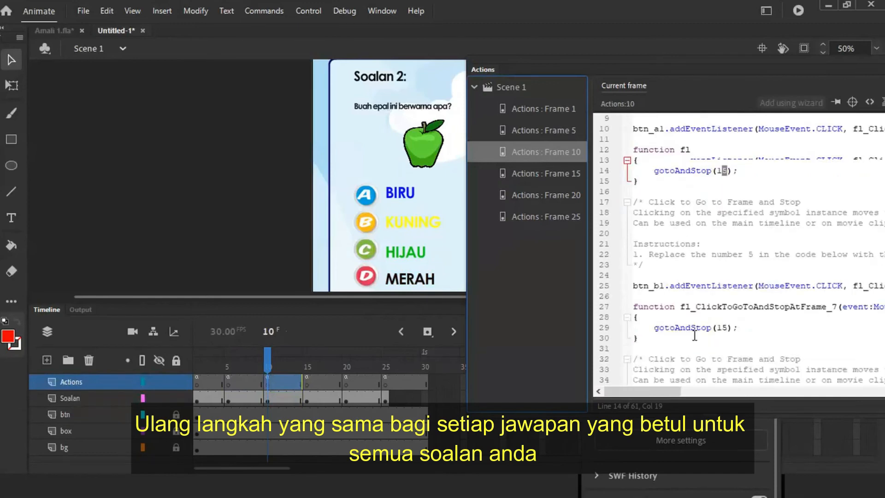
scroll(694, 335, down, 3)
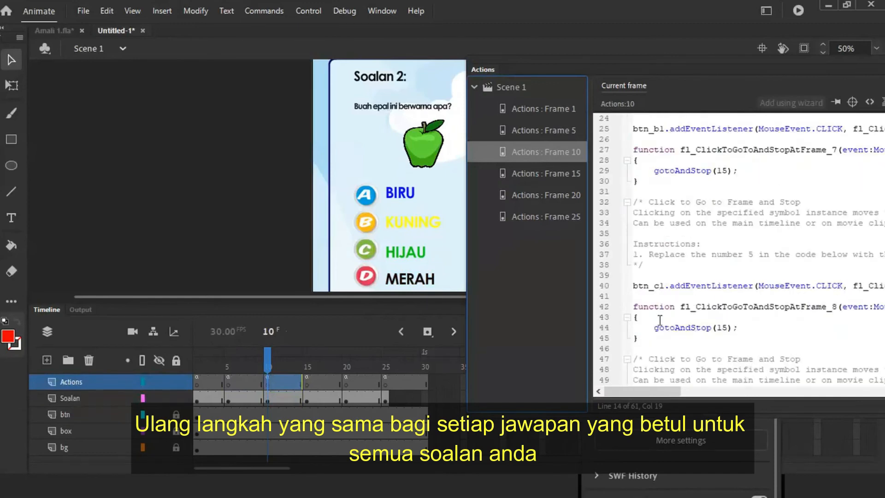
click(652, 327)
key(ctrl+v)
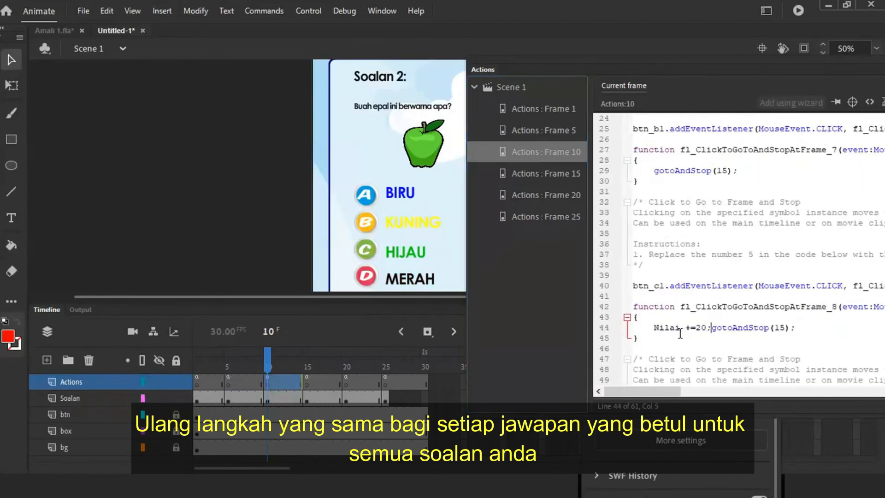
key(Return)
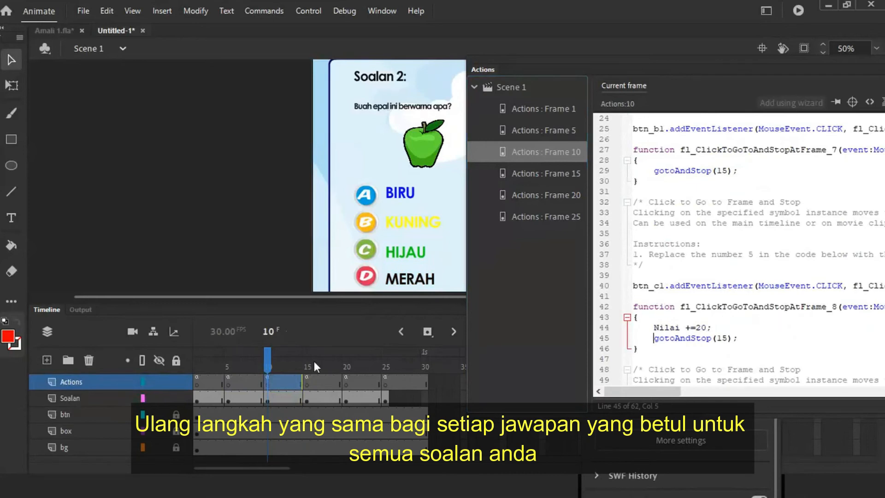
Add the line "Nilai +=20;" above gotoAndStop(20) in the btn_a2 click handler of frame 15.
click(533, 173)
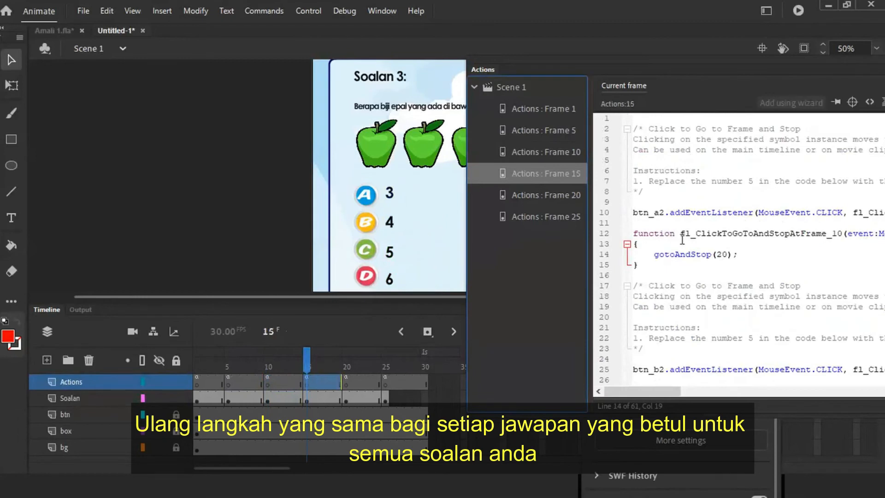
click(655, 254)
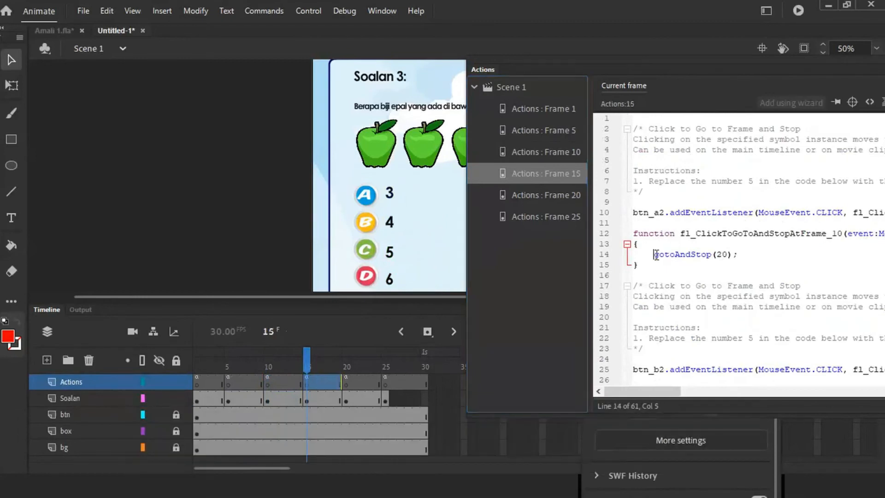
key(ctrl+v)
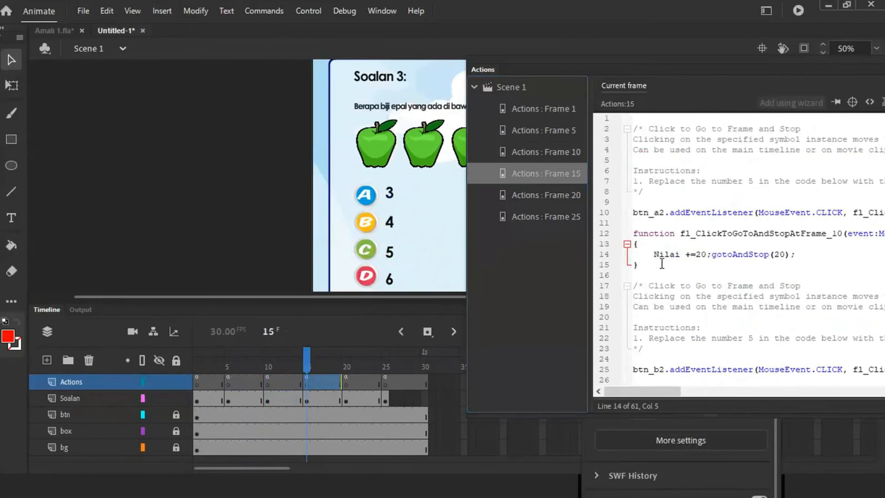
key(Return)
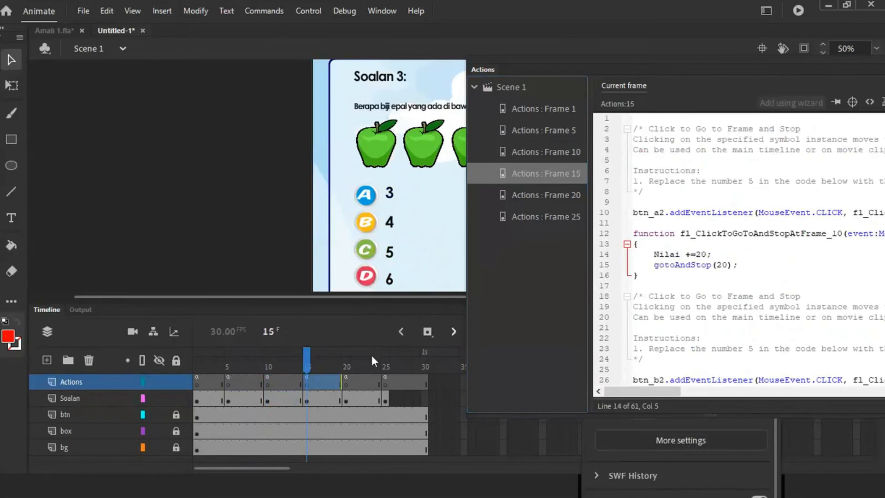
Add the line "Nilai +=20;" above gotoAndStop(25) in the btn_a3 click handler of frame 20.
click(348, 353)
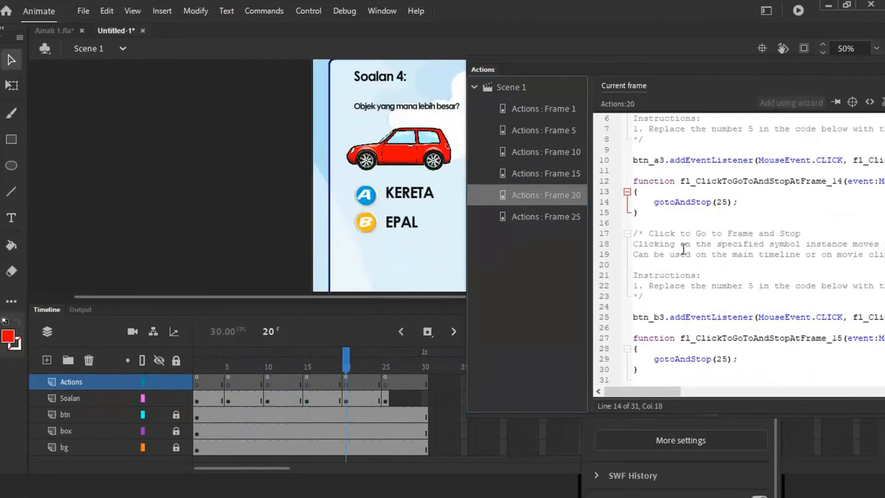
click(655, 203)
text(Nilai +=20;)
key(Return)
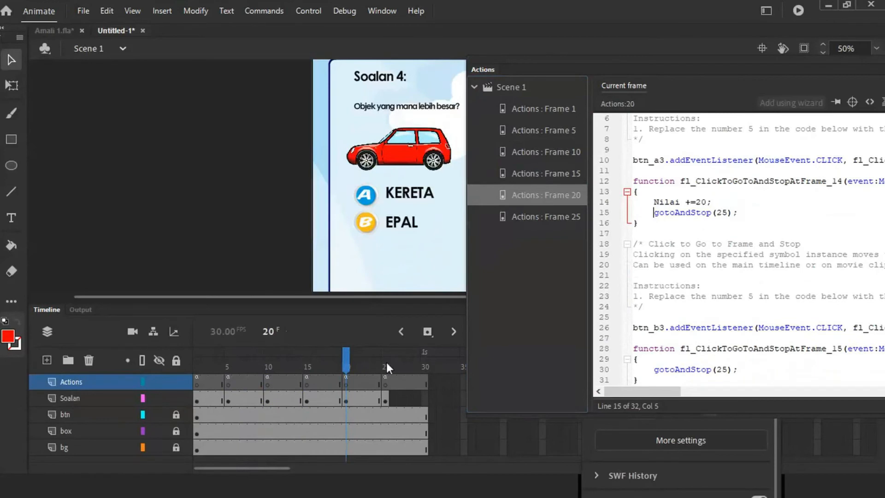
Add the line "Nilai +=20;" above gotoAndStop(30) in the btn_b4 click handler of frame 25.
click(386, 363)
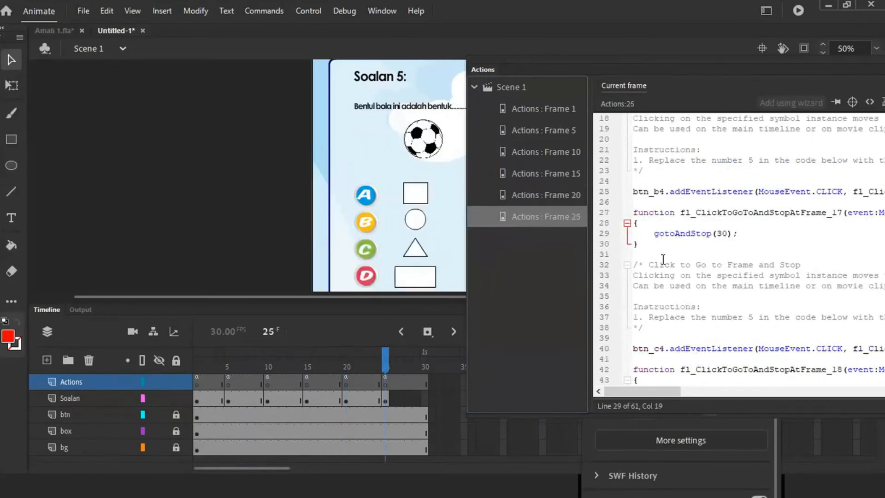
click(655, 233)
text(Nilai +=20;)
key(Return)
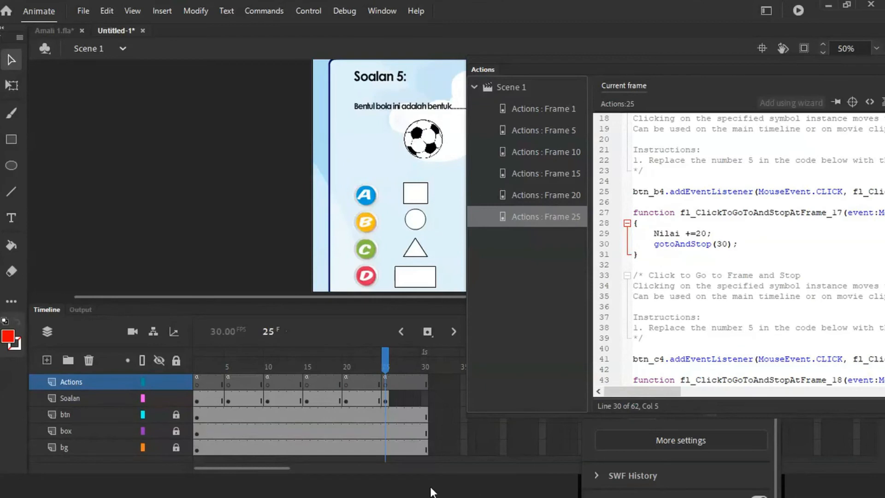
Go to frame 30 and move the Actions code window clear of the stage.
click(425, 364)
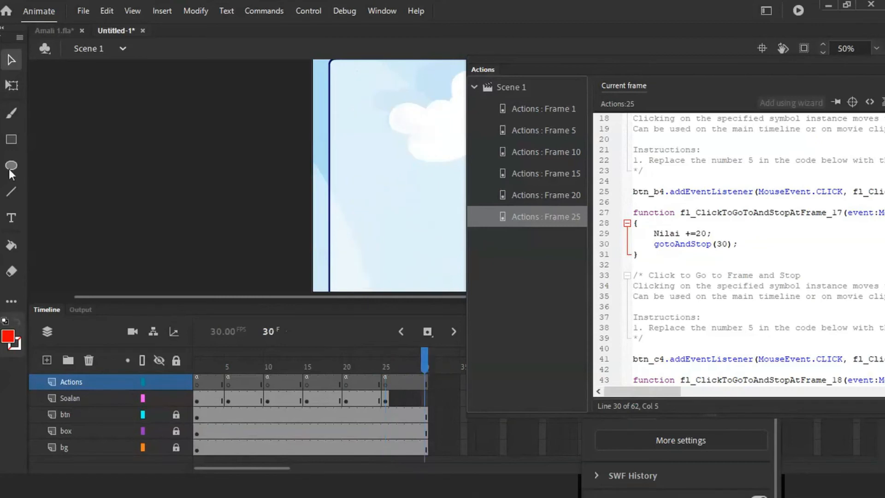
key(t)
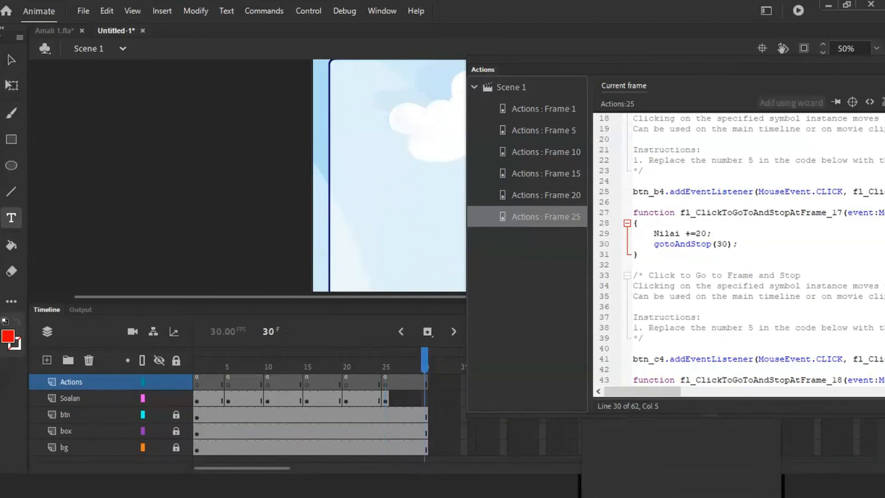
click(12, 59)
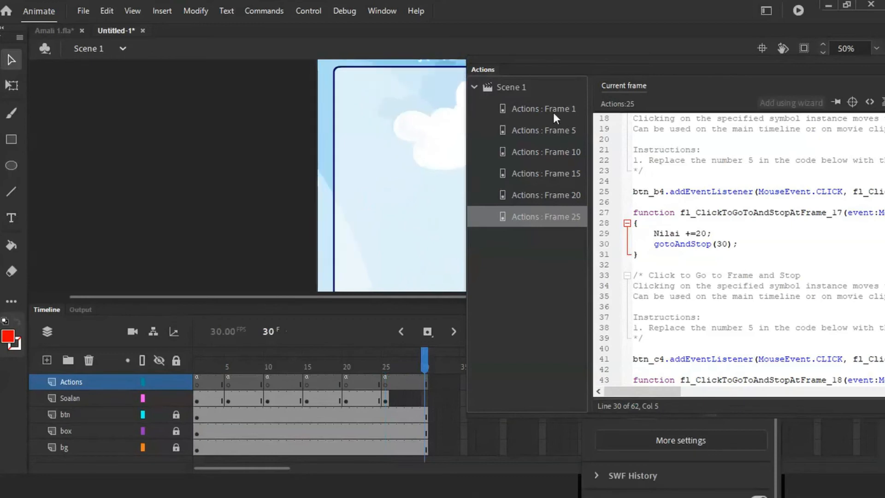
drag(544, 68, 716, 124)
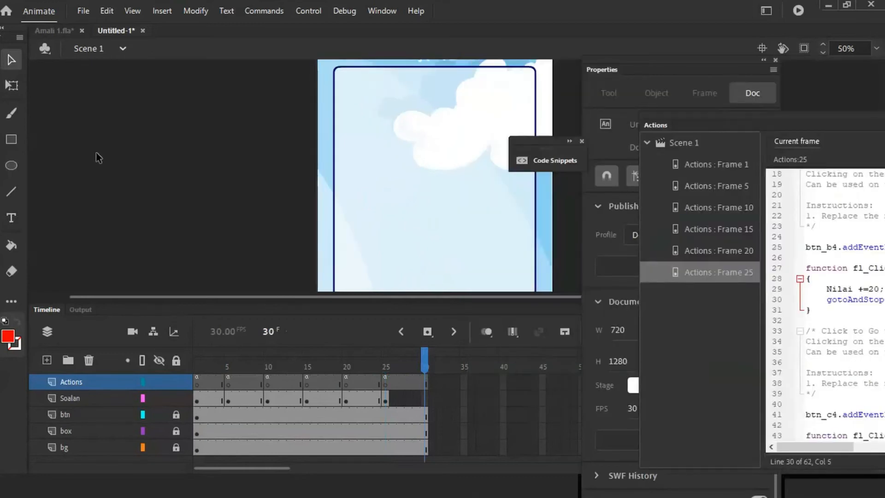
Add the text "Skor anda adalah" inside the box on the stage at frame 30.
click(11, 219)
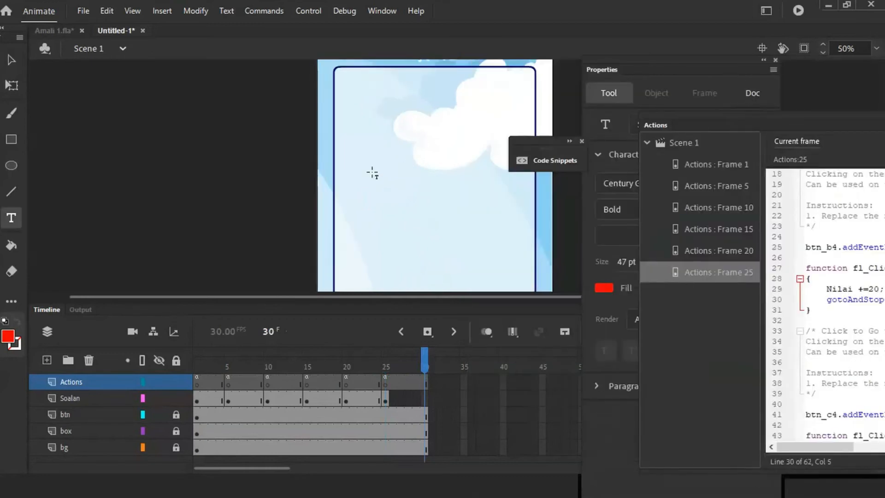
click(371, 172)
text(Skor a)
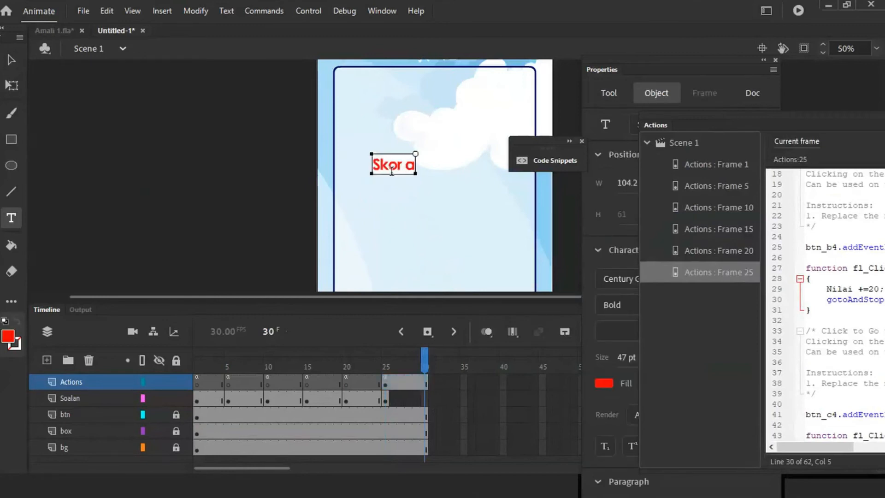
text(nda adal)
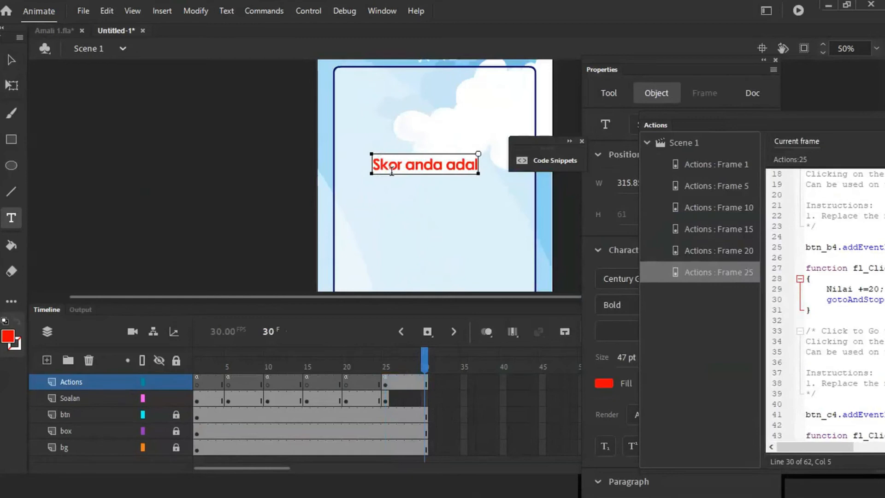
text(ah)
click(11, 59)
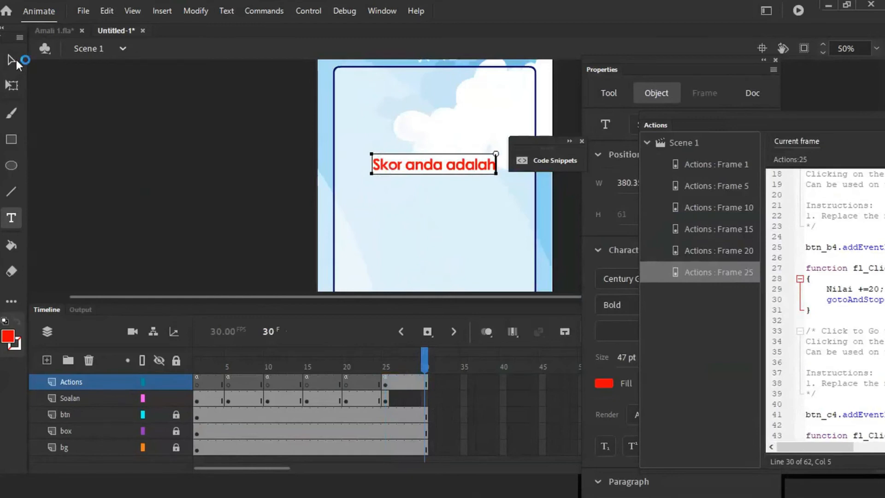
Change the fill colour of the "Skor anda adalah" text to black and reposition it slightly within the box.
click(8, 338)
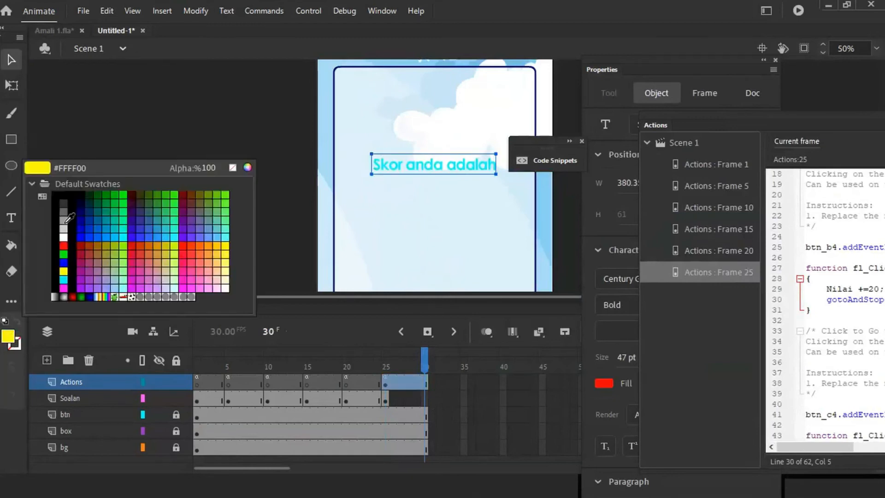
click(64, 196)
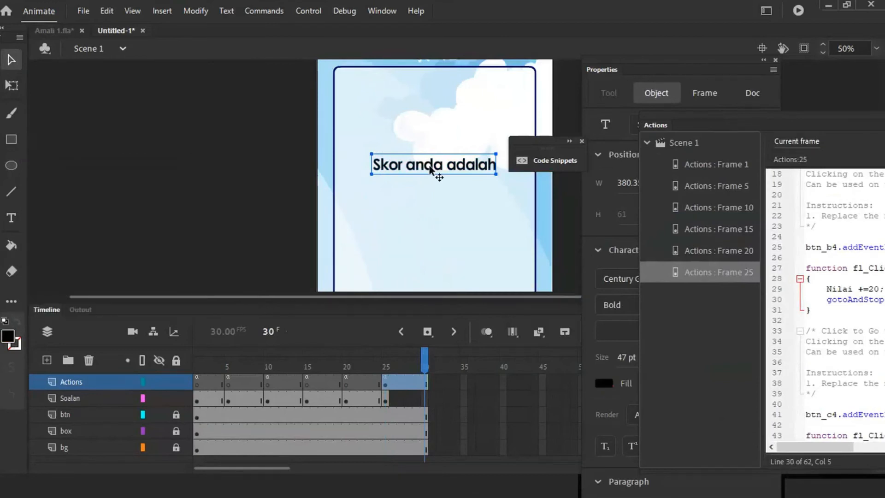
drag(430, 167, 383, 163)
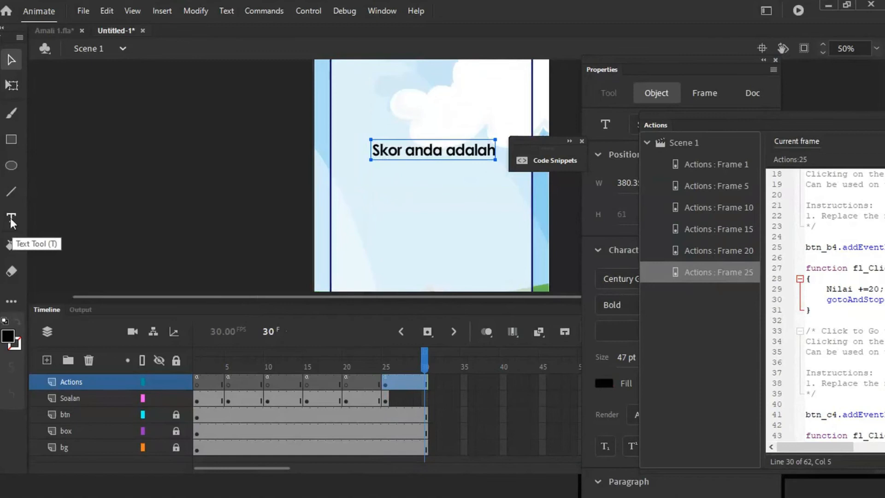
Choose Dynamic Text as the text type and draw an empty text field about 366 by 129 below "Skor anda adalah".
click(11, 218)
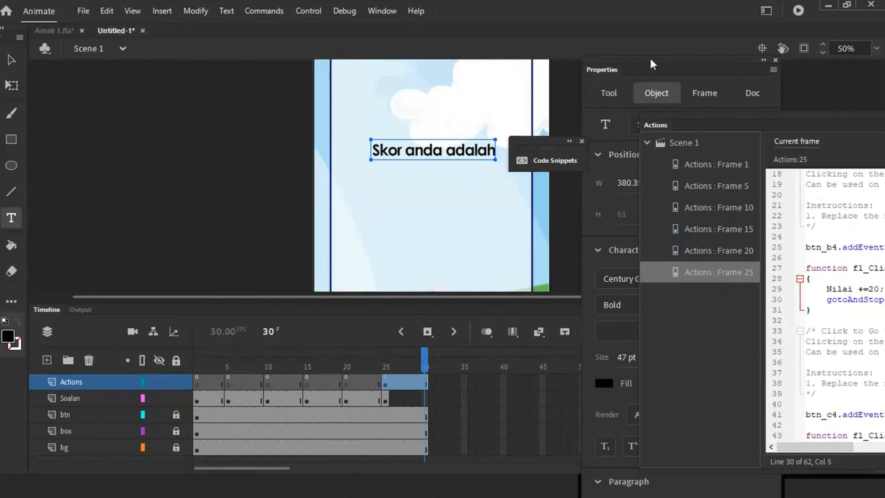
drag(651, 59, 130, 67)
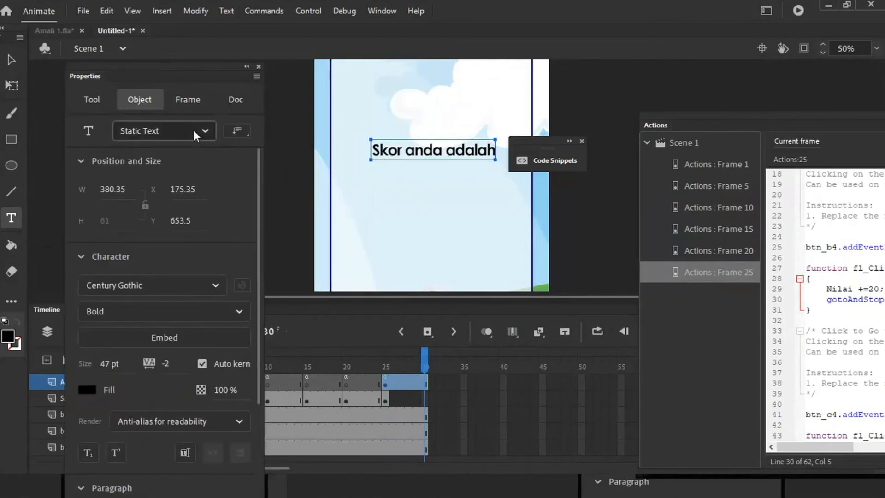
click(193, 134)
click(193, 152)
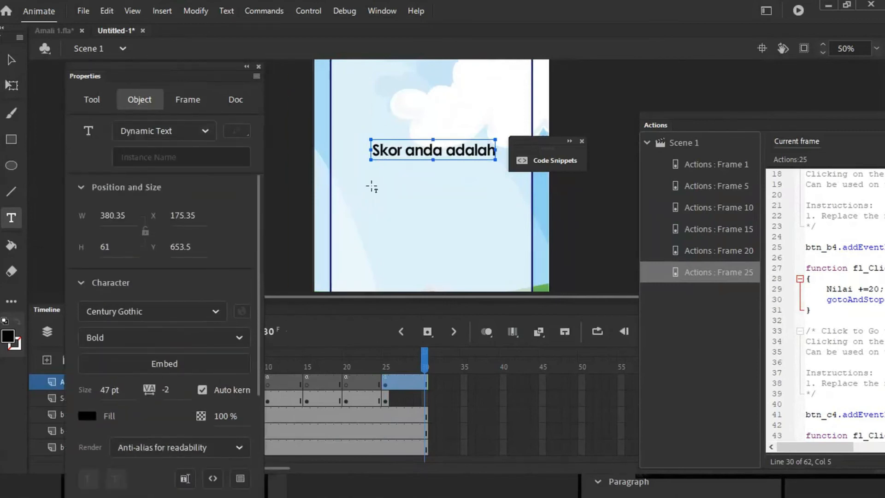
drag(371, 186, 496, 225)
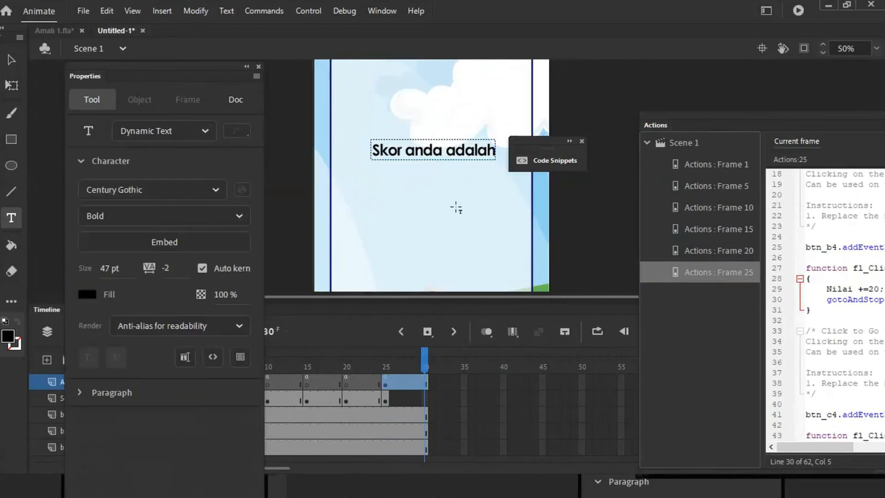
drag(371, 170, 491, 212)
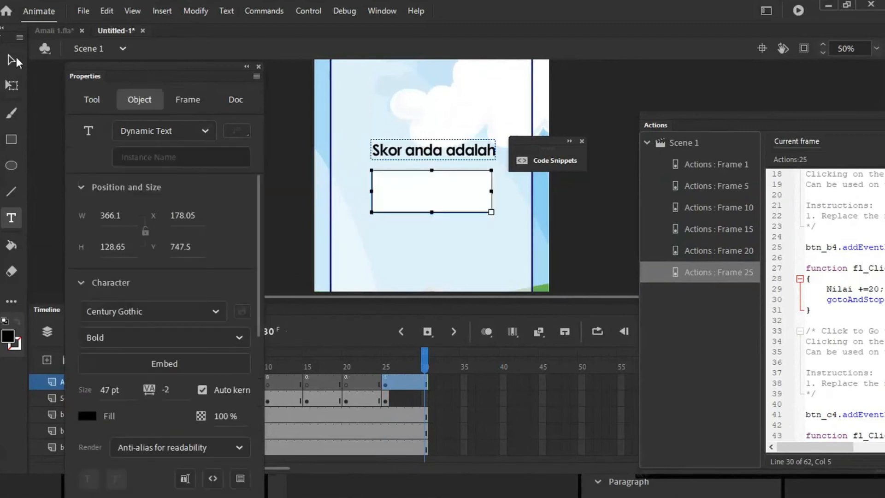
Set the "Skor anda adalah" text back to Static Text and select the empty dynamic text field below it.
click(12, 60)
click(399, 148)
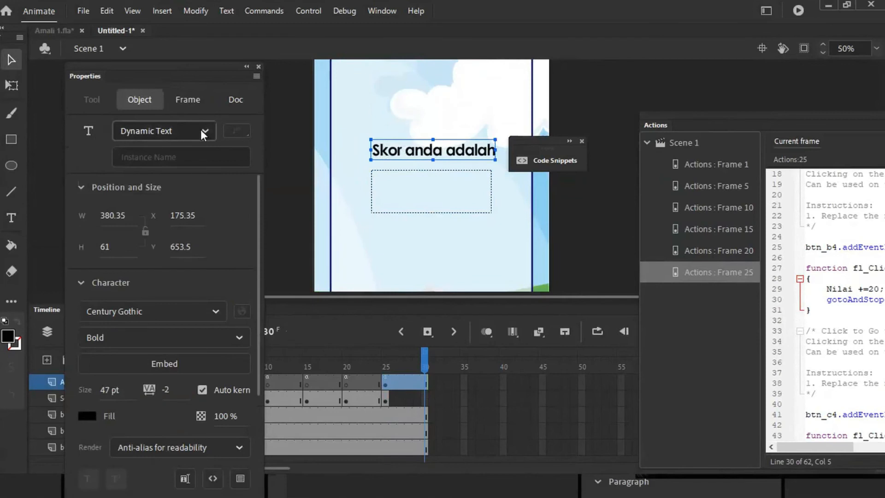
click(201, 129)
click(169, 153)
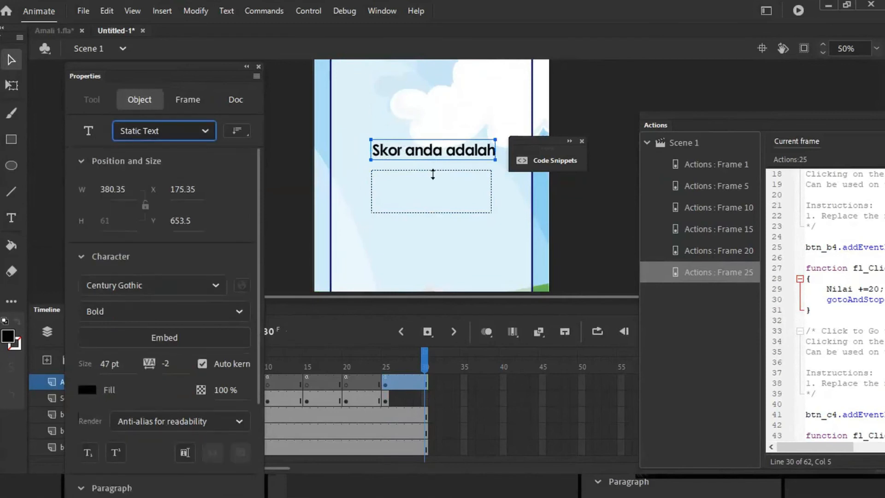
click(433, 174)
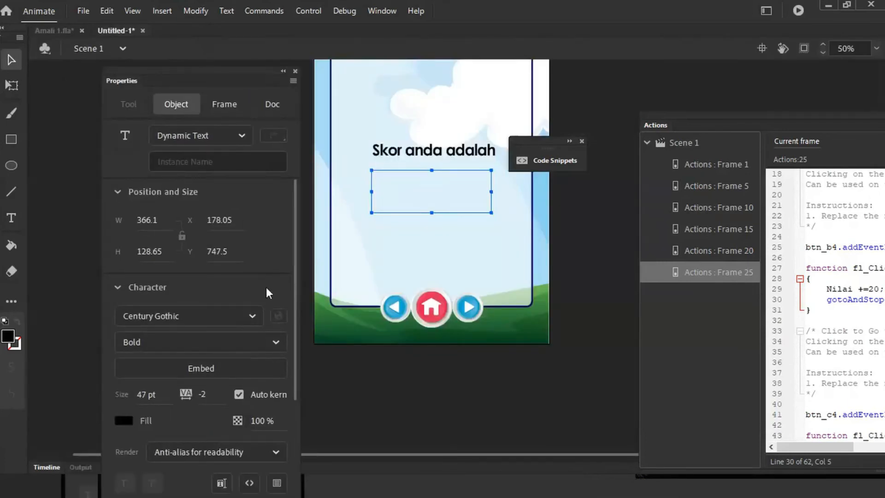
Show the border around the empty text field, reduce its height to about 89 and shift it slightly to align beneath "Skor anda adalah".
scroll(238, 336, down, 4)
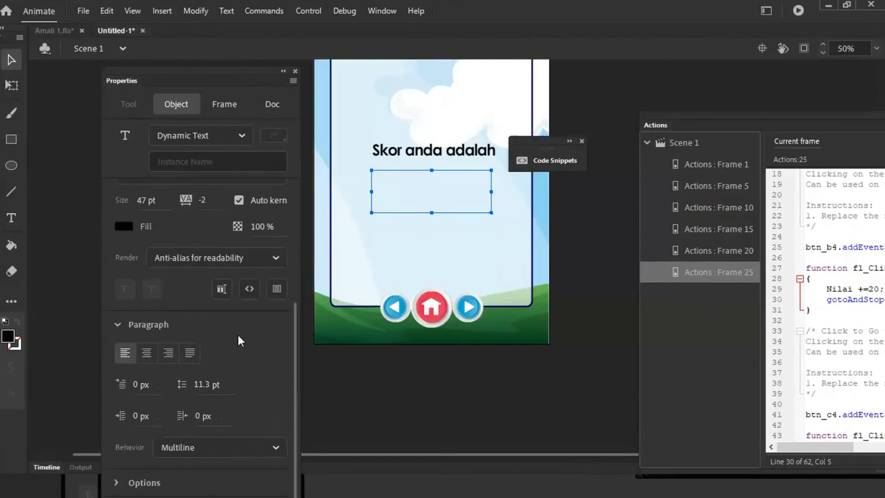
click(277, 289)
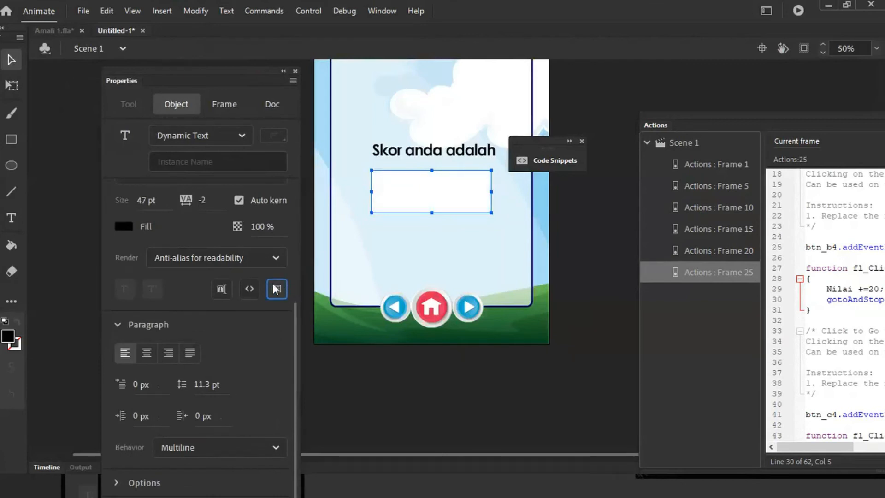
drag(432, 212, 431, 199)
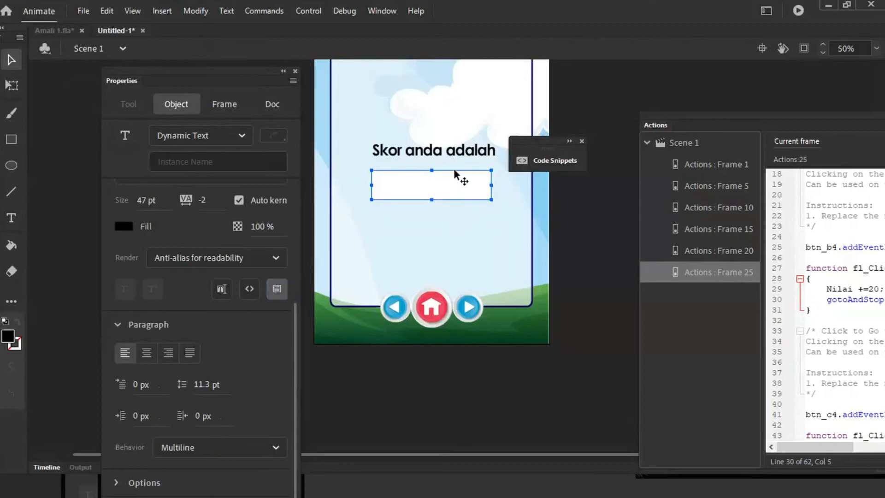
drag(454, 170, 459, 173)
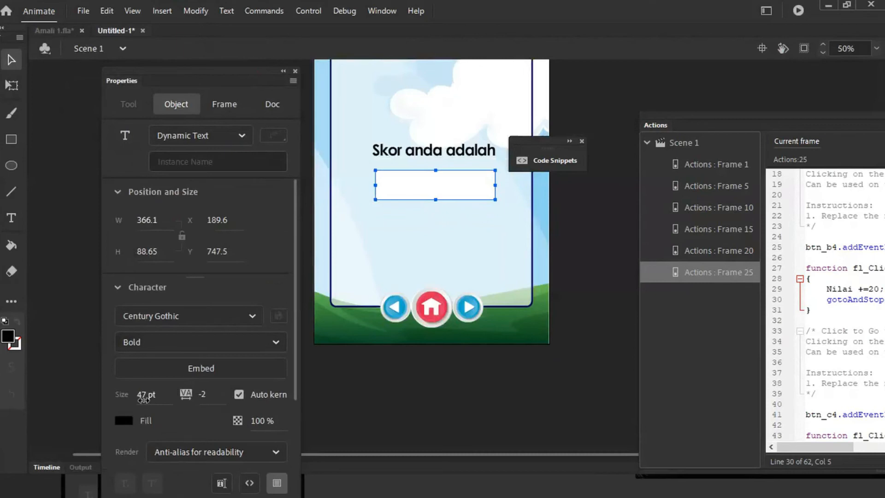
Set the dynamic text field's font size to 59 pt with a red fill, and nudge the field closer to "Skor anda adalah".
drag(143, 399, 148, 399)
click(13, 339)
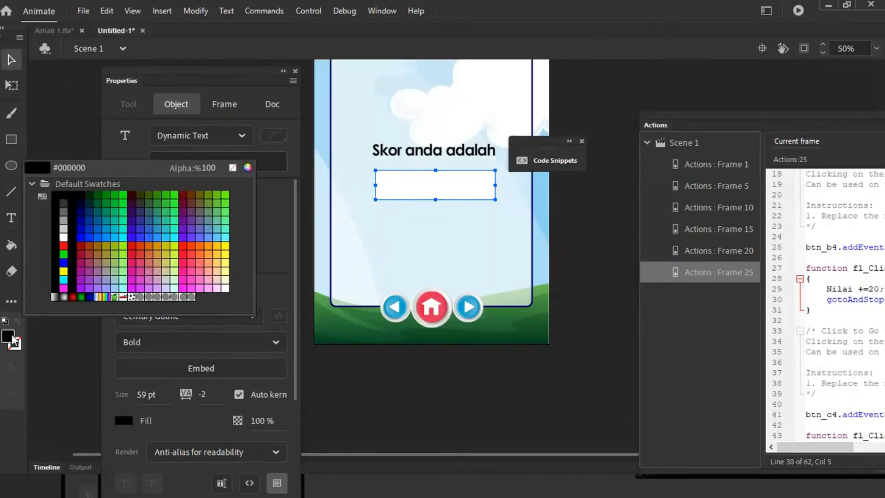
click(66, 245)
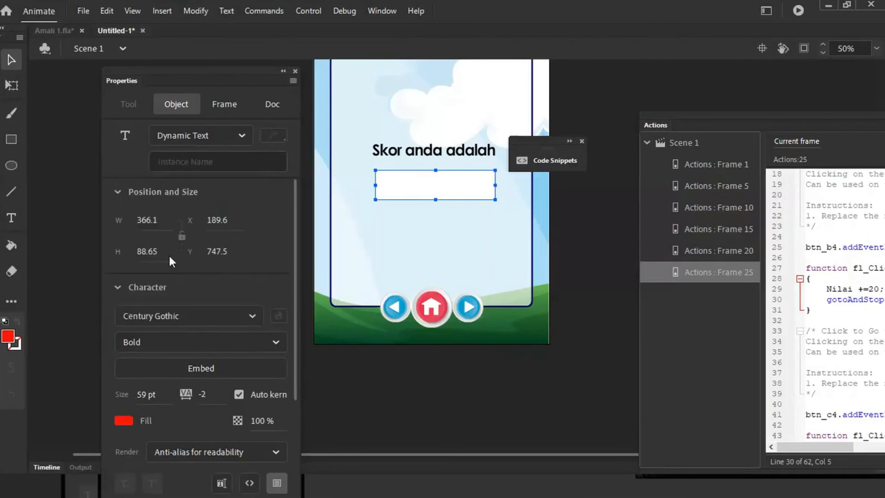
click(307, 220)
click(431, 188)
double_click(435, 187)
drag(435, 183, 435, 180)
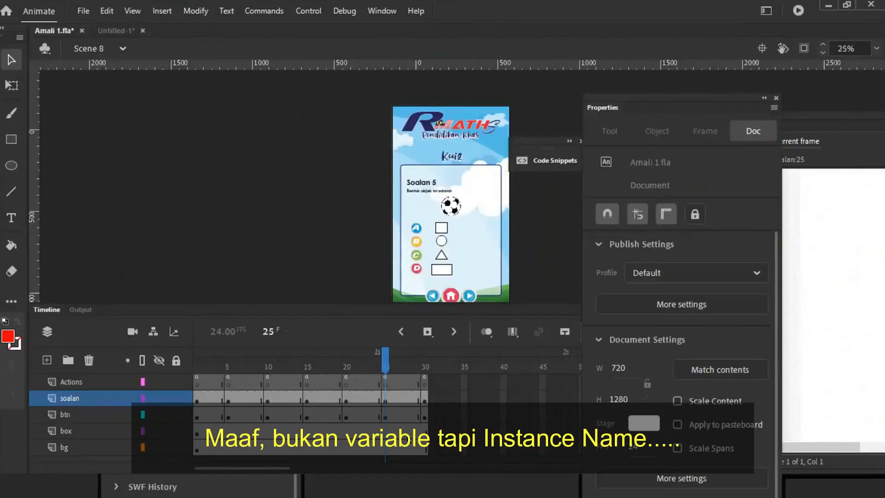
Give the dynamic text field the instance name papar_skor, as on the score field at frame 30 of Amali 1.fla.
click(425, 373)
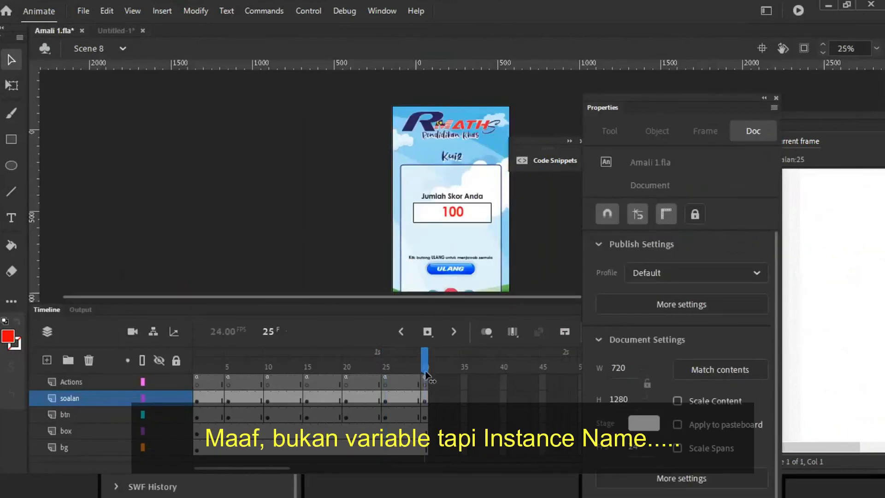
click(433, 217)
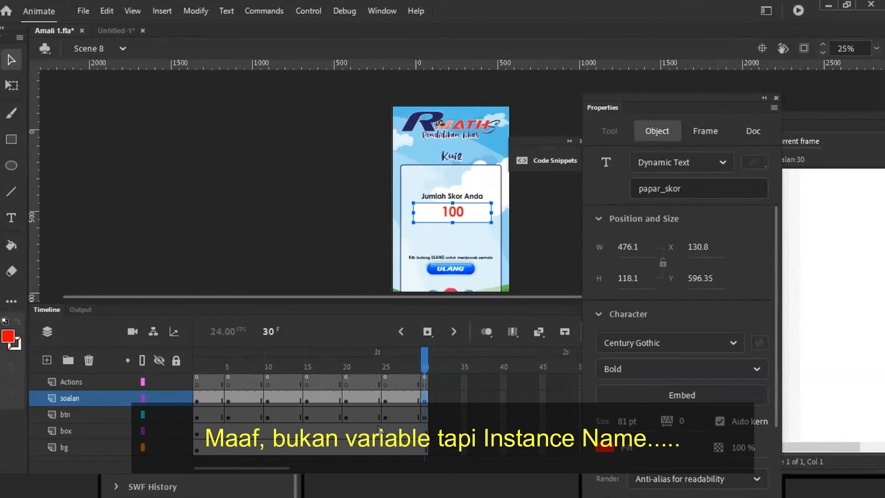
click(117, 31)
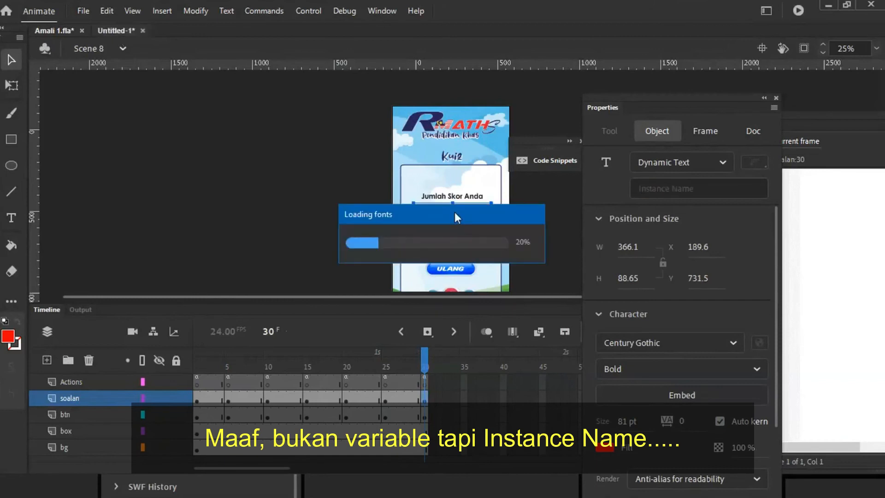
click(695, 189)
text(pap)
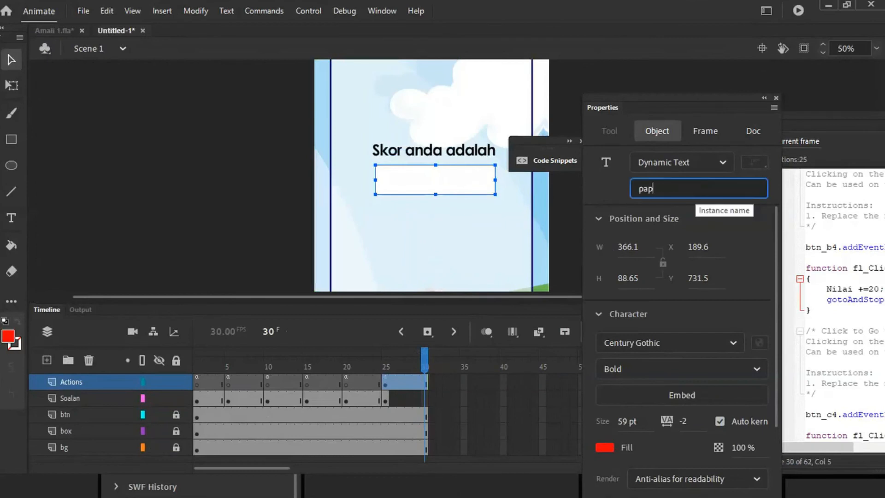
text(ar_sk)
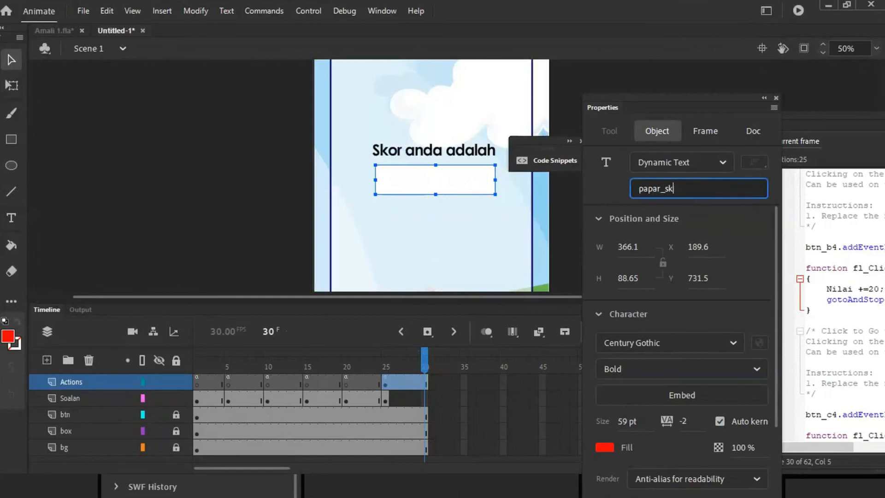
text(or)
key(Return)
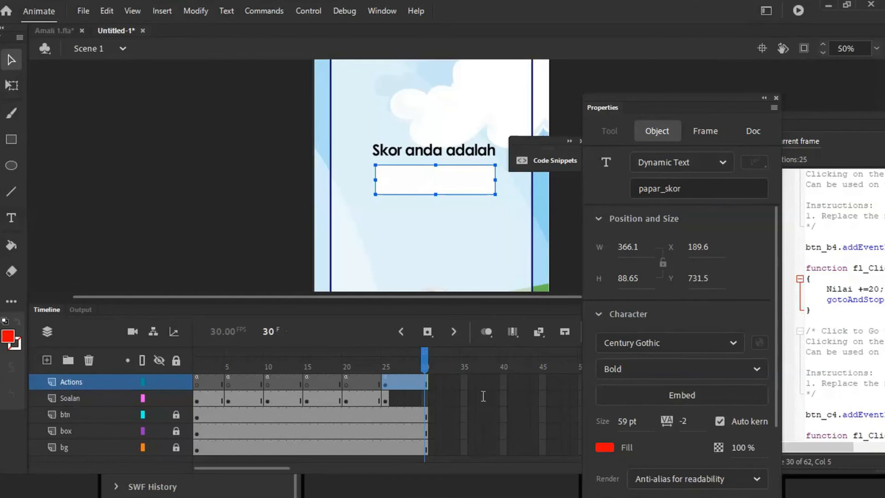
Insert a blank keyframe at frame 30 of the Actions layer.
click(432, 486)
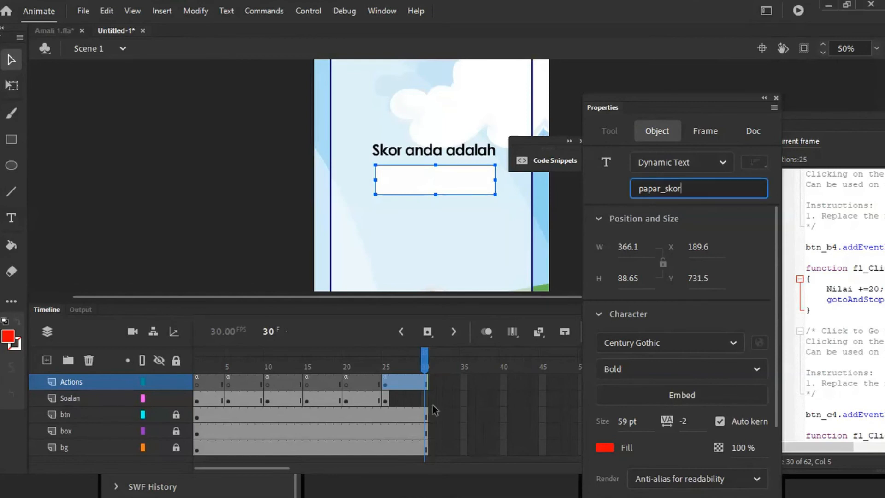
click(386, 386)
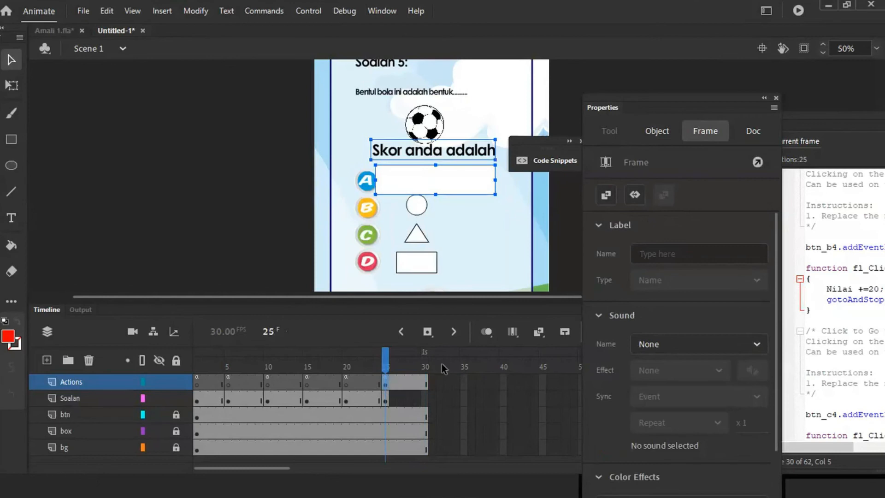
click(854, 112)
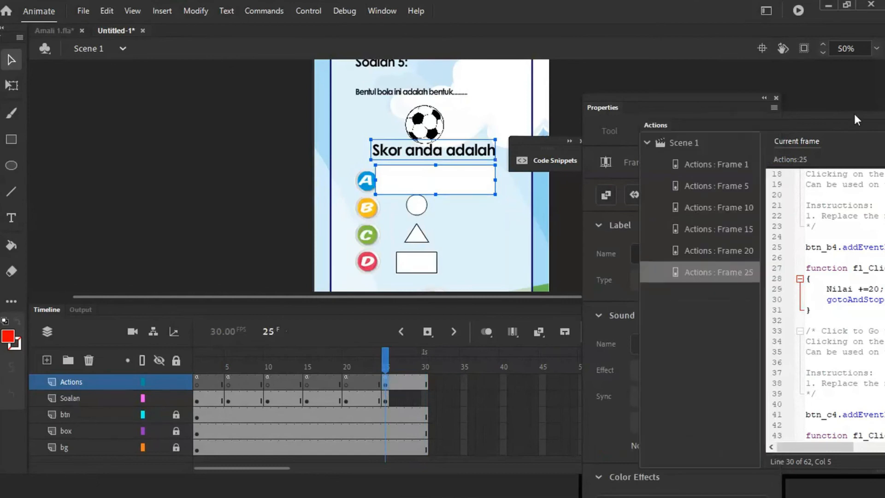
click(426, 386)
right_click(427, 383)
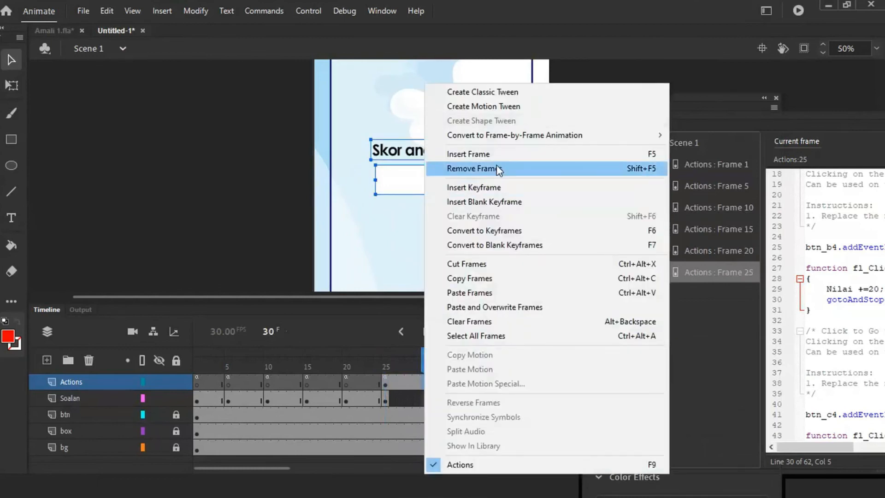
click(503, 201)
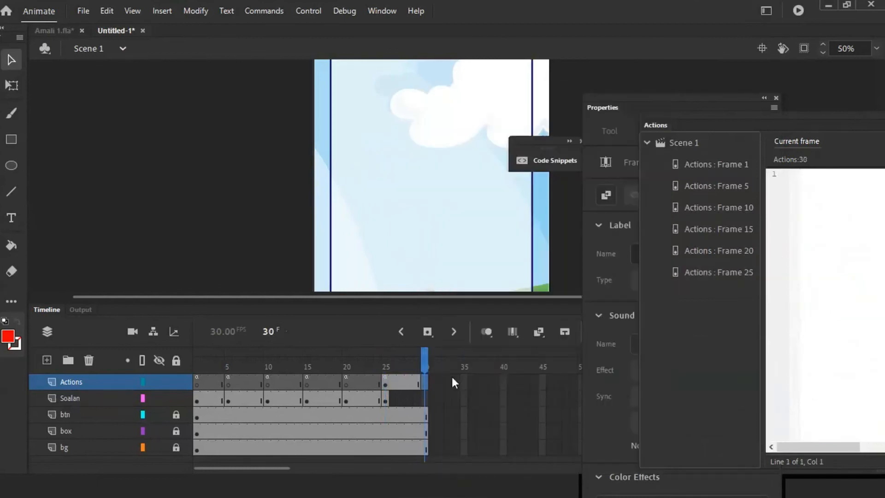
Examine the answer-button code in the frame 25 script of the Actions layer.
click(388, 386)
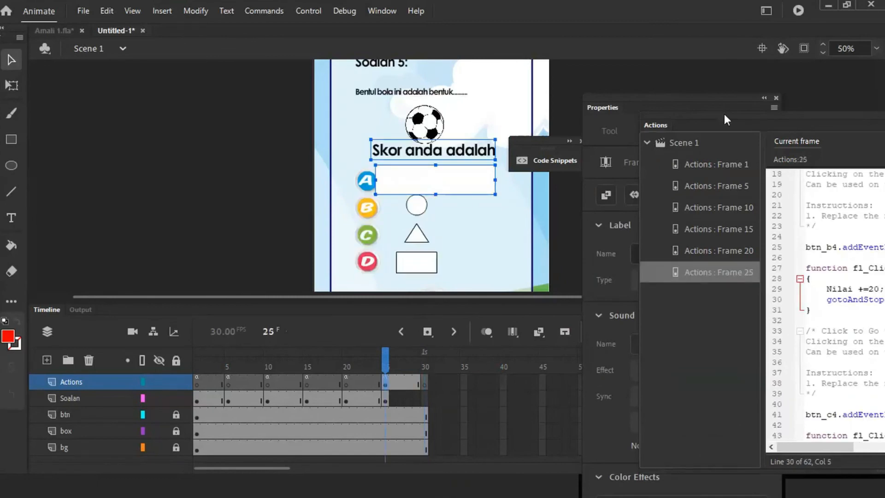
drag(726, 120, 480, 92)
scroll(675, 287, down, 4)
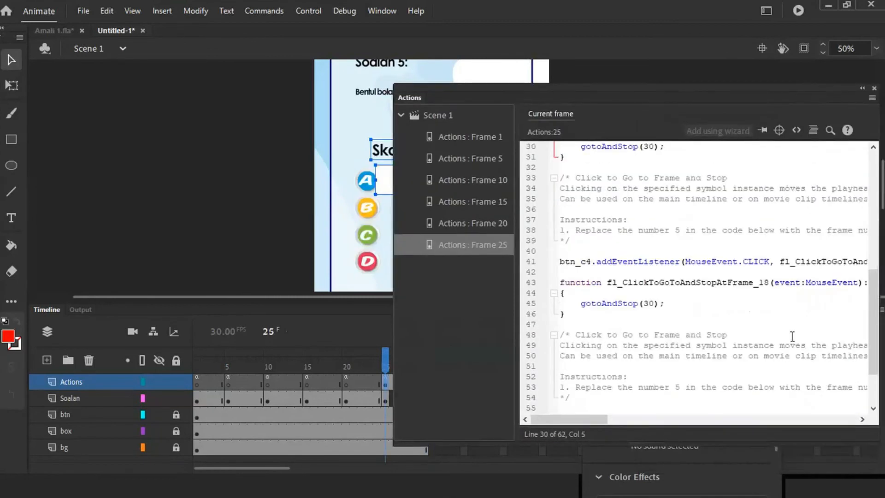
scroll(673, 385, down, 2)
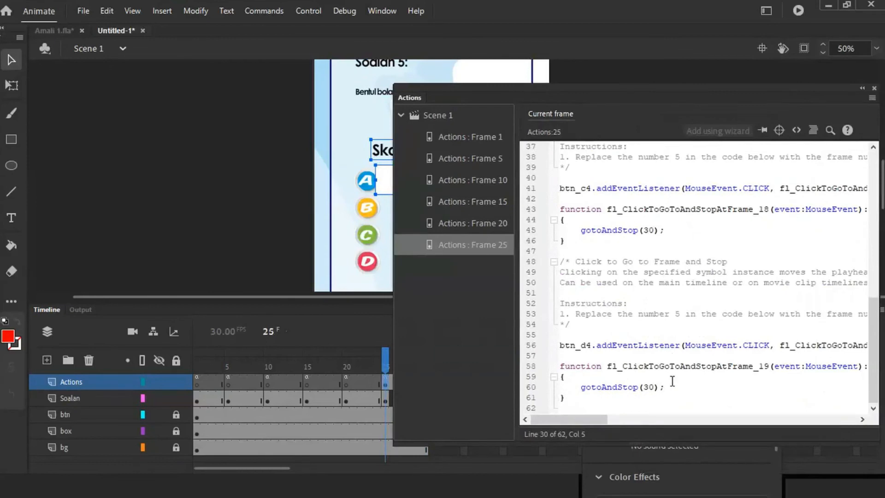
scroll(673, 381, up, 1)
scroll(589, 189, up, 9)
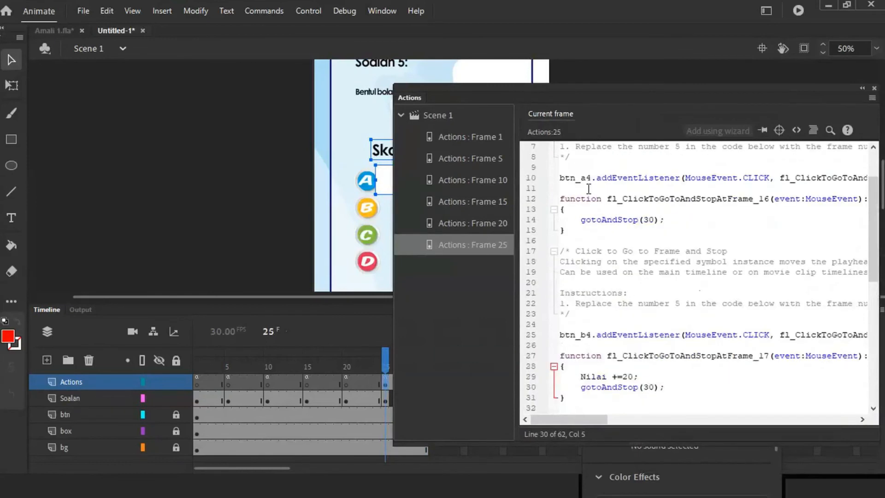
drag(553, 89, 743, 90)
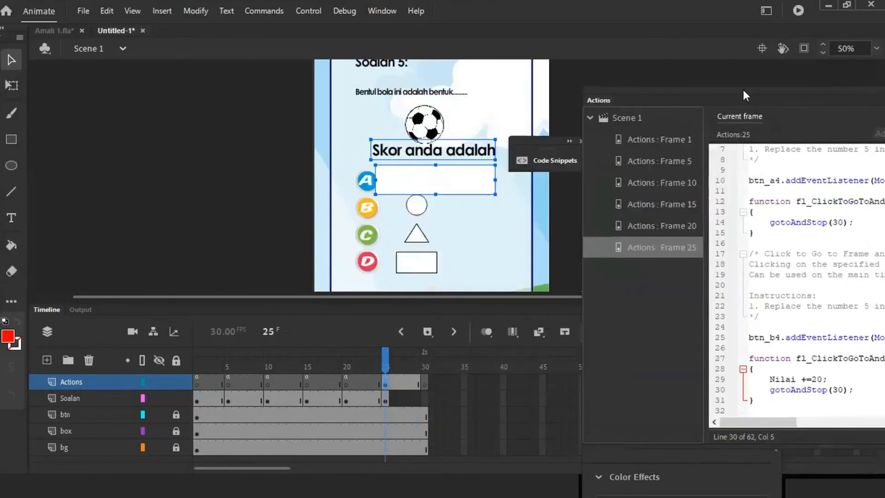
Cut the "Skor anda adalah" text and the dynamic text field from frame 25 of the Actions layer.
click(424, 387)
click(385, 368)
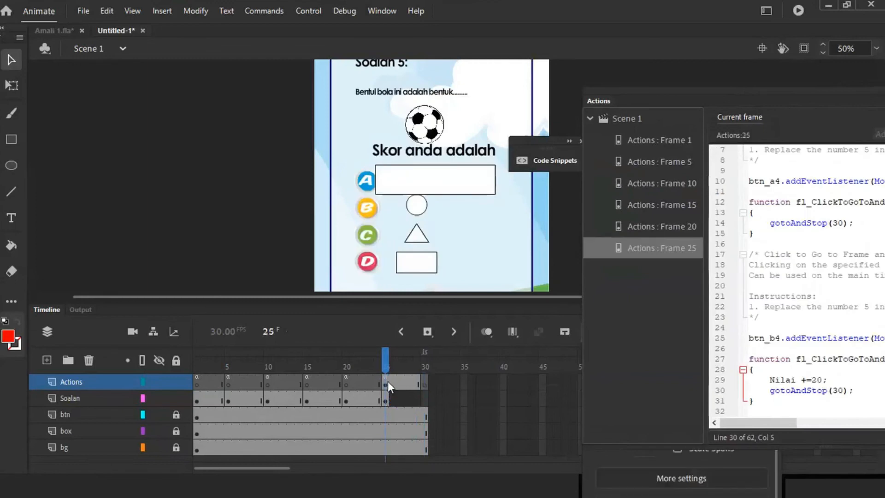
key(ctrl+a)
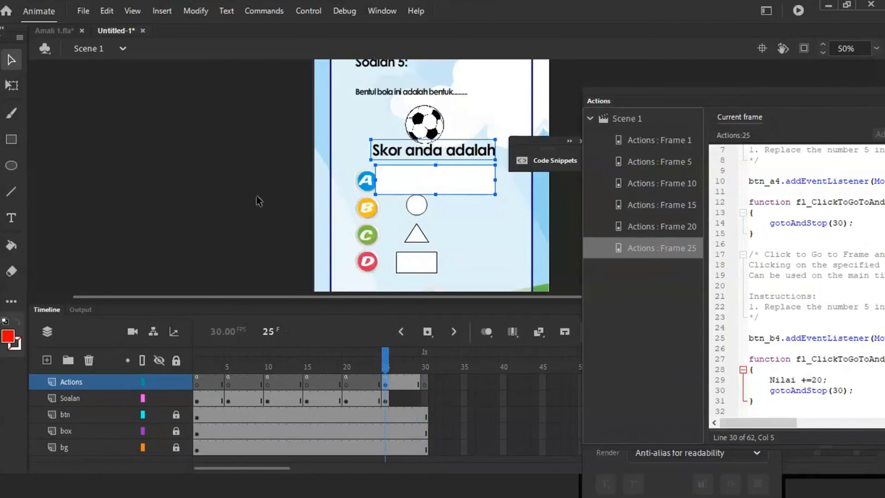
click(427, 175)
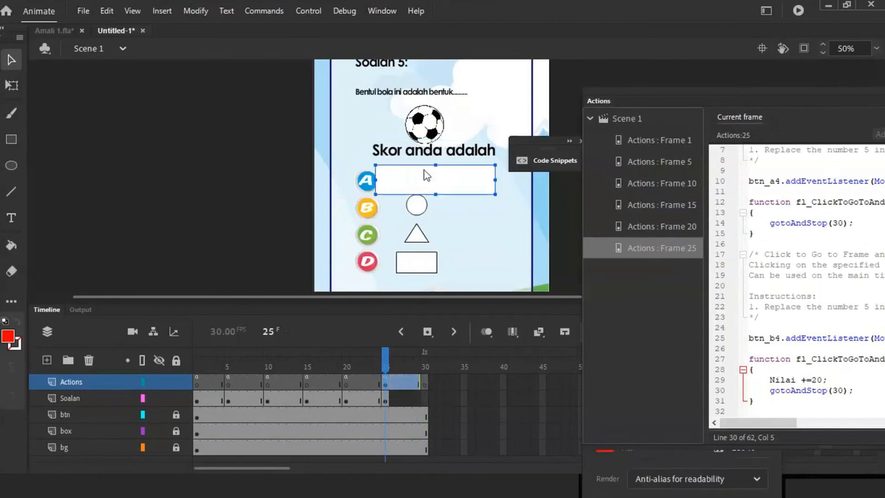
shift+click(434, 155)
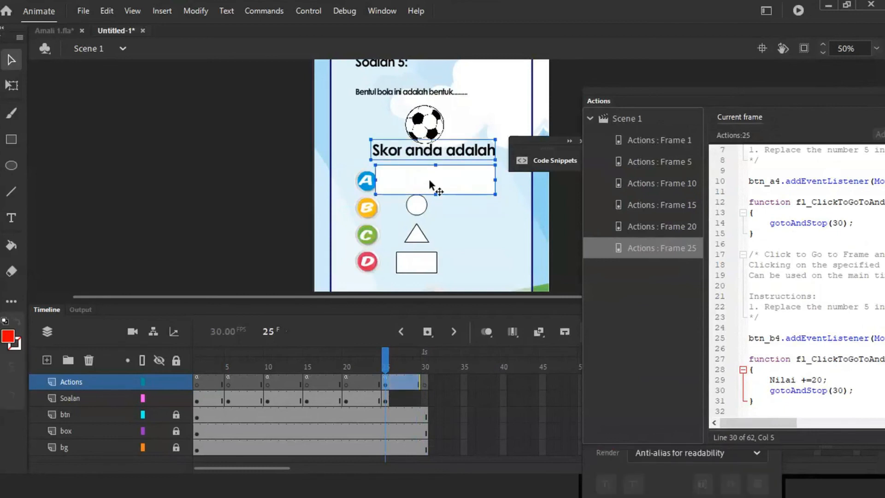
key(Delete)
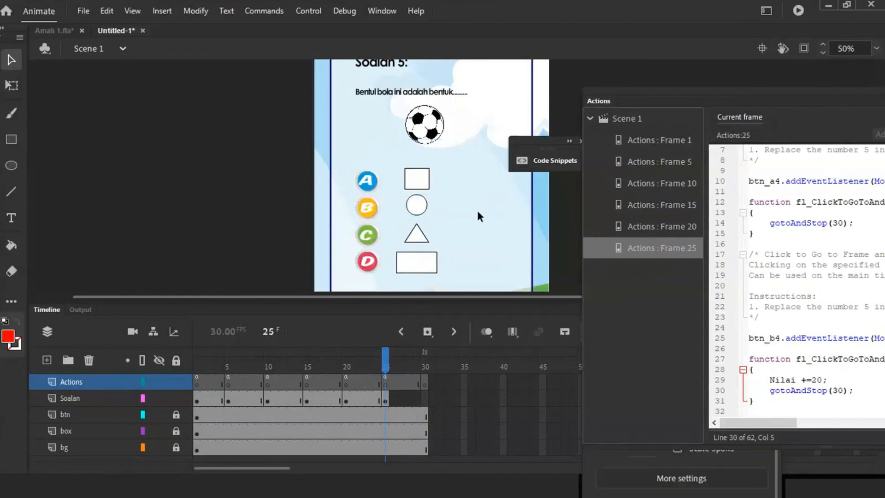
Insert a blank keyframe at frame 30 of the Soalan layer and paste the score text and dynamic field there in place.
click(425, 399)
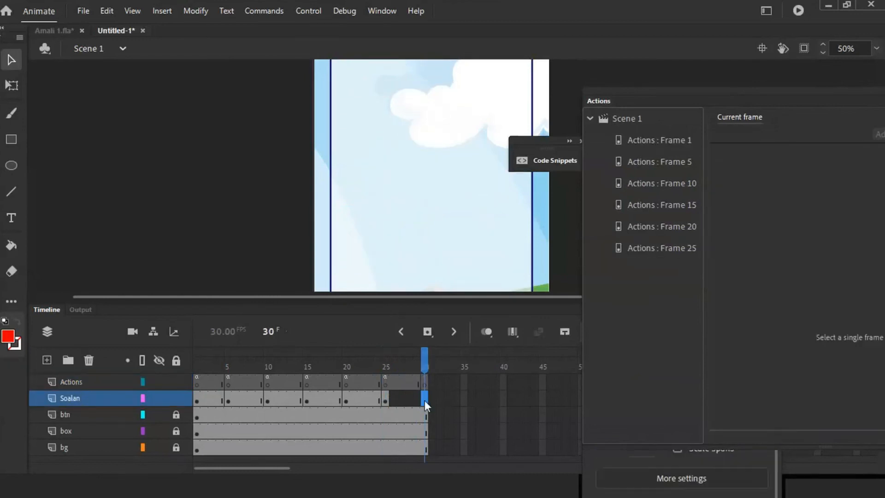
right_click(424, 401)
click(512, 129)
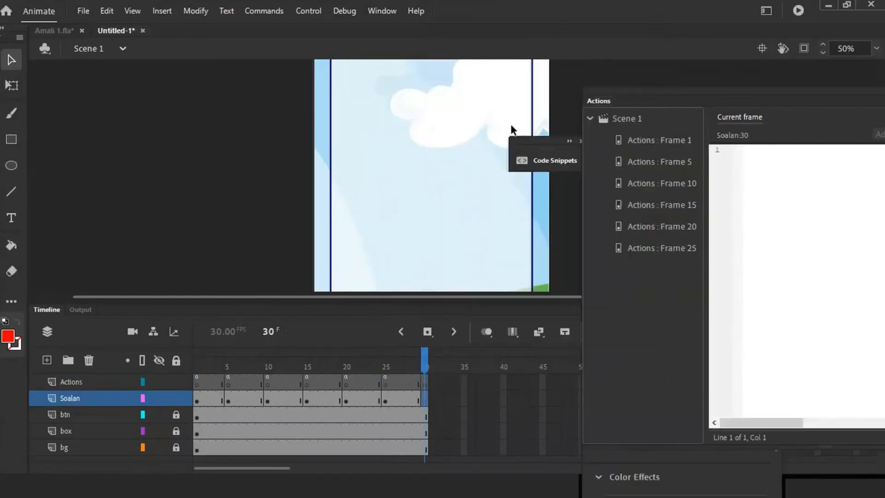
click(101, 10)
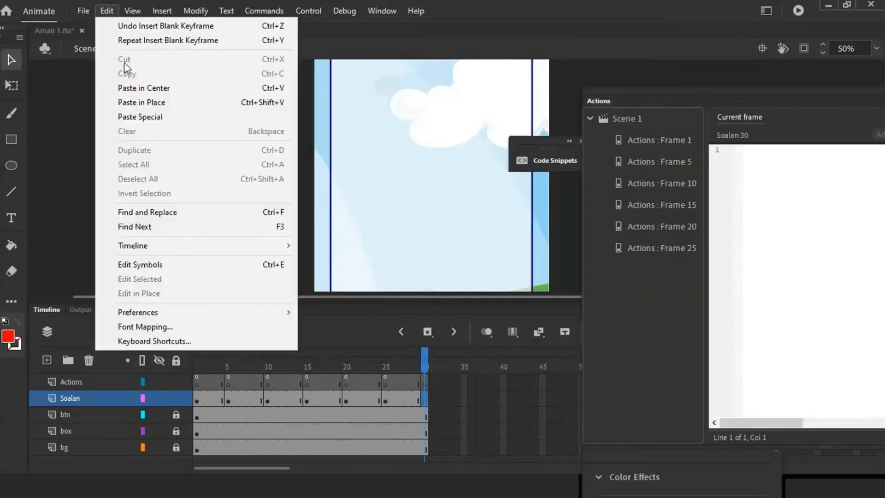
click(157, 102)
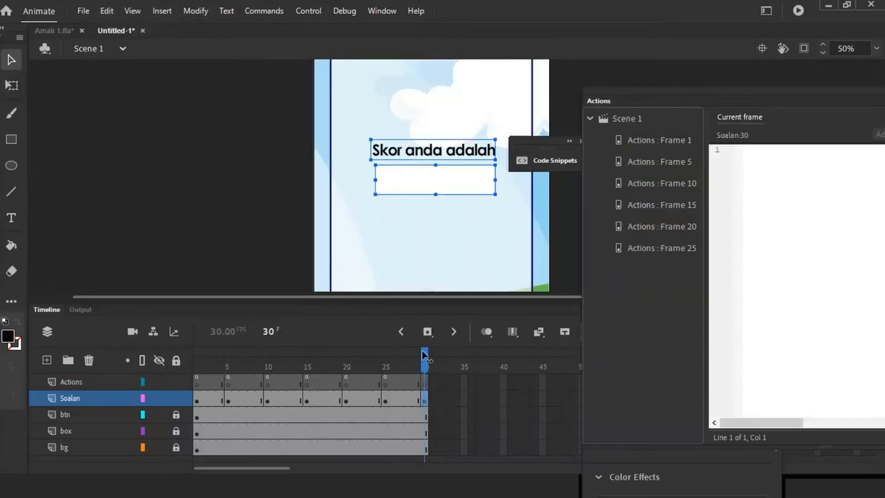
mouse_move(425, 357)
mouse_down()
mouse_move(385, 357)
mouse_move(425, 363)
mouse_up()
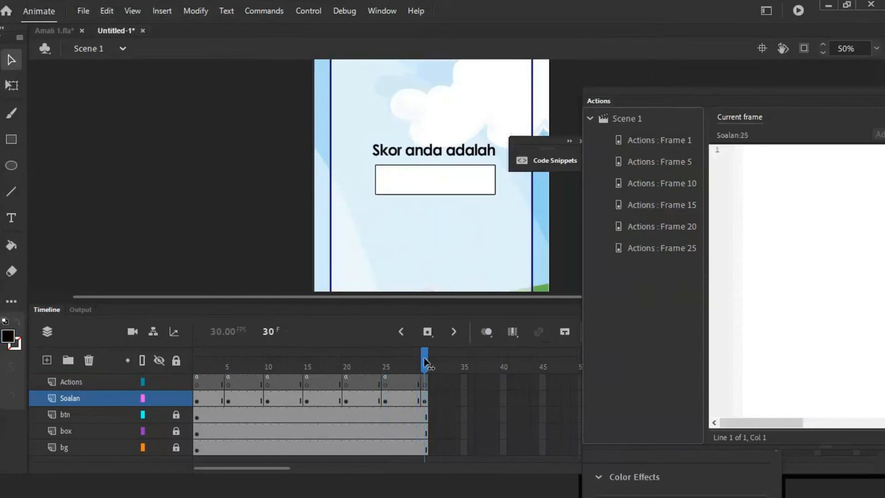
Add the script papar_skor.text=String(Nilai); to frame 30 of the Actions layer and uncover the stage.
click(425, 384)
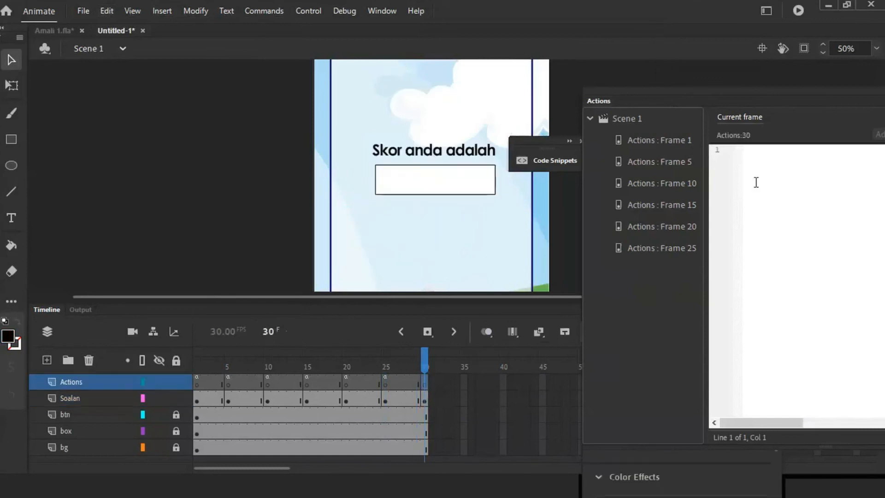
drag(747, 87, 531, 94)
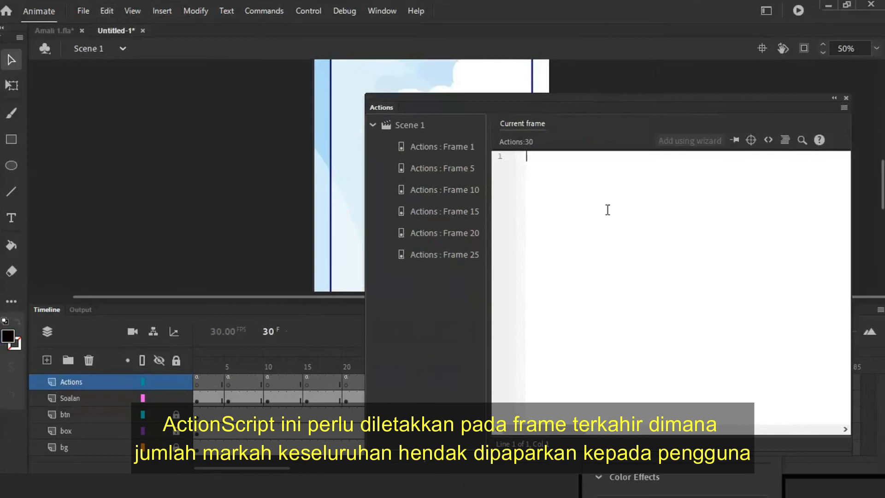
text(papar_skor.text=String(Nilai);)
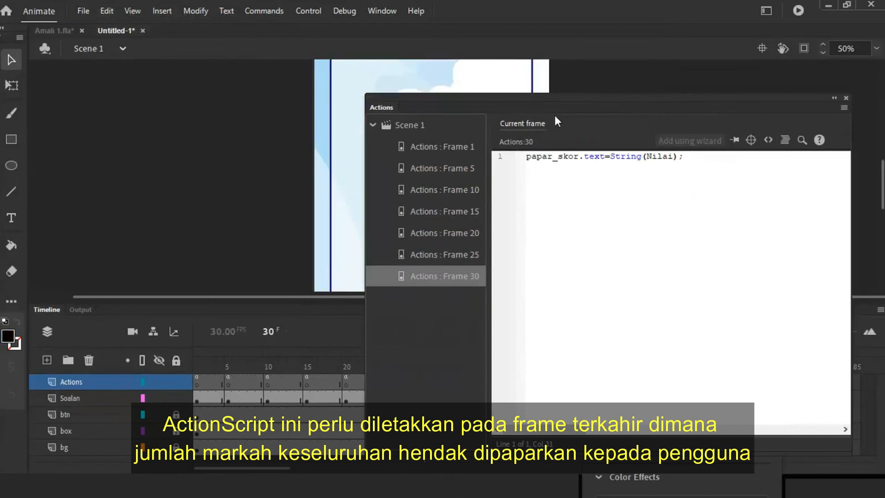
drag(558, 97, 391, 97)
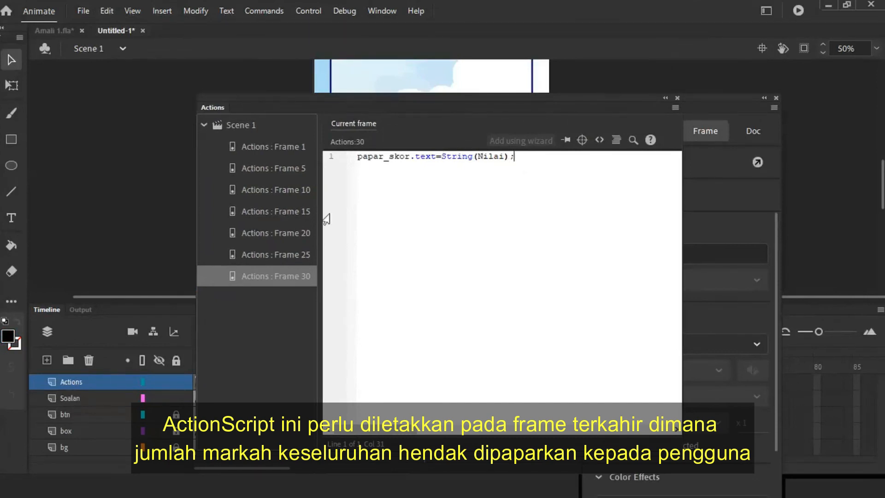
drag(434, 97, 326, 256)
Centre-align the papar_skor dynamic text field on frame 30 and enter 100 as its placeholder text.
click(438, 187)
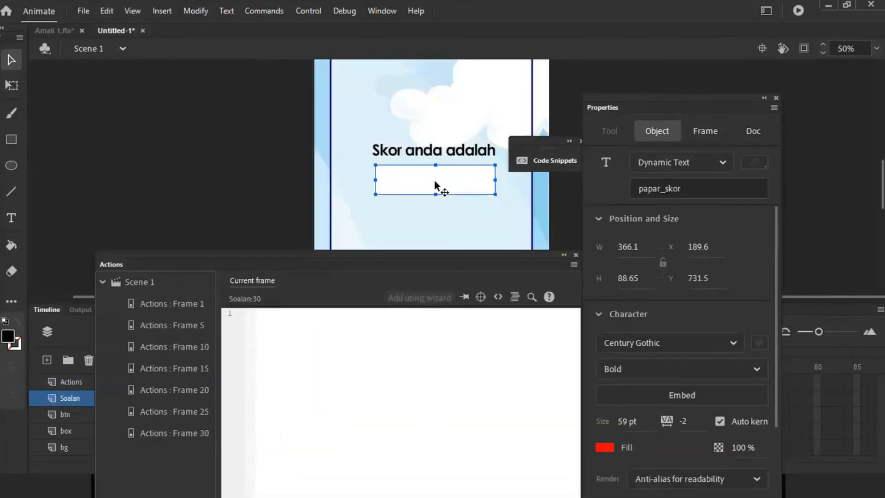
key(t)
click(438, 179)
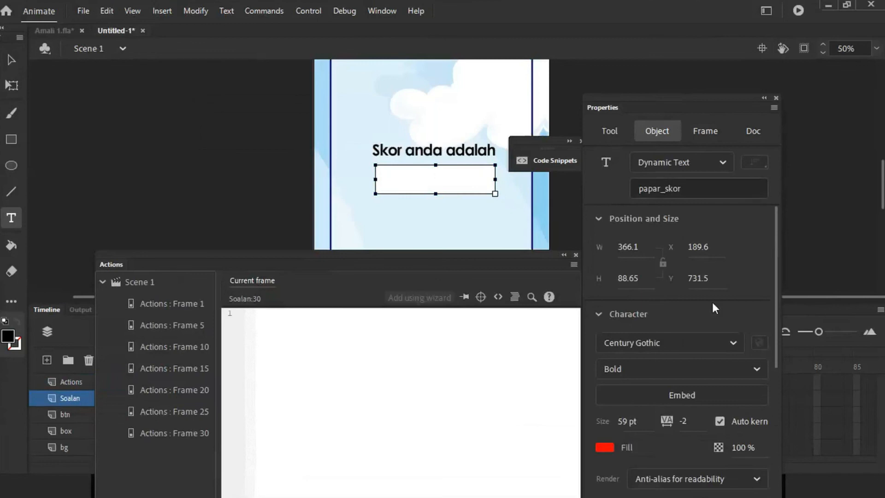
scroll(679, 405, down, 8)
scroll(665, 351, up, 2)
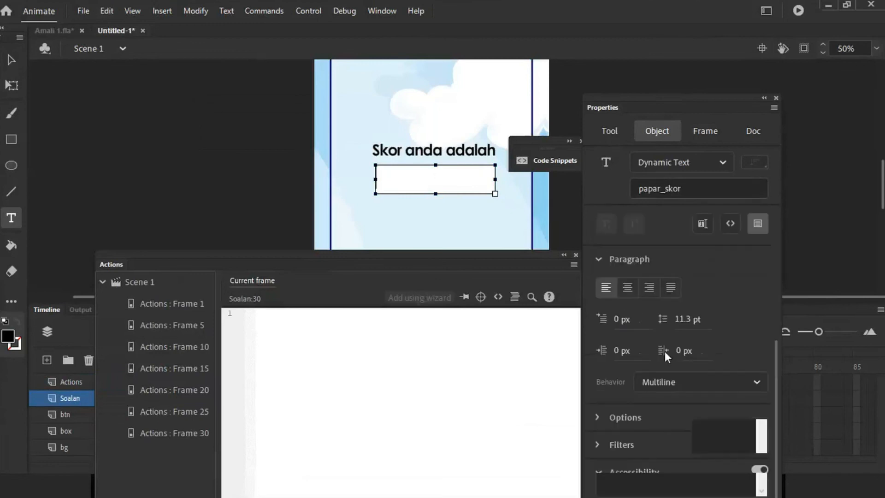
click(632, 293)
text(100)
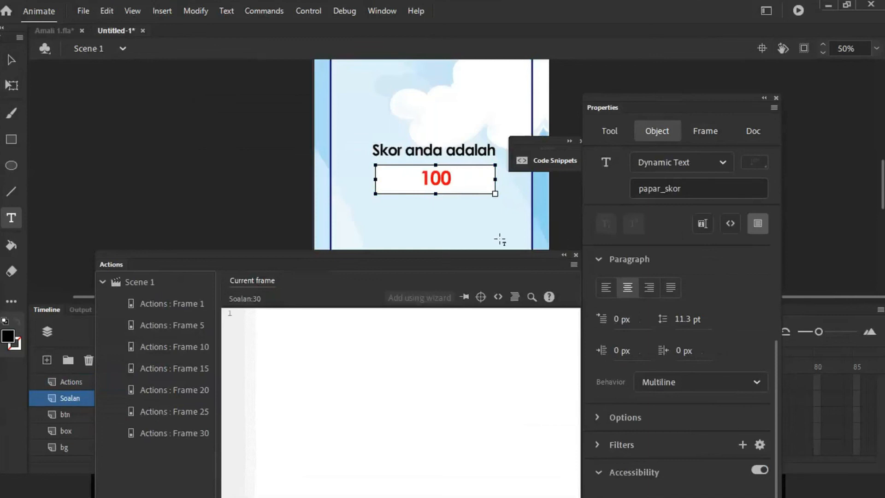
Test the movie, start the quiz, answer D, C, A, A and B, check the score page and close the preview.
key(ctrl+Return)
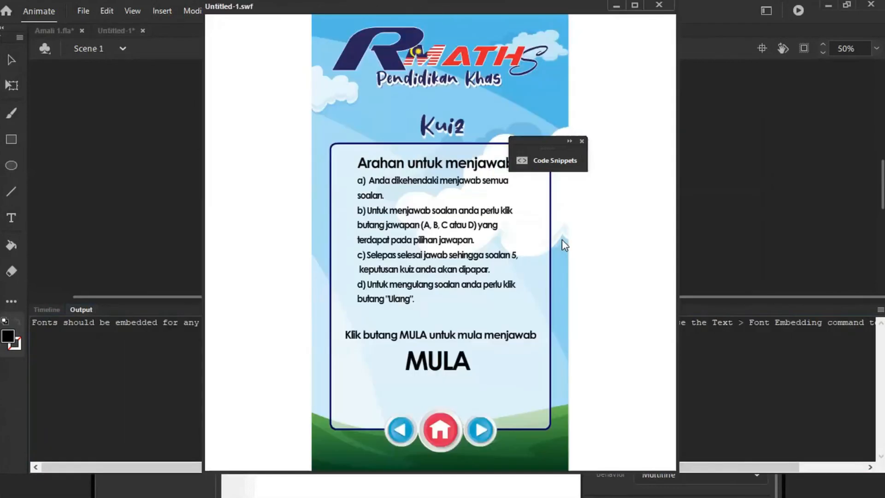
click(444, 370)
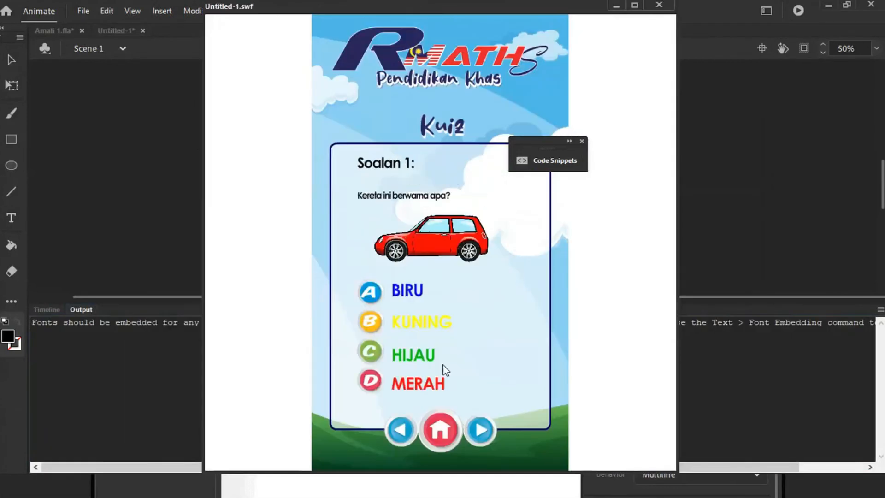
click(374, 381)
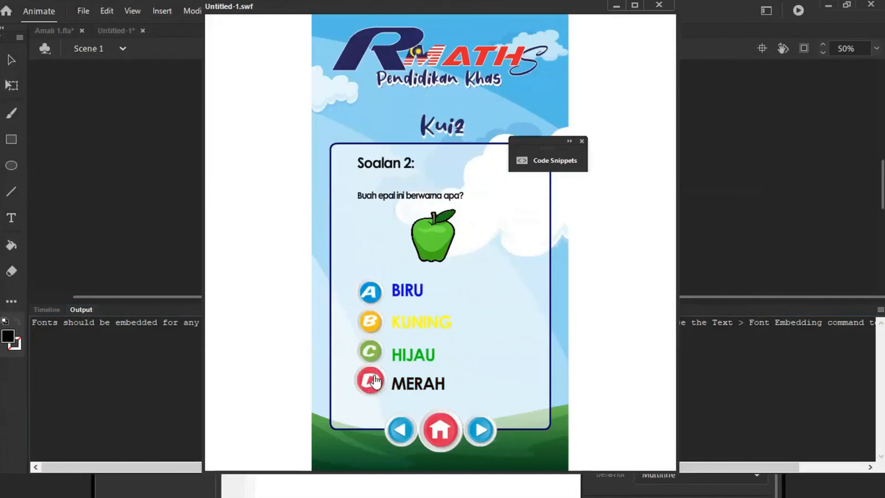
click(372, 356)
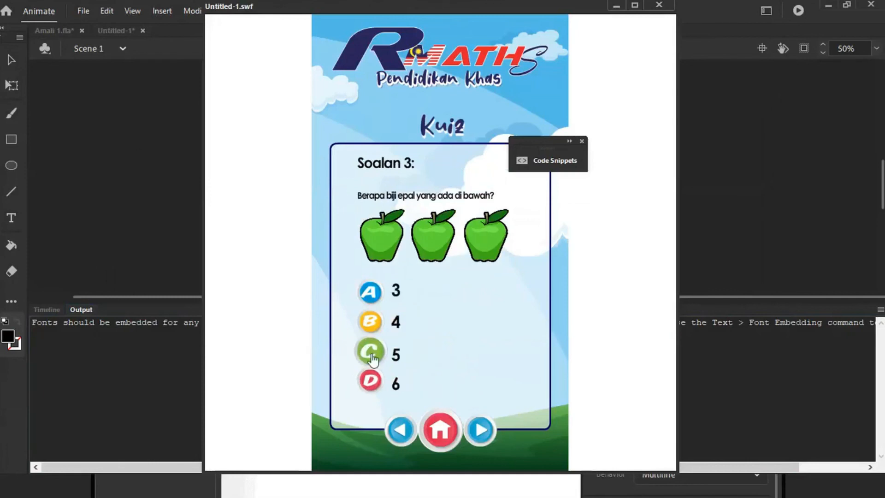
click(376, 300)
click(377, 300)
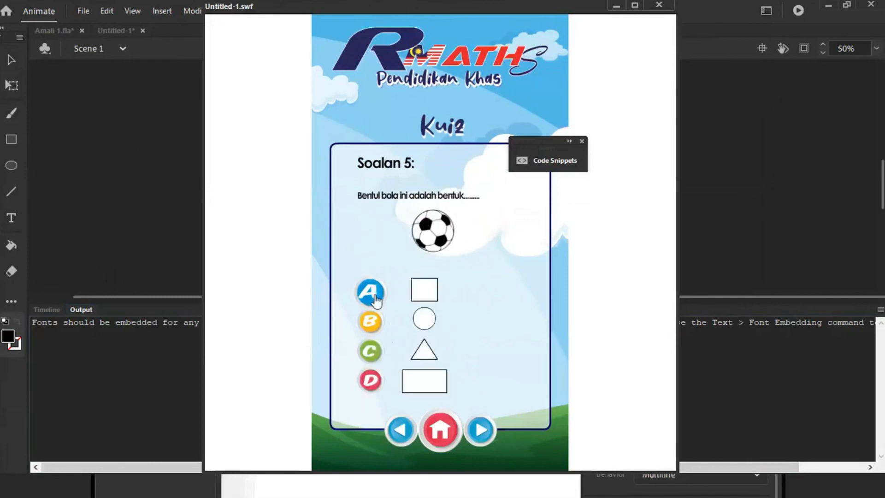
click(373, 327)
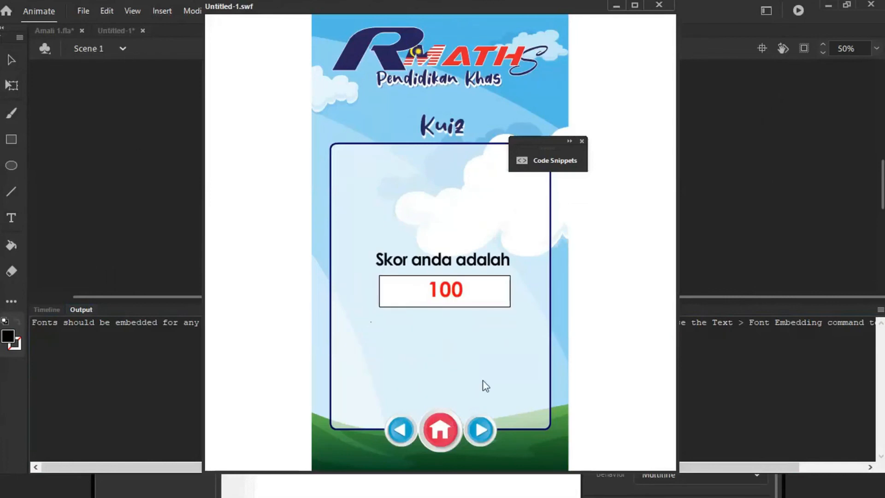
click(660, 6)
Test the movie again, answering the quiz with mostly wrong choices to check the score calculation.
key(ctrl+Return)
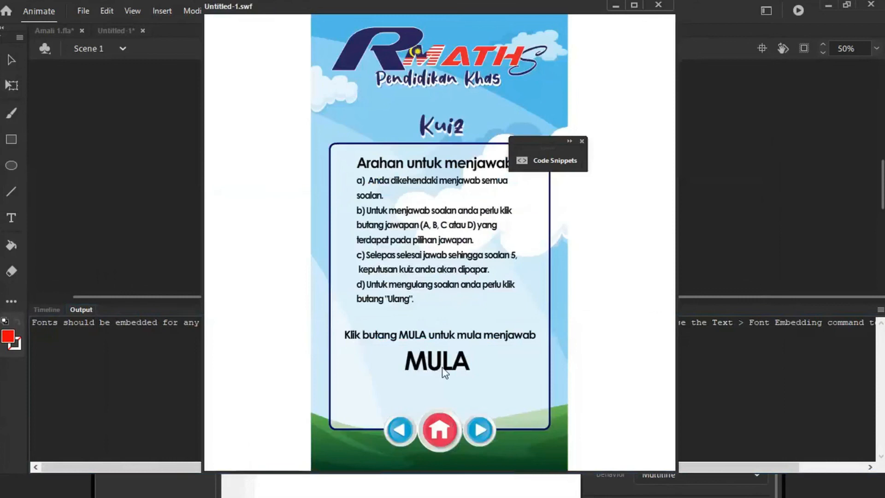
click(441, 367)
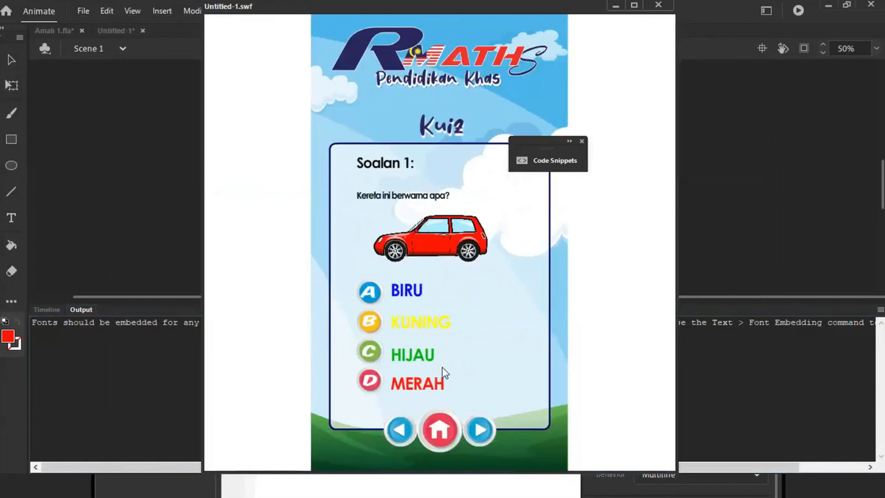
click(371, 293)
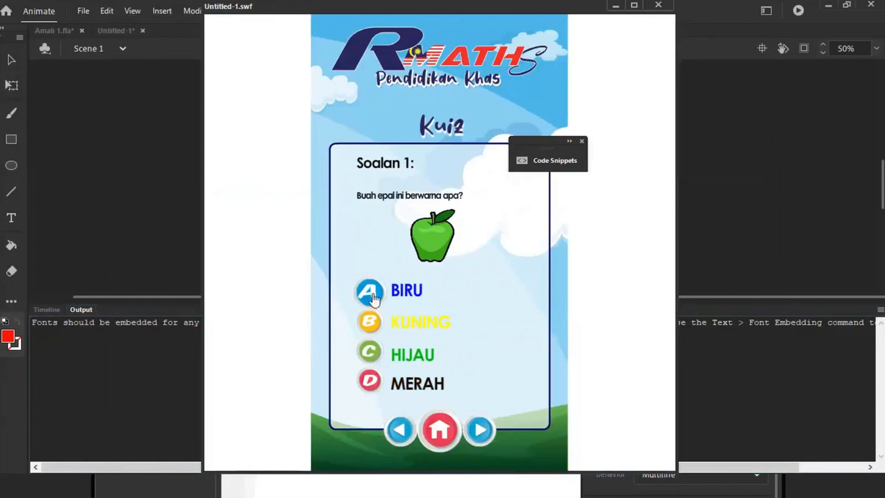
click(373, 299)
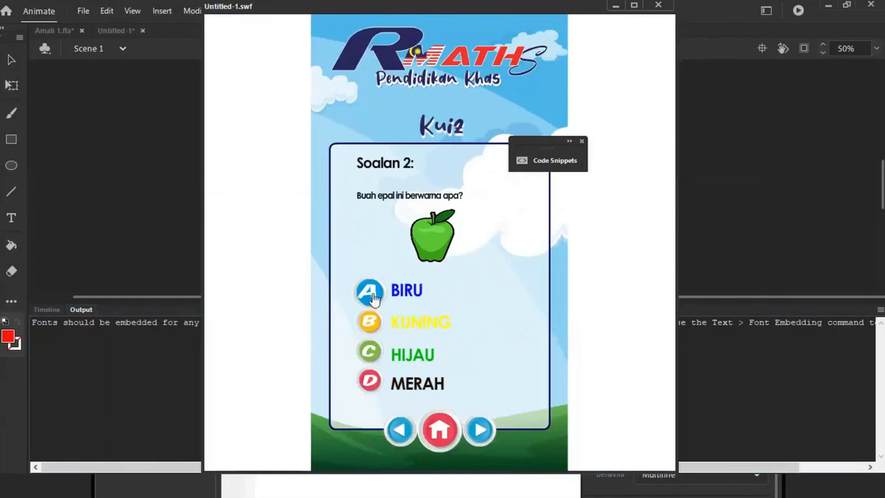
click(370, 355)
click(374, 324)
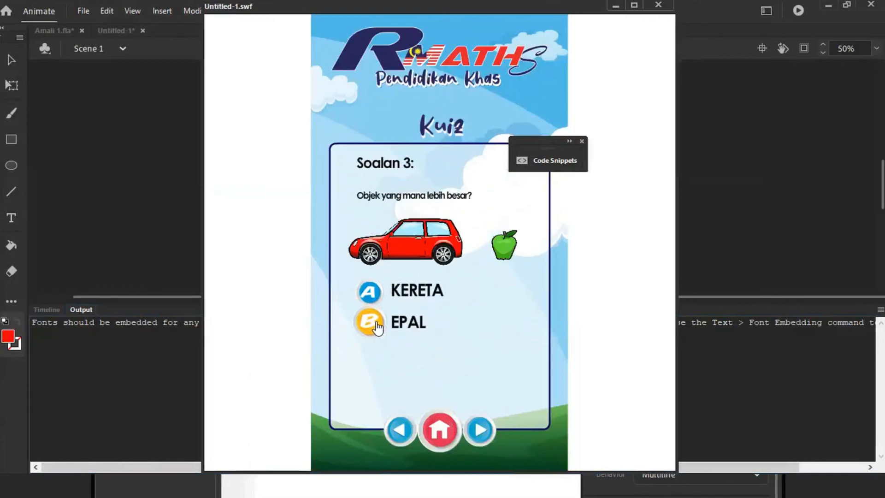
click(375, 325)
click(374, 327)
click(372, 298)
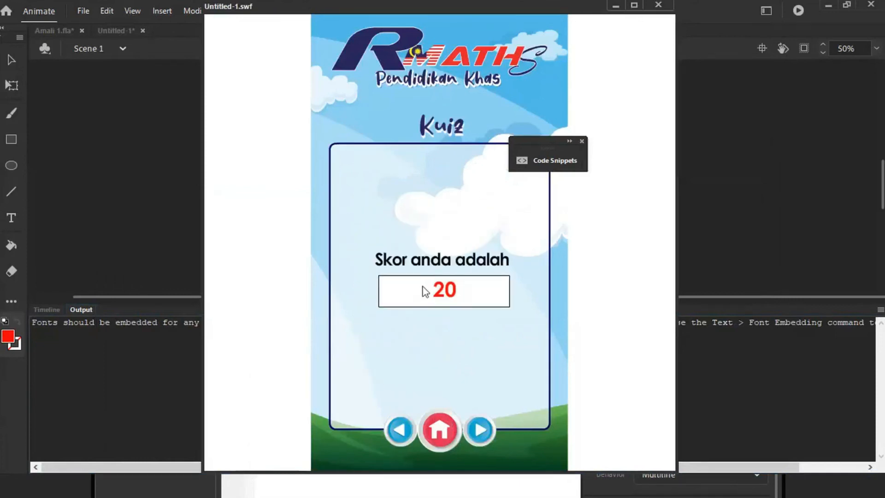
click(659, 5)
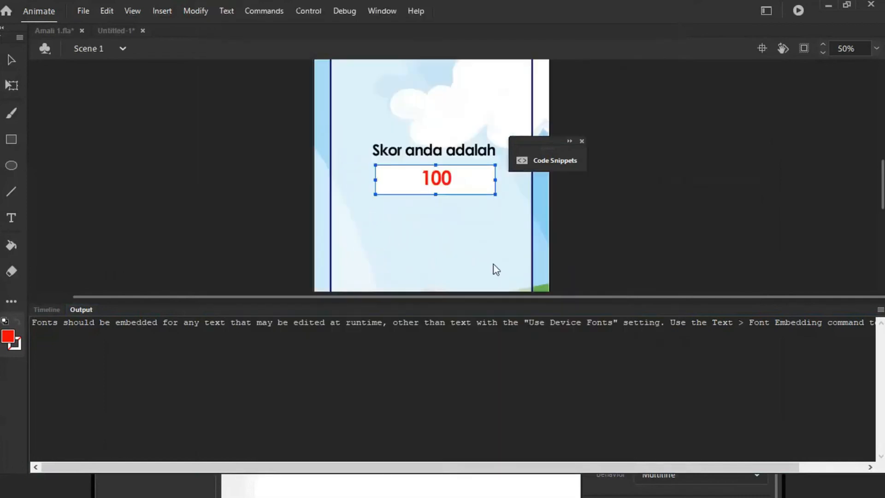
key(ctrl+Return)
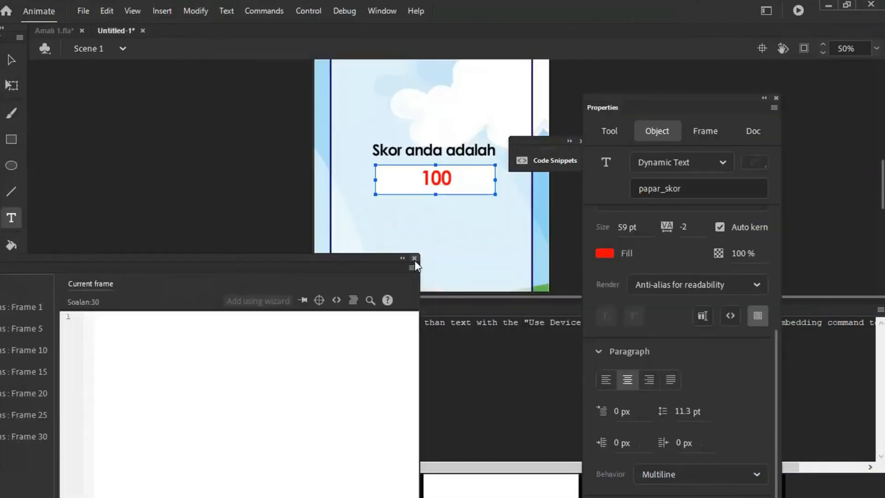
Close the script editor, deselect the score field and bring back the timeline at frame 30.
click(414, 259)
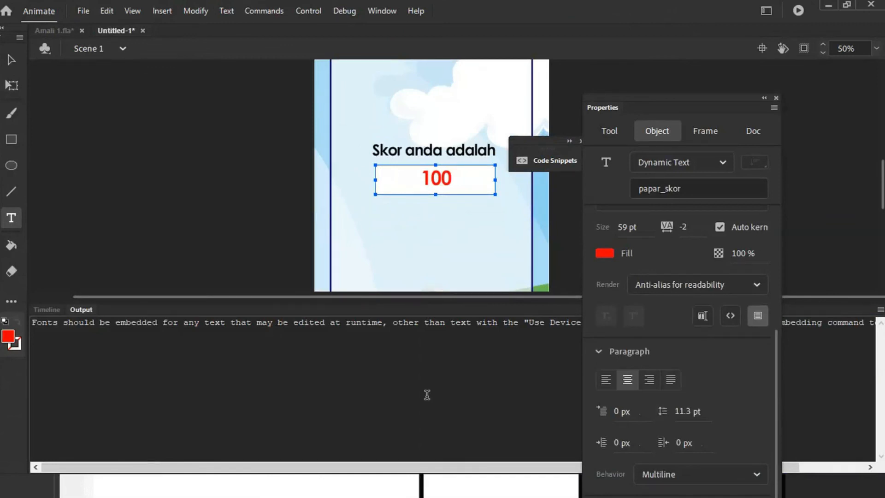
key(v)
click(213, 191)
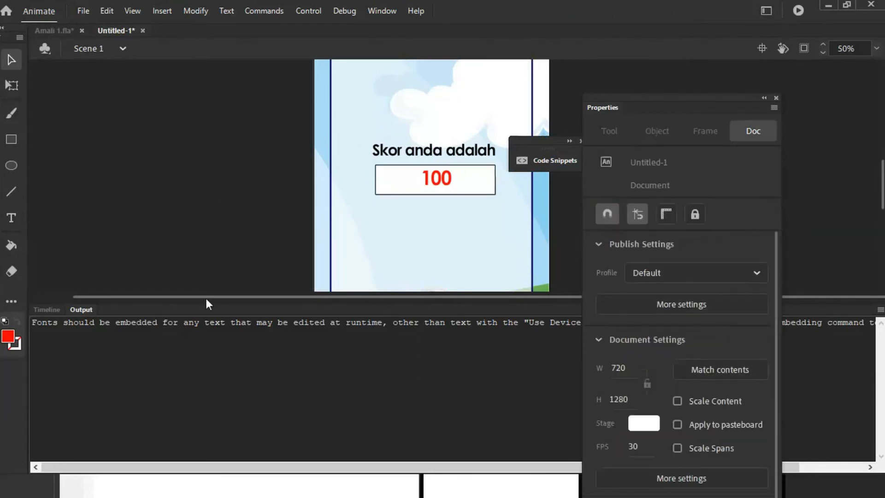
click(53, 308)
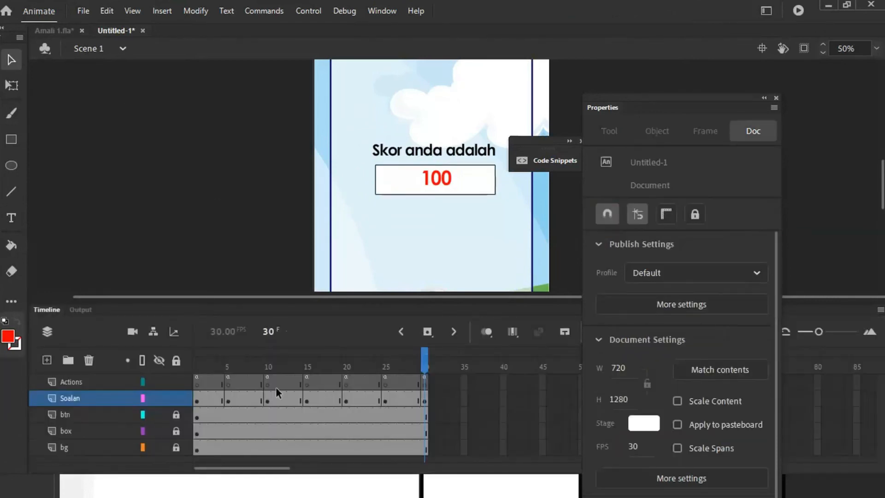
mouse_move(423, 358)
mouse_down()
mouse_move(201, 359)
mouse_move(417, 365)
mouse_move(225, 364)
mouse_move(204, 376)
mouse_move(478, 367)
mouse_move(208, 379)
mouse_move(433, 382)
mouse_move(197, 366)
mouse_move(461, 366)
mouse_move(425, 368)
mouse_move(433, 362)
mouse_up()
drag(658, 97, 708, 78)
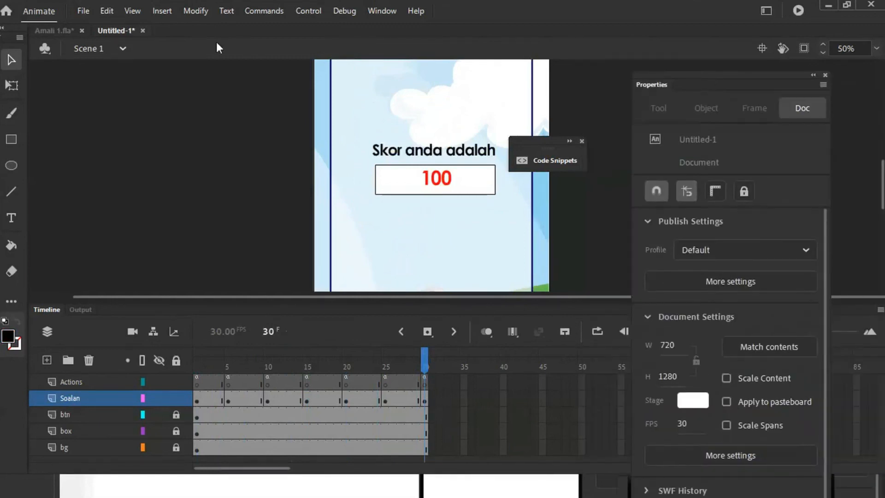
Place an instance of the library button btn_ulang below the score field on frame 30 of the Soalan layer.
click(387, 12)
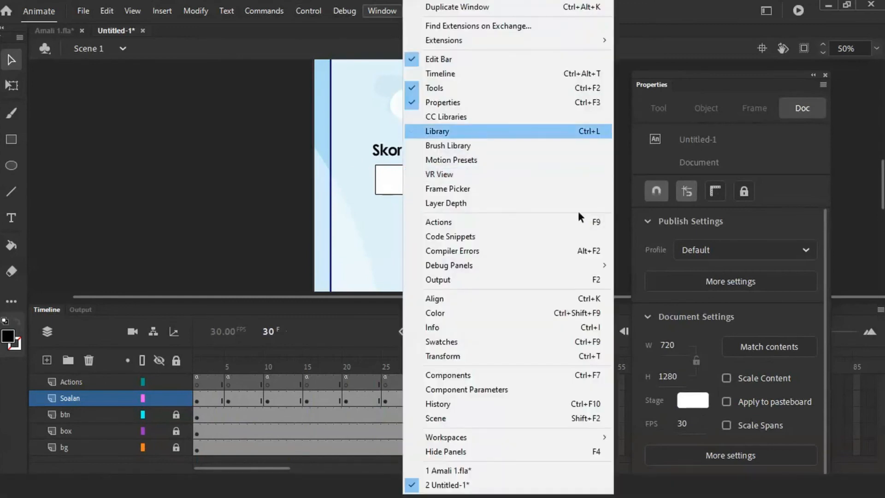
click(476, 133)
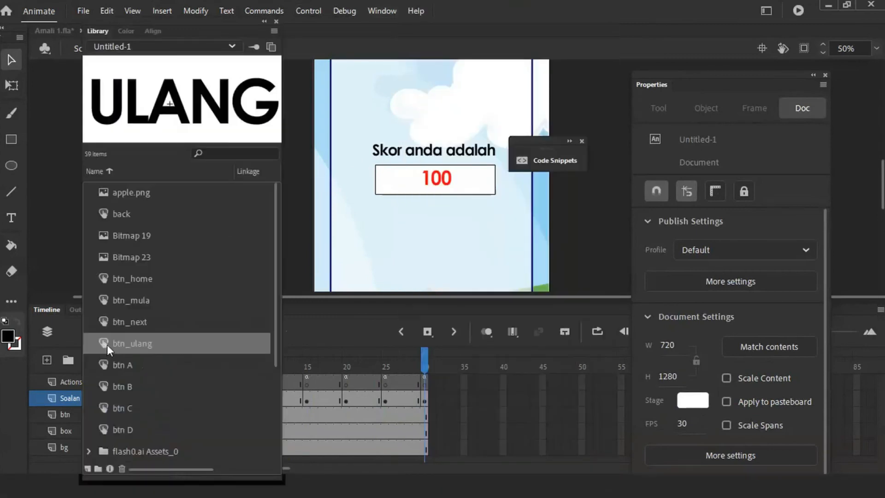
drag(107, 345, 433, 258)
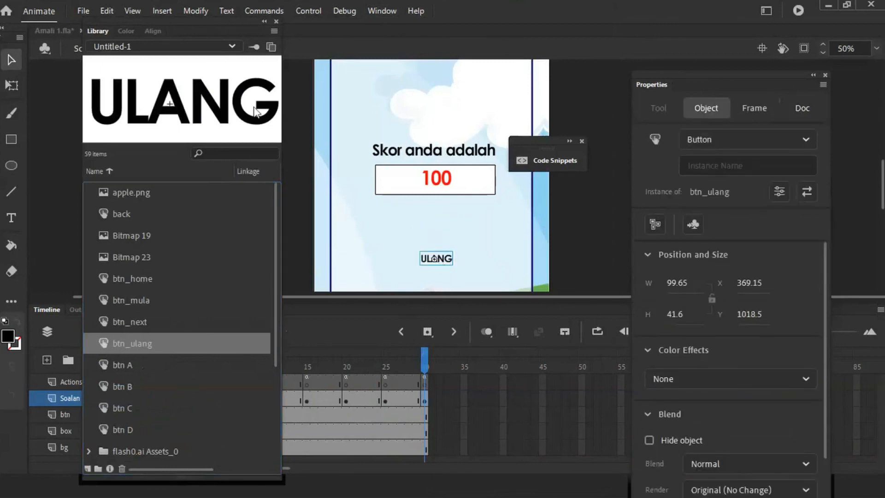
Scale the ULANG button to about 169 by 71 px and centre it above the home button at about X 339, Y 1018.
key(q)
drag(454, 251, 480, 234)
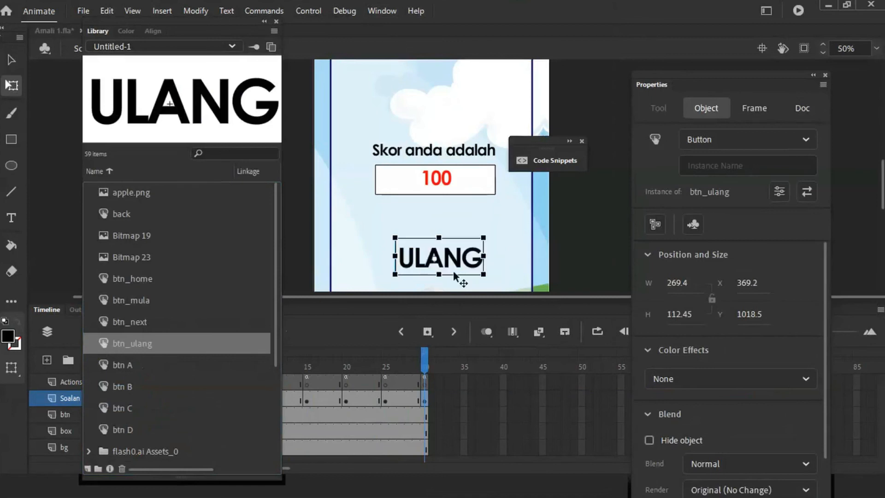
drag(460, 279, 452, 273)
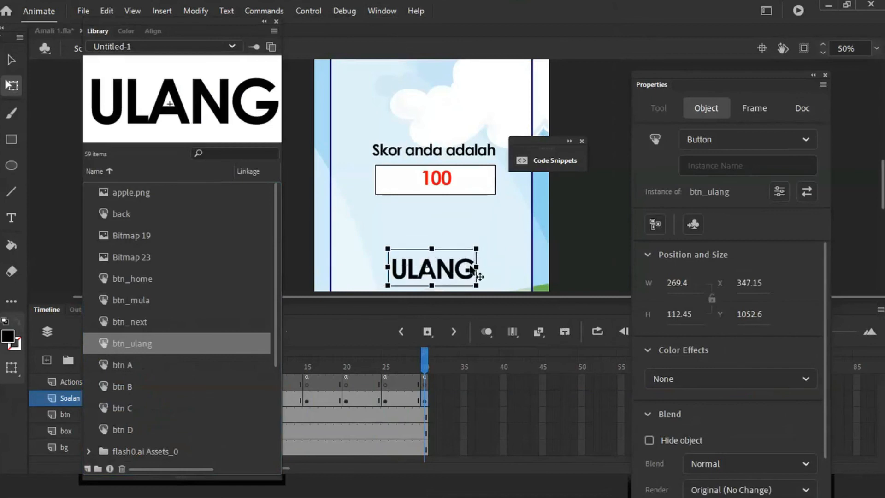
key(ctrl+minus)
drag(469, 225, 466, 220)
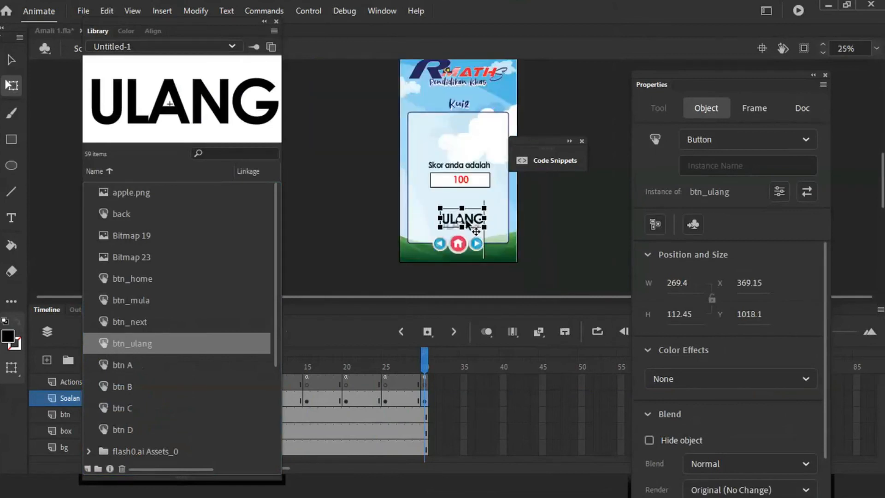
key(shift+Left)
key(shift+Left)
key(shift+Left)
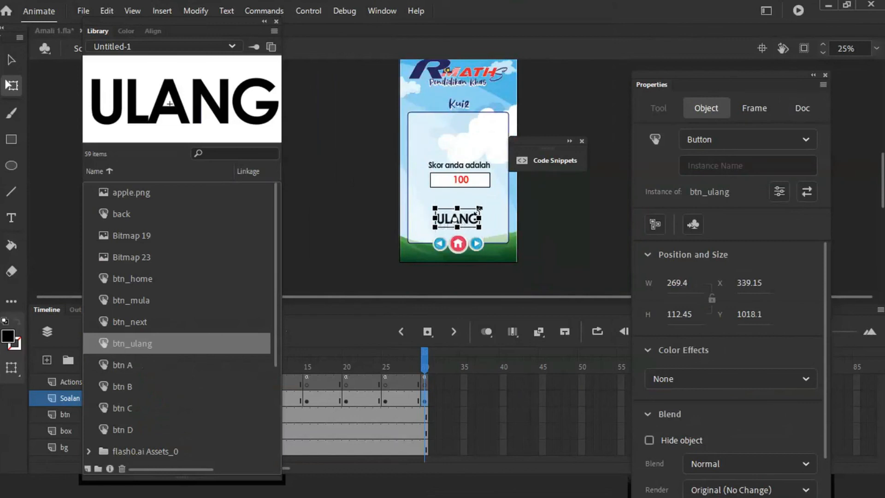
drag(479, 208, 477, 210)
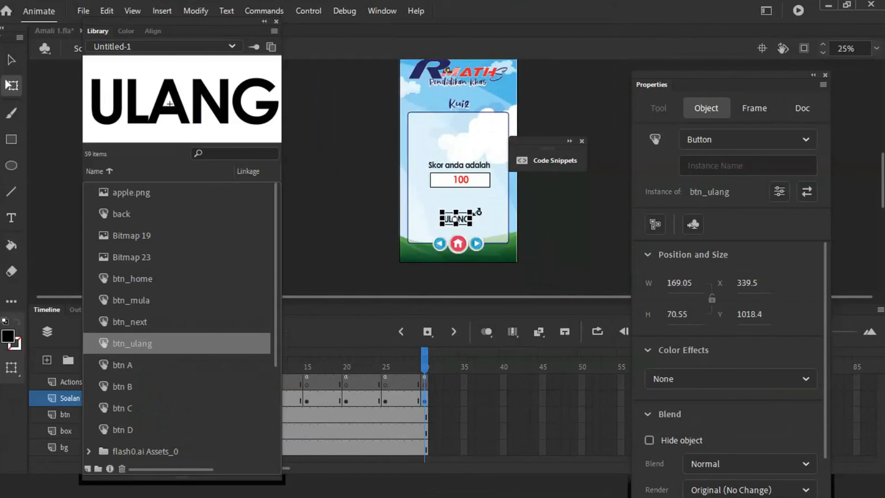
click(479, 166)
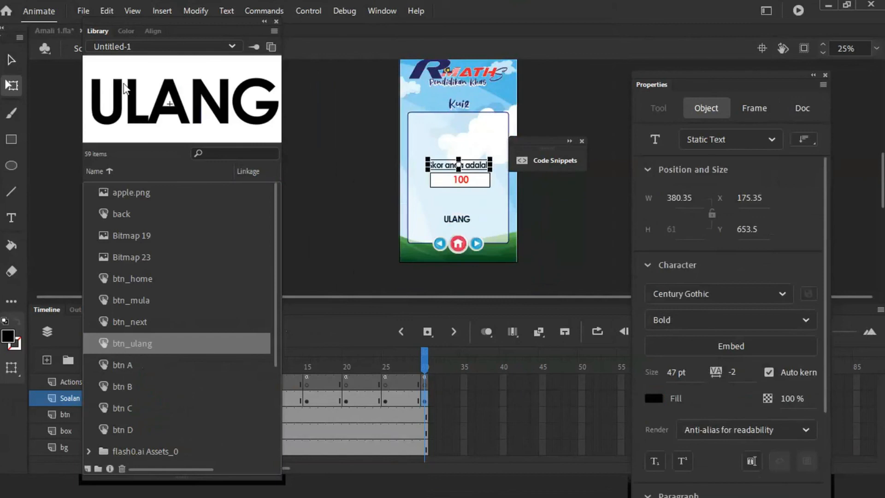
Duplicate the "Skor anda adalah" text below the score field and change the copy to "Sila tekan butang ULANG untuk cuba lagi".
click(11, 60)
drag(470, 185, 470, 229)
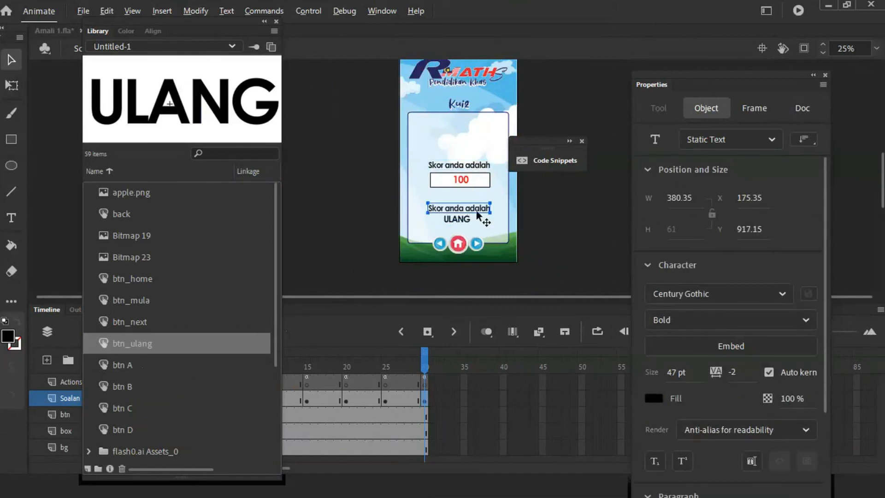
double_click(477, 213)
key(ctrl+a)
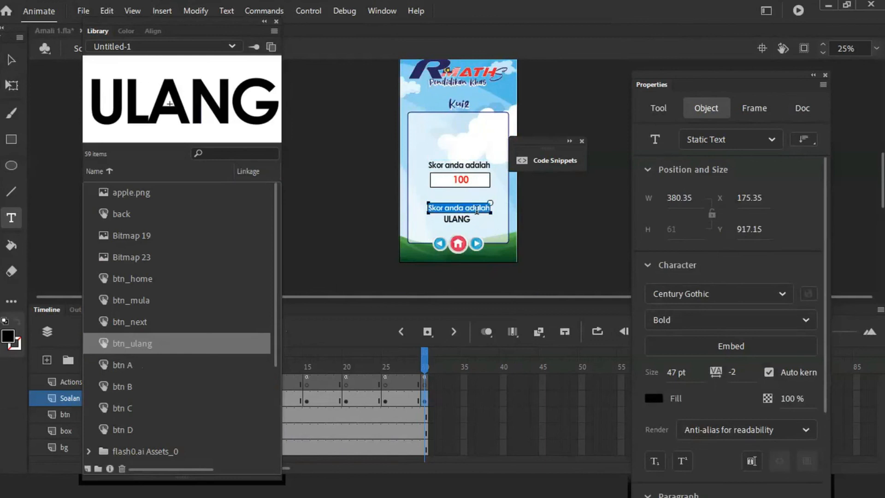
text(Sila)
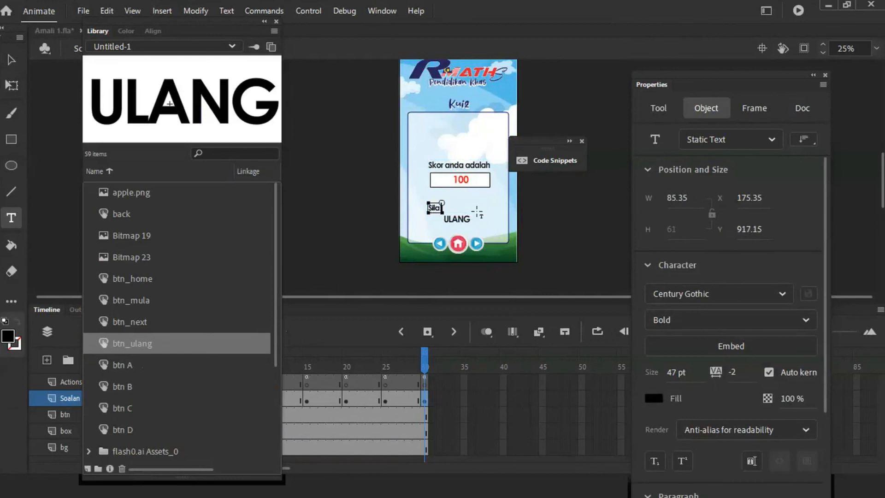
text( tekan b)
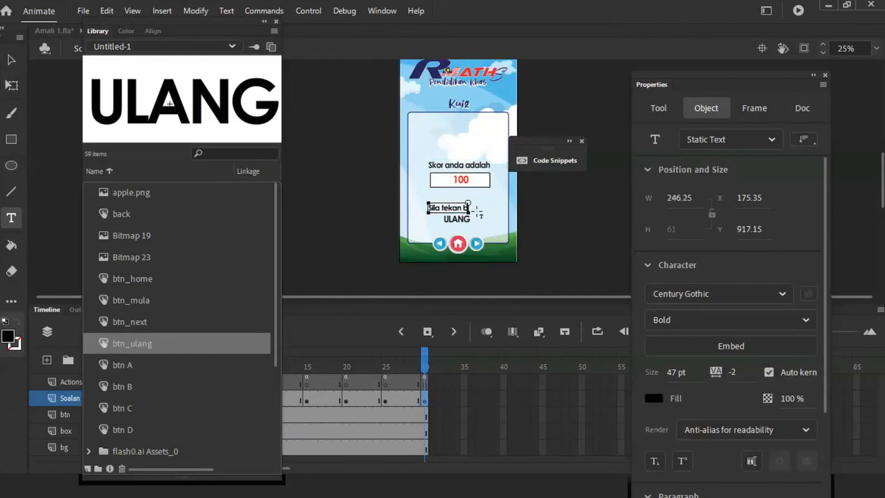
text(utang U)
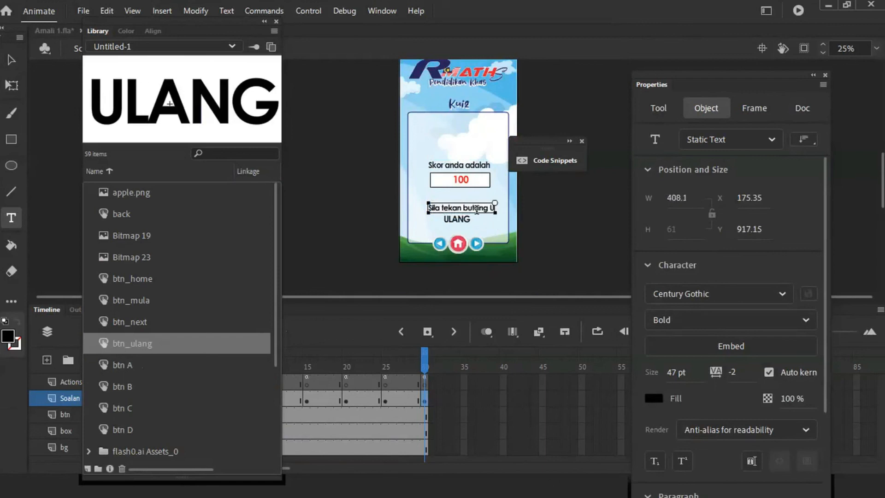
text(LANG untuk)
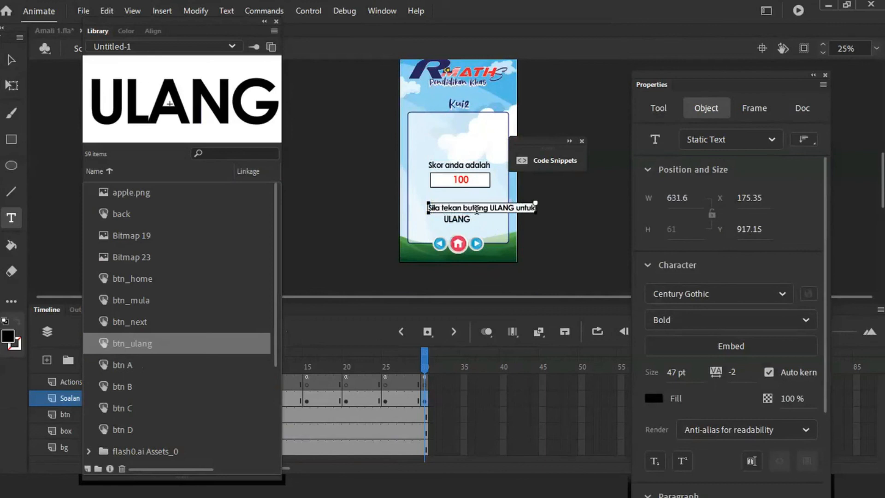
text( cuba lagi)
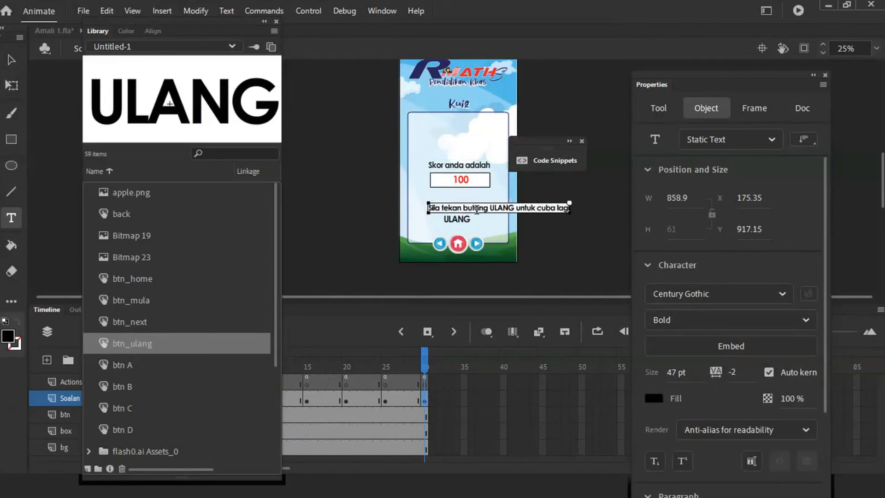
Set the new instruction text to 25 pt and place it just above the ULANG button at about X 151, Y 944.
click(14, 64)
mouse_move(676, 378)
mouse_down()
mouse_move(650, 378)
mouse_move(669, 378)
mouse_up()
drag(473, 206, 470, 209)
key(ctrl+equal)
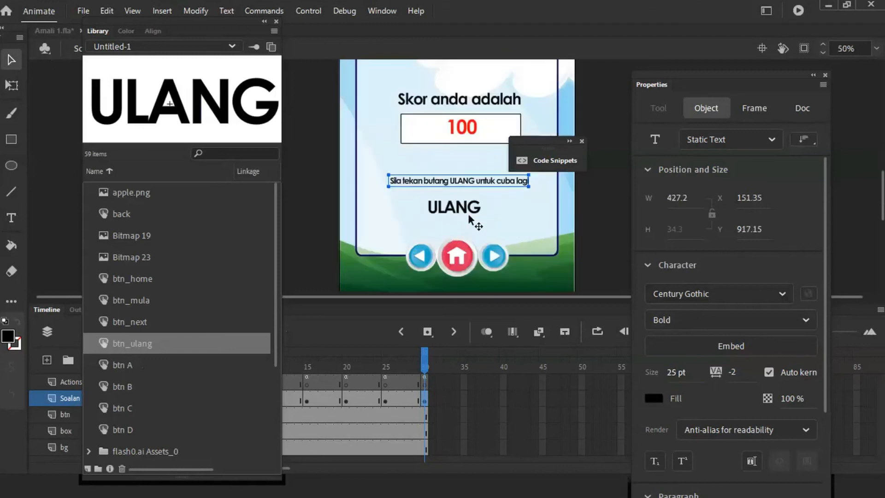
drag(476, 185, 481, 194)
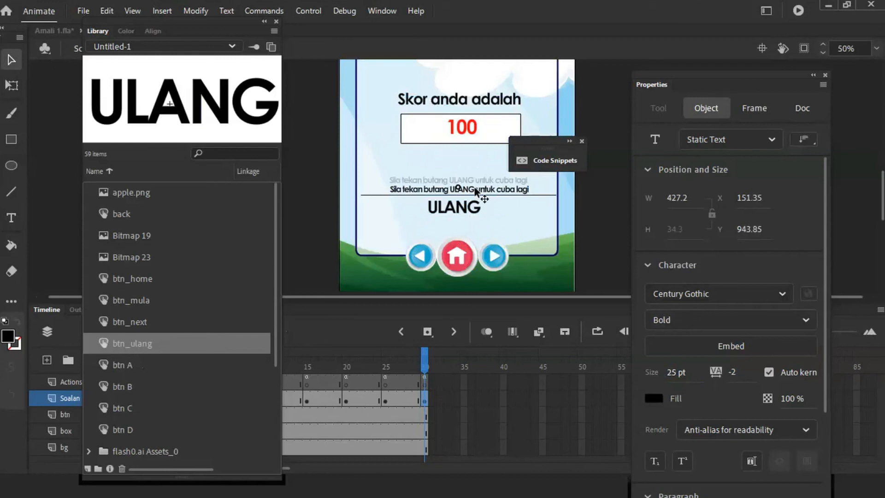
Copy the blue ULANG button btg_ulang from the score screen of Amali 1.fla and return to Untitled-1.
click(458, 211)
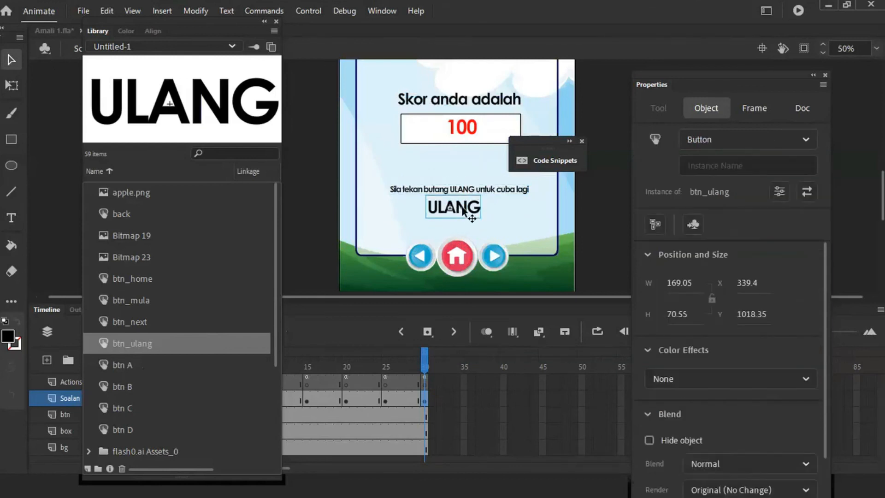
click(67, 31)
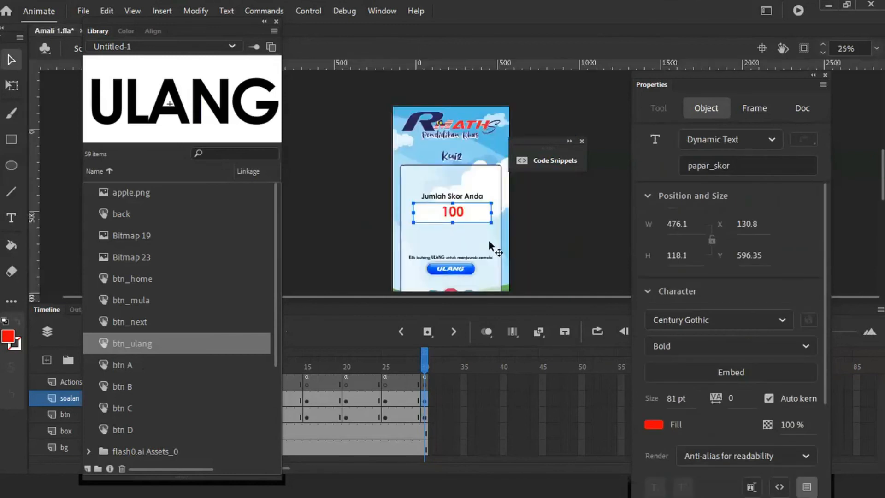
click(465, 272)
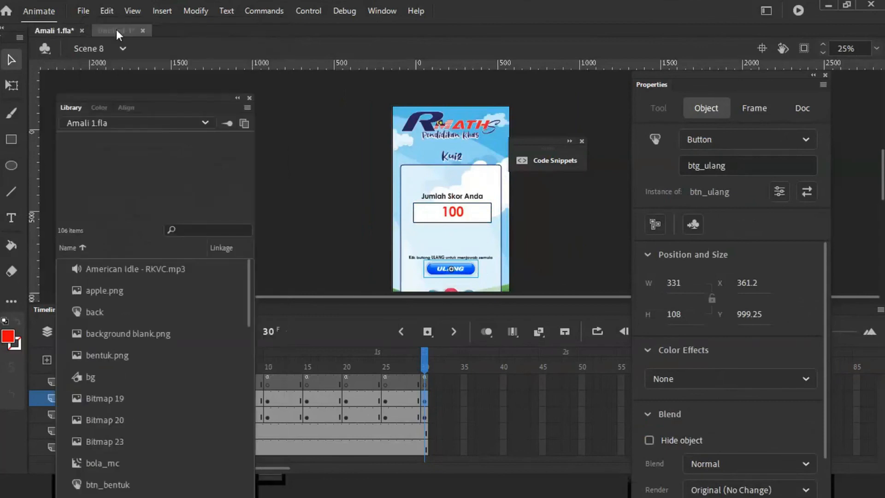
click(116, 30)
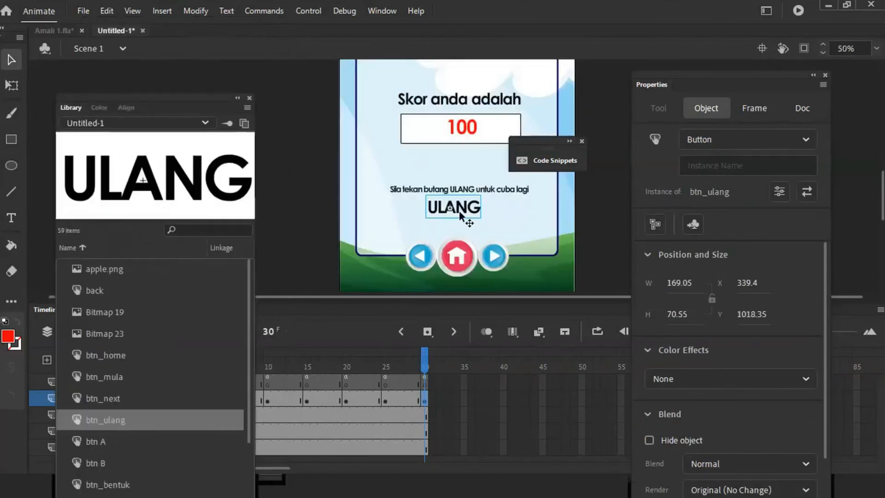
Delete the plain ULANG button and paste the copied blue one, choosing to replace existing library items.
key(Delete)
key(ctrl+v)
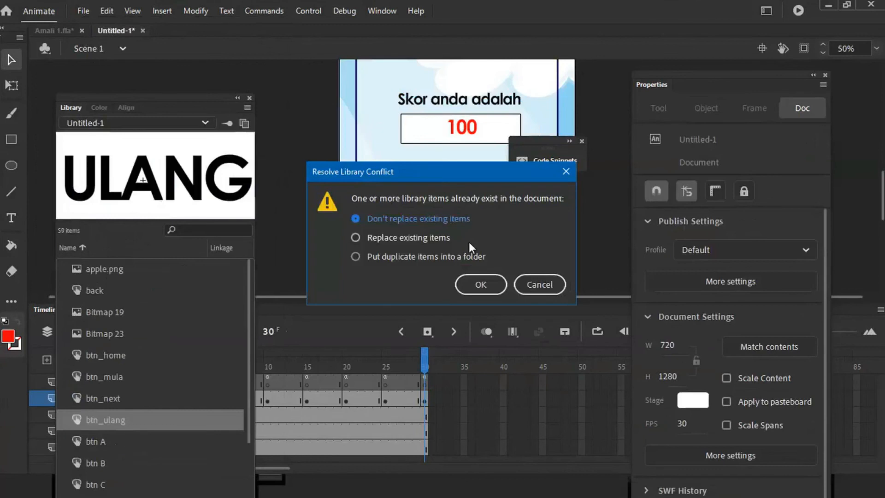
click(408, 237)
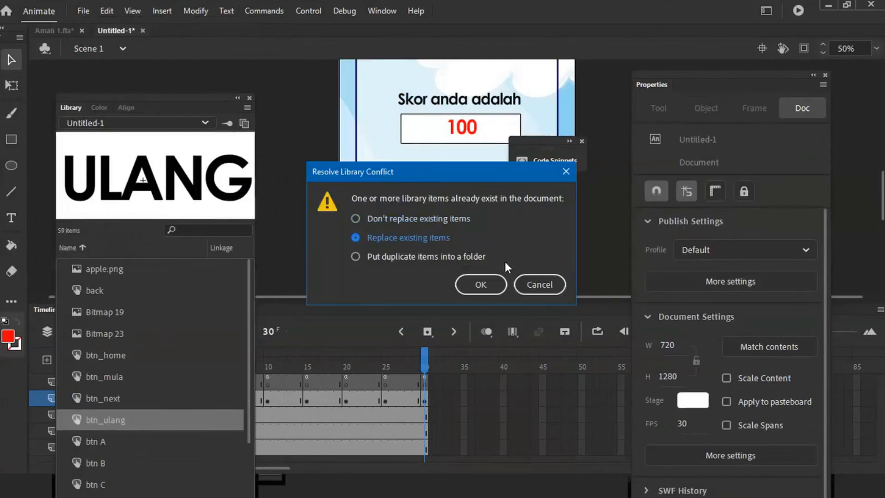
click(481, 284)
Position the blue ULANG button between the instruction text and the home button at about X 365, Y 1027.
drag(473, 188, 473, 218)
key(Down)
key(Down)
key(Right)
key(Right)
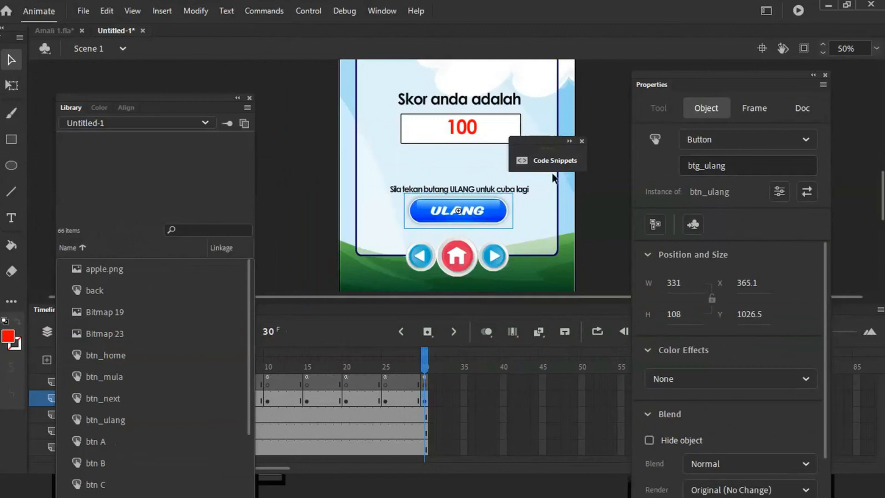
Add the Click to Go to Frame and Stop code snippet to btg_ulang, keeping frame 5 as its target.
click(569, 162)
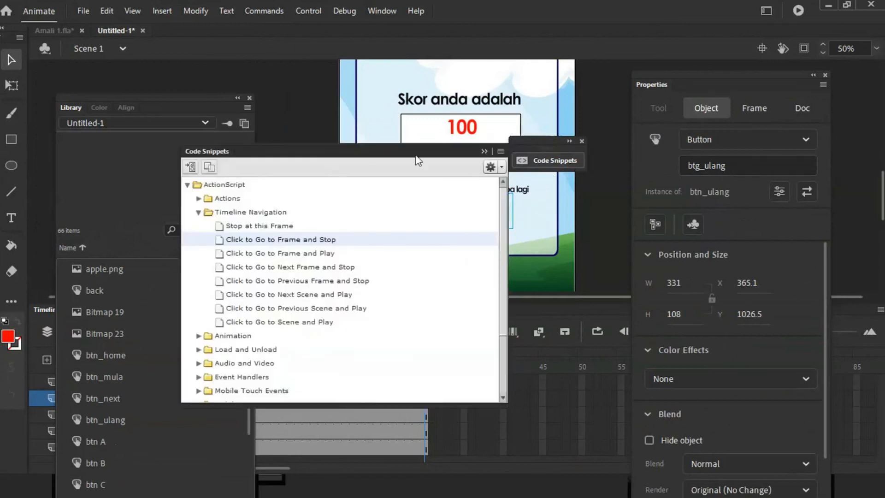
drag(416, 156, 745, 156)
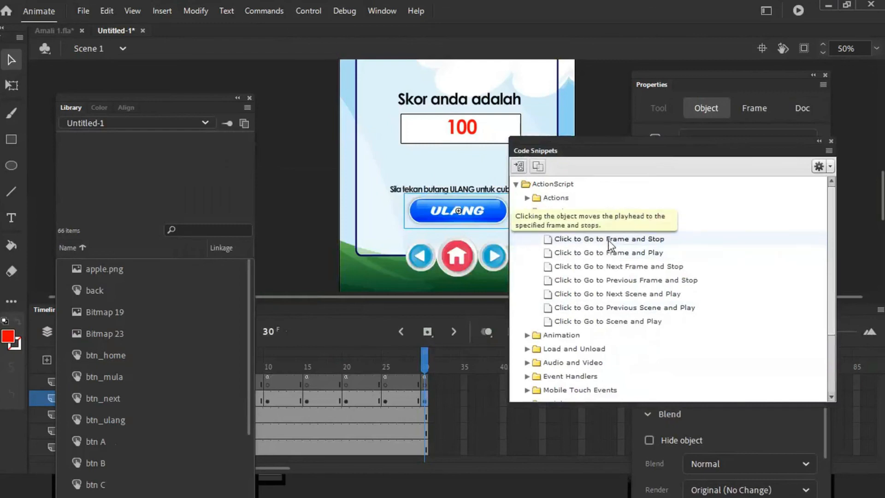
click(237, 99)
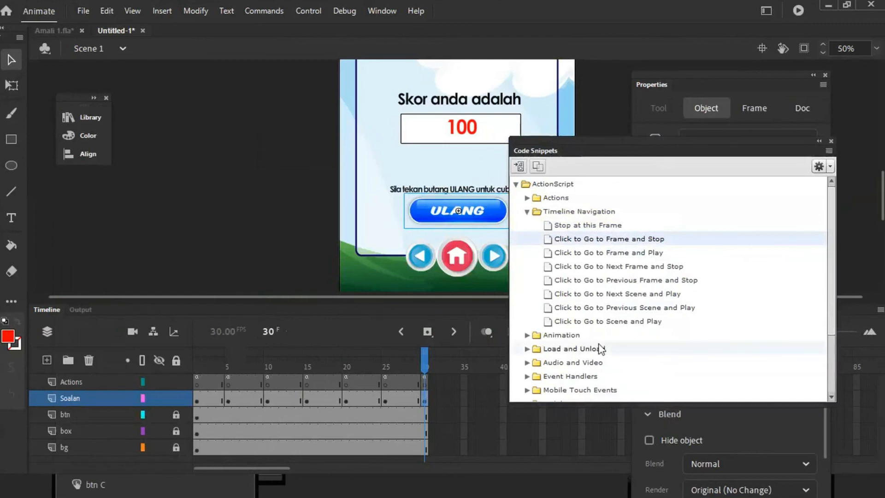
double_click(552, 242)
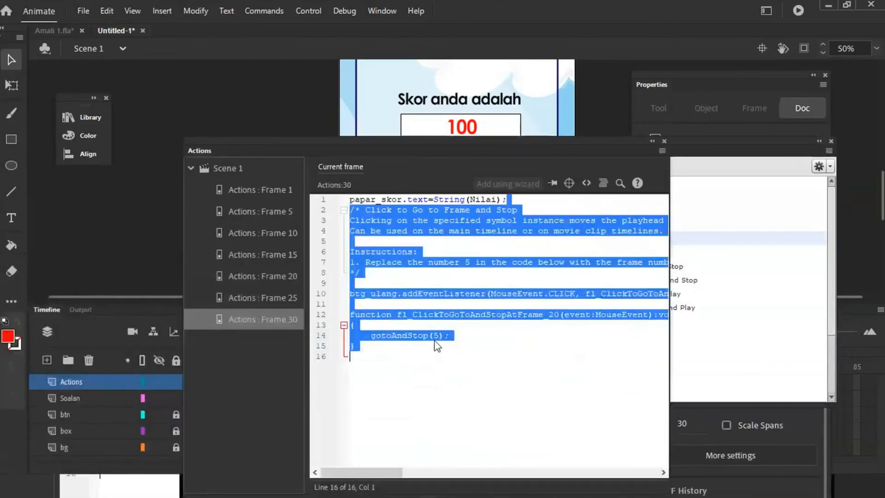
click(434, 335)
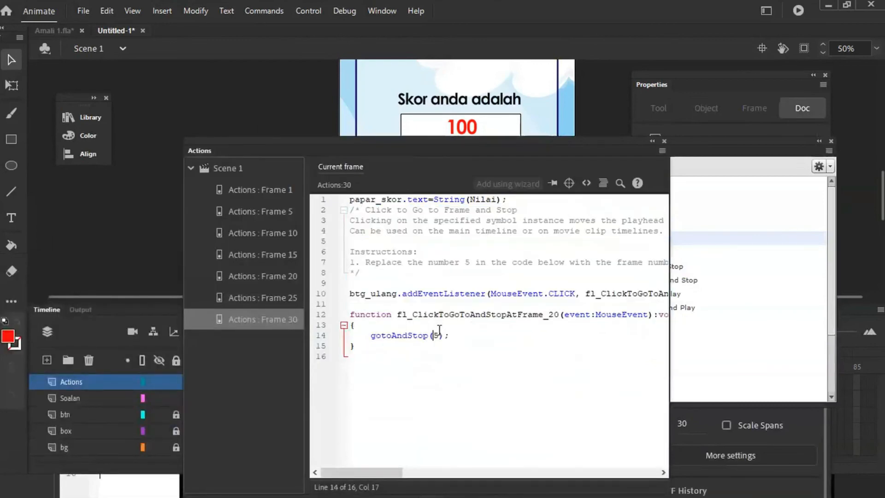
drag(441, 140, 673, 175)
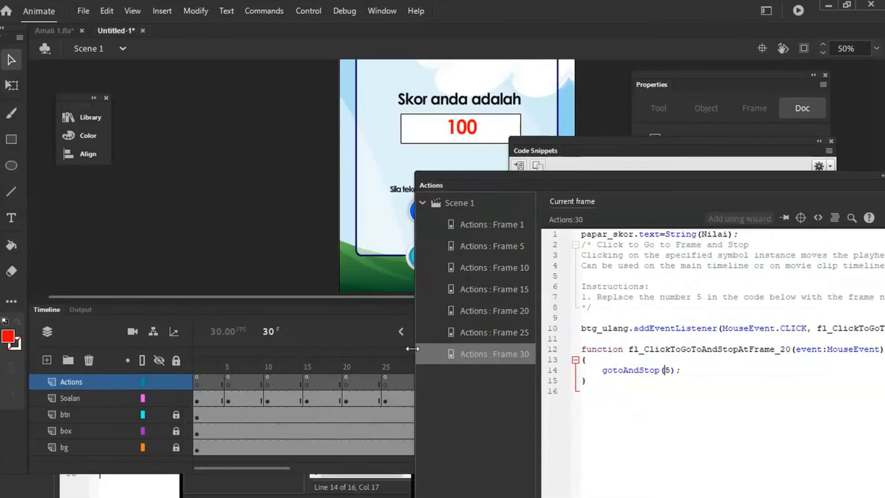
Test the movie, starting the quiz with MULA and answering every question correctly through to the score screen.
key(ctrl+Return)
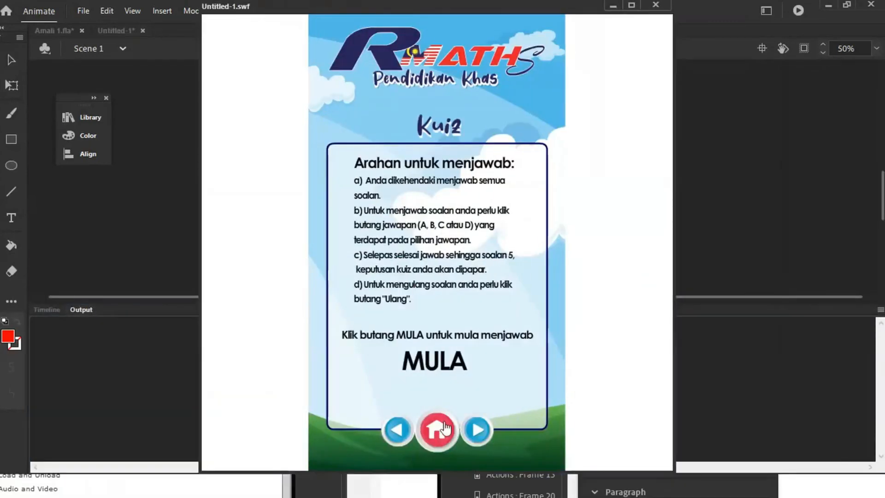
click(430, 360)
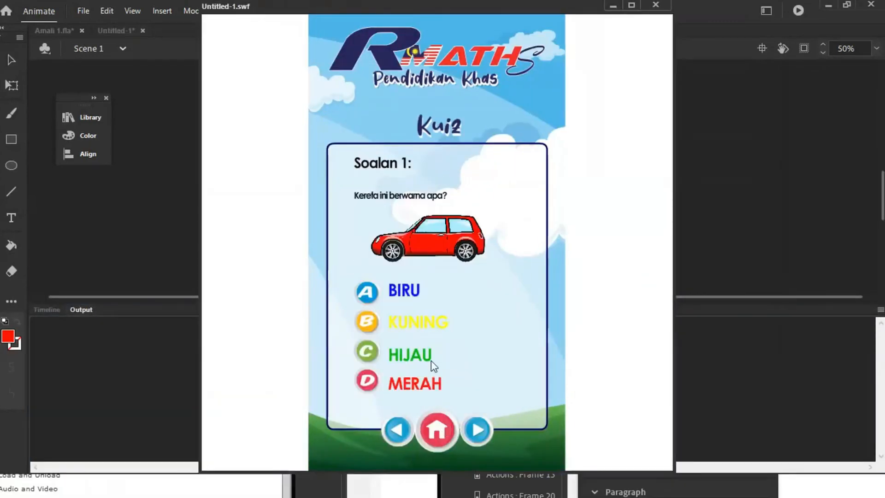
click(367, 382)
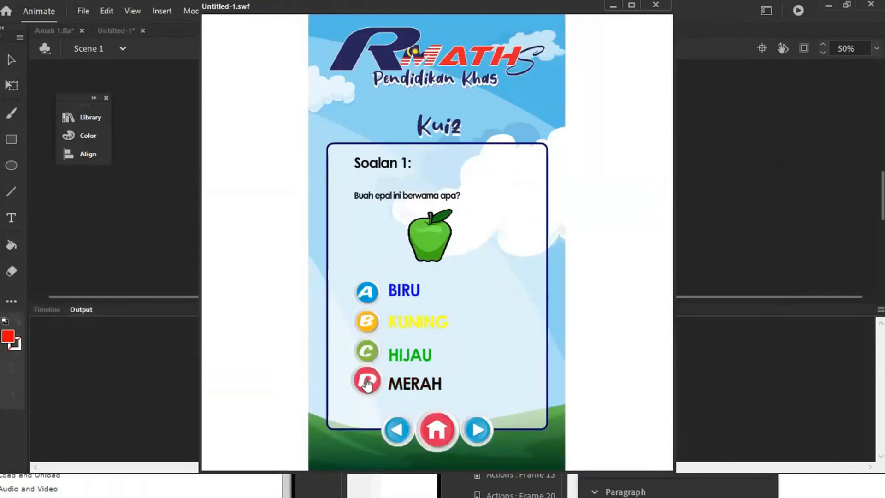
click(367, 352)
click(374, 326)
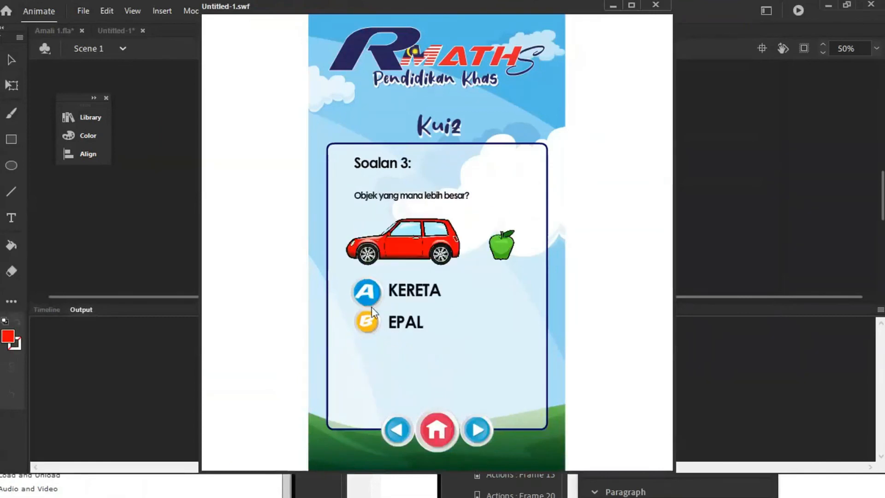
click(368, 323)
click(368, 322)
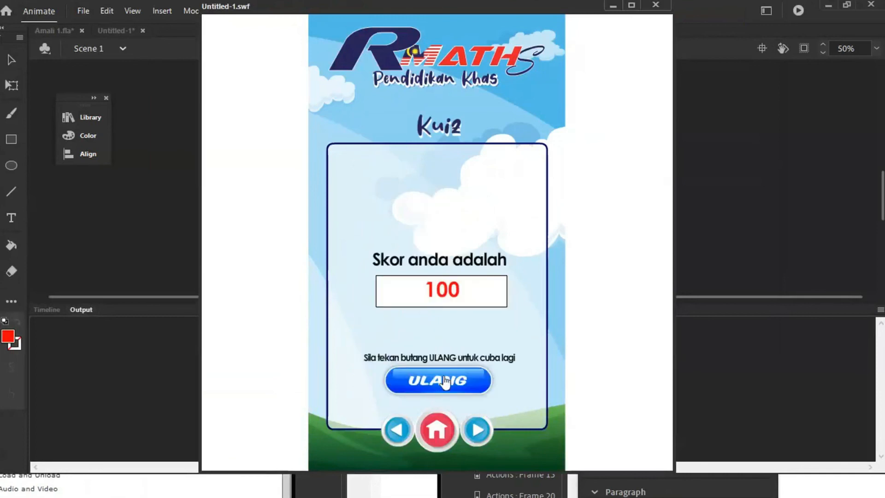
Restart the quiz with the ULANG button and answer A throughout to check the score on a second attempt.
click(443, 388)
click(370, 302)
click(370, 302)
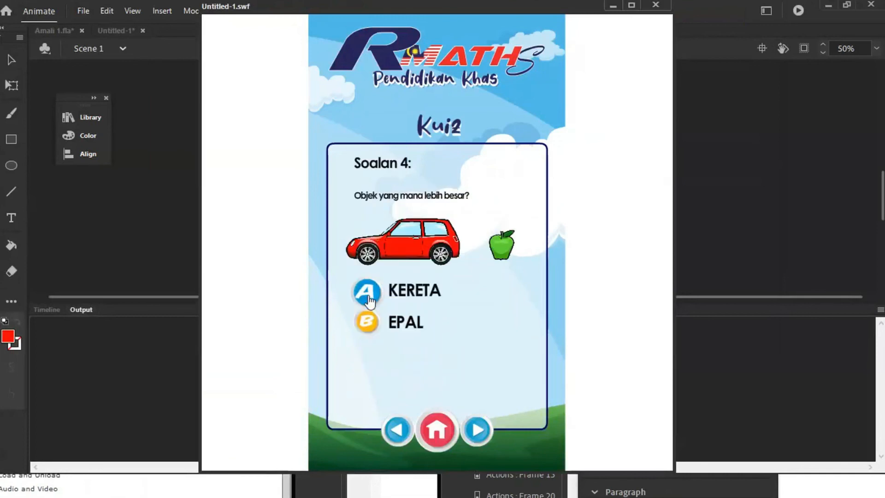
click(370, 302)
click(370, 302)
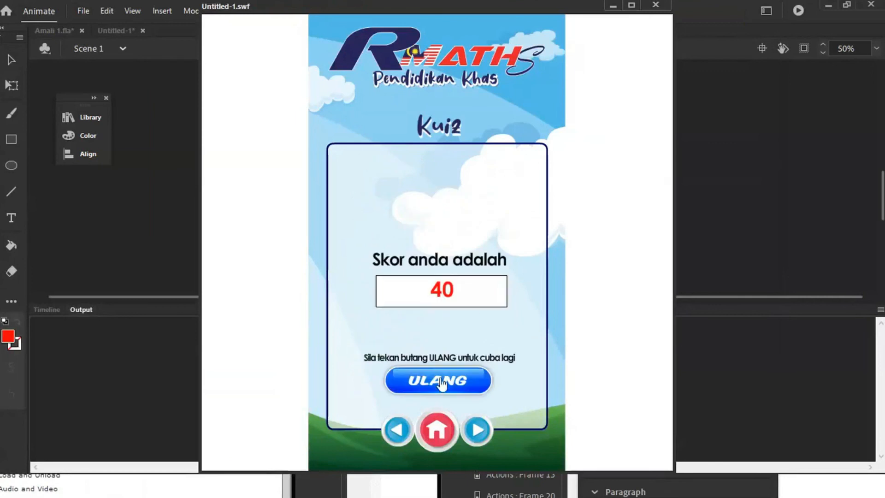